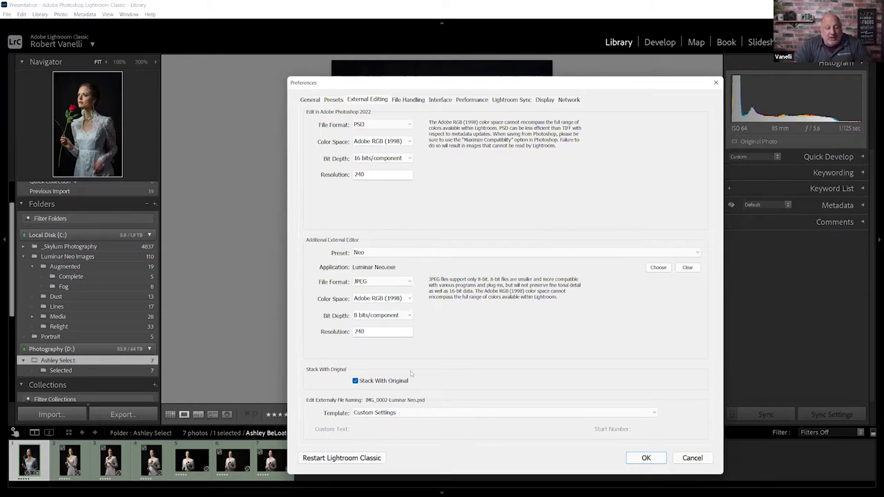
Inspect the filename template for externally edited files, then cancel the template editor and the preferences without changes.
{"action": "left_click", "coordinate": [398, 413]}
{"action": "left_click", "coordinate": [395, 405]}
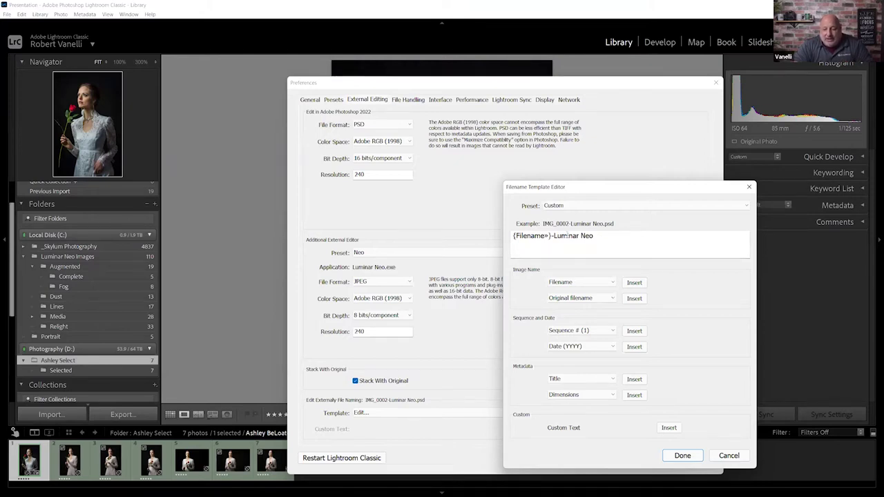
{"action": "left_click", "coordinate": [729, 455]}
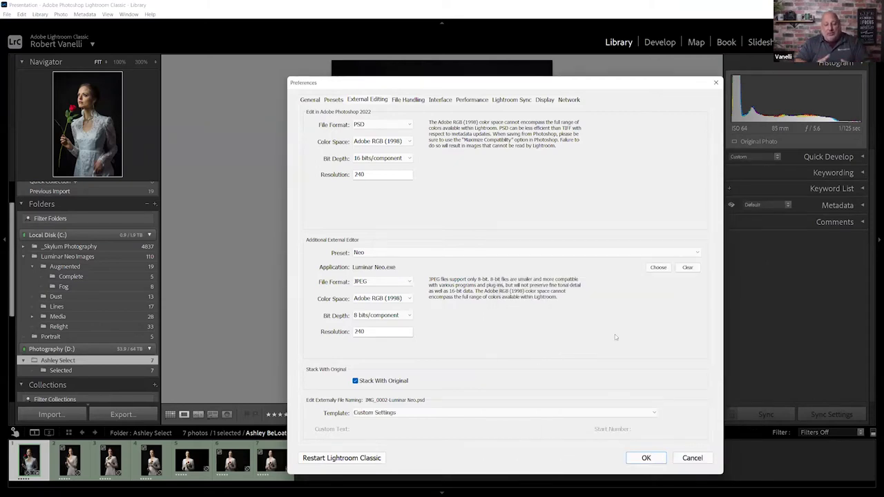
{"action": "left_click", "coordinate": [692, 458]}
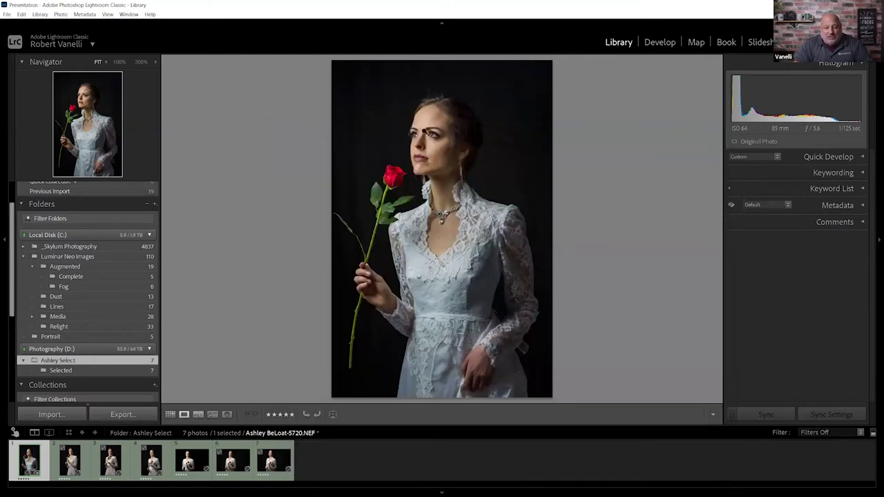
Examine the external editors offered for the photo of the woman holding the rose, then dismiss the list.
{"action": "right_click", "coordinate": [425, 132]}
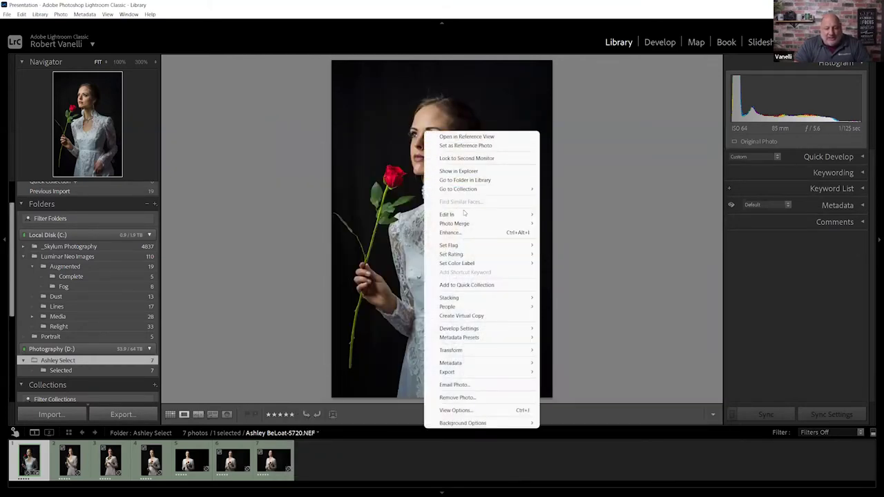
{"action": "mouse_move", "coordinate": [466, 213]}
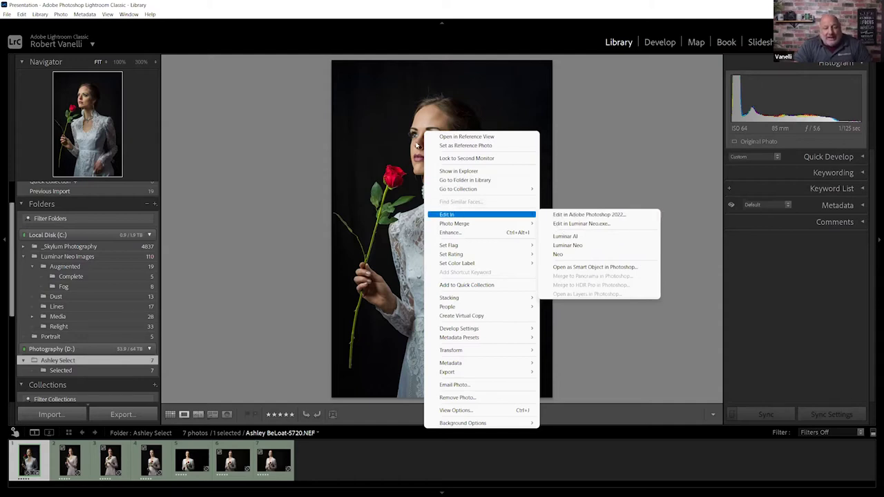
{"action": "left_click", "coordinate": [323, 125]}
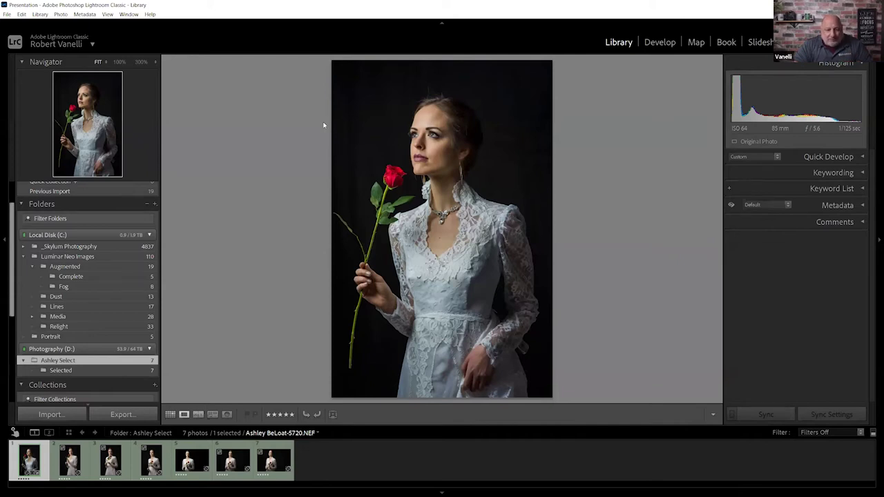
Open the export settings for the selected photo, view the Hard Drive options, and choose Luminar Neo as the destination.
{"action": "left_click", "coordinate": [6, 15]}
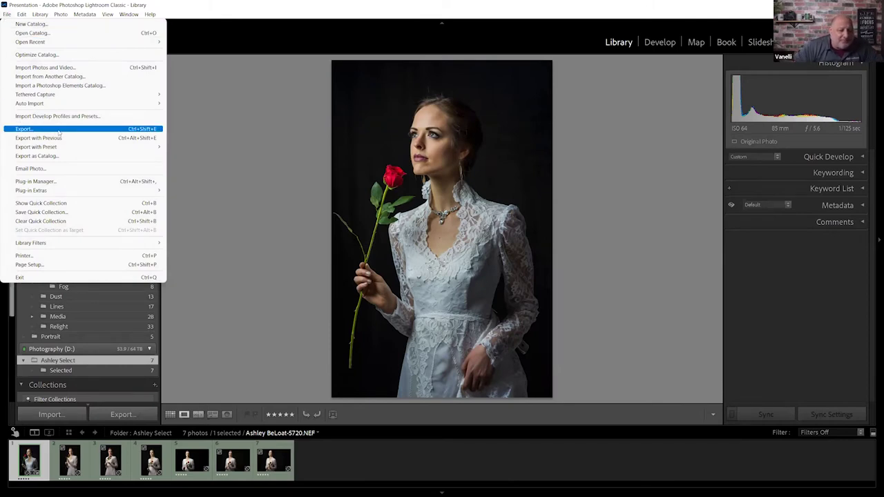
{"action": "left_click", "coordinate": [60, 132]}
{"action": "left_click", "coordinate": [300, 34]}
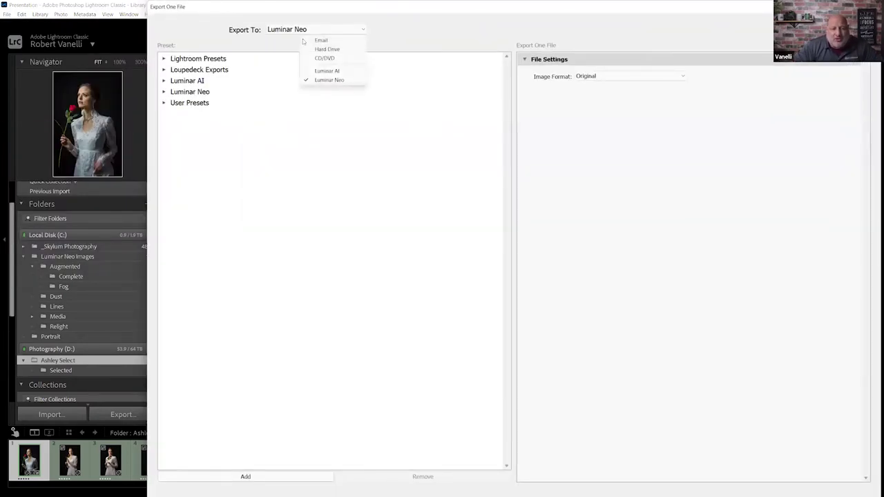
{"action": "left_click", "coordinate": [327, 49]}
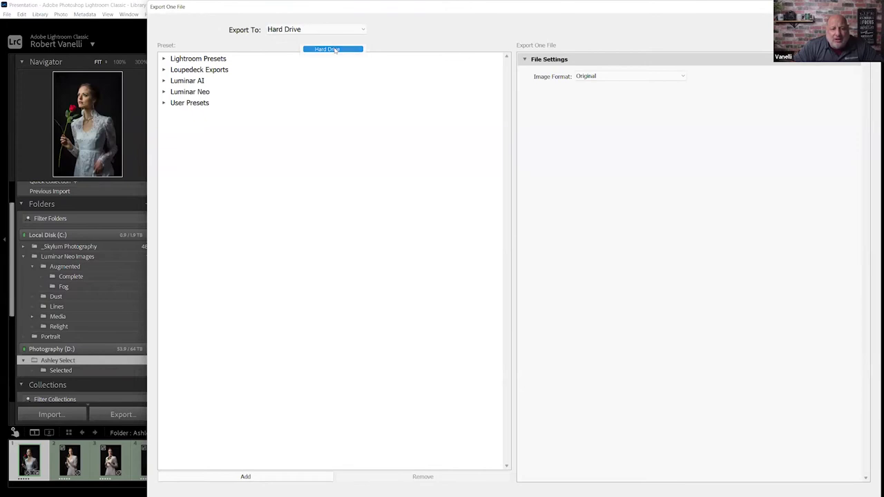
{"action": "left_click", "coordinate": [275, 31]}
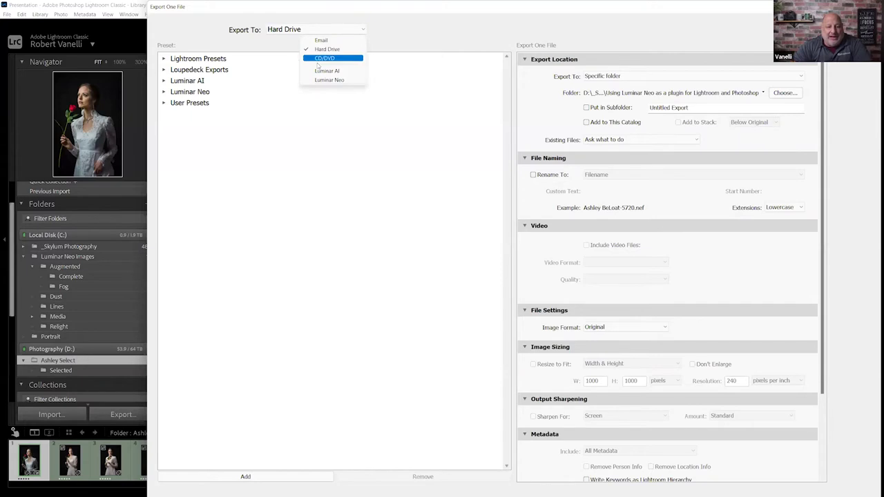
{"action": "left_click", "coordinate": [337, 79]}
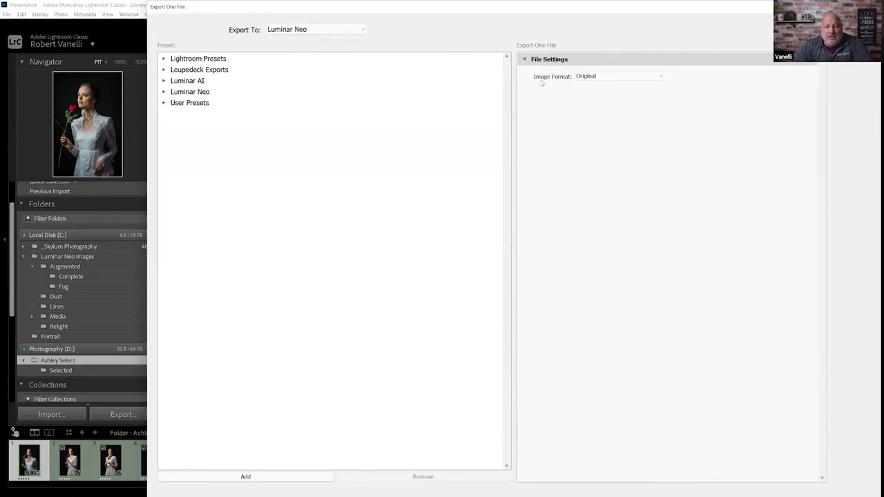
Set the export image format to TIFF and close the export dialog.
{"action": "left_click", "coordinate": [590, 78]}
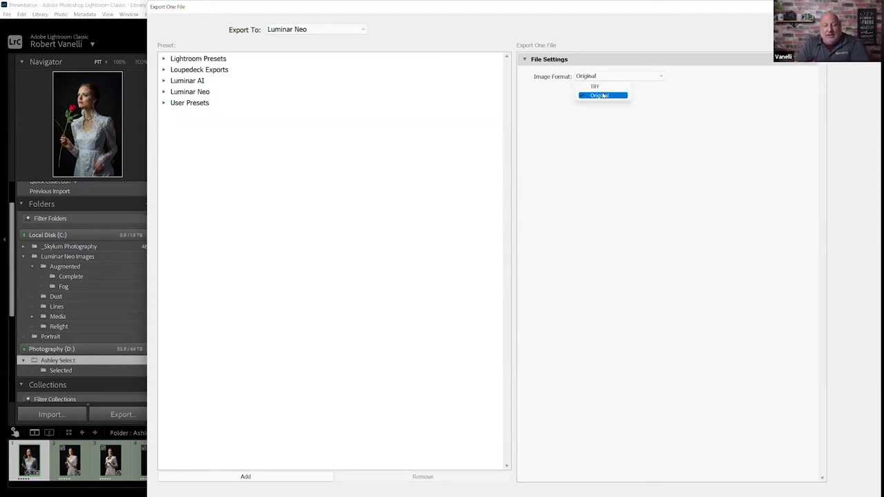
{"action": "left_click", "coordinate": [598, 86]}
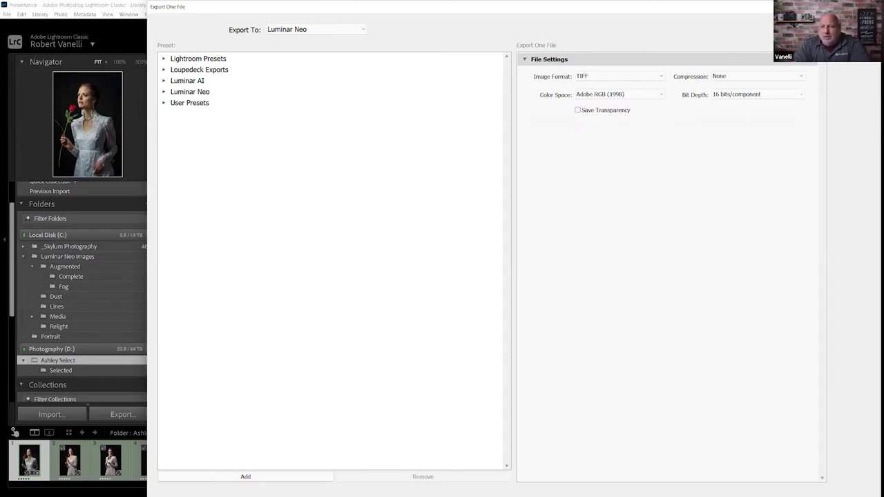
{"action": "key", "text": "Return"}
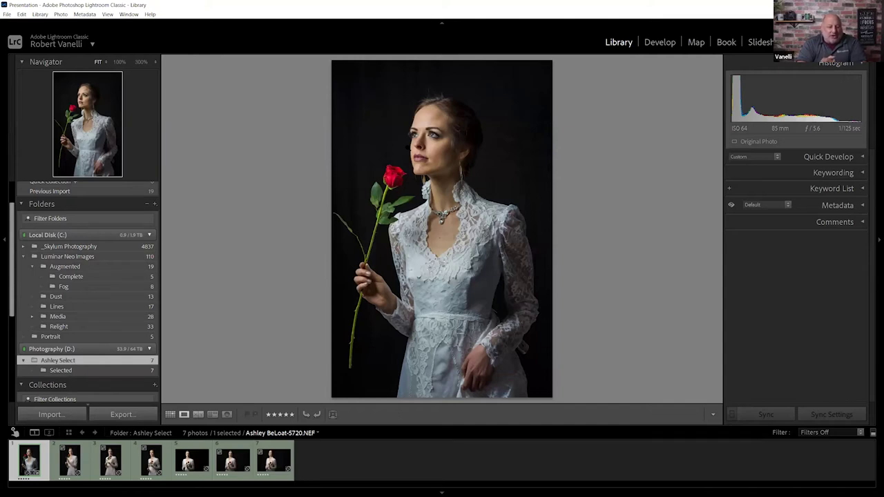
Show the library photos as a grid and browse the images in the Luminar Neo Images folder.
{"action": "key", "text": "g"}
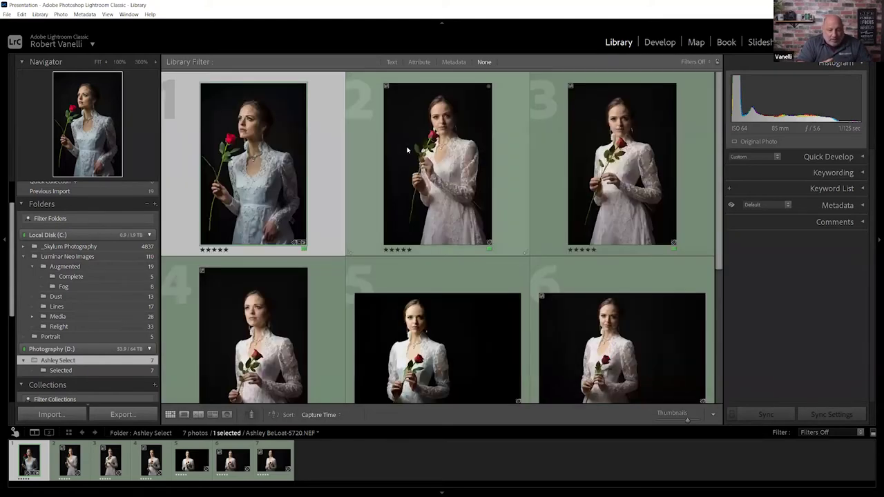
{"action": "scroll", "coordinate": [294, 158], "scroll_direction": "down", "scroll_amount": 5}
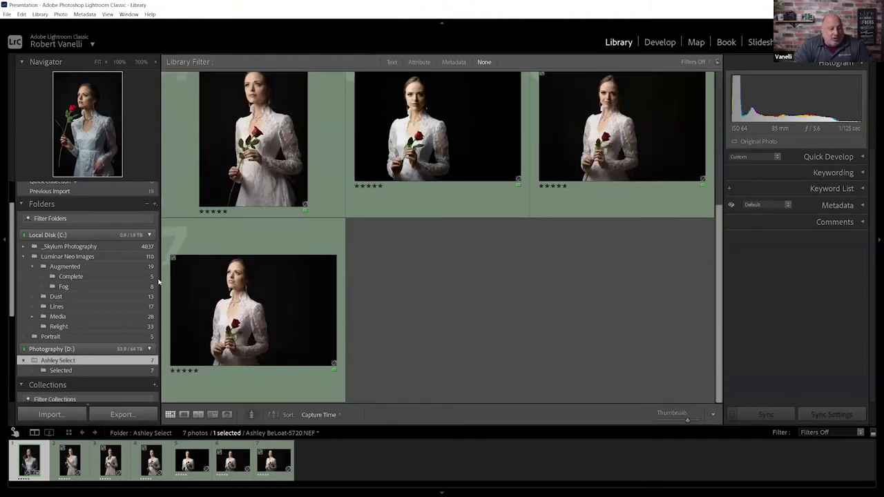
{"action": "scroll", "coordinate": [261, 254], "scroll_direction": "up", "scroll_amount": 5}
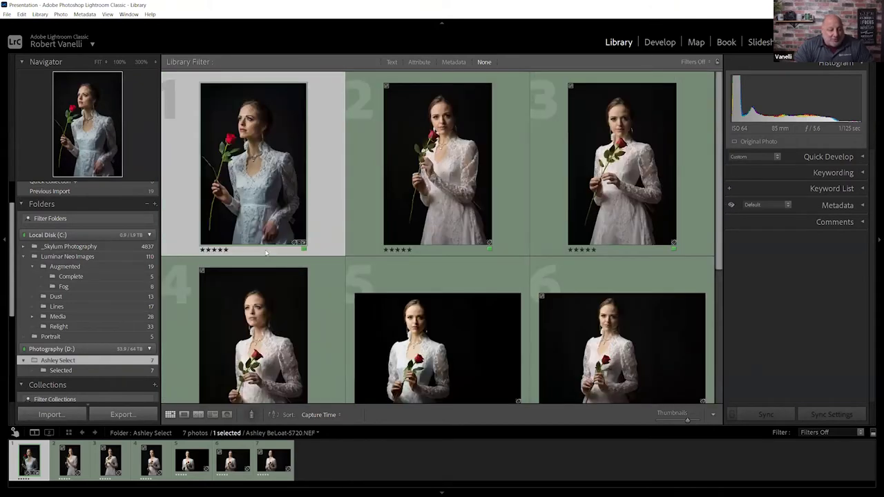
{"action": "left_click", "coordinate": [97, 257]}
{"action": "scroll", "coordinate": [260, 221], "scroll_direction": "down", "scroll_amount": 5}
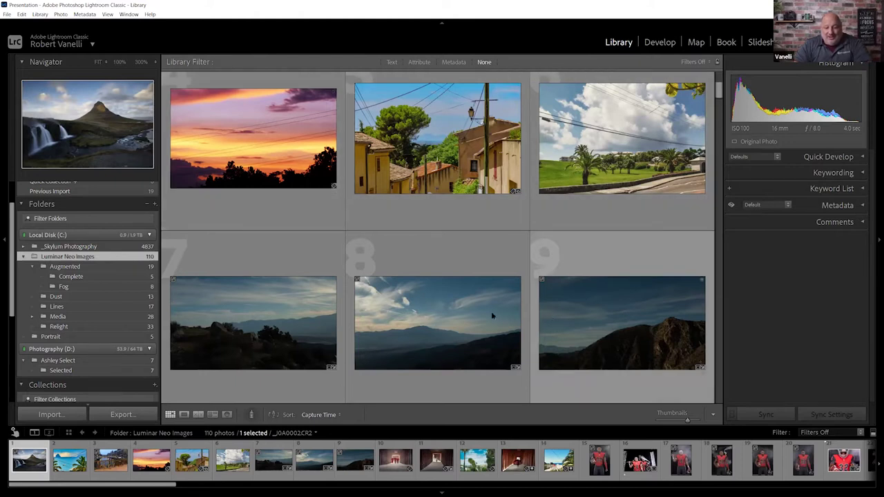
{"action": "scroll", "coordinate": [398, 201], "scroll_direction": "down", "scroll_amount": 5}
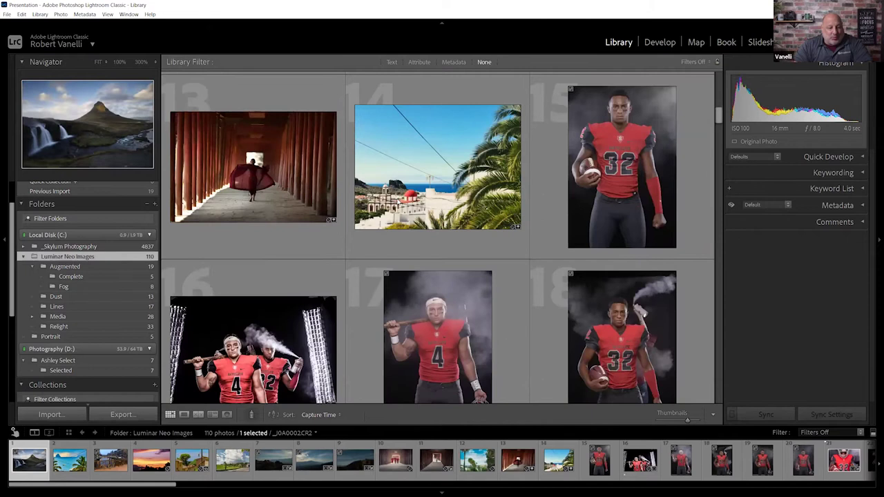
{"action": "scroll", "coordinate": [398, 202], "scroll_direction": "down", "scroll_amount": 2}
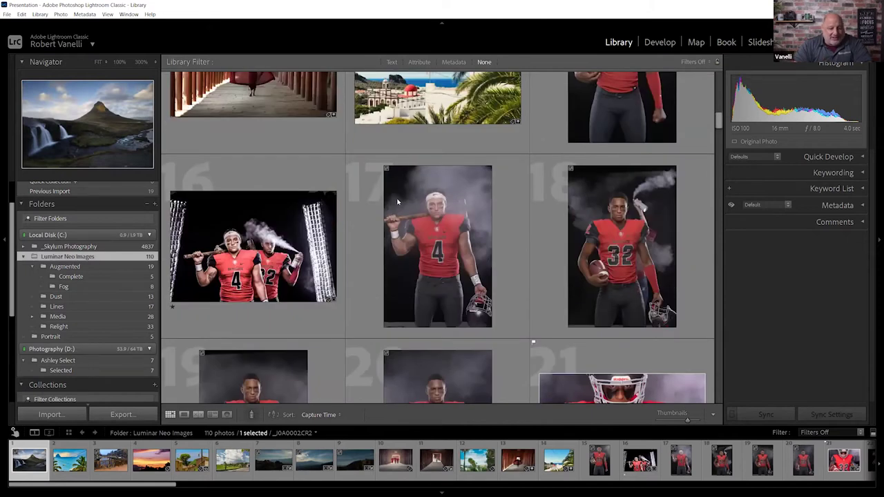
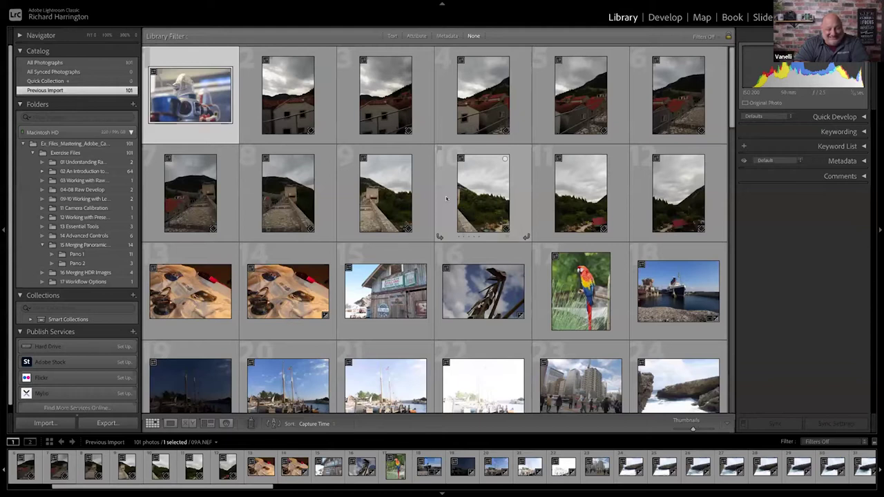
Select photos 2 through 12 of the hillside village series and open them in a Panorama photo merge.
{"action": "scroll", "coordinate": [310, 124], "scroll_direction": "down", "scroll_amount": 1}
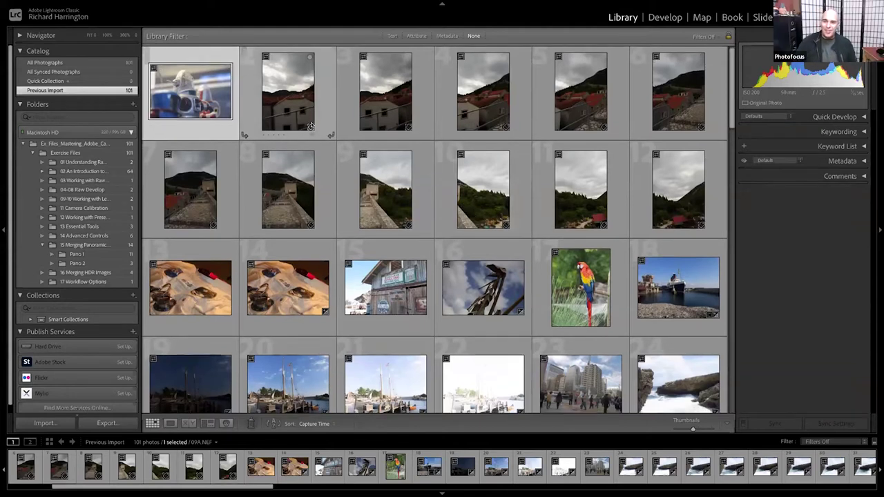
{"action": "left_click", "coordinate": [301, 110]}
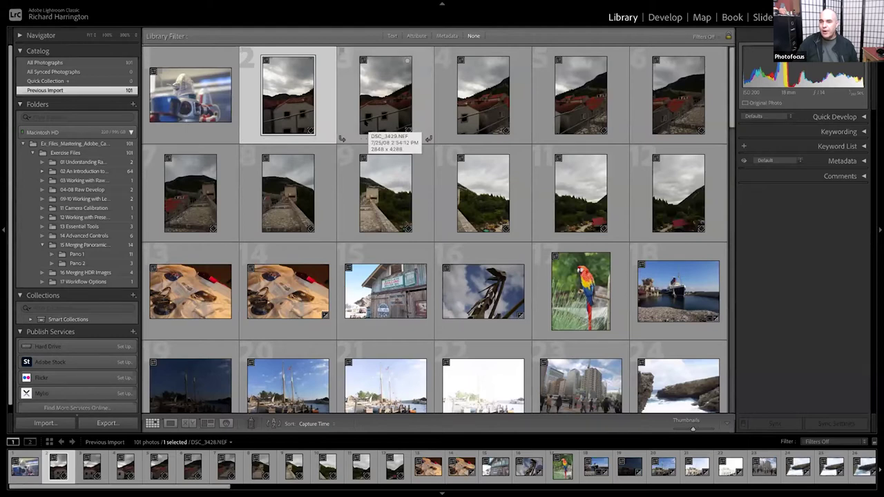
{"action": "scroll", "coordinate": [366, 124], "scroll_direction": "down", "scroll_amount": 1}
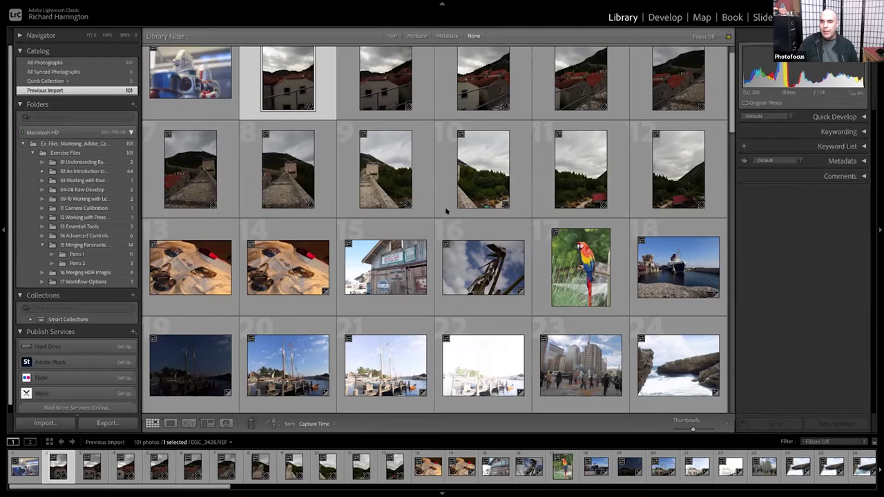
{"action": "left_click", "coordinate": [668, 169], "text": "shift"}
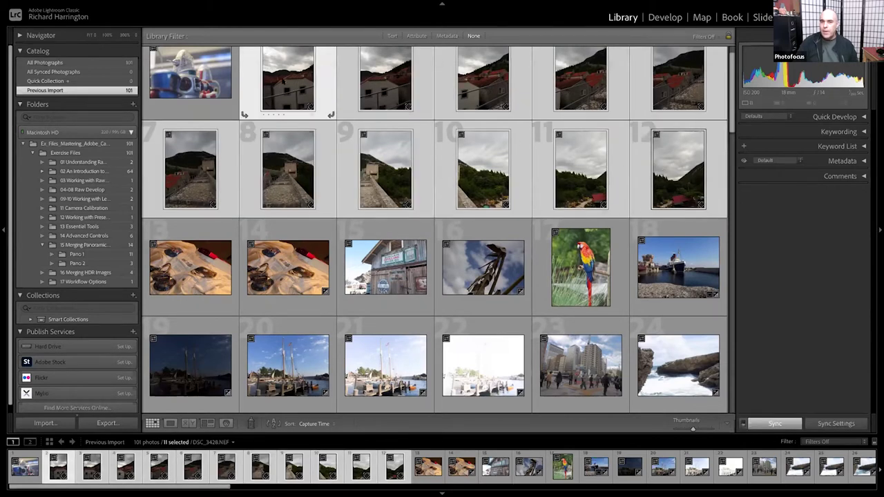
{"action": "right_click", "coordinate": [284, 80]}
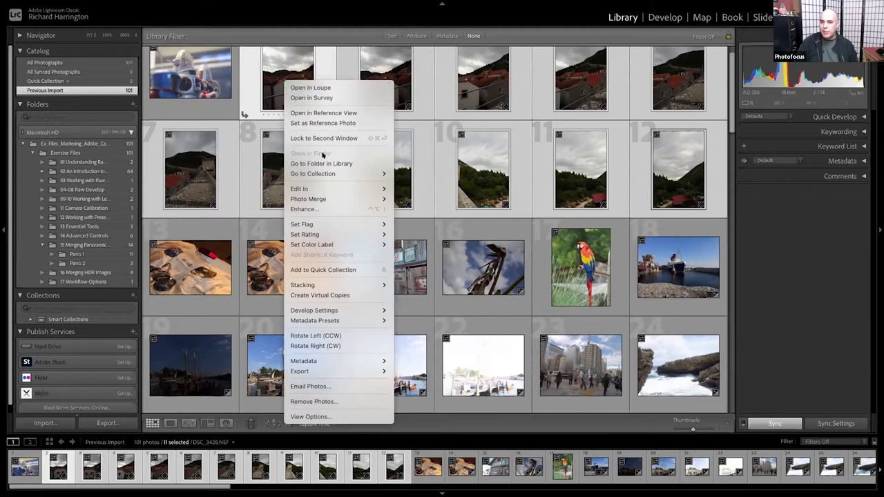
{"action": "mouse_move", "coordinate": [341, 200]}
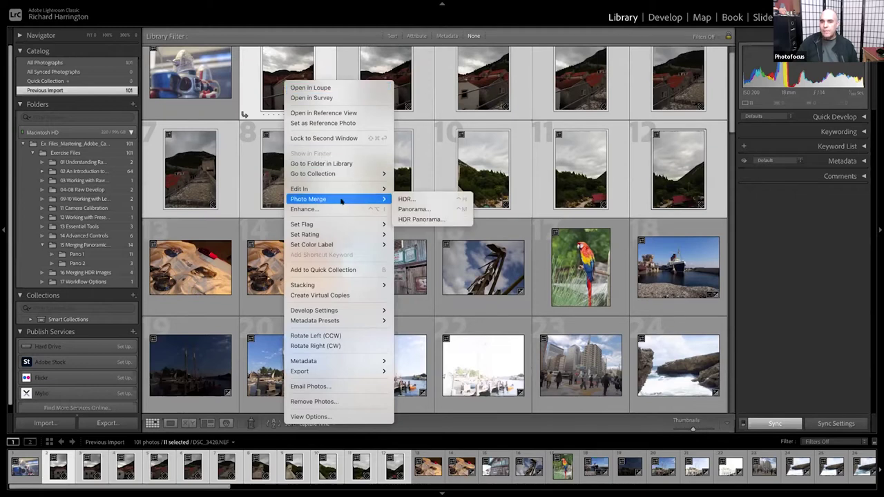
{"action": "left_click", "coordinate": [429, 208]}
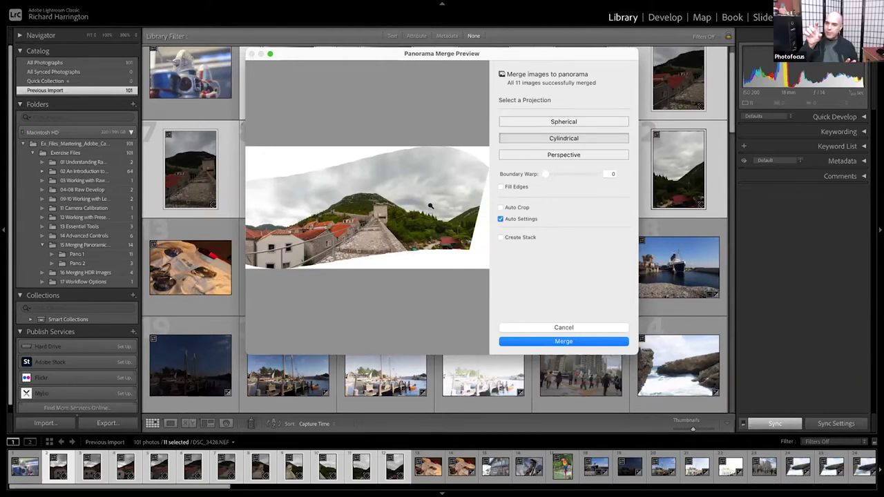
Try the Perspective projection, switch the panorama to Spherical, and preview it with Fill Edges on and off.
{"action": "left_click", "coordinate": [538, 155]}
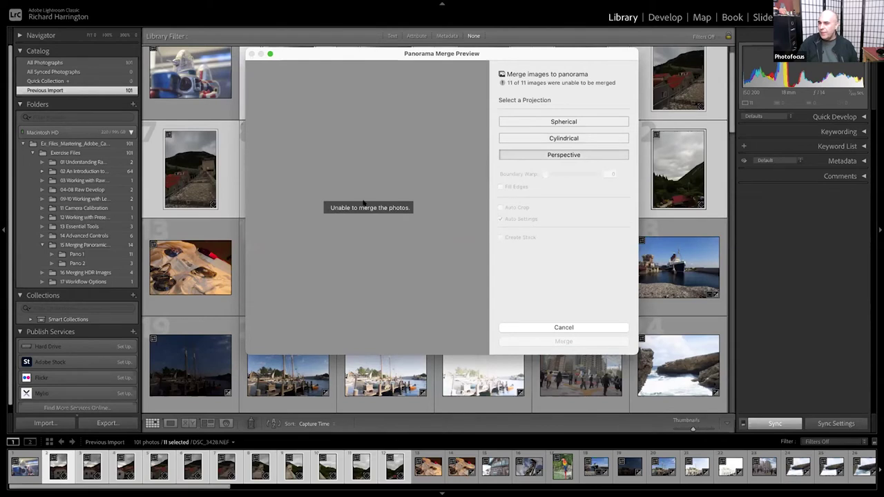
{"action": "left_click", "coordinate": [518, 122]}
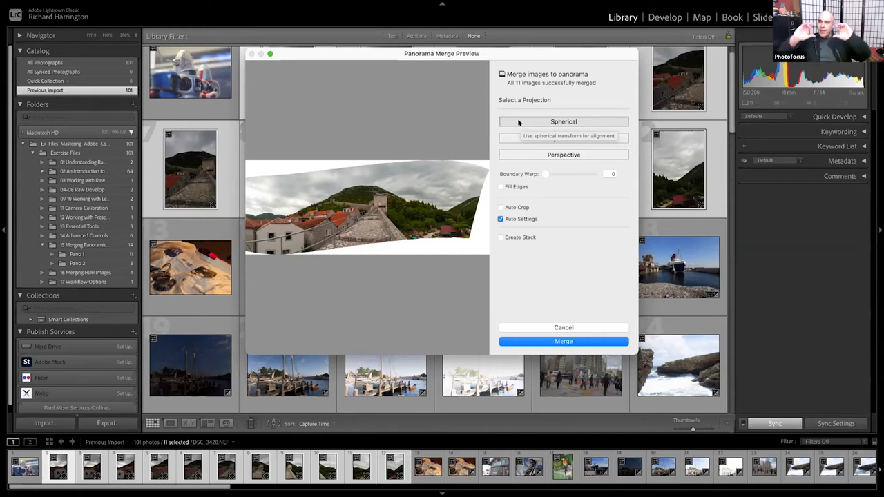
{"action": "left_click", "coordinate": [517, 187]}
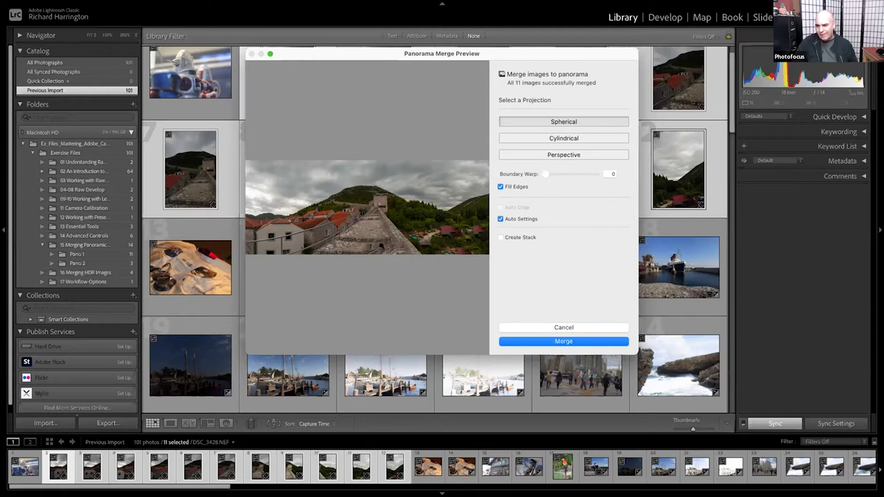
{"action": "left_click", "coordinate": [501, 186]}
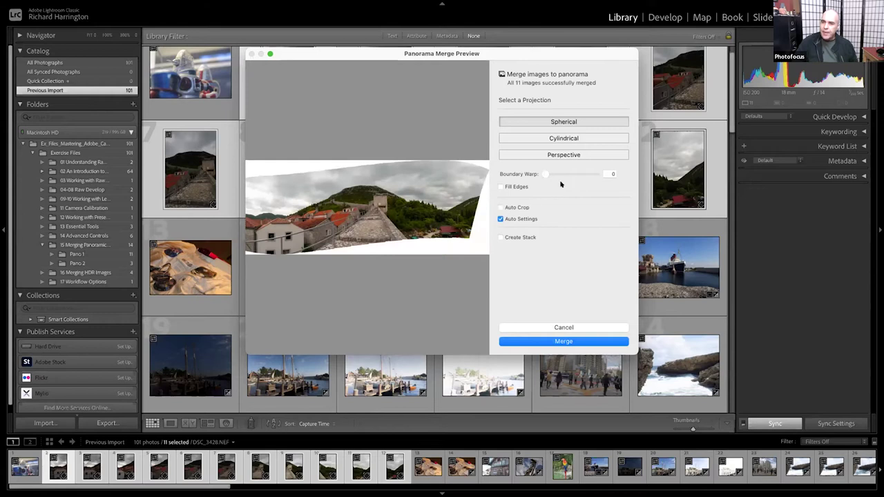
Set Boundary Warp to 87, enable Fill Edges, and merge the panorama.
{"action": "left_click_drag", "start_coordinate": [543, 175], "coordinate": [589, 174]}
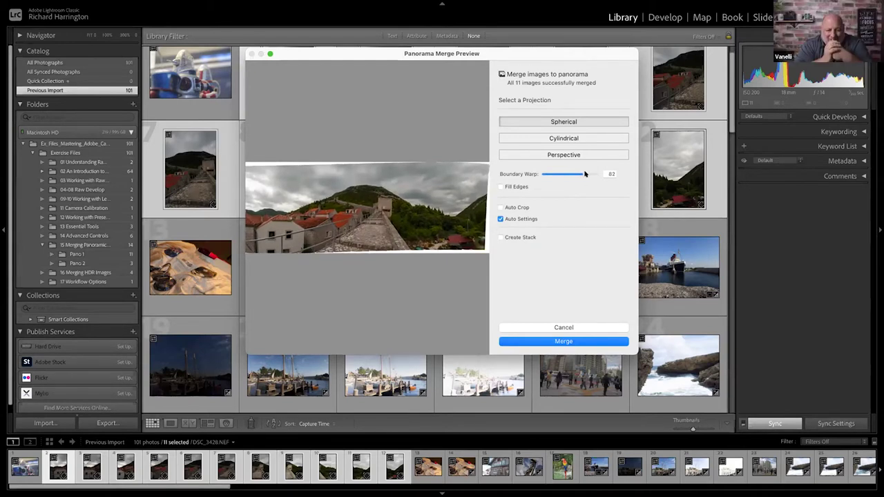
{"action": "left_click", "coordinate": [519, 186]}
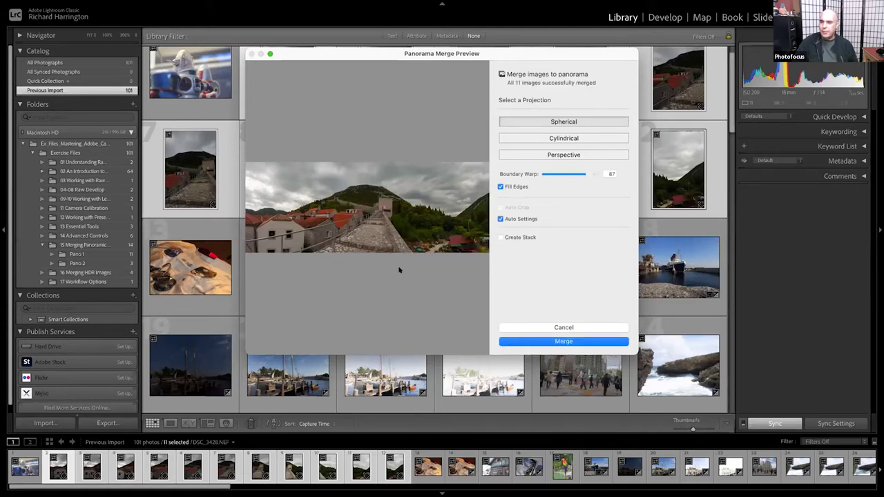
{"action": "left_click", "coordinate": [563, 342]}
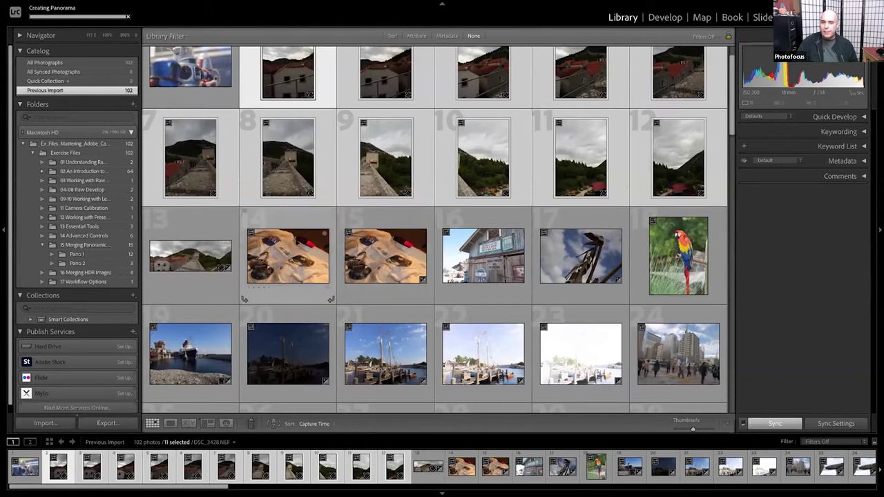
Open the merged village panorama for editing in the Develop module and turn on the shadow clipping warning.
{"action": "key", "text": "e"}
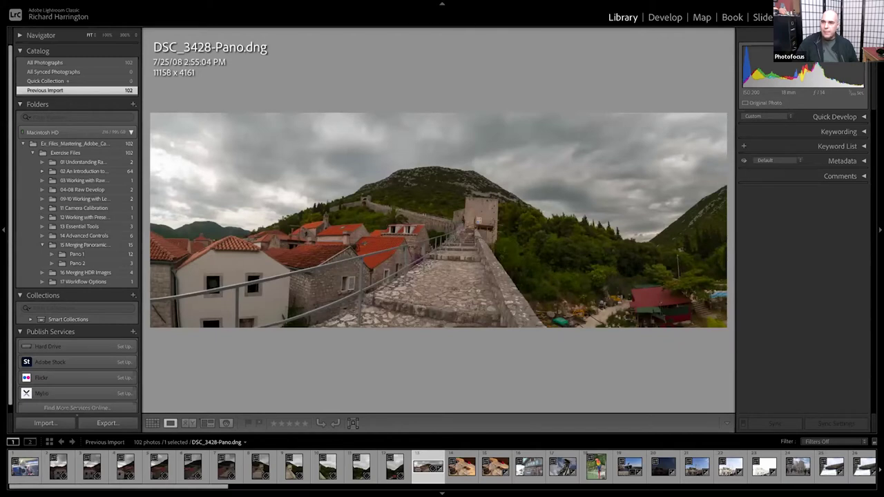
{"action": "left_click", "coordinate": [665, 16]}
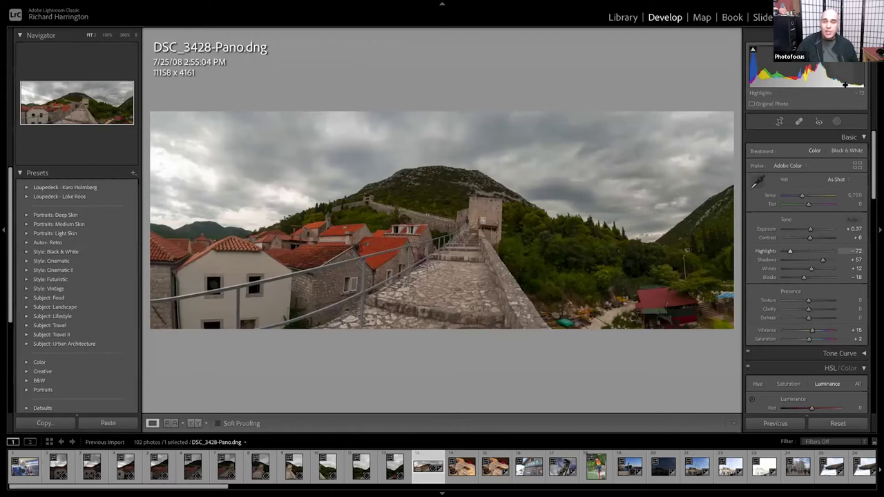
{"action": "mouse_move", "coordinate": [753, 50]}
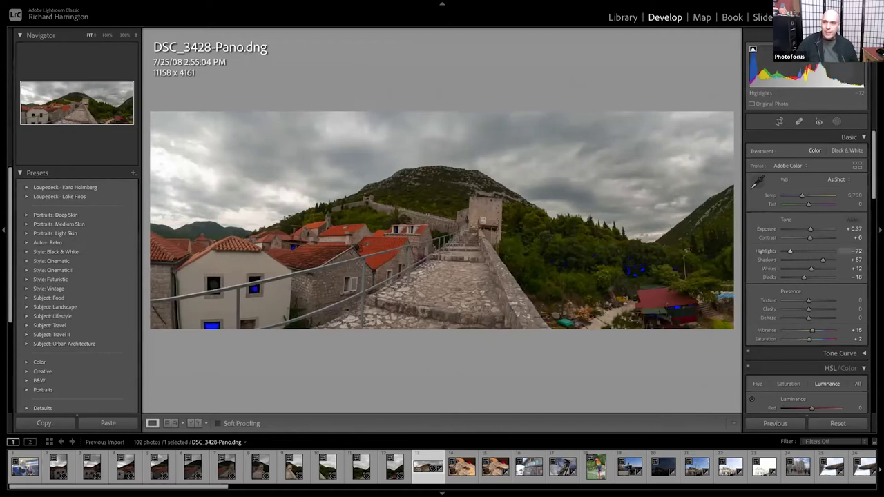
{"action": "left_click", "coordinate": [752, 50]}
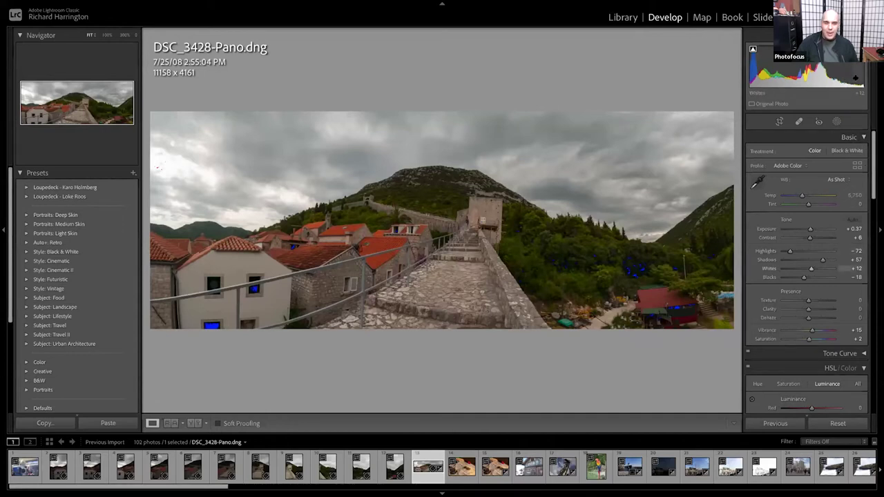
Adjust the panorama's tone to Exposure +0.59, Highlights -83, Shadows +71, Whites +4 and Blacks +33.
{"action": "left_click_drag", "start_coordinate": [825, 73], "coordinate": [846, 73]}
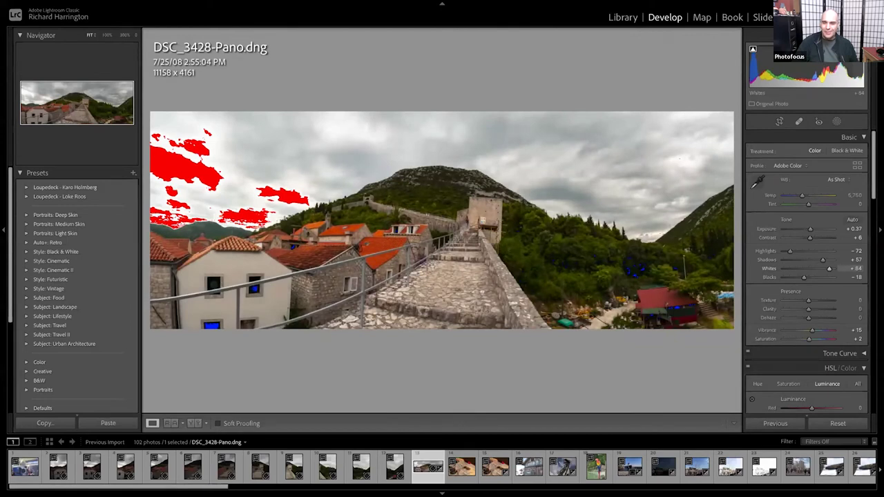
{"action": "left_click_drag", "start_coordinate": [846, 72], "coordinate": [844, 73]}
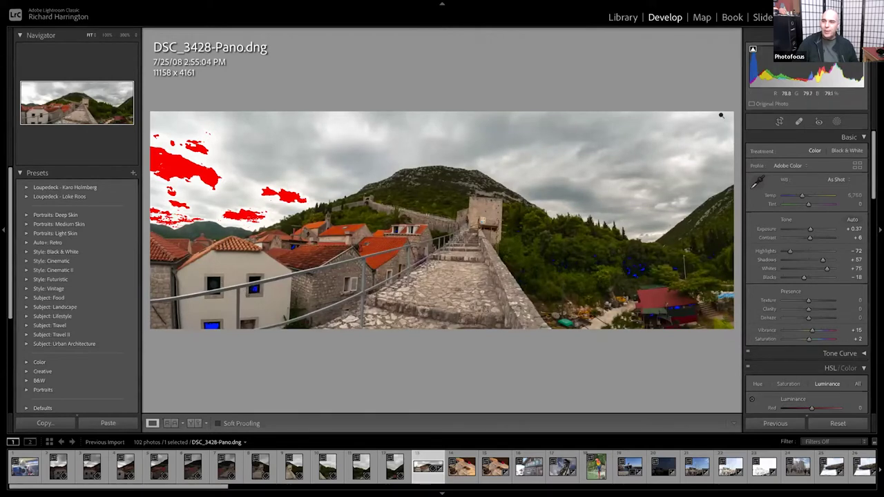
{"action": "left_click_drag", "start_coordinate": [803, 277], "coordinate": [817, 277]}
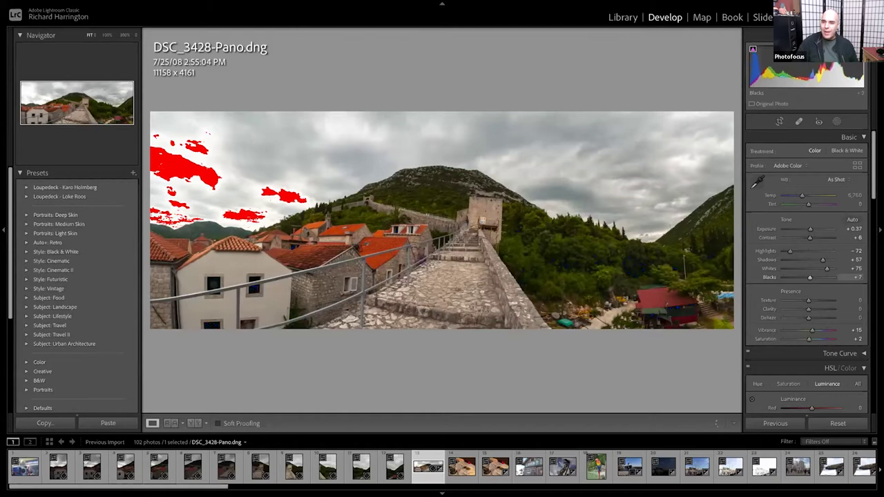
{"action": "left_click_drag", "start_coordinate": [775, 71], "coordinate": [829, 68]}
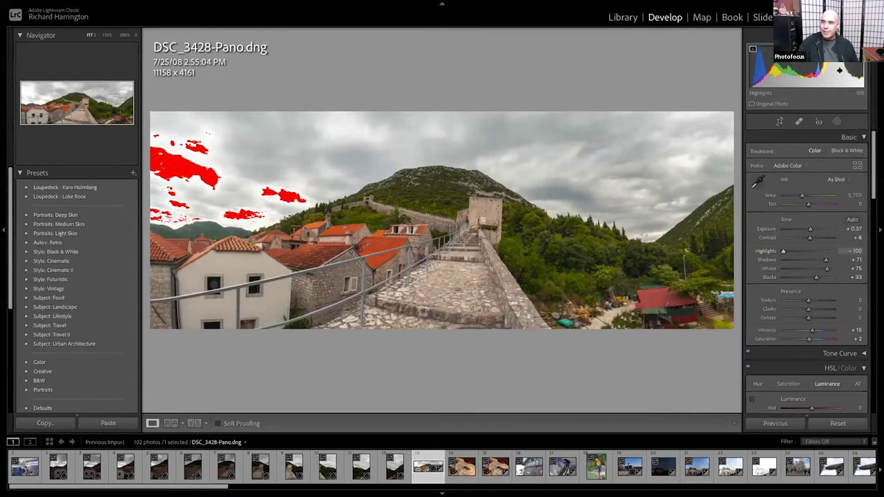
{"action": "left_click_drag", "start_coordinate": [851, 76], "coordinate": [833, 70]}
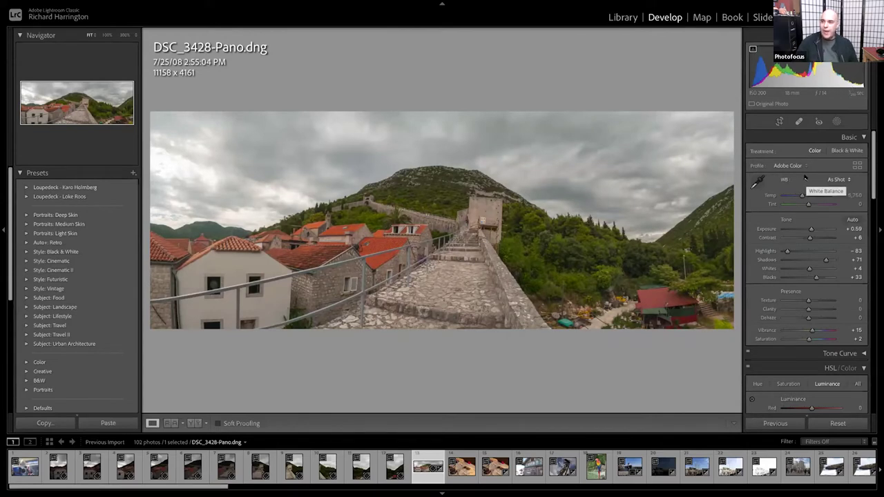
Shape the Tone Curve with targeted adjustments on the sky and trees: Lights -44, Darks -5, Shadows +36.
{"action": "scroll", "coordinate": [834, 262], "scroll_direction": "down", "scroll_amount": 2}
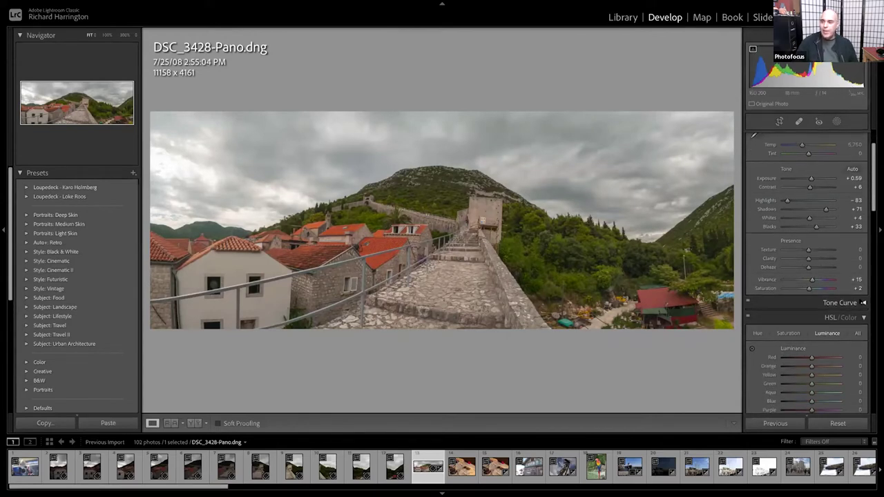
{"action": "left_click", "coordinate": [863, 303]}
{"action": "scroll", "coordinate": [801, 276], "scroll_direction": "down", "scroll_amount": 3}
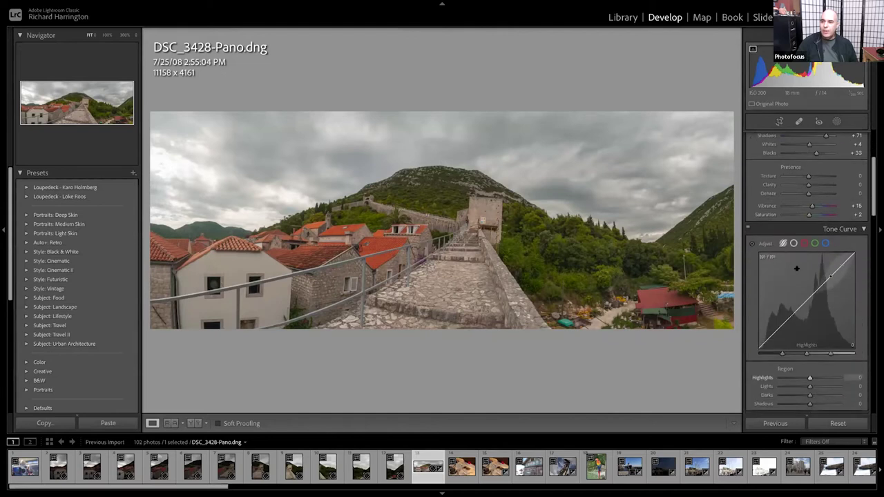
{"action": "left_click", "coordinate": [751, 243]}
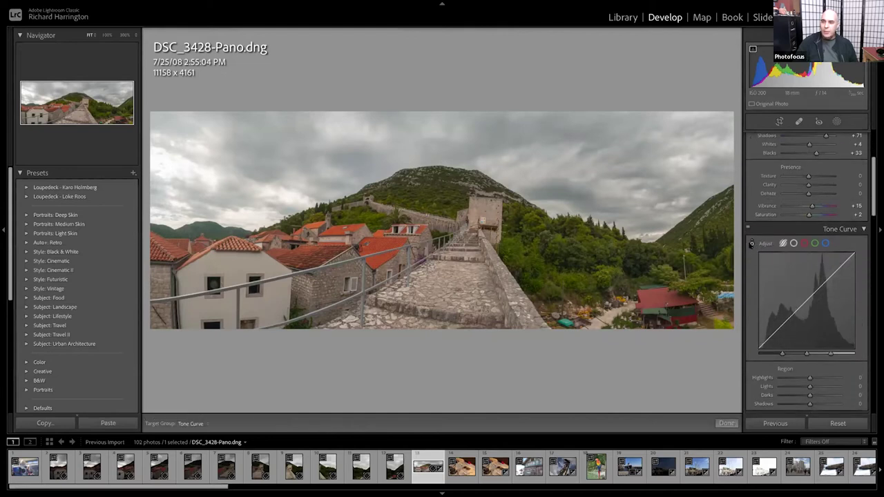
{"action": "left_click_drag", "start_coordinate": [720, 121], "coordinate": [721, 127]}
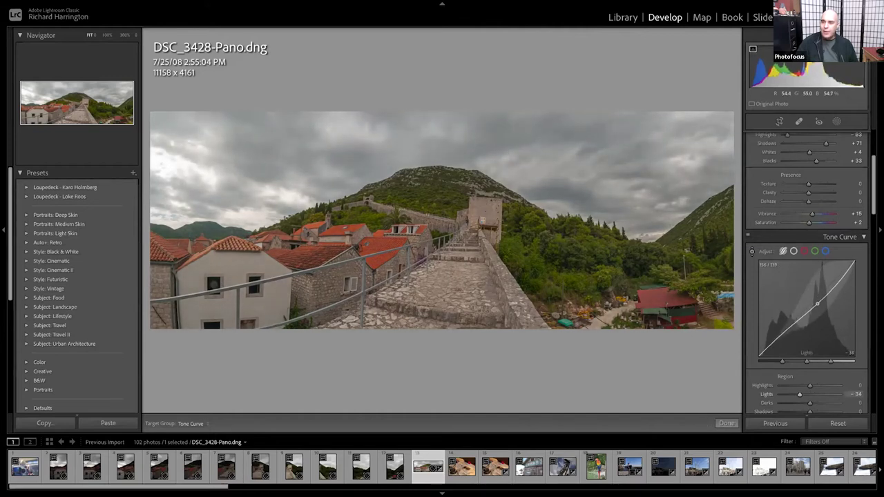
{"action": "left_click_drag", "start_coordinate": [533, 265], "coordinate": [533, 244]}
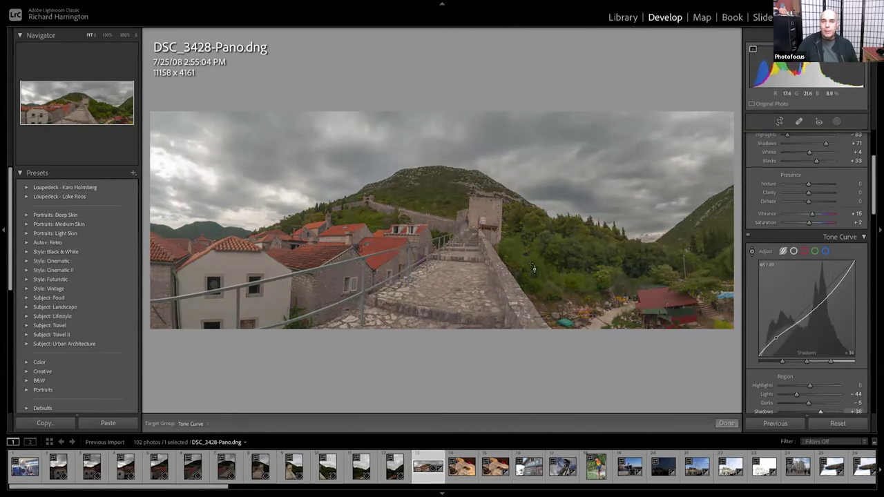
Raise color saturation with targeted adjustments on the trees and roofs: Red +39, Orange +20, Yellow +10, Green +22.
{"action": "scroll", "coordinate": [814, 256], "scroll_direction": "down", "scroll_amount": 3}
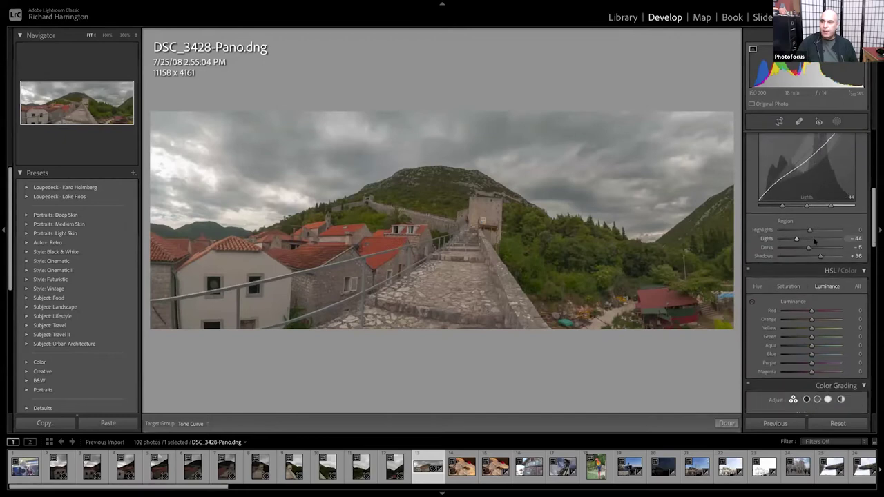
{"action": "scroll", "coordinate": [825, 250], "scroll_direction": "down", "scroll_amount": 1}
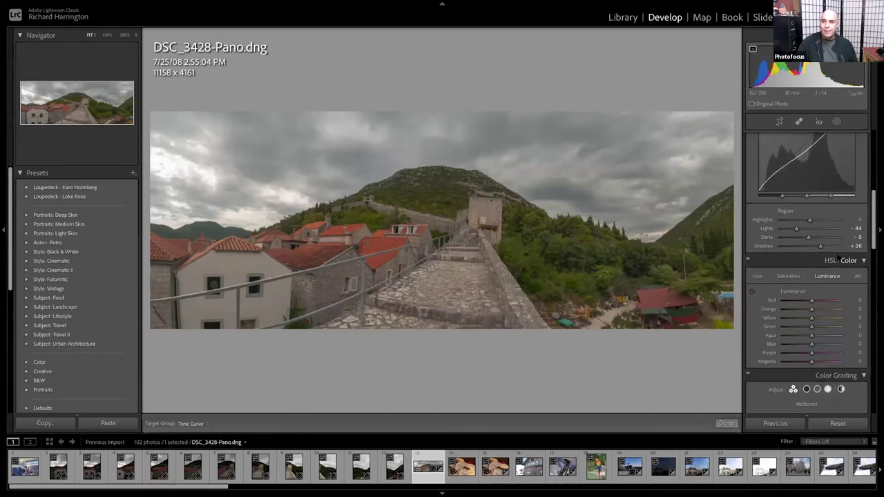
{"action": "left_click", "coordinate": [786, 277]}
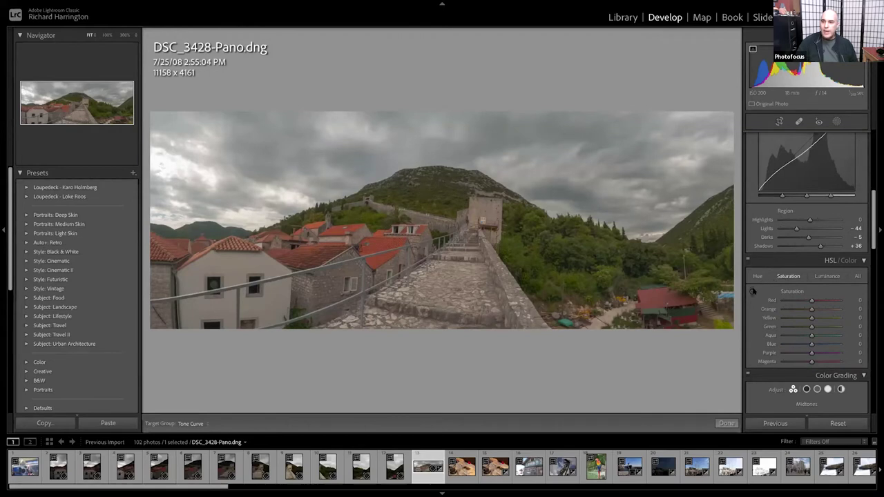
{"action": "left_click", "coordinate": [753, 291]}
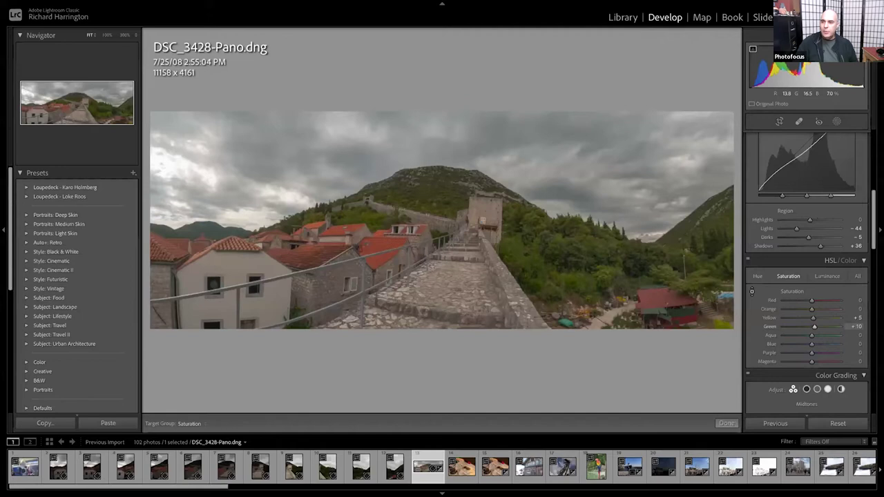
{"action": "left_click_drag", "start_coordinate": [576, 275], "coordinate": [576, 268]}
{"action": "left_click_drag", "start_coordinate": [375, 241], "coordinate": [711, 423]}
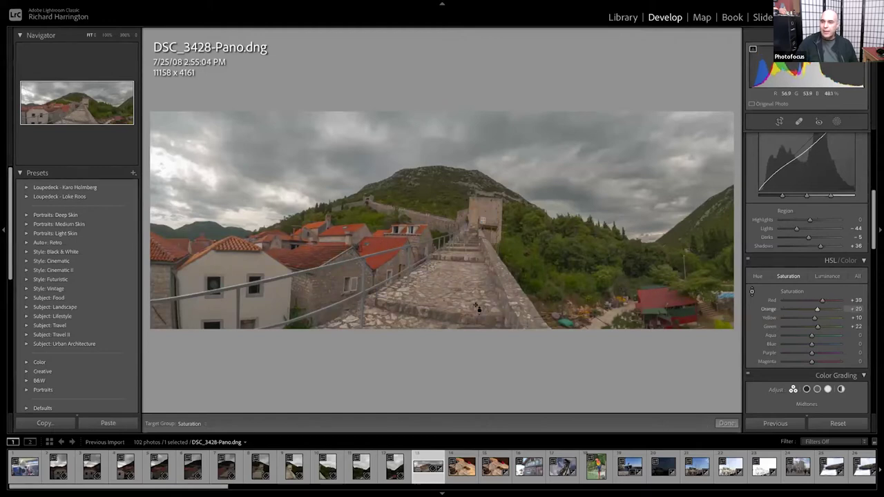
Adjust color luminance with the targeted tool to Red +3, Orange +12, Yellow -18, Green +65, Aqua +10 and Blue +1, and leave the tool.
{"action": "left_click", "coordinate": [820, 276]}
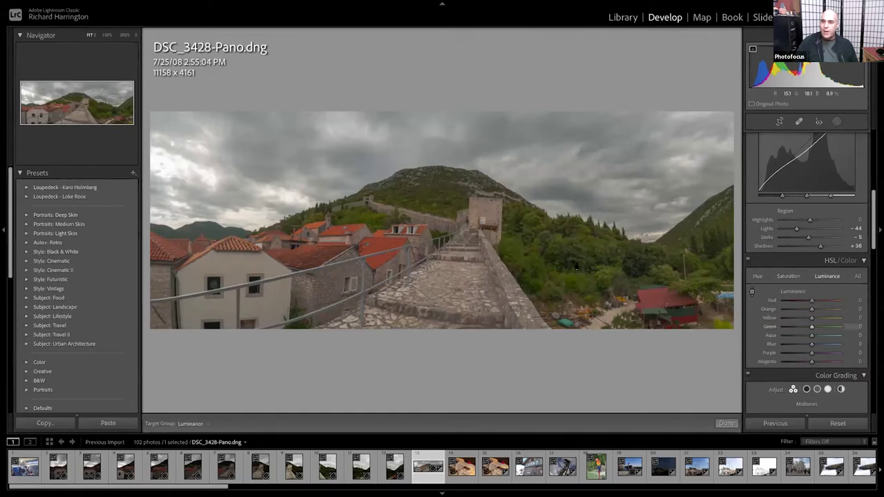
{"action": "left_click_drag", "start_coordinate": [576, 267], "coordinate": [576, 240]}
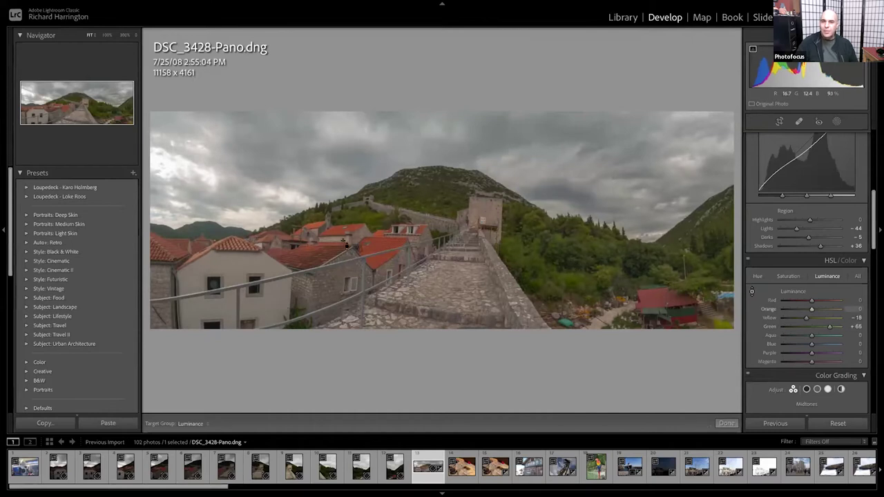
{"action": "mouse_move", "coordinate": [315, 235]}
{"action": "left_mouse_down"}
{"action": "mouse_move", "coordinate": [316, 225]}
{"action": "mouse_move", "coordinate": [315, 258]}
{"action": "mouse_move", "coordinate": [316, 235]}
{"action": "left_mouse_up"}
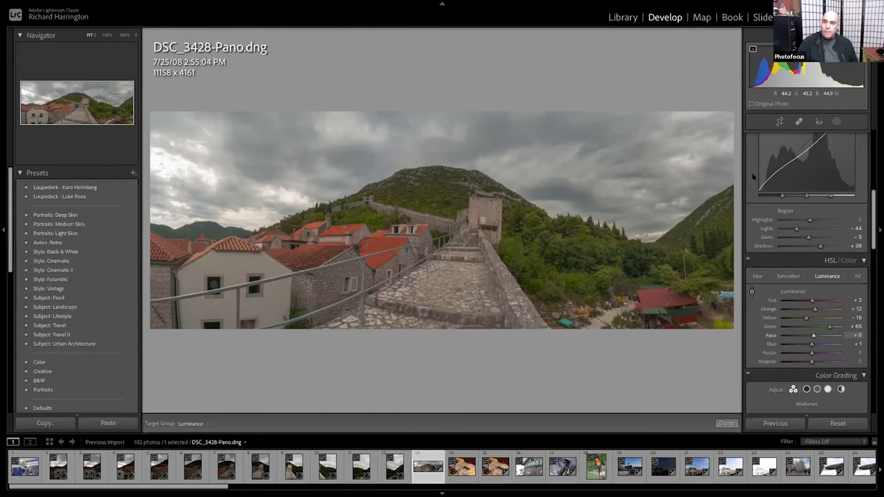
{"action": "scroll", "coordinate": [856, 153], "scroll_direction": "up", "scroll_amount": 2}
{"action": "scroll", "coordinate": [857, 154], "scroll_direction": "up", "scroll_amount": 5}
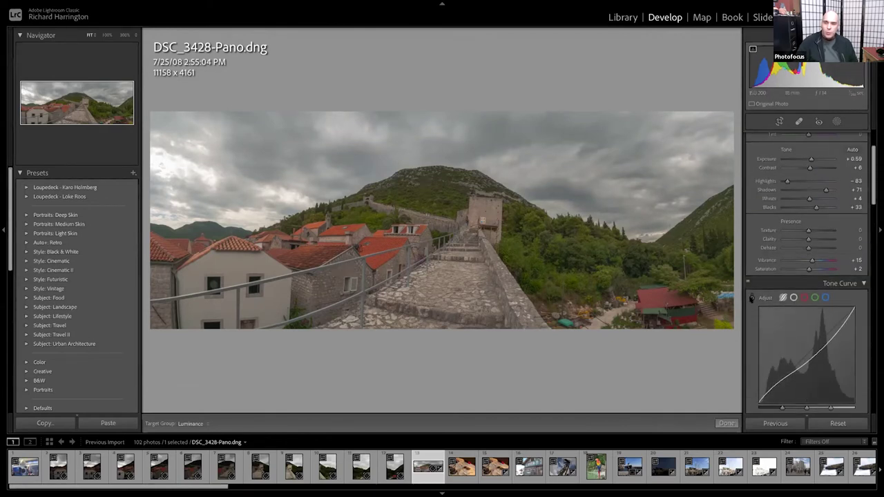
{"action": "scroll", "coordinate": [751, 298], "scroll_direction": "up", "scroll_amount": 3}
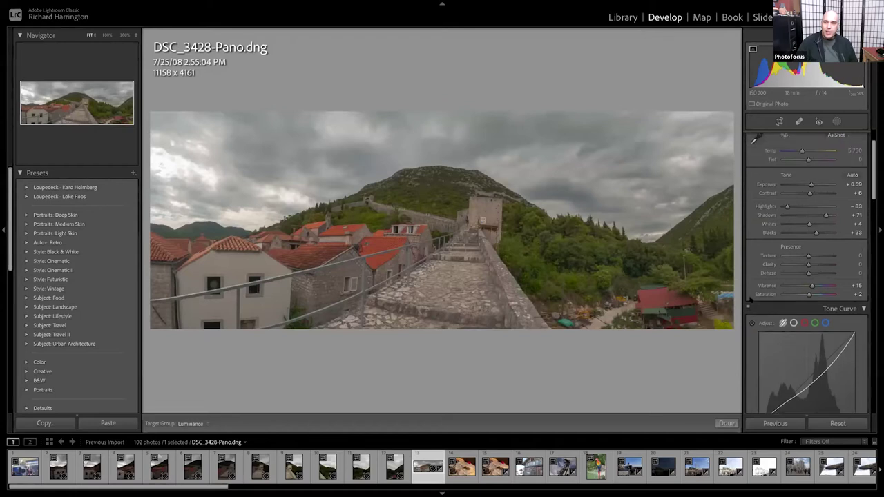
{"action": "scroll", "coordinate": [751, 297], "scroll_direction": "down", "scroll_amount": 15}
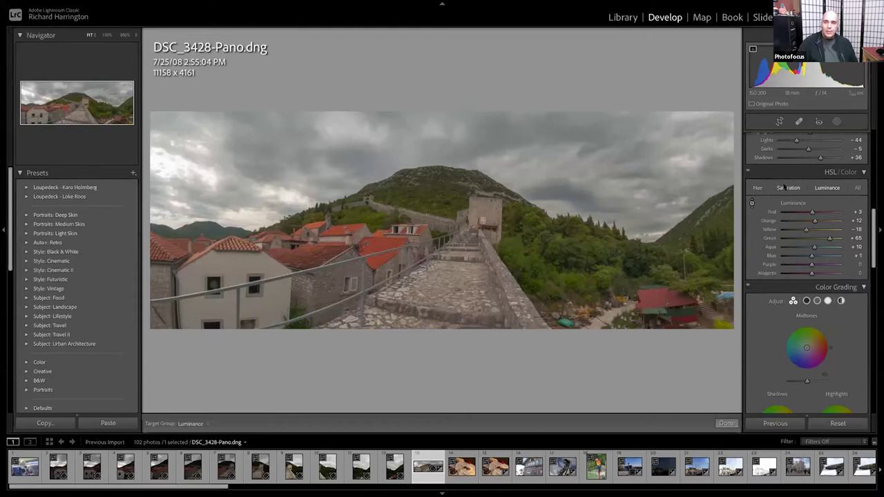
{"action": "left_click", "coordinate": [752, 203]}
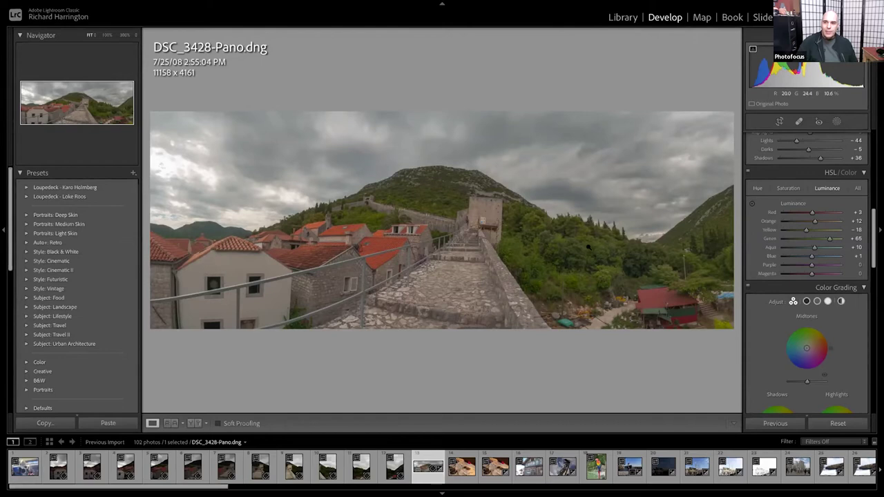
Shift color hues with targeted adjustments on the image: Red -5, Orange -7, Yellow +2, Green +16, Aqua +1, Blue +1.
{"action": "left_click", "coordinate": [758, 188]}
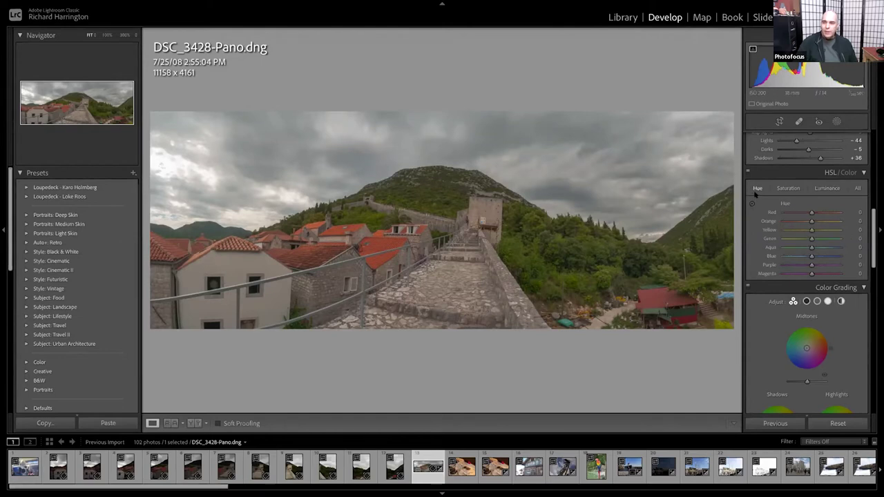
{"action": "left_click", "coordinate": [752, 203]}
{"action": "left_click_drag", "start_coordinate": [622, 263], "coordinate": [622, 226]}
{"action": "mouse_move", "coordinate": [387, 241]}
{"action": "left_mouse_down"}
{"action": "mouse_move", "coordinate": [386, 275]}
{"action": "mouse_move", "coordinate": [382, 244]}
{"action": "left_mouse_up"}
{"action": "left_click_drag", "start_coordinate": [414, 311], "coordinate": [414, 308]}
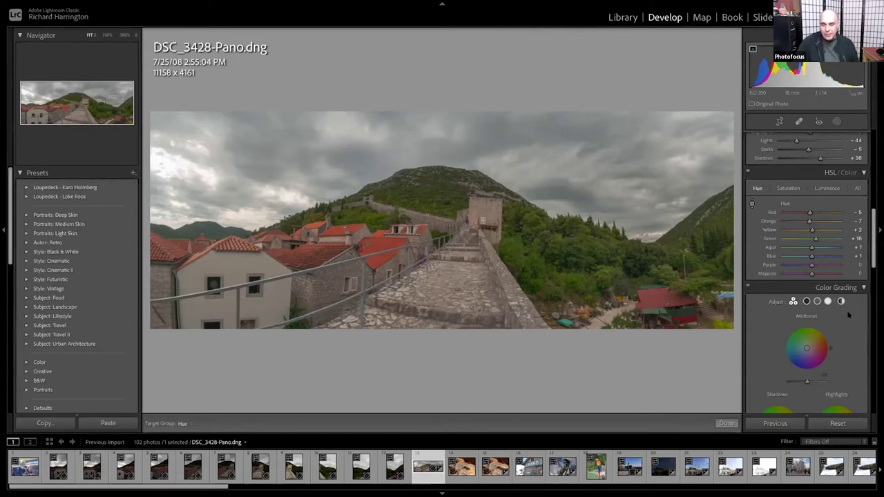
Look over the Color Grading wheels and shift the Yellow hue to +4 with a targeted adjustment on the image.
{"action": "scroll", "coordinate": [848, 314], "scroll_direction": "down", "scroll_amount": 1}
{"action": "scroll", "coordinate": [848, 314], "scroll_direction": "down", "scroll_amount": 4}
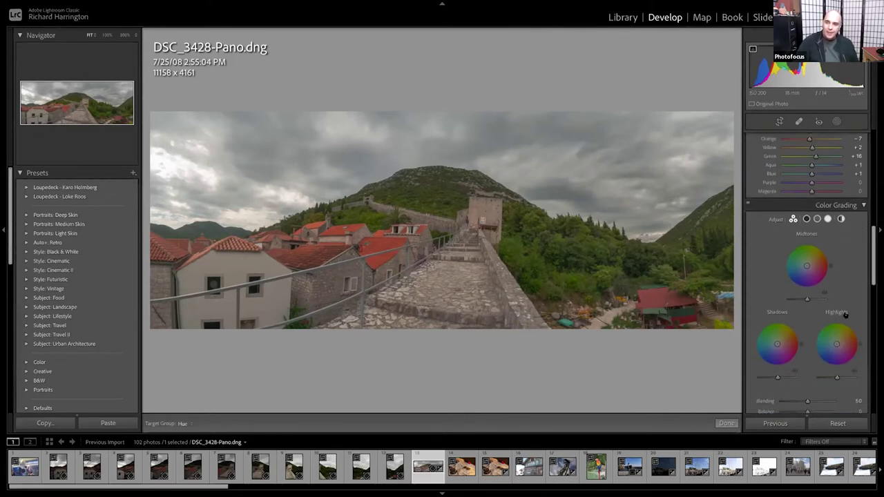
{"action": "mouse_move", "coordinate": [820, 269]}
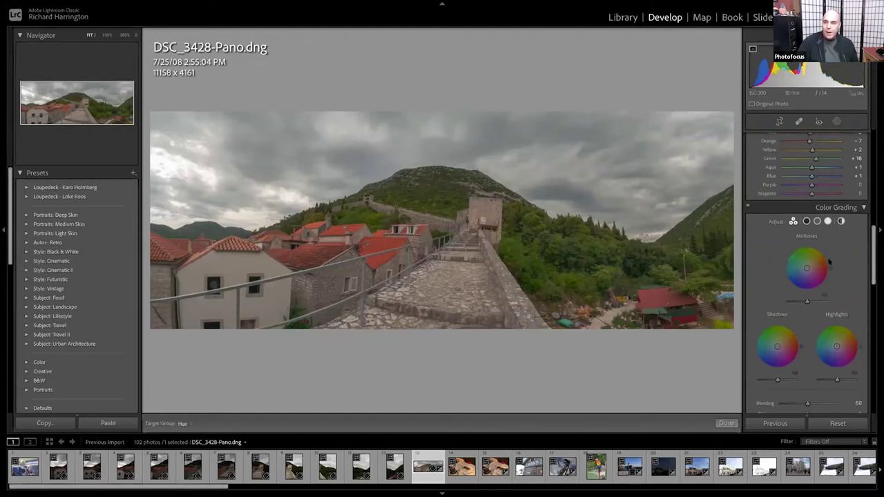
{"action": "scroll", "coordinate": [808, 270], "scroll_direction": "up", "scroll_amount": 1}
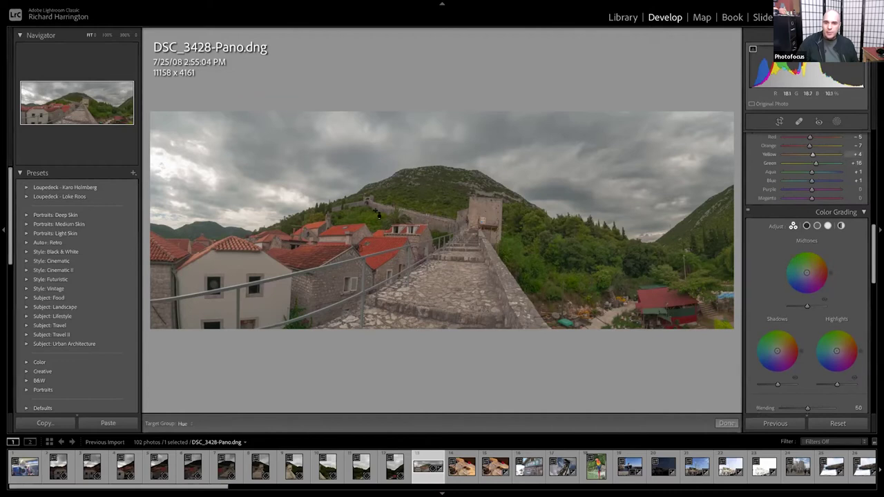
{"action": "left_click_drag", "start_coordinate": [377, 214], "coordinate": [311, 172]}
Draw four Guided Upright guides on the panorama: horizontals along the tower's top and the lower stone step, verticals along both tower edges.
{"action": "scroll", "coordinate": [762, 232], "scroll_direction": "down", "scroll_amount": 5}
{"action": "scroll", "coordinate": [763, 232], "scroll_direction": "down", "scroll_amount": 5}
{"action": "scroll", "coordinate": [762, 233], "scroll_direction": "down", "scroll_amount": 6}
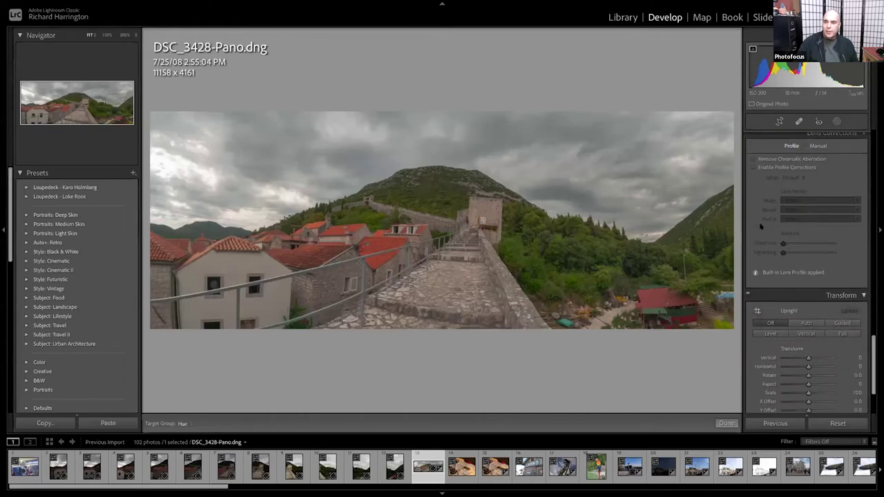
{"action": "scroll", "coordinate": [803, 322], "scroll_direction": "down", "scroll_amount": 1}
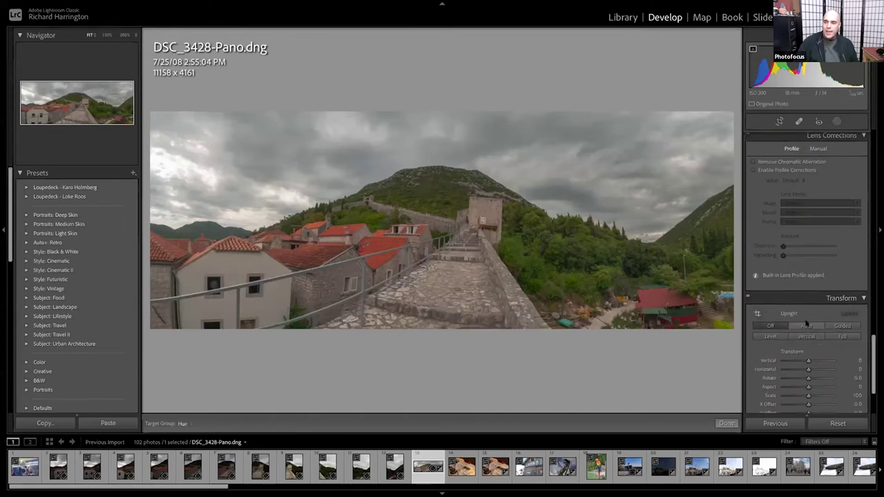
{"action": "scroll", "coordinate": [806, 327], "scroll_direction": "up", "scroll_amount": 1}
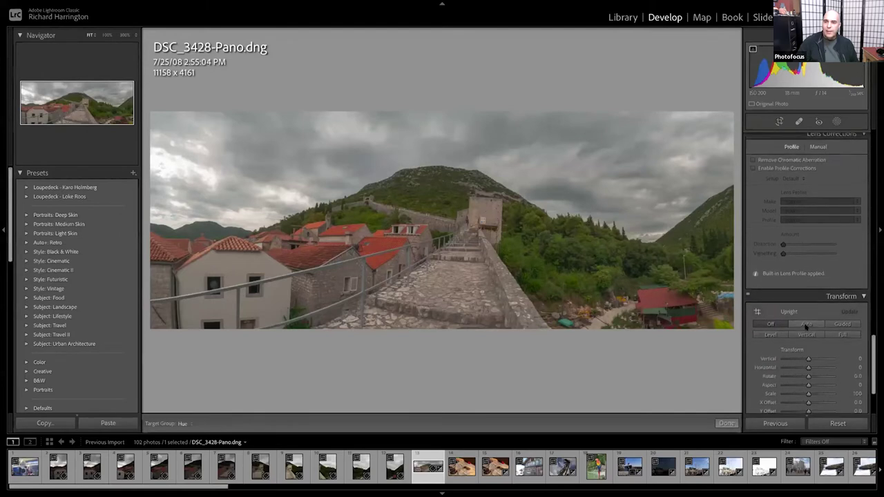
{"action": "scroll", "coordinate": [806, 326], "scroll_direction": "down", "scroll_amount": 2}
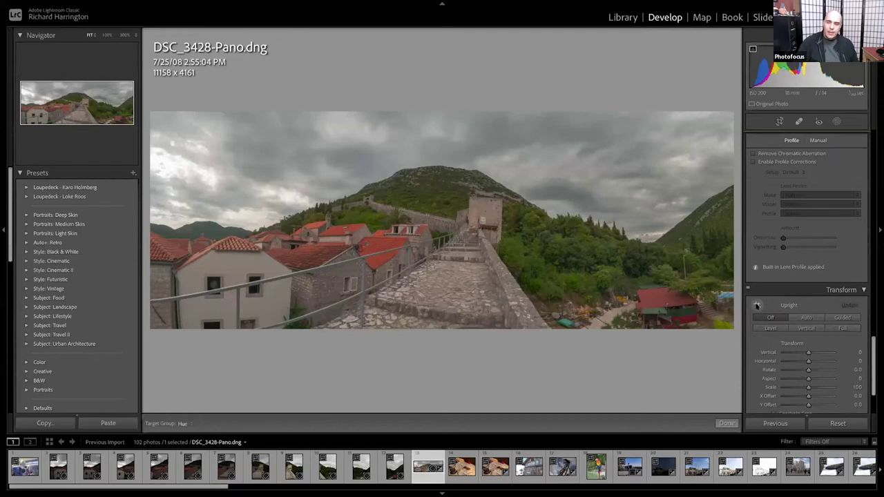
{"action": "left_click", "coordinate": [757, 305]}
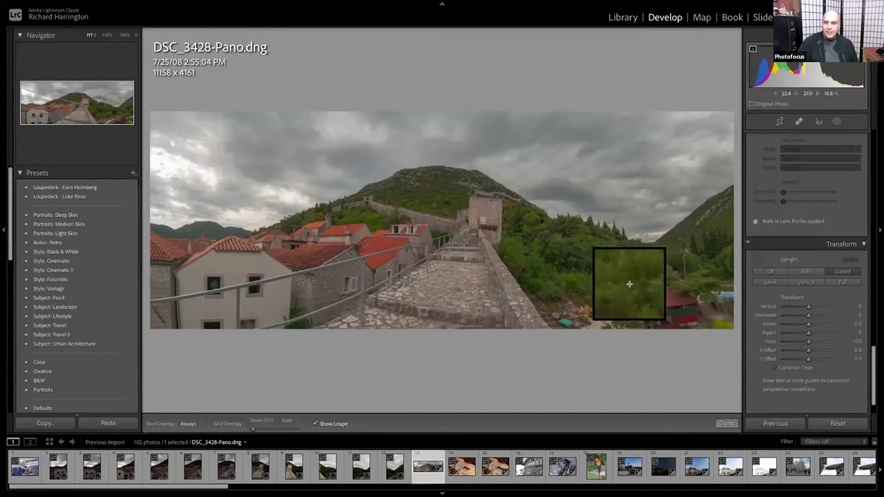
{"action": "left_click_drag", "start_coordinate": [467, 196], "coordinate": [520, 199]}
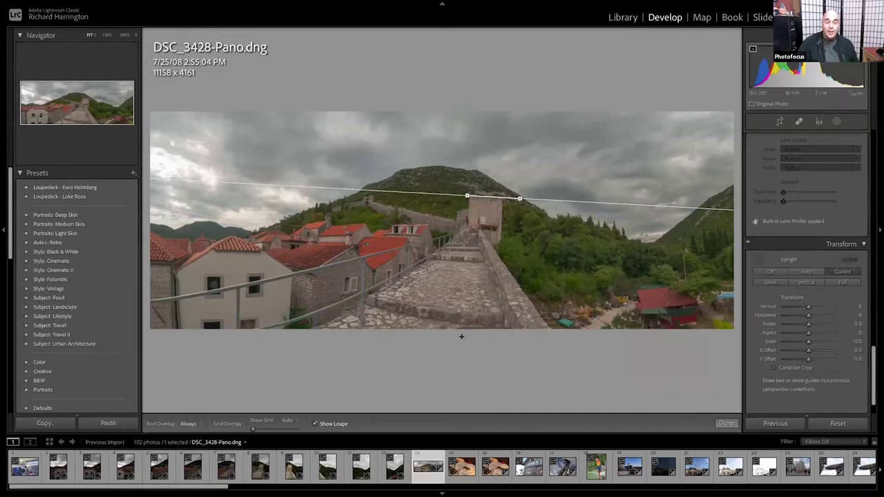
{"action": "left_click_drag", "start_coordinate": [369, 295], "coordinate": [505, 315]}
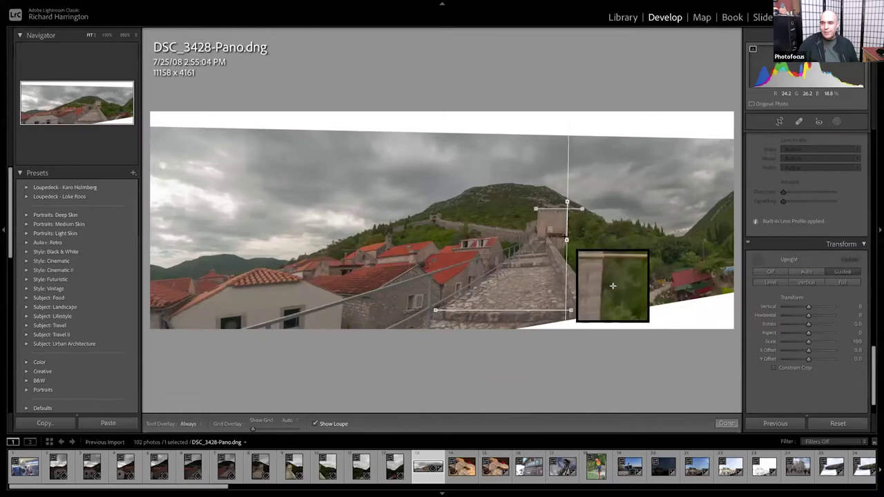
{"action": "left_click_drag", "start_coordinate": [539, 189], "coordinate": [537, 241]}
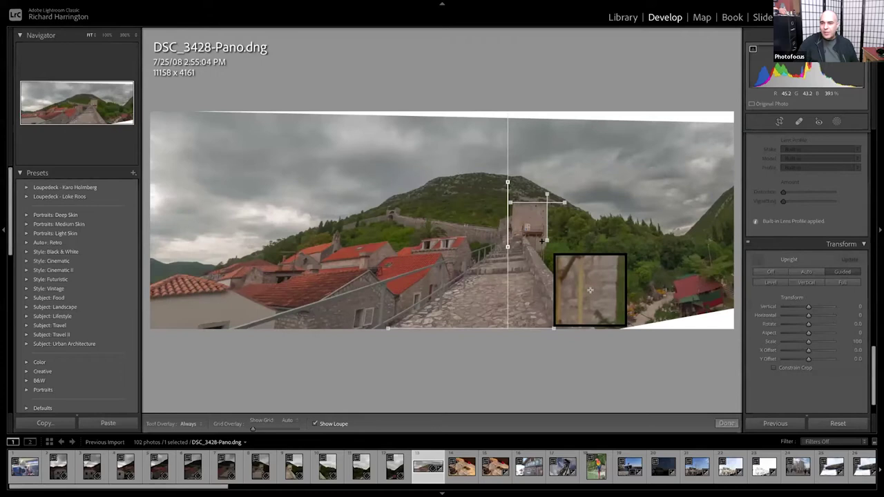
Fine-tune the perspective guides by adjusting the tower's vertical guide and the lower horizontal guide, moving the latter up to just below the tower.
{"action": "left_click_drag", "start_coordinate": [508, 183], "coordinate": [510, 181]}
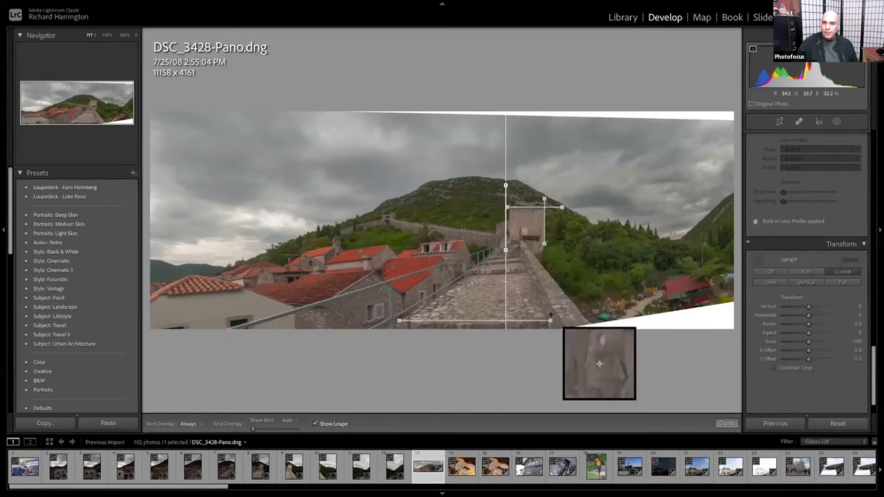
{"action": "left_click_drag", "start_coordinate": [550, 322], "coordinate": [534, 312]}
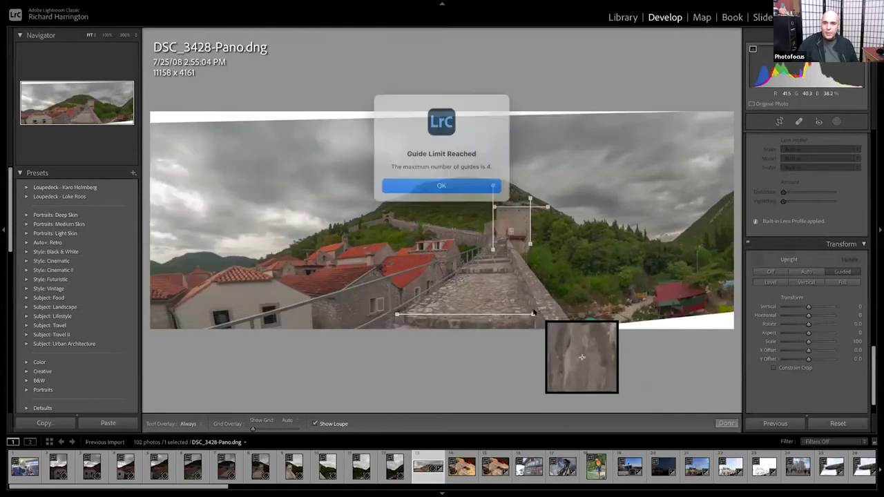
{"action": "left_click", "coordinate": [453, 182]}
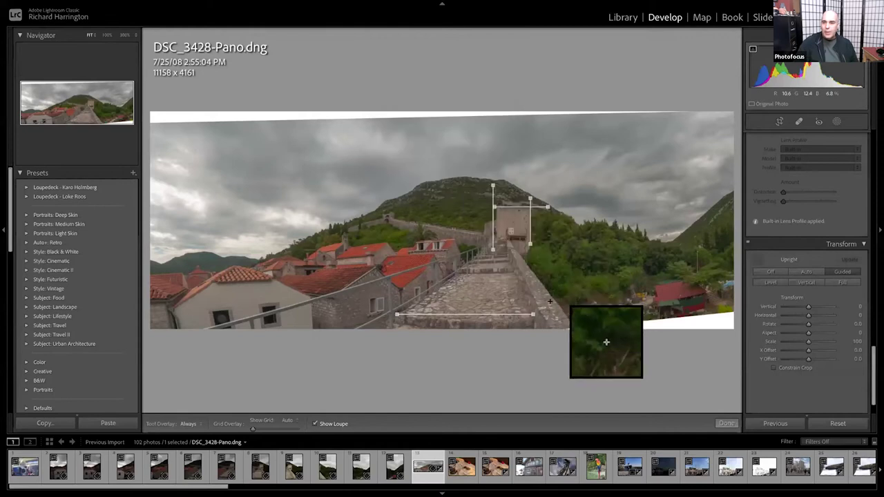
{"action": "left_click_drag", "start_coordinate": [531, 309], "coordinate": [530, 308]}
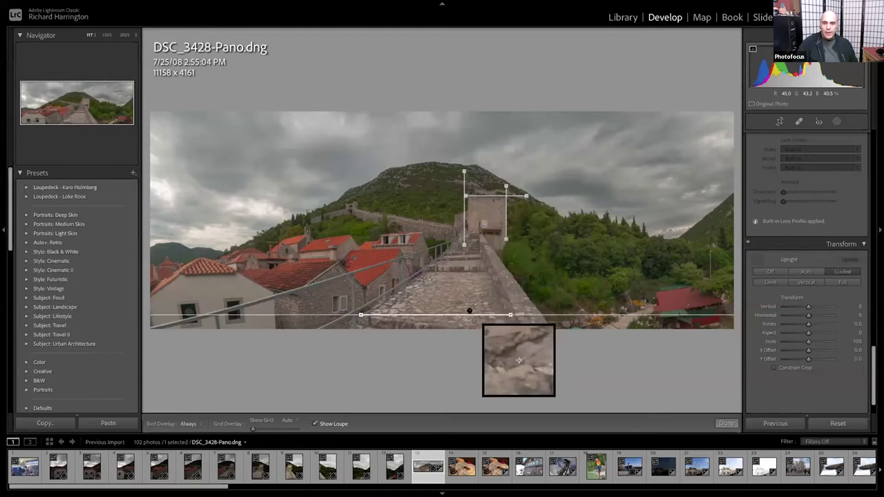
{"action": "left_click_drag", "start_coordinate": [470, 311], "coordinate": [471, 255]}
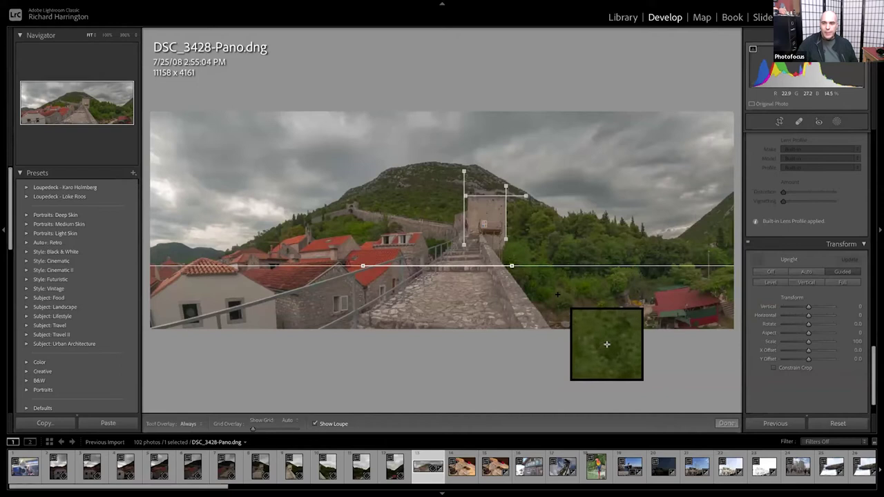
{"action": "left_click", "coordinate": [759, 262]}
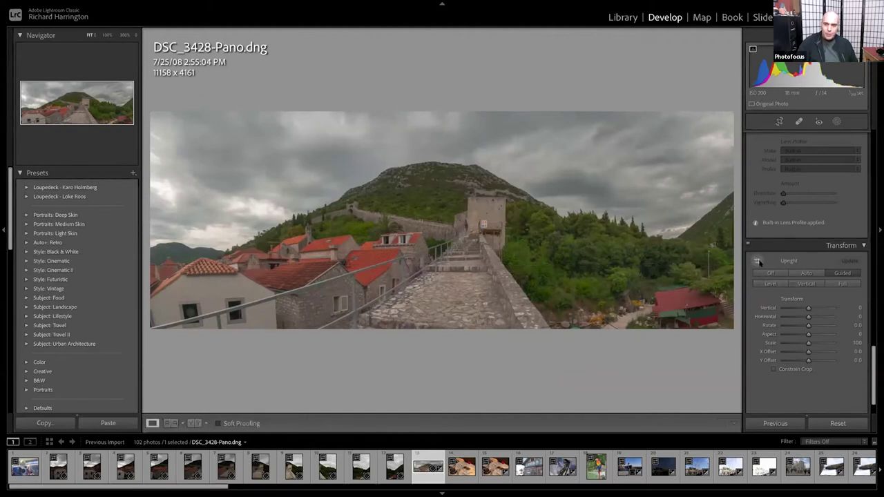
{"action": "left_click", "coordinate": [757, 262]}
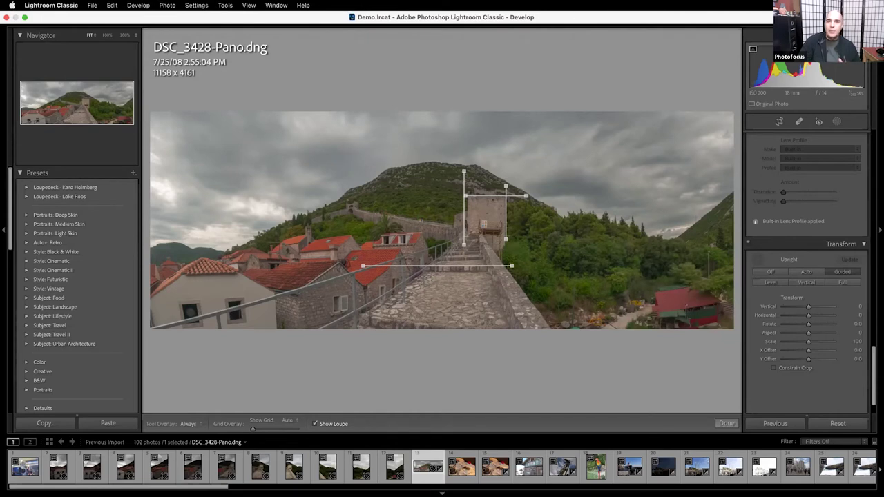
Open the developed panorama as a Smart Object in Photoshop.
{"action": "left_click", "coordinate": [168, 6]}
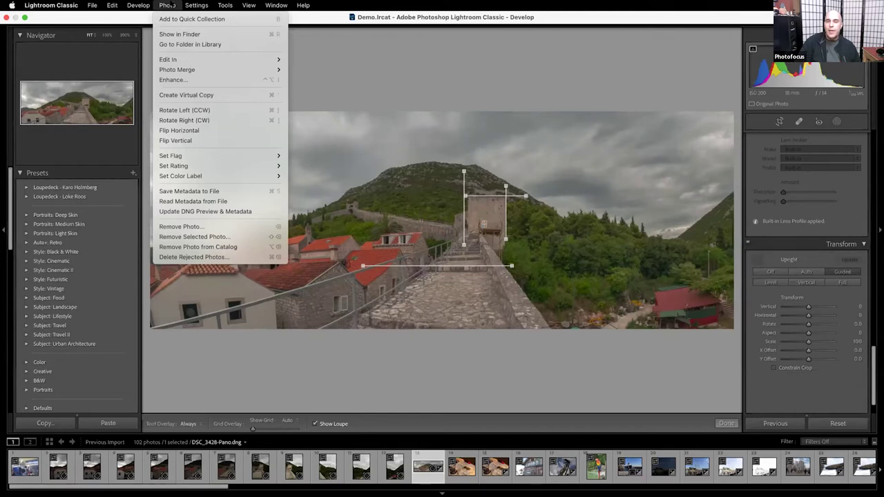
{"action": "mouse_move", "coordinate": [92, 6]}
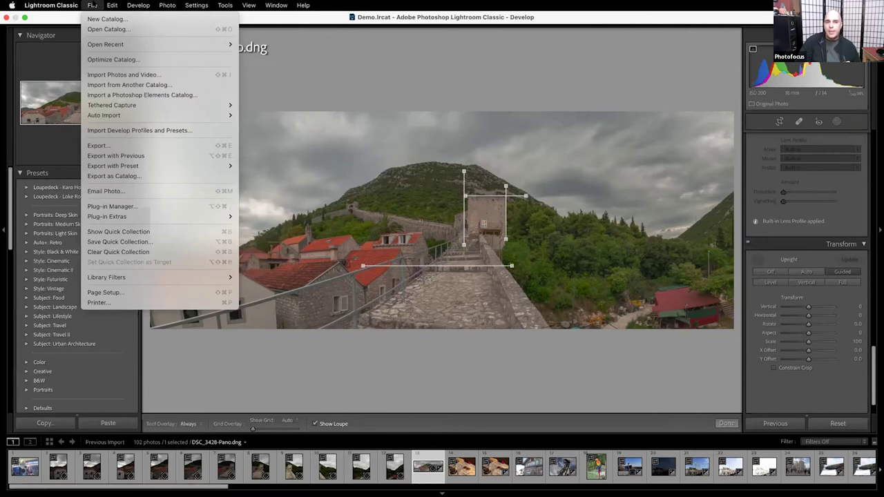
{"action": "mouse_move", "coordinate": [138, 6]}
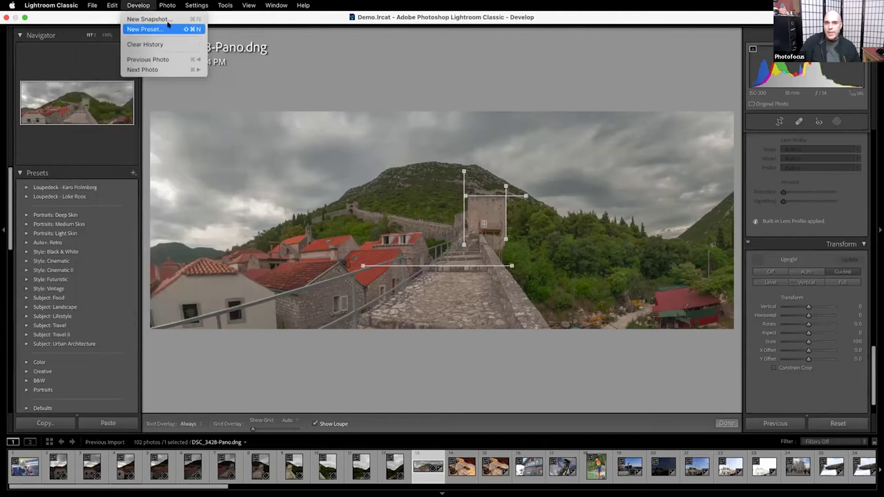
{"action": "mouse_move", "coordinate": [170, 6]}
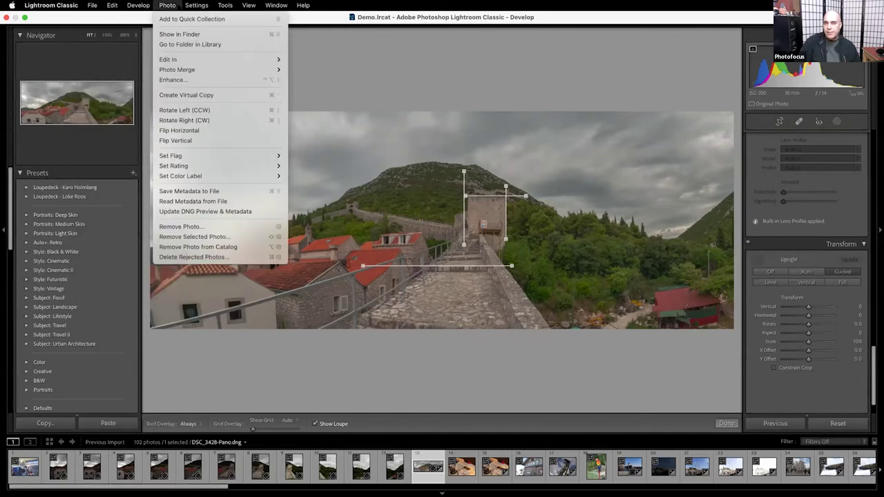
{"action": "mouse_move", "coordinate": [187, 59]}
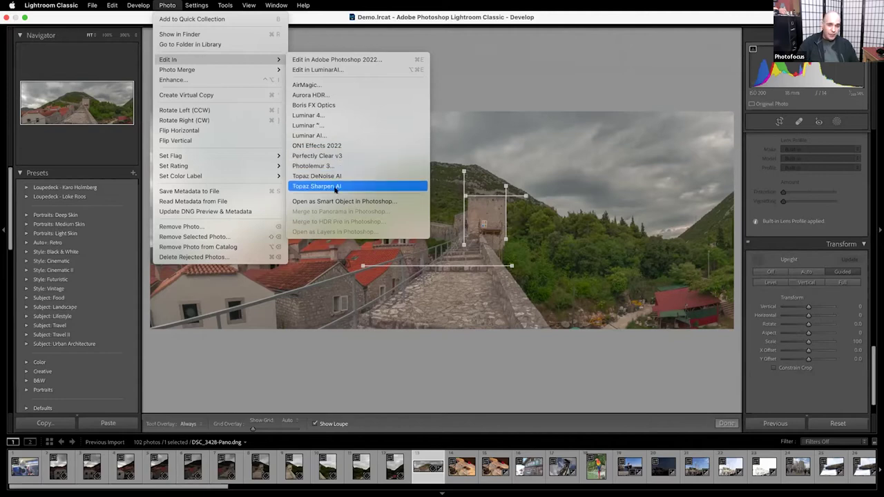
{"action": "left_click", "coordinate": [391, 200]}
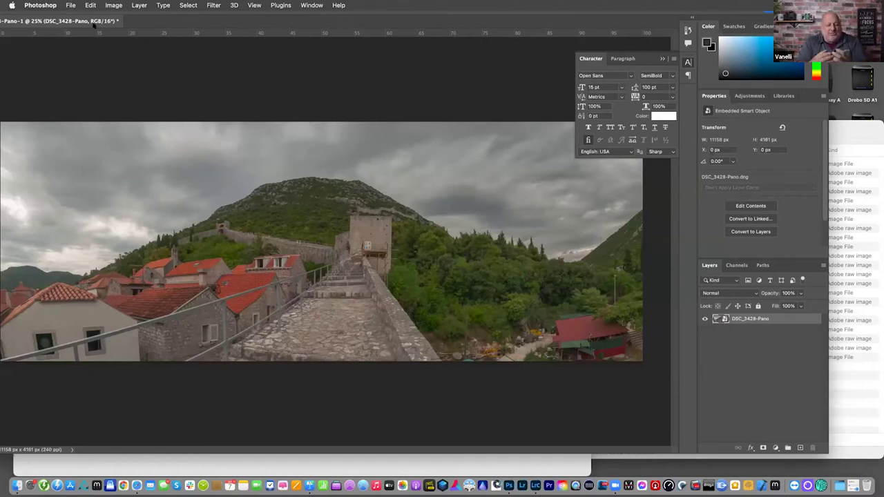
Reset the Essentials workspace in Photoshop.
{"action": "left_click", "coordinate": [312, 4]}
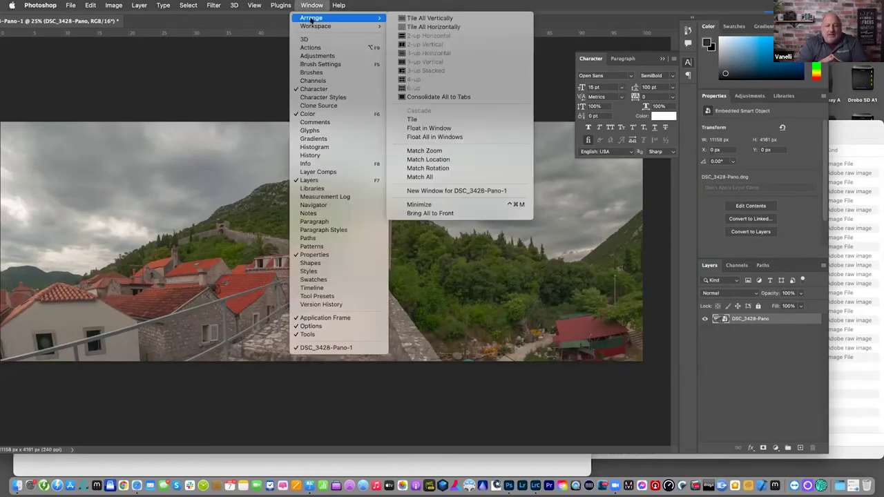
{"action": "mouse_move", "coordinate": [314, 26]}
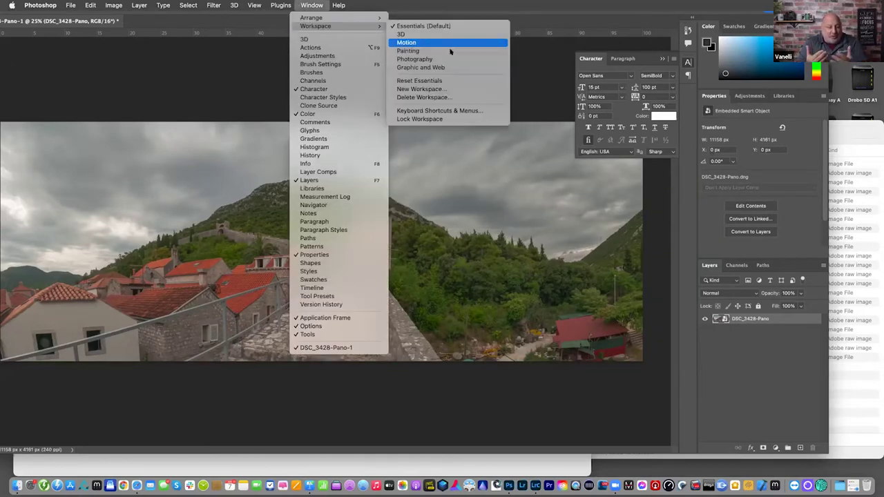
{"action": "left_click", "coordinate": [476, 82]}
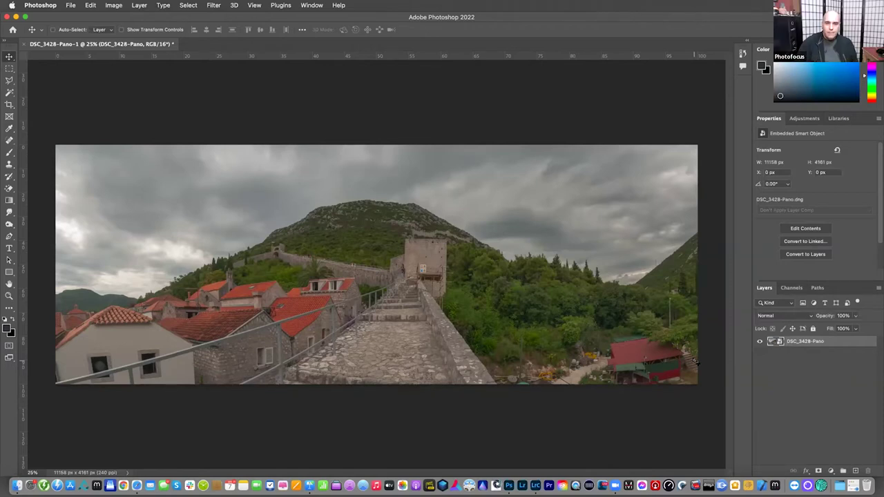
Open the panorama Smart Object in Camera Raw and display its Guided Upright guides under Geometry.
{"action": "double_click", "coordinate": [778, 343]}
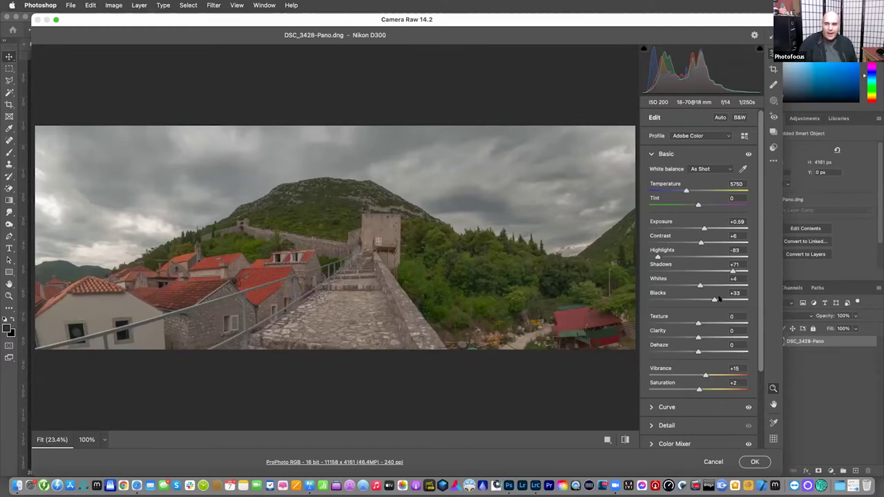
{"action": "scroll", "coordinate": [676, 280], "scroll_direction": "down", "scroll_amount": 5}
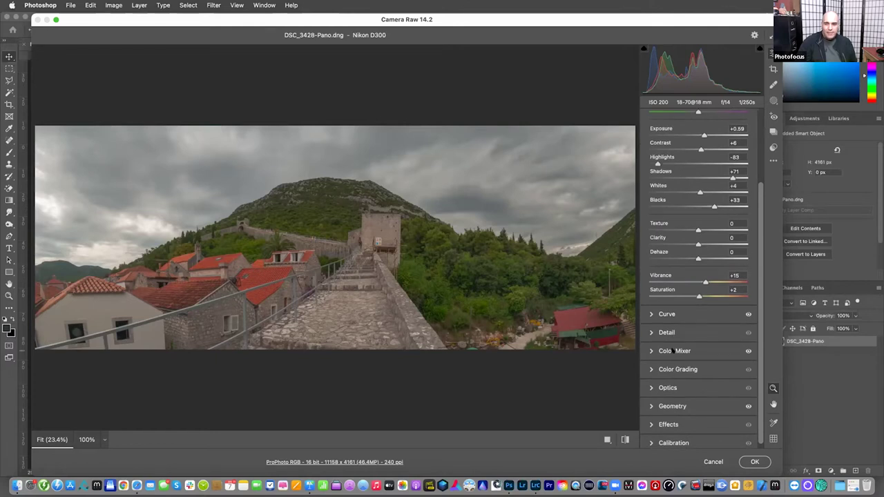
{"action": "left_click", "coordinate": [652, 406]}
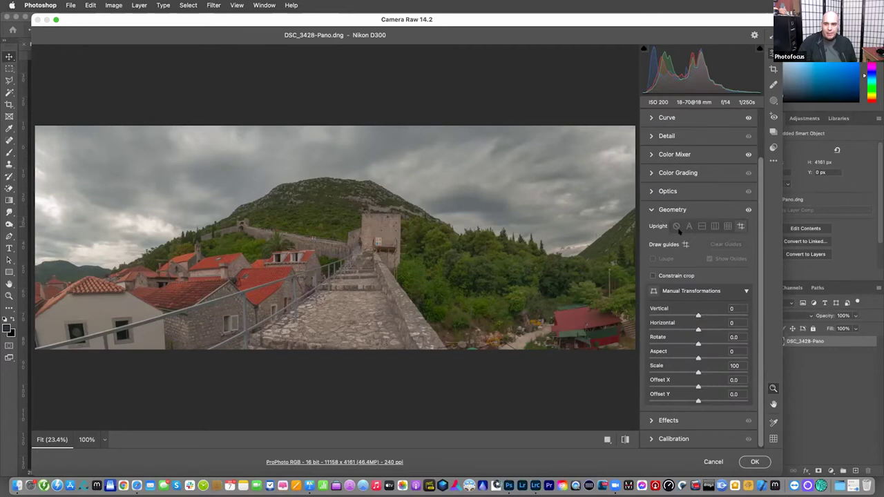
{"action": "left_click", "coordinate": [686, 244]}
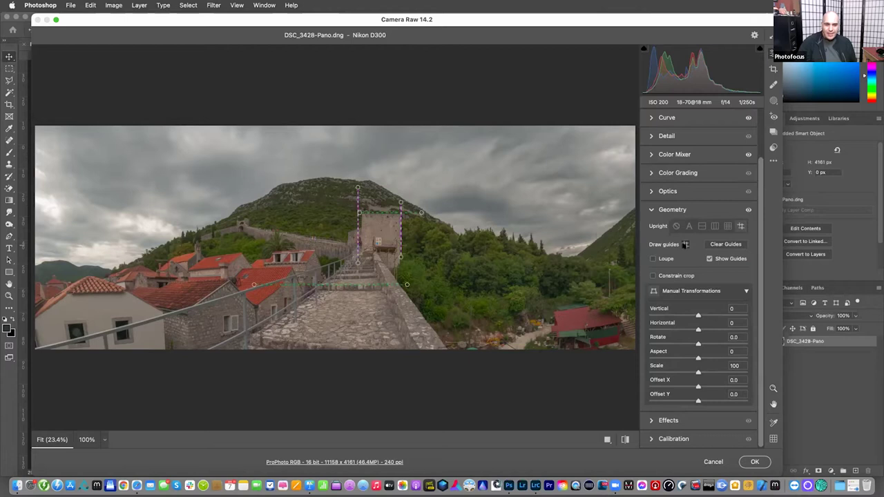
Turn on lens profile corrections in Optics, compare the image with and without them, and apply the Camera Raw edits.
{"action": "scroll", "coordinate": [673, 255], "scroll_direction": "up", "scroll_amount": 3}
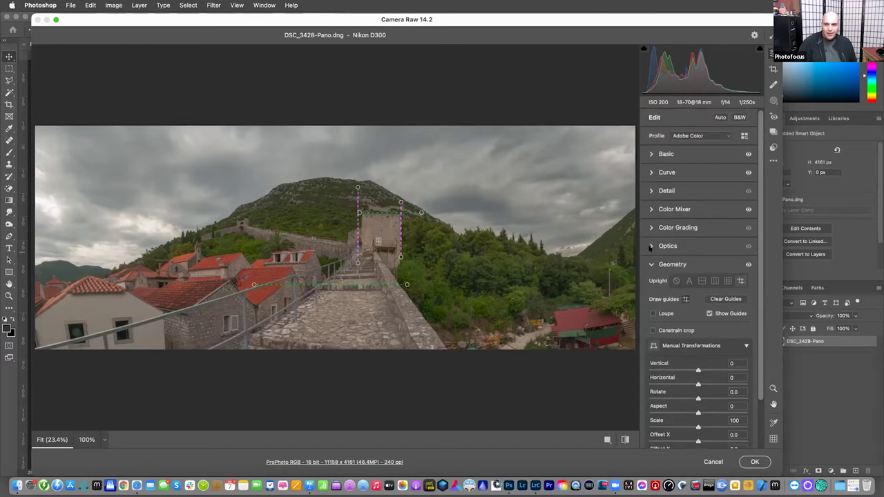
{"action": "left_click", "coordinate": [652, 248]}
{"action": "left_click", "coordinate": [654, 227]}
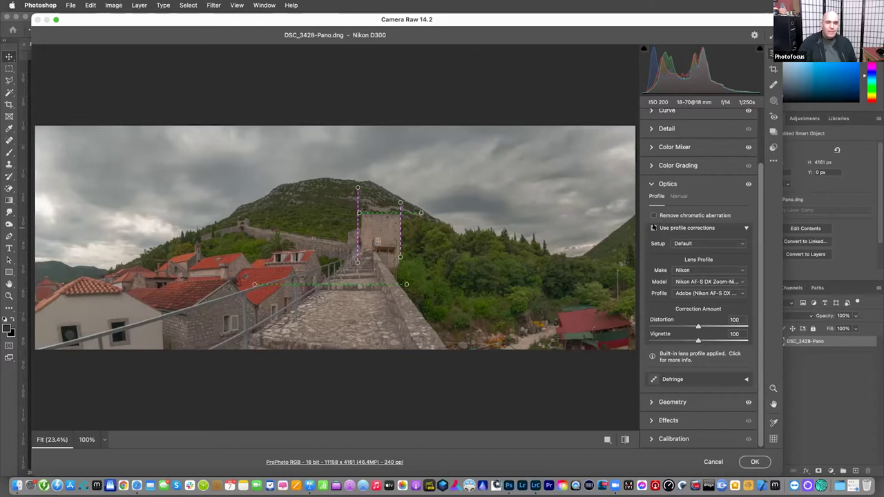
{"action": "left_click", "coordinate": [653, 228]}
{"action": "left_click", "coordinate": [654, 228]}
{"action": "left_click", "coordinate": [755, 461]}
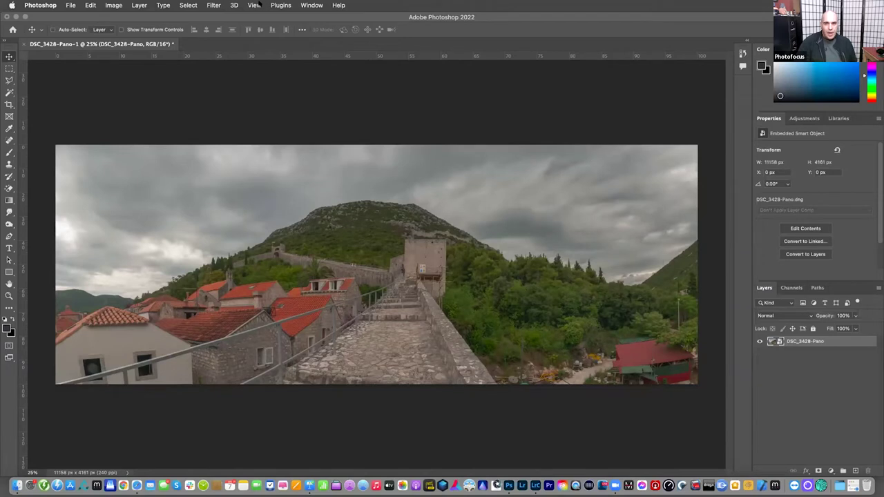
Apply the Skylum Luminar AI filter to the panorama Smart Object so it opens in Luminar AI.
{"action": "left_click", "coordinate": [281, 5]}
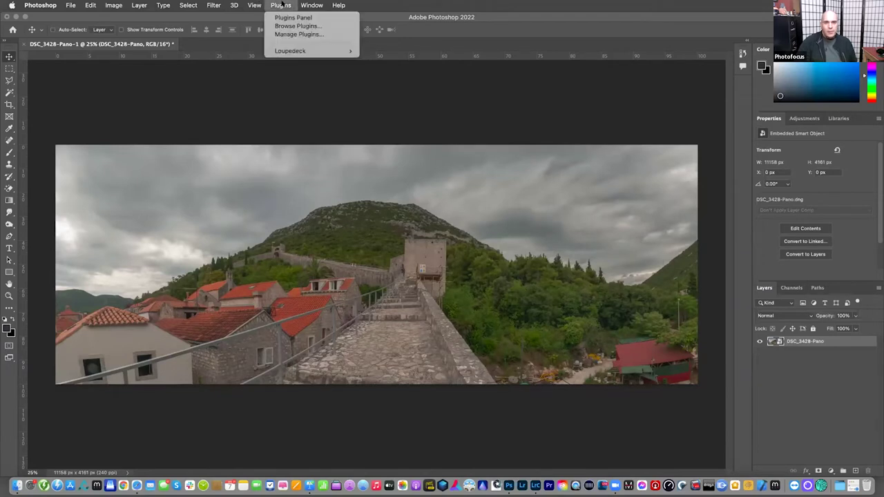
{"action": "mouse_move", "coordinate": [213, 6]}
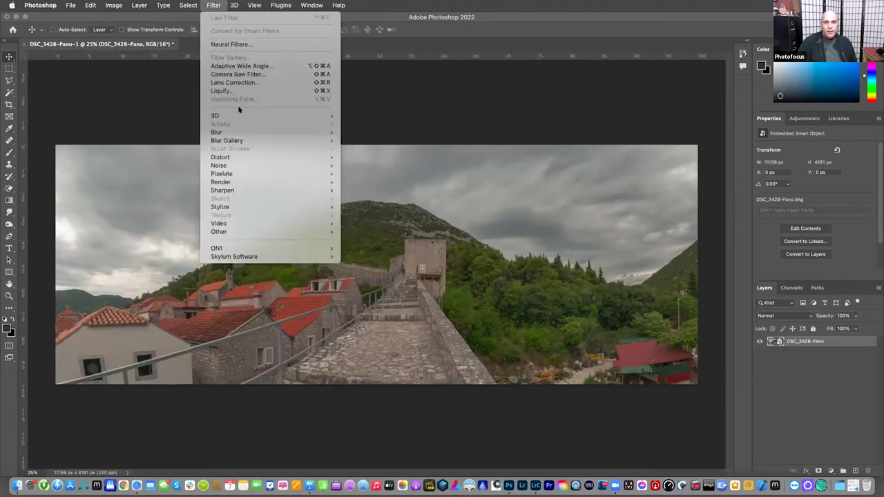
{"action": "mouse_move", "coordinate": [270, 250]}
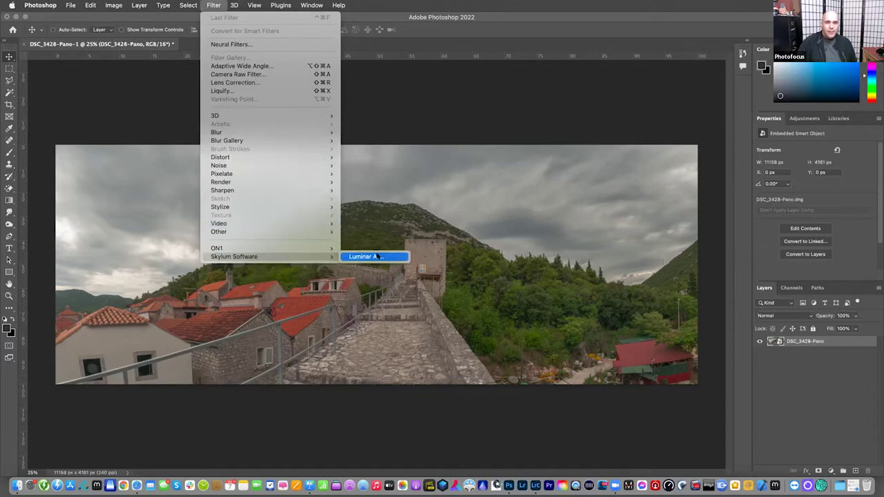
{"action": "left_click", "coordinate": [377, 256]}
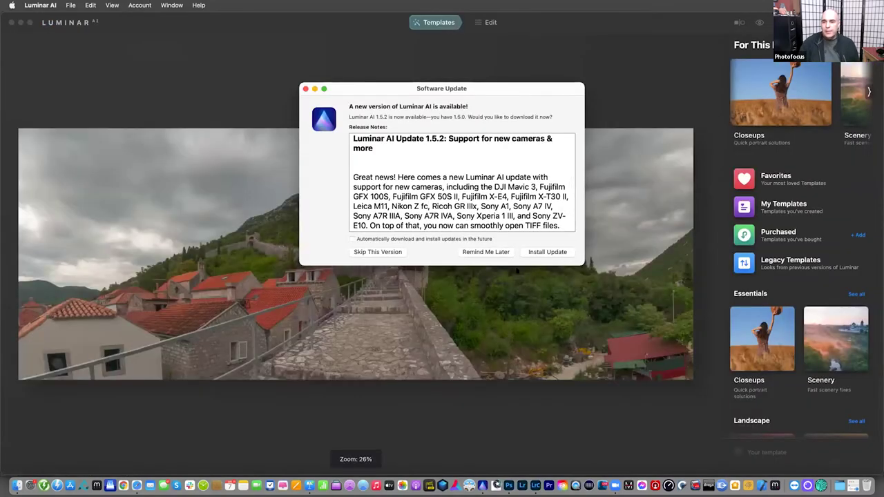
Postpone the software update, switch to manual editing, and set Enhance AI Accent to 68 and Sky Enhancer to 87.
{"action": "left_click", "coordinate": [495, 253]}
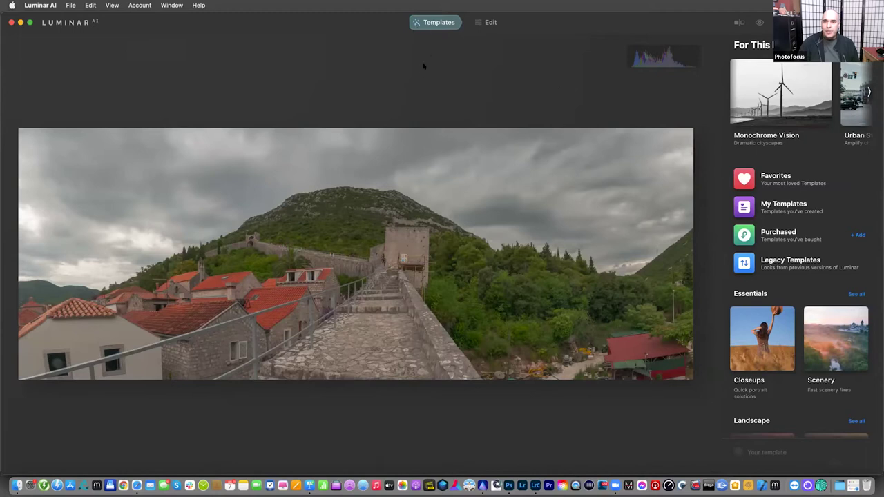
{"action": "left_click", "coordinate": [489, 24]}
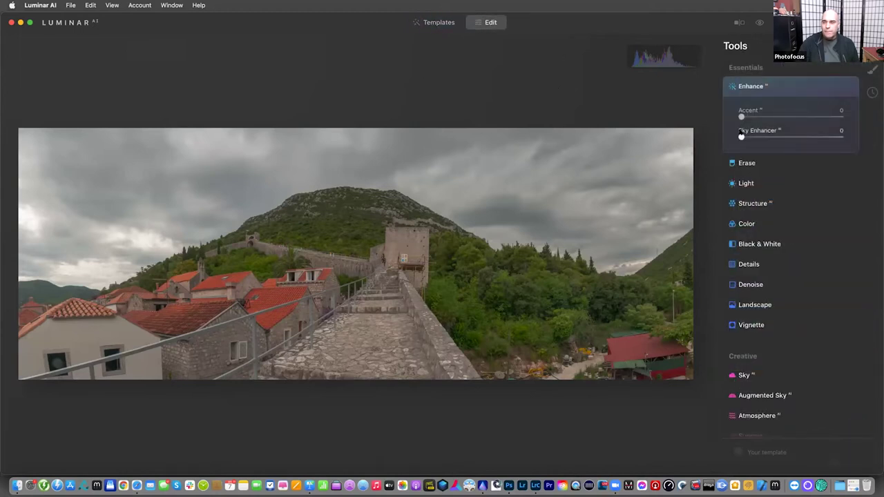
{"action": "left_click_drag", "start_coordinate": [741, 116], "coordinate": [809, 116]}
{"action": "left_click_drag", "start_coordinate": [741, 137], "coordinate": [828, 136]}
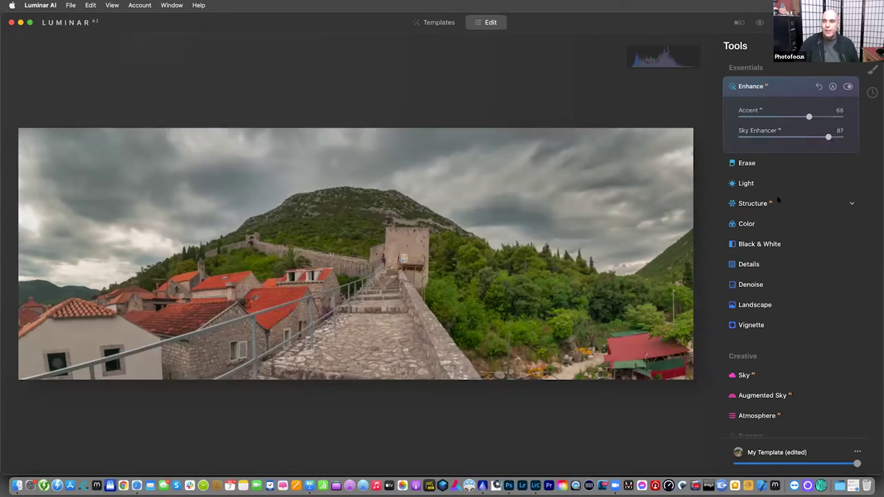
Set the Structure AI amount to 30 and the Small Details value of the Details tool to 15.
{"action": "left_click", "coordinate": [779, 201]}
{"action": "mouse_move", "coordinate": [791, 177]}
{"action": "left_mouse_down"}
{"action": "mouse_move", "coordinate": [820, 178]}
{"action": "mouse_move", "coordinate": [806, 178]}
{"action": "left_mouse_up"}
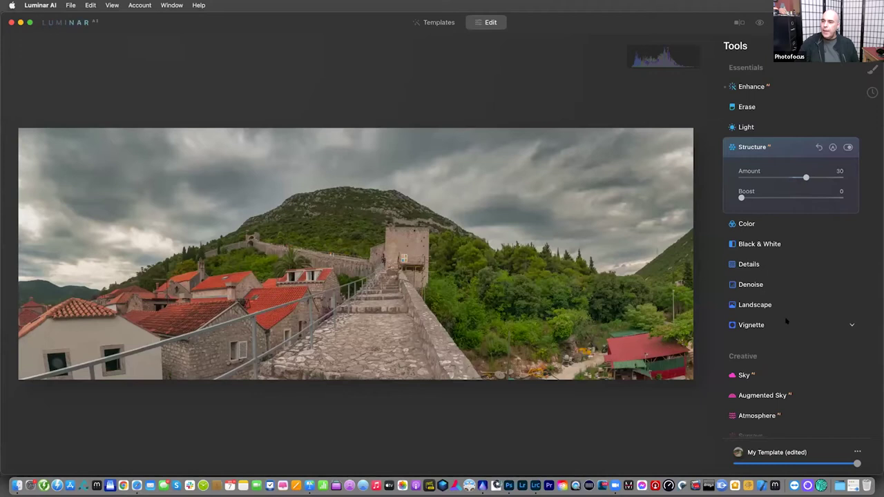
{"action": "left_click", "coordinate": [780, 147]}
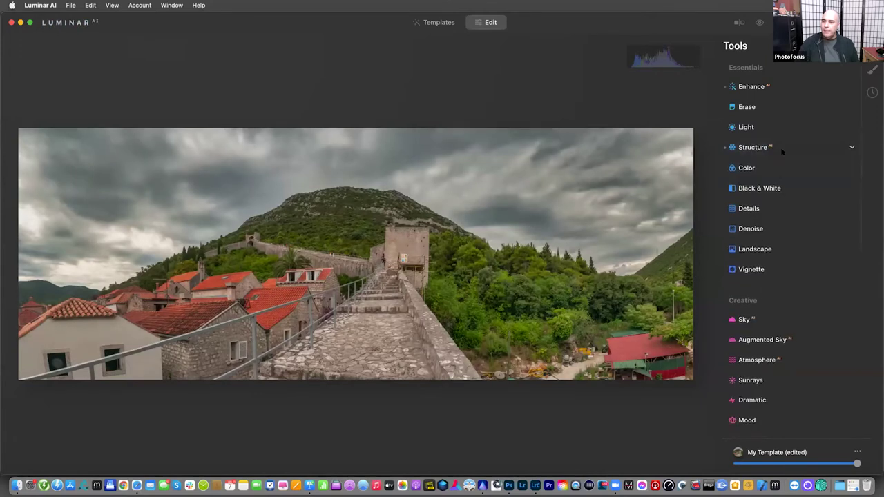
{"action": "left_click", "coordinate": [775, 206]}
{"action": "mouse_move", "coordinate": [801, 239]}
{"action": "left_mouse_down"}
{"action": "mouse_move", "coordinate": [831, 238]}
{"action": "mouse_move", "coordinate": [770, 238]}
{"action": "mouse_move", "coordinate": [798, 238]}
{"action": "left_mouse_up"}
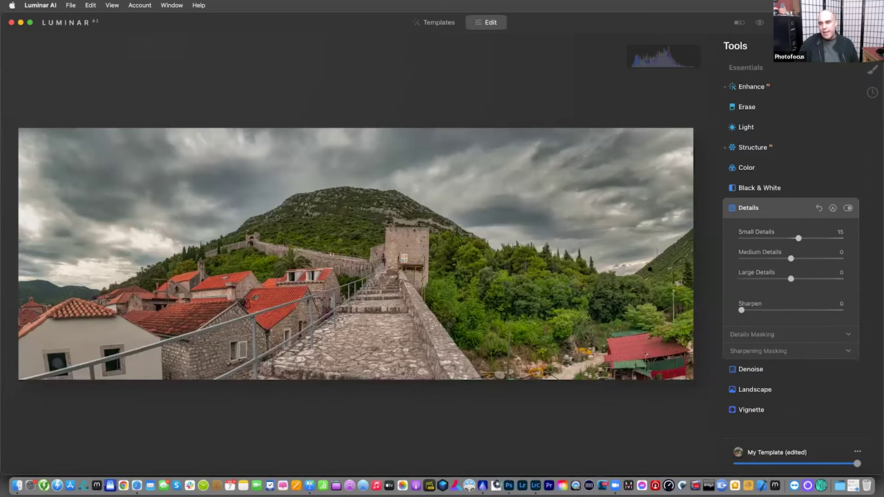
{"action": "left_click", "coordinate": [771, 208]}
Apply the Mystical effect with an amount of 32 and a Colorize warmth of -31.
{"action": "scroll", "coordinate": [773, 234], "scroll_direction": "down", "scroll_amount": 5}
{"action": "scroll", "coordinate": [775, 256], "scroll_direction": "down", "scroll_amount": 7}
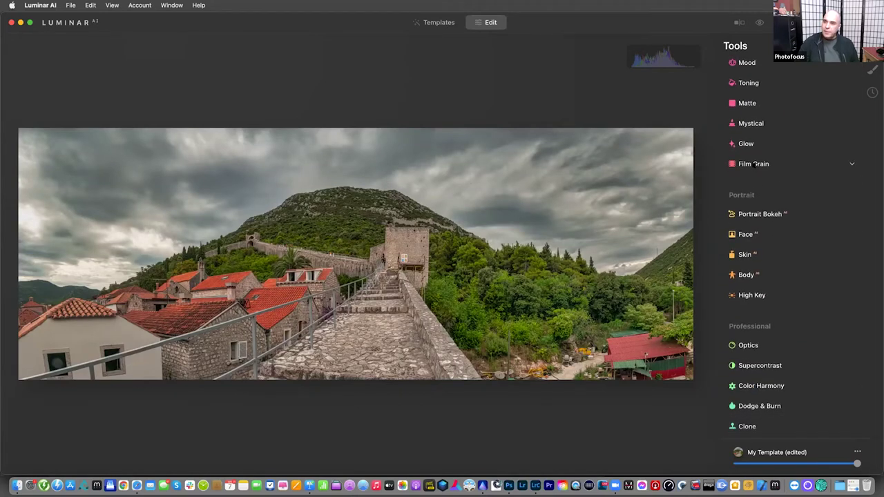
{"action": "left_click", "coordinate": [751, 123]}
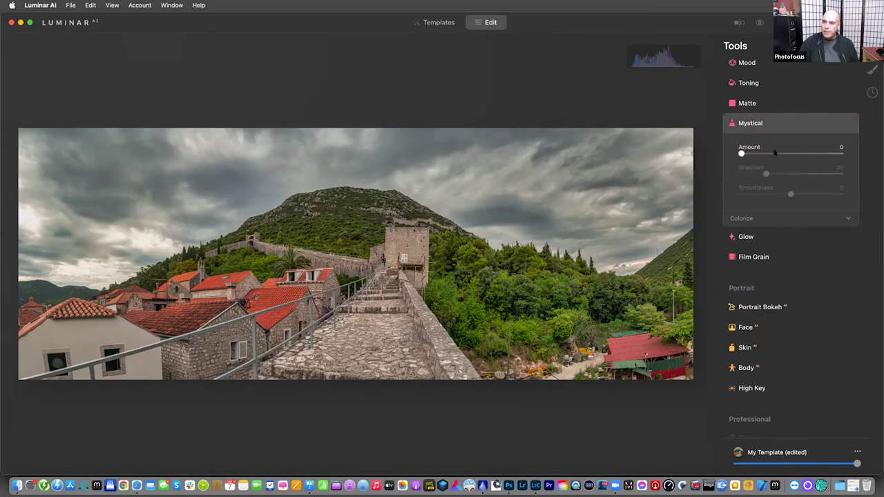
{"action": "left_click_drag", "start_coordinate": [767, 153], "coordinate": [697, 151]}
{"action": "left_click_drag", "start_coordinate": [741, 154], "coordinate": [773, 153]}
{"action": "left_click", "coordinate": [788, 218]}
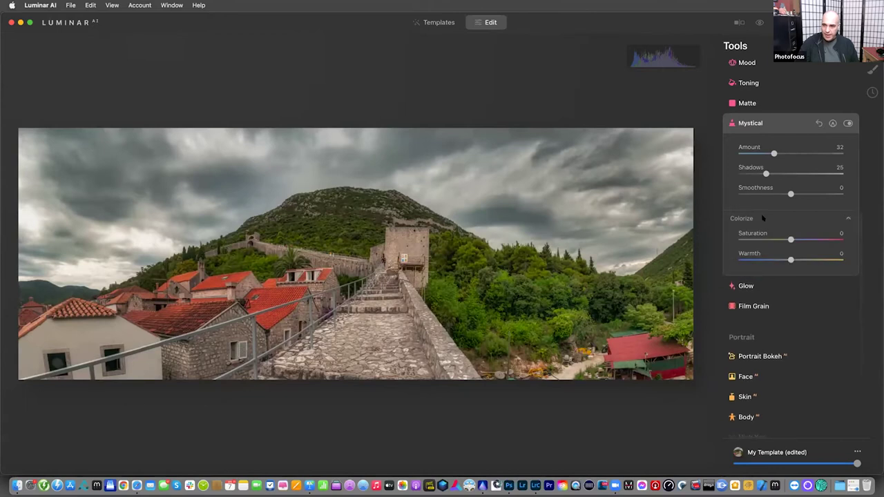
{"action": "mouse_move", "coordinate": [791, 259]}
{"action": "left_mouse_down"}
{"action": "mouse_move", "coordinate": [827, 259]}
{"action": "mouse_move", "coordinate": [719, 262]}
{"action": "mouse_move", "coordinate": [774, 259]}
{"action": "left_mouse_up"}
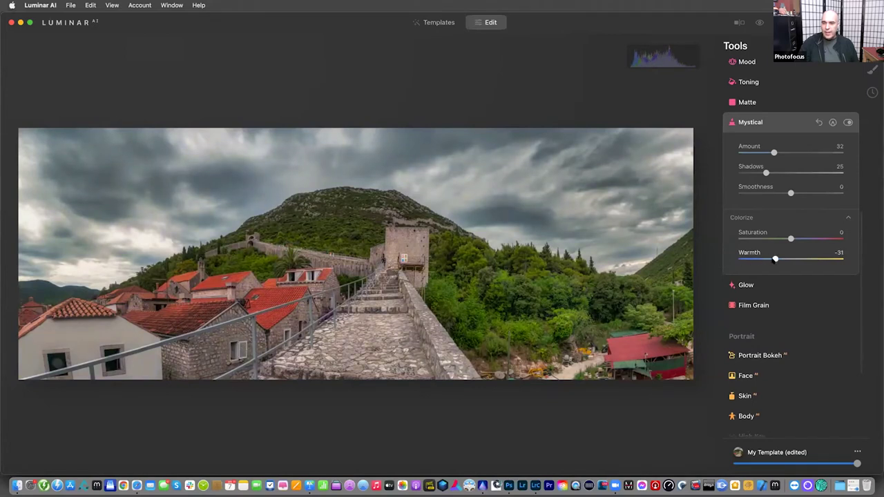
Set Supercontrast to Highlights Contrast 16, Midtones Contrast 35, Midtones Balance 19, Shadows Contrast 23 and Shadows Balance -27.
{"action": "scroll", "coordinate": [781, 277], "scroll_direction": "down", "scroll_amount": 5}
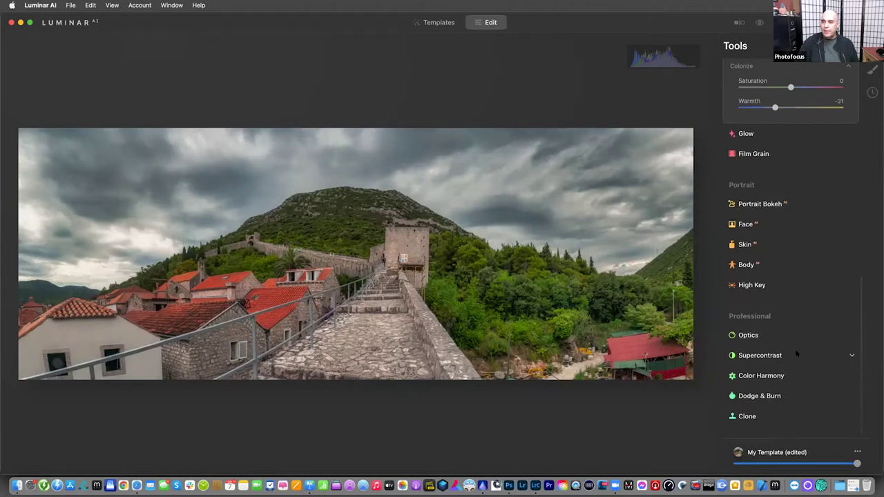
{"action": "left_click", "coordinate": [794, 355]}
{"action": "scroll", "coordinate": [752, 298], "scroll_direction": "up", "scroll_amount": 6}
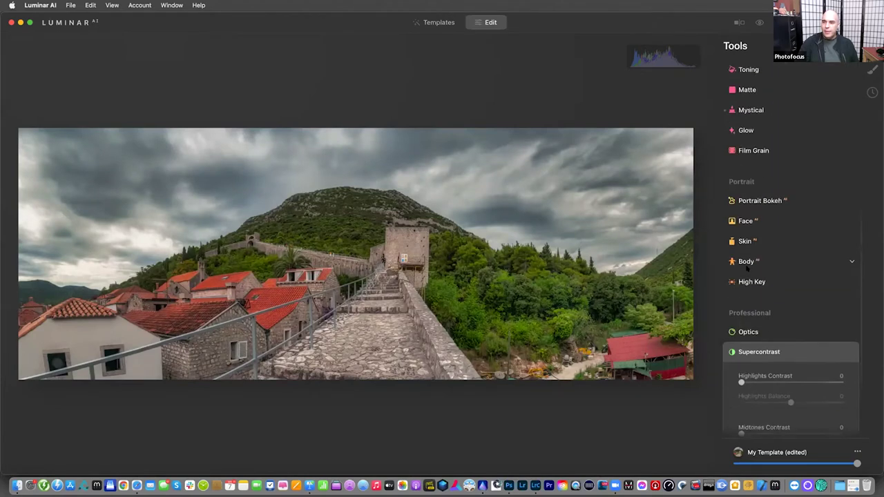
{"action": "scroll", "coordinate": [746, 263], "scroll_direction": "down", "scroll_amount": 6}
{"action": "mouse_move", "coordinate": [741, 226]}
{"action": "left_mouse_down"}
{"action": "mouse_move", "coordinate": [808, 225]}
{"action": "mouse_move", "coordinate": [712, 226]}
{"action": "mouse_move", "coordinate": [779, 225]}
{"action": "mouse_move", "coordinate": [757, 226]}
{"action": "left_mouse_up"}
{"action": "left_click_drag", "start_coordinate": [742, 277], "coordinate": [777, 277]}
{"action": "left_click_drag", "start_coordinate": [742, 329], "coordinate": [772, 350]}
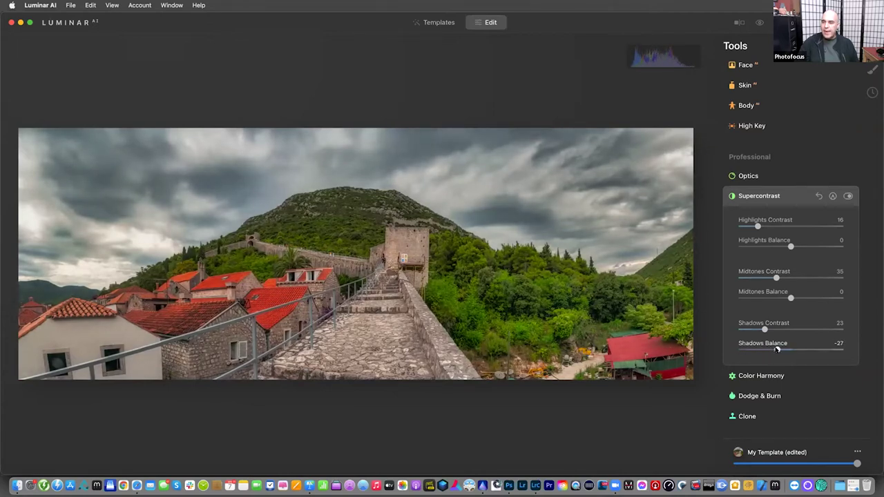
{"action": "mouse_move", "coordinate": [791, 298]}
{"action": "left_mouse_down"}
{"action": "mouse_move", "coordinate": [834, 298]}
{"action": "mouse_move", "coordinate": [799, 298]}
{"action": "left_mouse_up"}
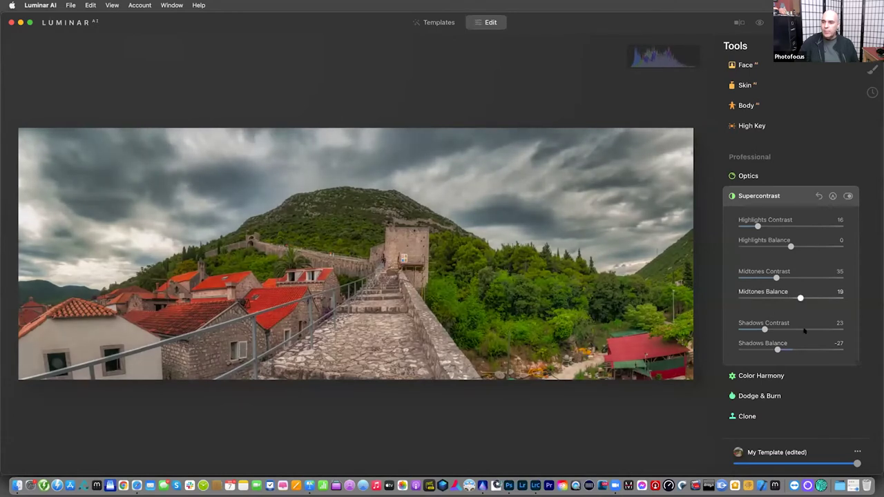
Expand all Color Harmony subsections and set Brilliance to -12 and Warmth to -8.
{"action": "left_click", "coordinate": [786, 376]}
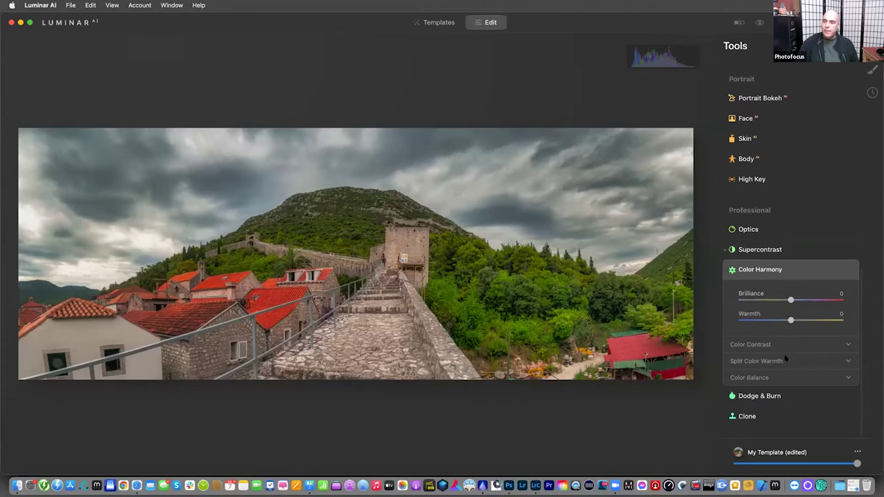
{"action": "left_click", "coordinate": [784, 377]}
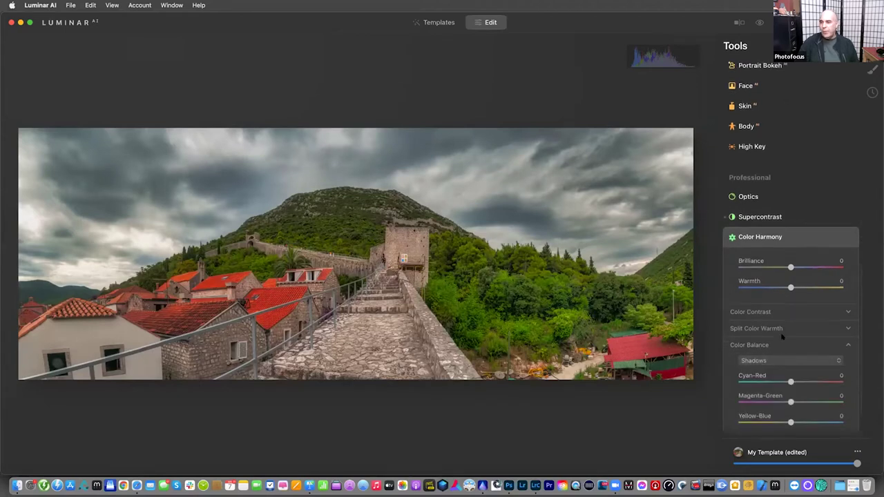
{"action": "left_click", "coordinate": [780, 328]}
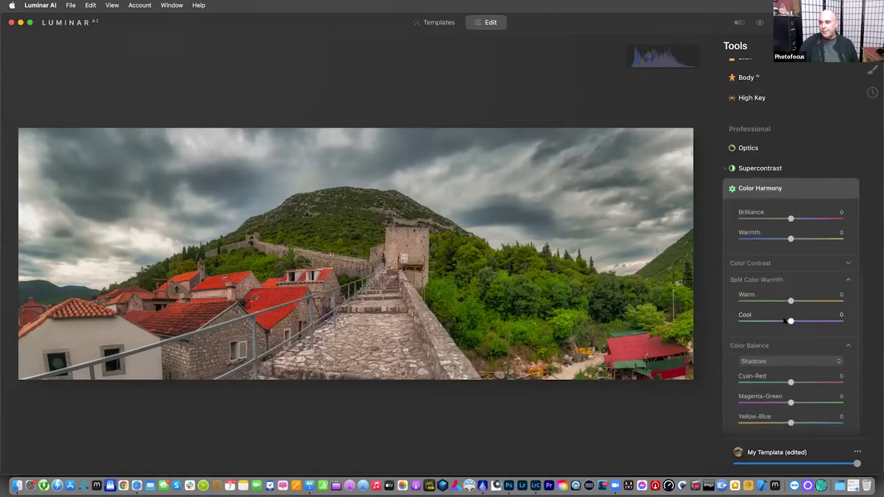
{"action": "left_click", "coordinate": [777, 263]}
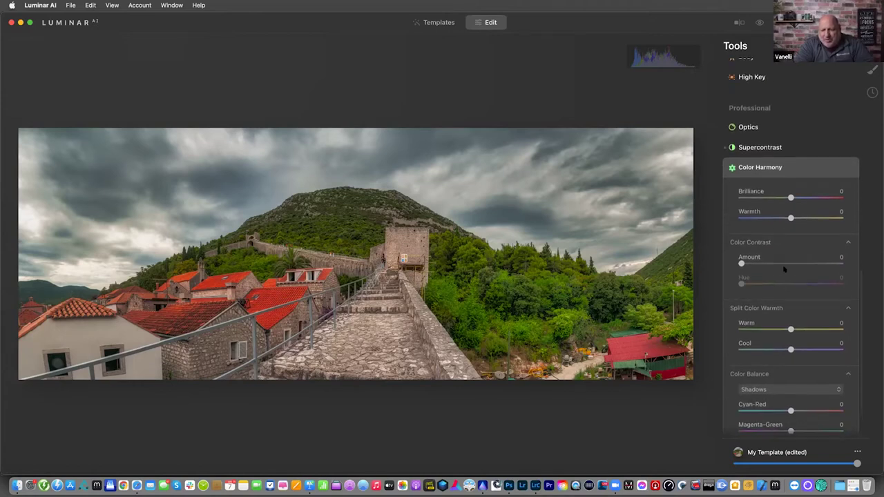
{"action": "scroll", "coordinate": [787, 221], "scroll_direction": "up", "scroll_amount": 1}
{"action": "left_click_drag", "start_coordinate": [791, 205], "coordinate": [787, 225]}
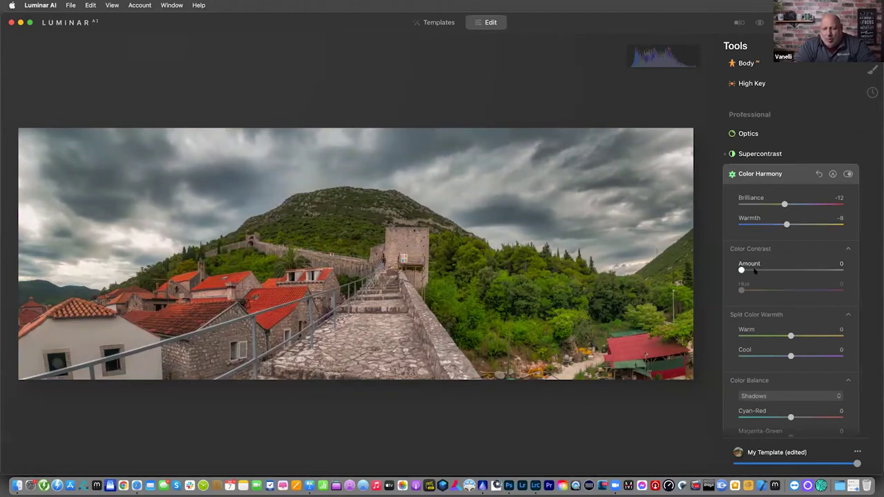
Set the Color Harmony color contrast amount to 13 with a hue of 155, and collapse that section.
{"action": "scroll", "coordinate": [754, 272], "scroll_direction": "up", "scroll_amount": 1}
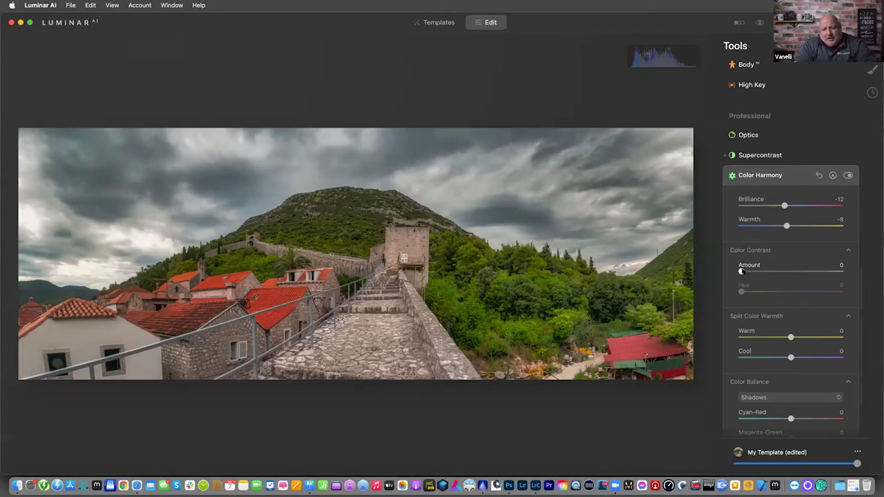
{"action": "left_click_drag", "start_coordinate": [741, 271], "coordinate": [784, 289]}
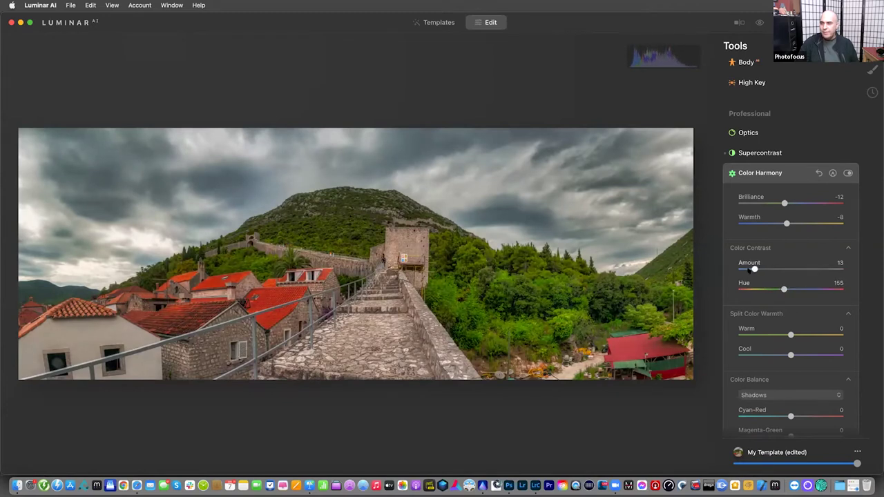
{"action": "left_click", "coordinate": [849, 248]}
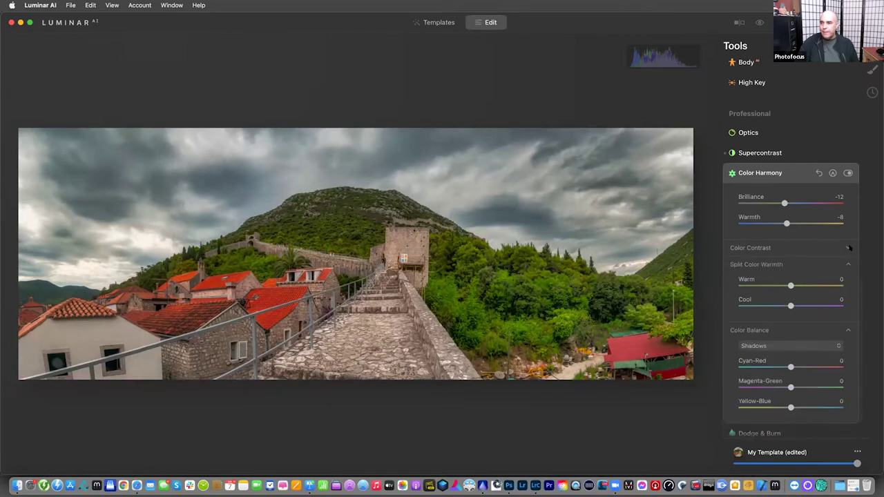
Set Split Color Warmth to Warm -13 and Cool -22, and close the Color Harmony tool.
{"action": "scroll", "coordinate": [801, 274], "scroll_direction": "down", "scroll_amount": 2}
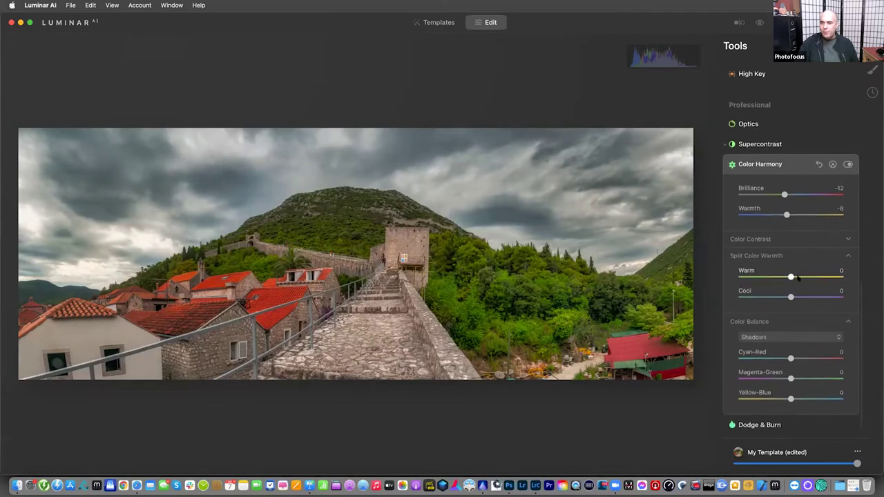
{"action": "left_click_drag", "start_coordinate": [794, 277], "coordinate": [799, 294]}
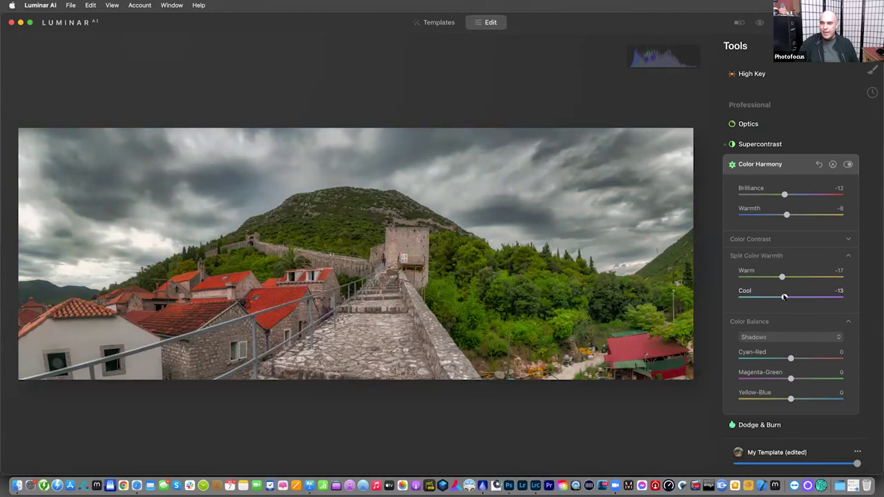
{"action": "mouse_move", "coordinate": [792, 277]}
{"action": "left_mouse_down"}
{"action": "mouse_move", "coordinate": [807, 277]}
{"action": "mouse_move", "coordinate": [784, 277]}
{"action": "left_mouse_up"}
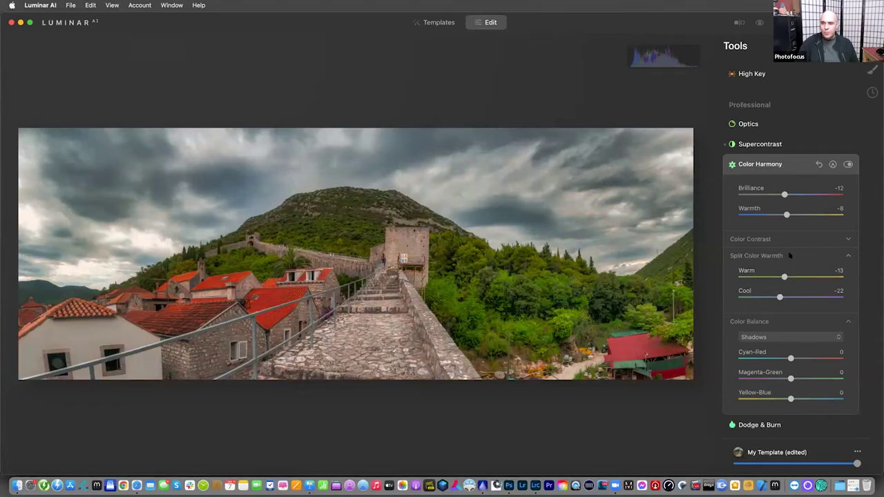
{"action": "left_click", "coordinate": [847, 257]}
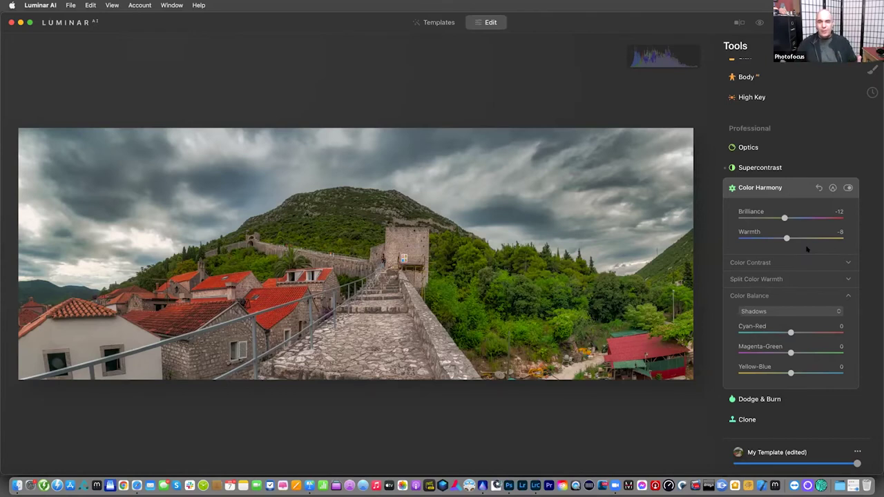
{"action": "left_click", "coordinate": [793, 191]}
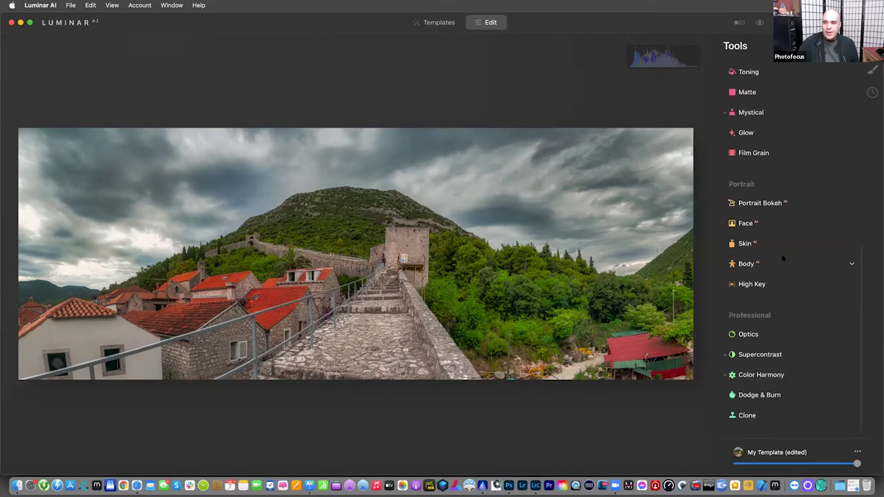
Apply the Santa Barbara LUT in the Mood tool with Amount 22, Contrast -88 and Saturation -27.
{"action": "scroll", "coordinate": [783, 252], "scroll_direction": "up", "scroll_amount": 3}
{"action": "scroll", "coordinate": [783, 250], "scroll_direction": "up", "scroll_amount": 2}
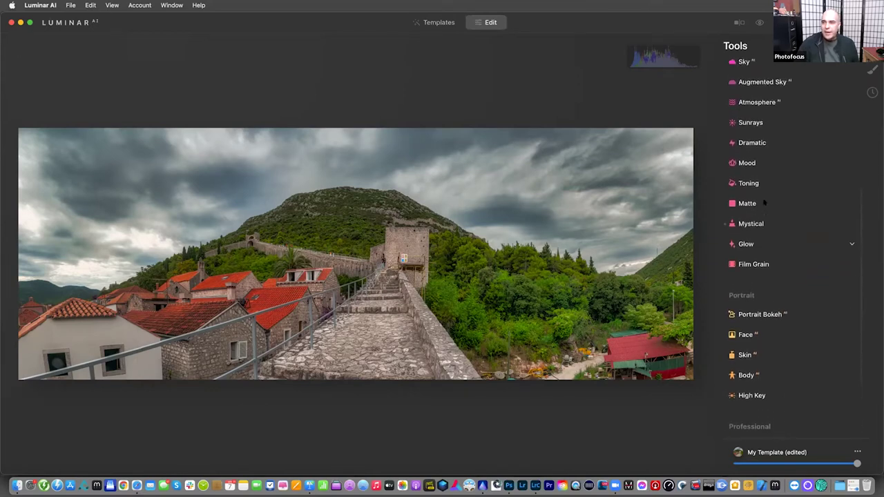
{"action": "left_click", "coordinate": [762, 162]}
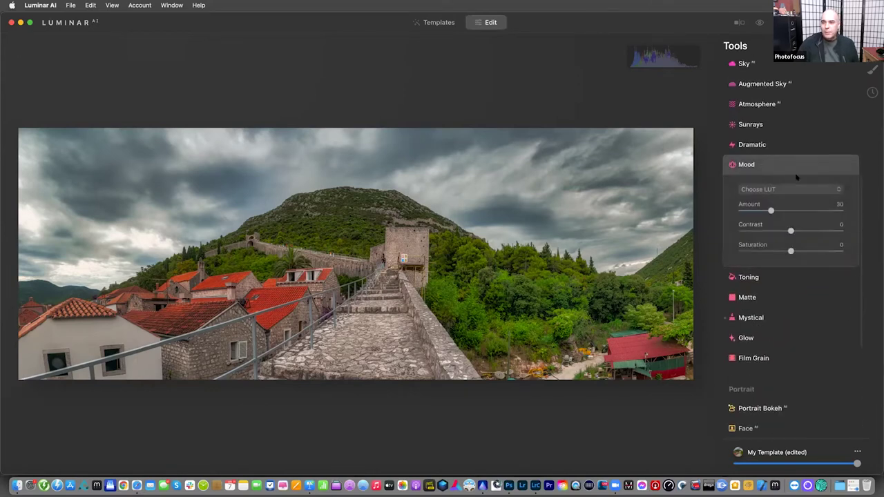
{"action": "left_click", "coordinate": [791, 189]}
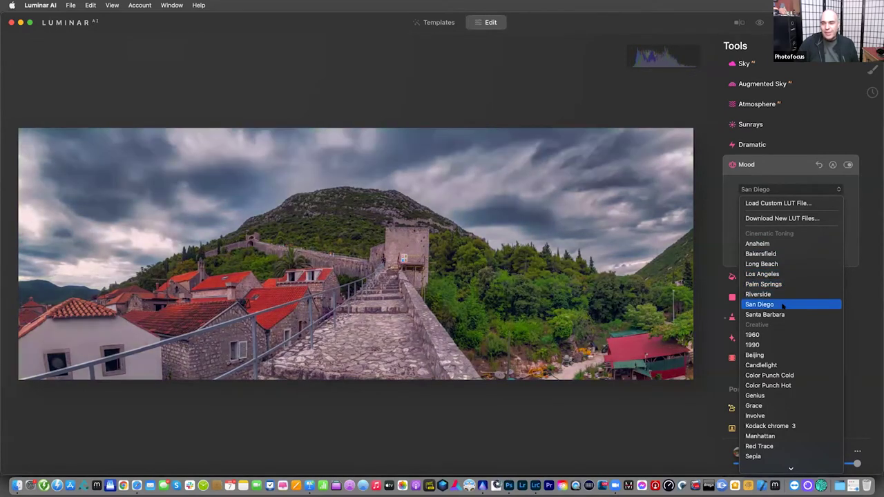
{"action": "left_click", "coordinate": [783, 315]}
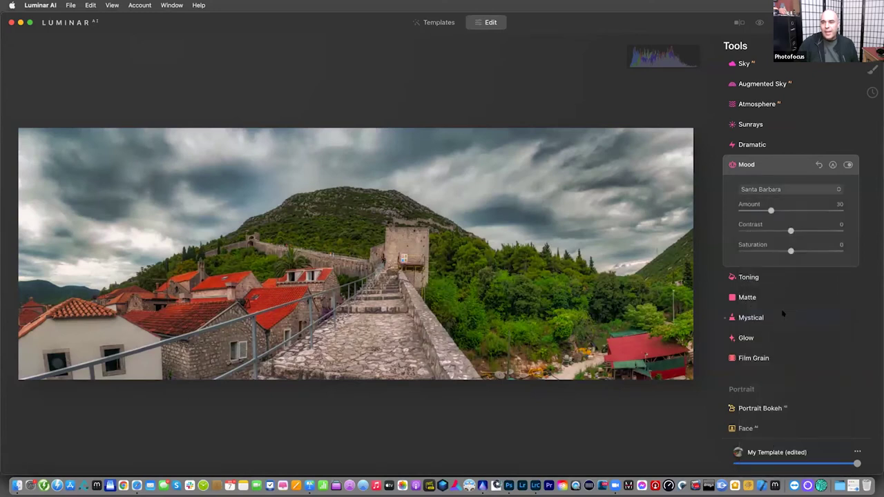
{"action": "left_click_drag", "start_coordinate": [771, 210], "coordinate": [747, 230]}
{"action": "left_click_drag", "start_coordinate": [791, 251], "coordinate": [766, 250]}
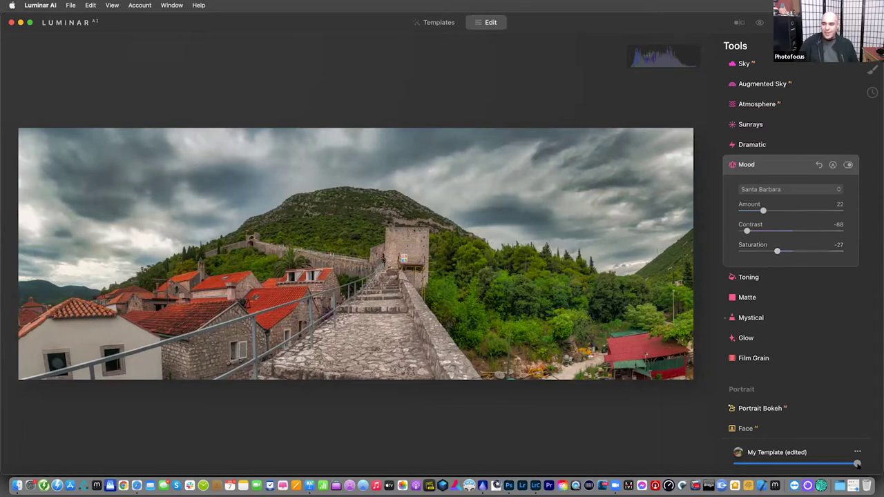
Reduce the overall template strength to about three quarters, and apply the Luminar AI edits to return to Photoshop.
{"action": "left_click_drag", "start_coordinate": [857, 464], "coordinate": [823, 463]}
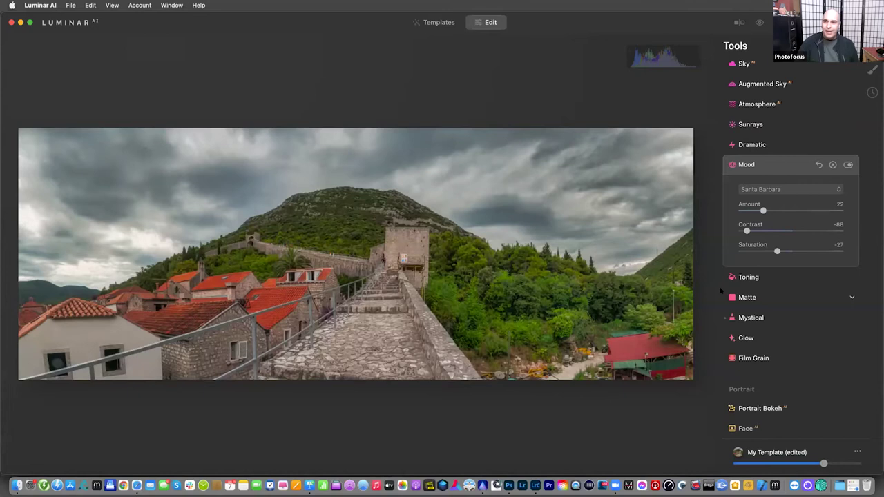
{"action": "scroll", "coordinate": [720, 290], "scroll_direction": "up", "scroll_amount": 3}
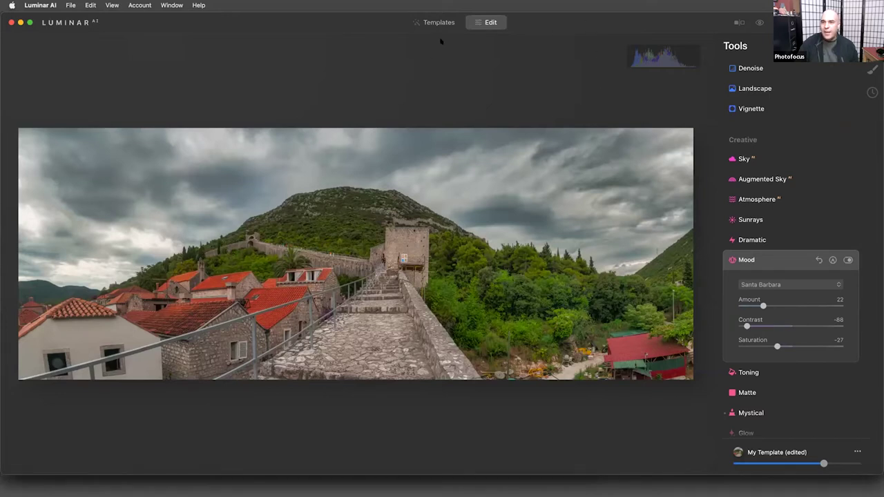
{"action": "left_click", "coordinate": [616, 210]}
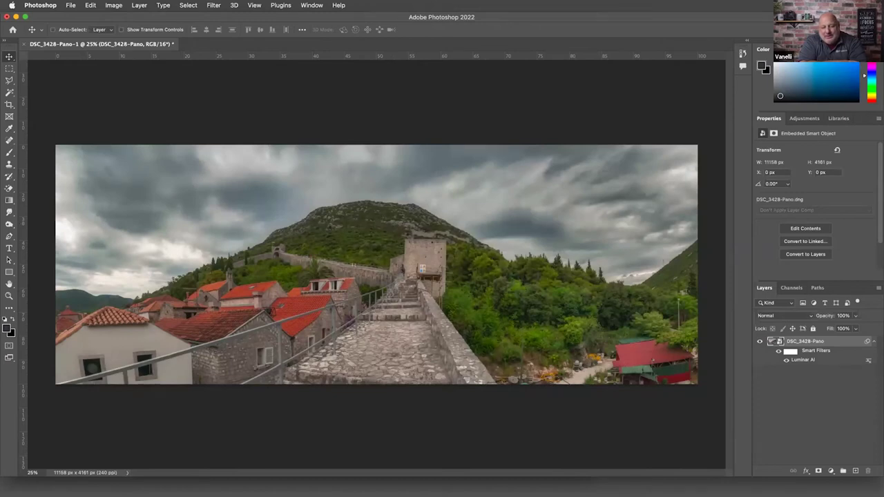
Save and close the Luminar AI-edited panorama document, and switch back to Lightroom Classic.
{"action": "key", "text": "super+w"}
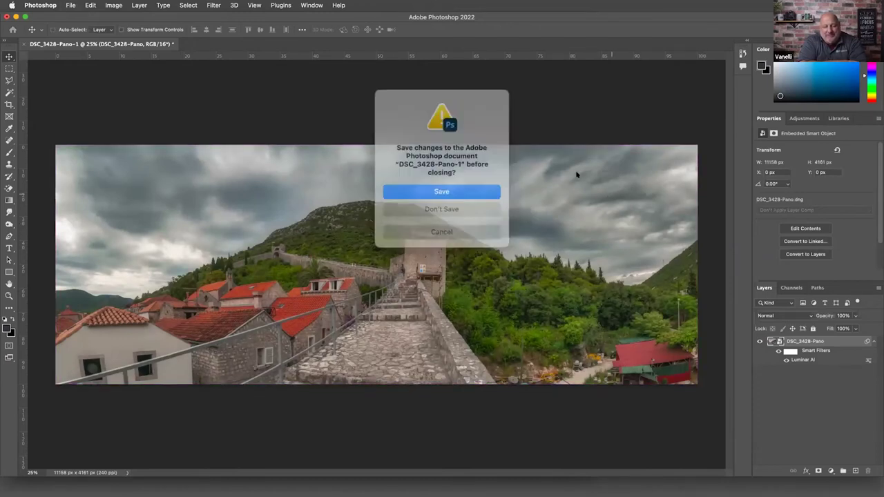
{"action": "left_click", "coordinate": [470, 189]}
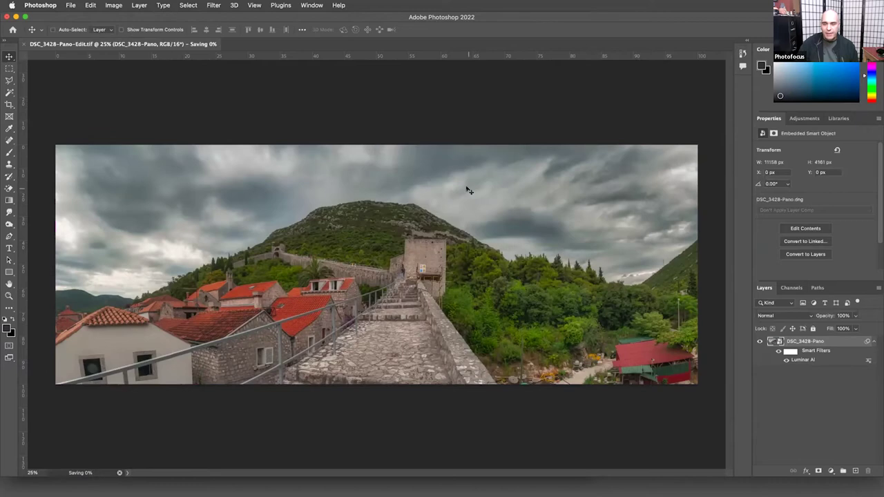
{"action": "key", "text": "super+Tab"}
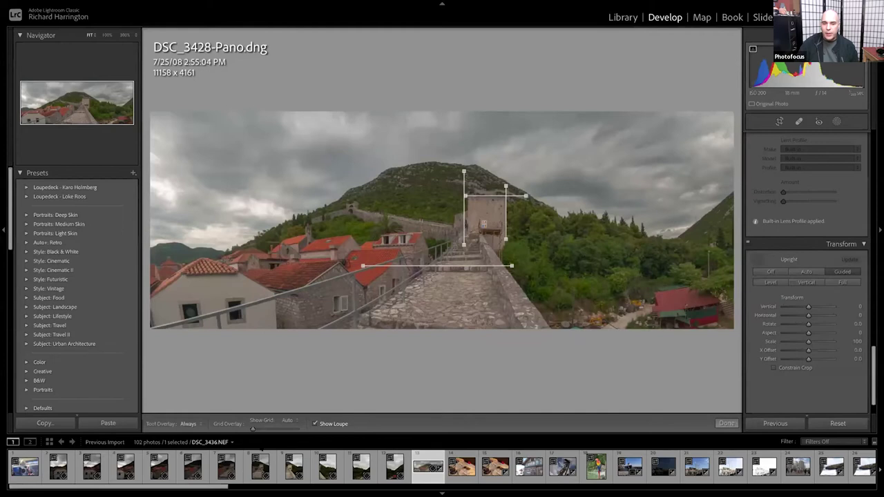
{"action": "key", "text": "ctrl+e"}
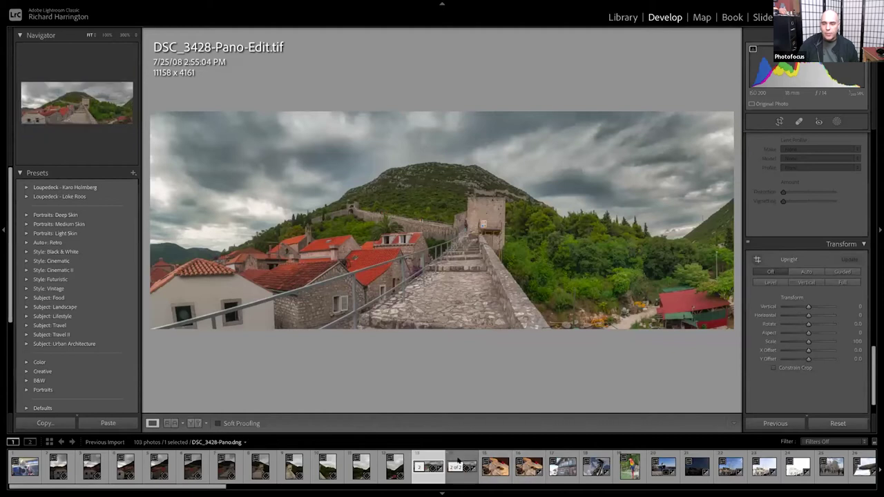
Compare DSC_3428-Pano.dng with DSC_3428-Pano-Edit.tif in Develop, and switch to the Library loupe view.
{"action": "left_click", "coordinate": [461, 457]}
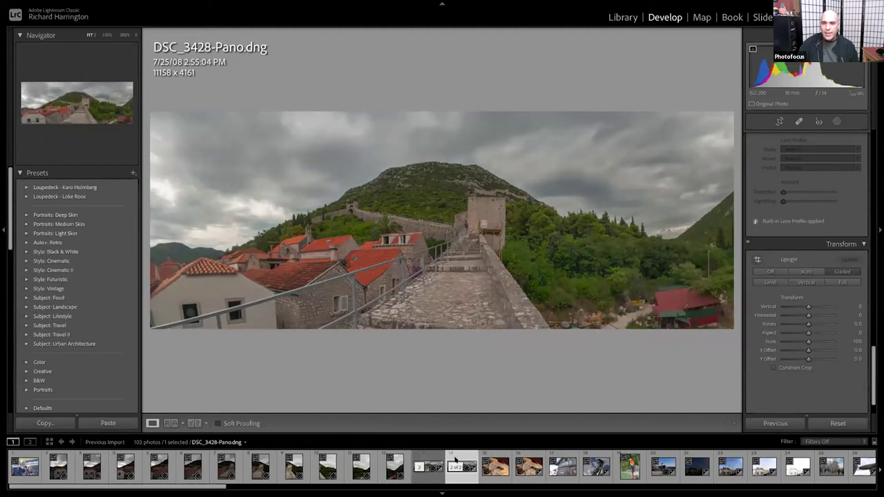
{"action": "left_click", "coordinate": [429, 463]}
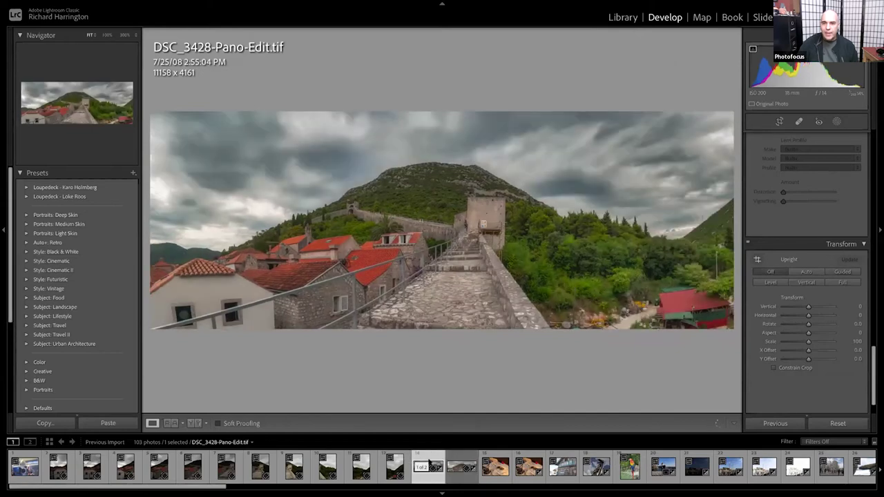
{"action": "left_click", "coordinate": [453, 461]}
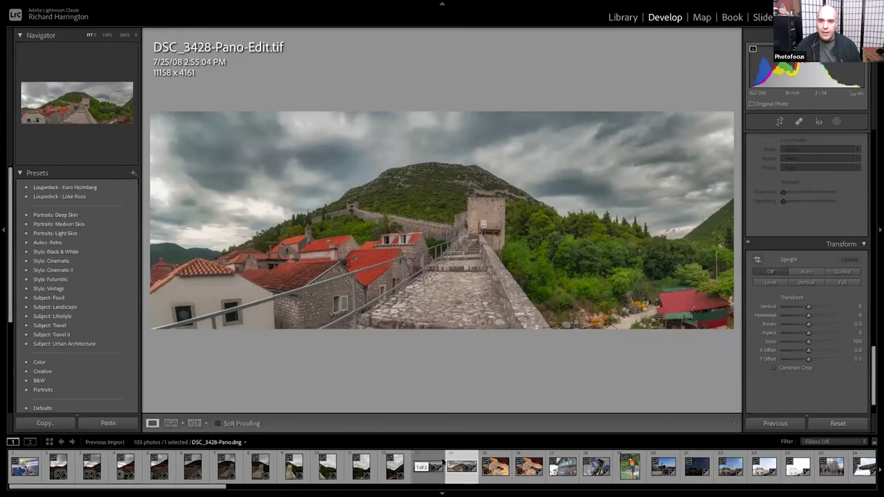
{"action": "left_click", "coordinate": [442, 463]}
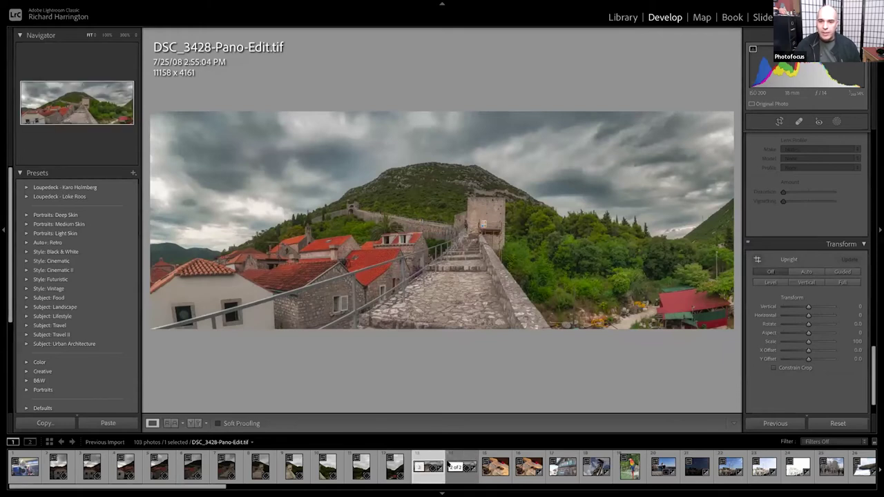
{"action": "key", "text": "e"}
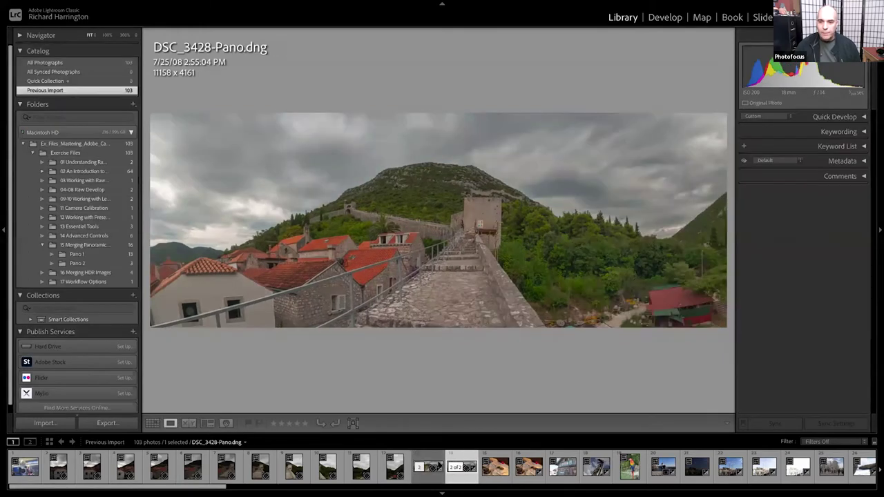
Collapse the panorama stack, view the source frames beside it, and expand the stack with the edited TIF selected.
{"action": "left_click", "coordinate": [424, 467]}
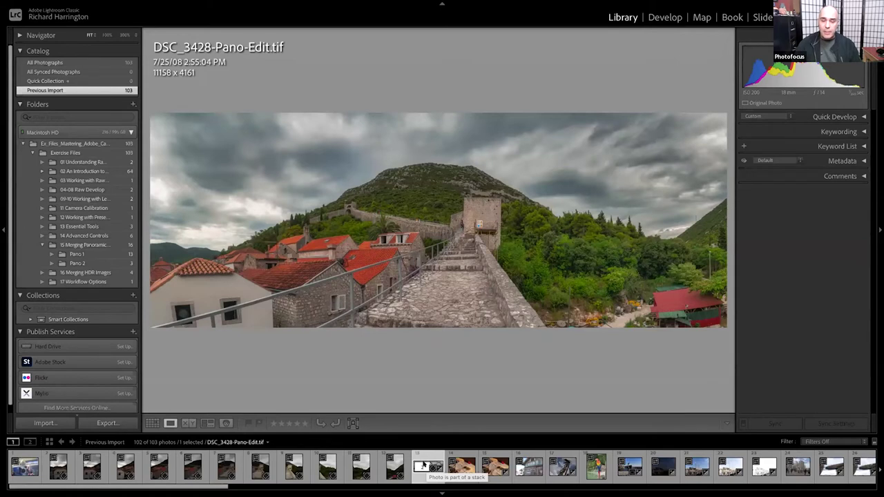
{"action": "left_click", "coordinate": [422, 467]}
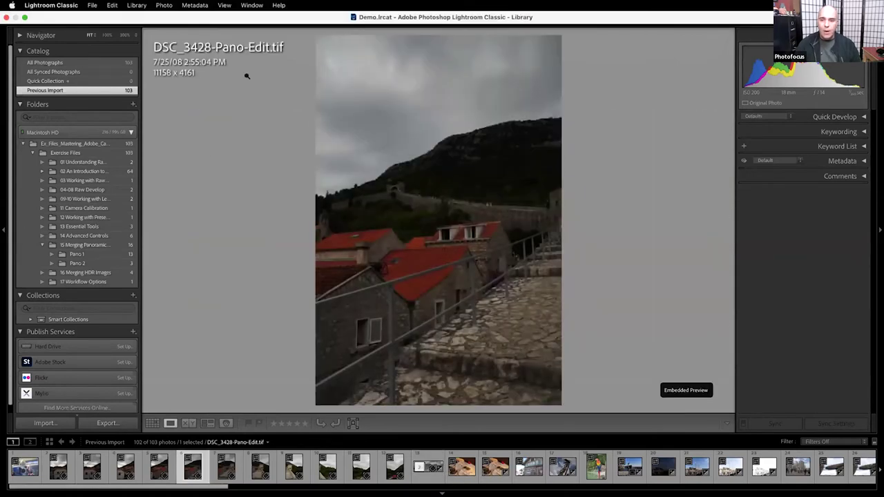
{"action": "left_click", "coordinate": [394, 467]}
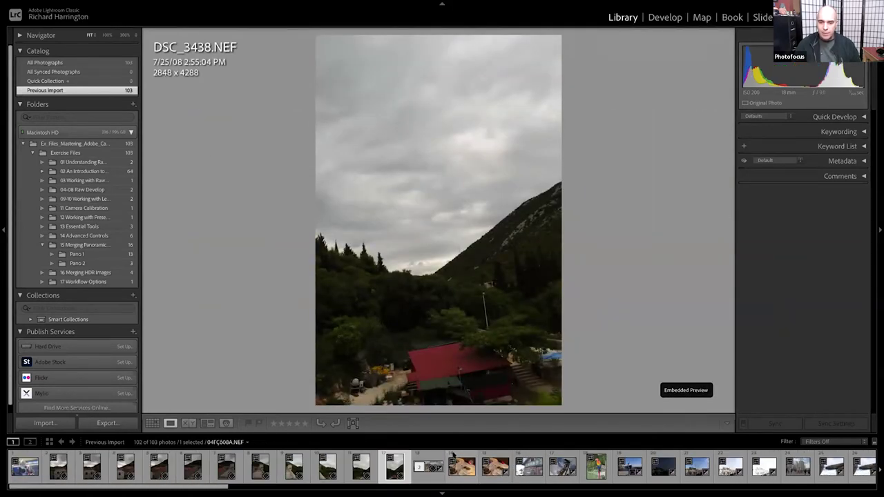
{"action": "left_click", "coordinate": [427, 466]}
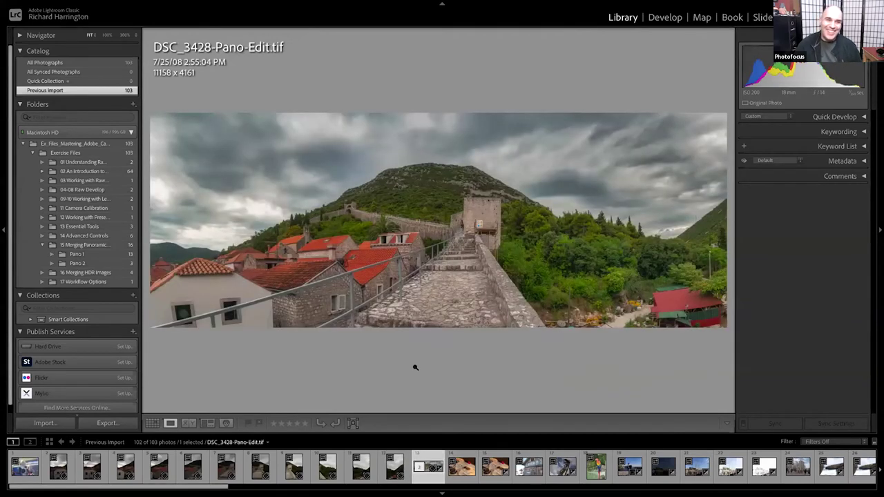
{"action": "key", "text": "Left"}
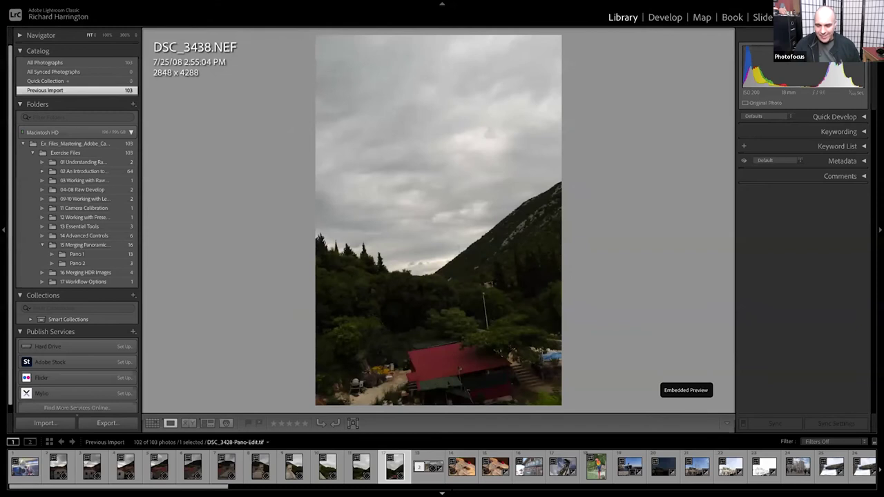
{"action": "left_click", "coordinate": [424, 468]}
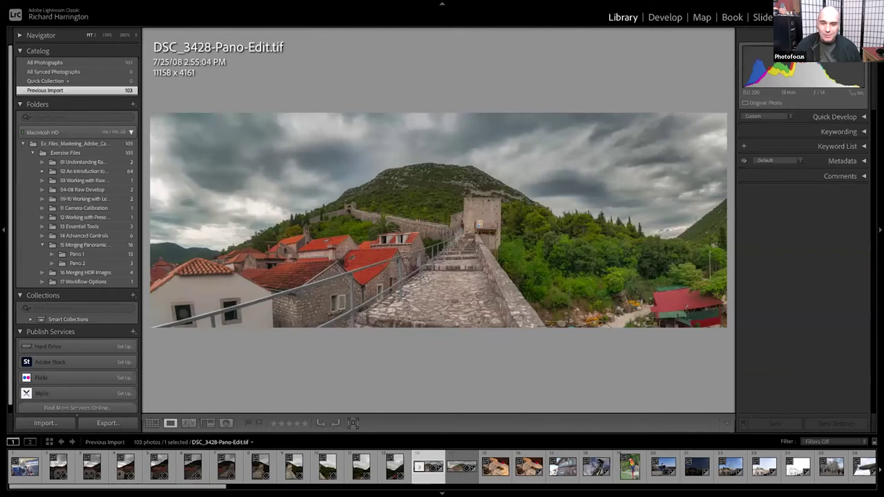
Open DSC_3428-Pano-Edit.tif in Adobe Photoshop 2022 using the Edit Original option.
{"action": "mouse_move", "coordinate": [787, 3]}
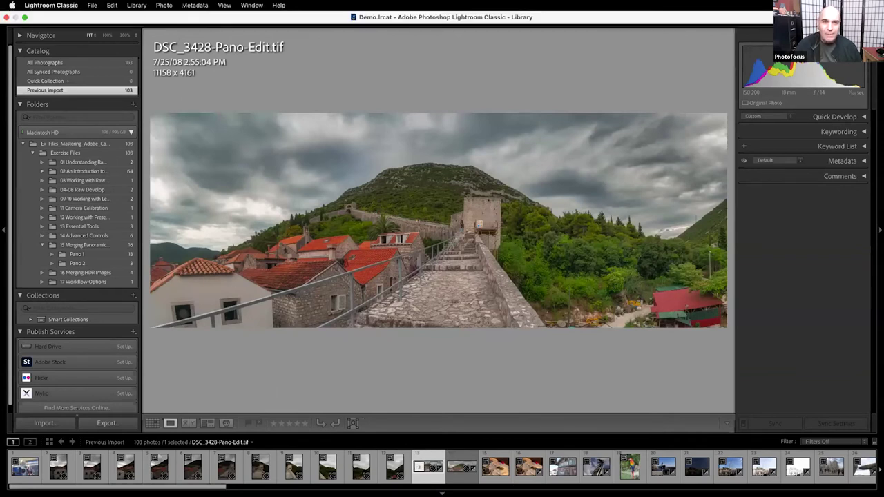
{"action": "left_click", "coordinate": [164, 5]}
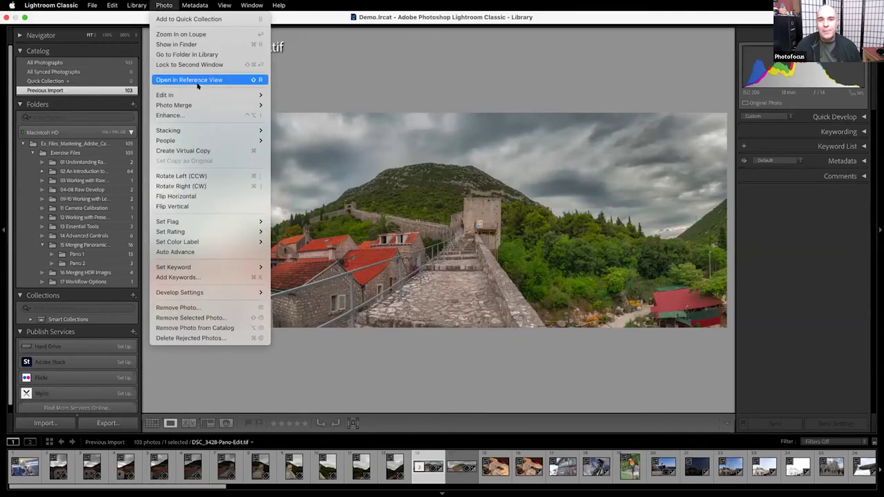
{"action": "mouse_move", "coordinate": [203, 93]}
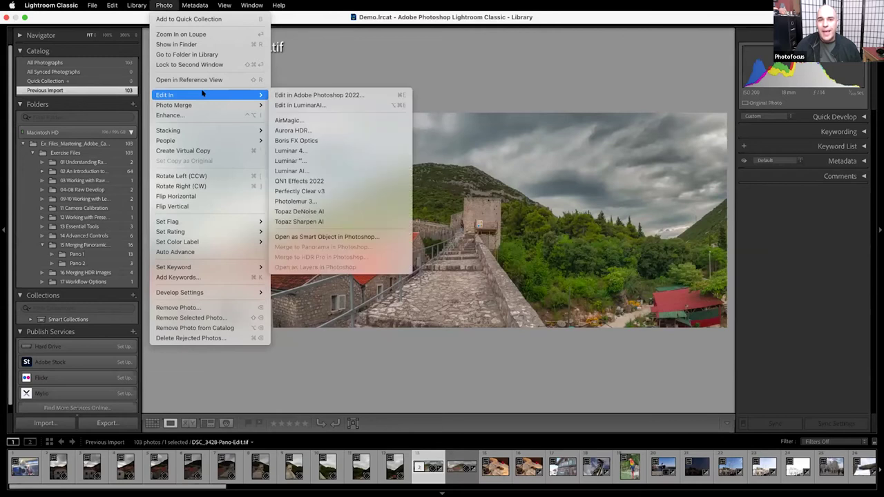
{"action": "left_click", "coordinate": [297, 94]}
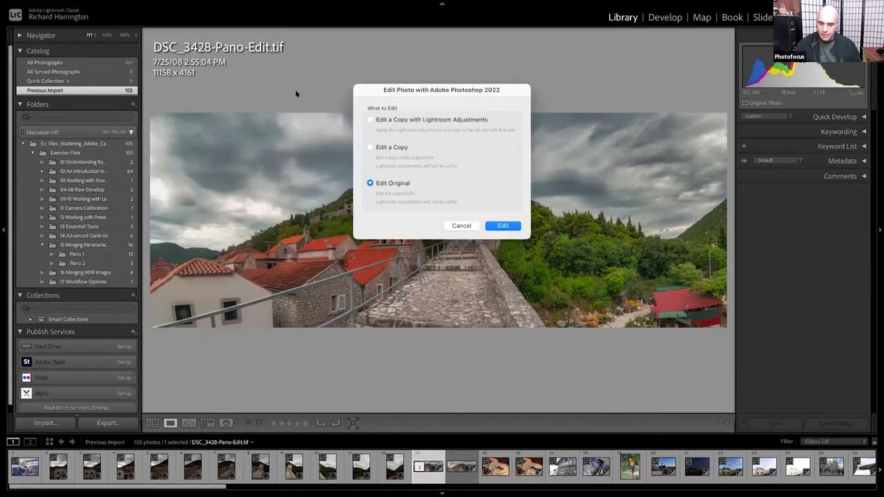
{"action": "key", "text": "Return"}
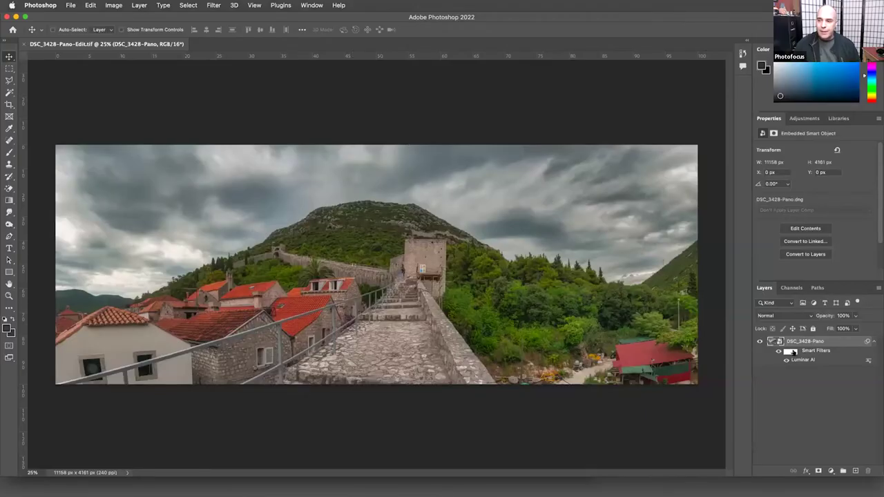
Inspect the DSC_3428-Pano Smart Object's raw settings in Camera Raw, and dismiss it without changes.
{"action": "double_click", "coordinate": [771, 341]}
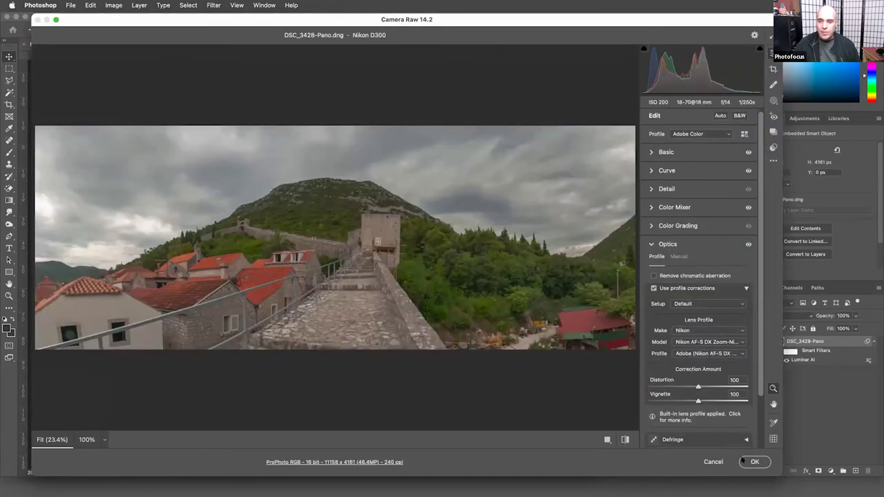
{"action": "left_click", "coordinate": [715, 461]}
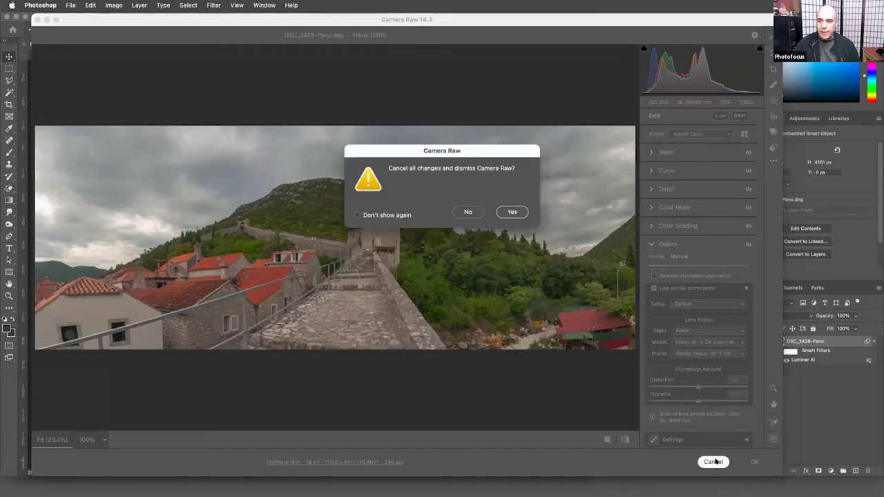
{"action": "left_click", "coordinate": [509, 211]}
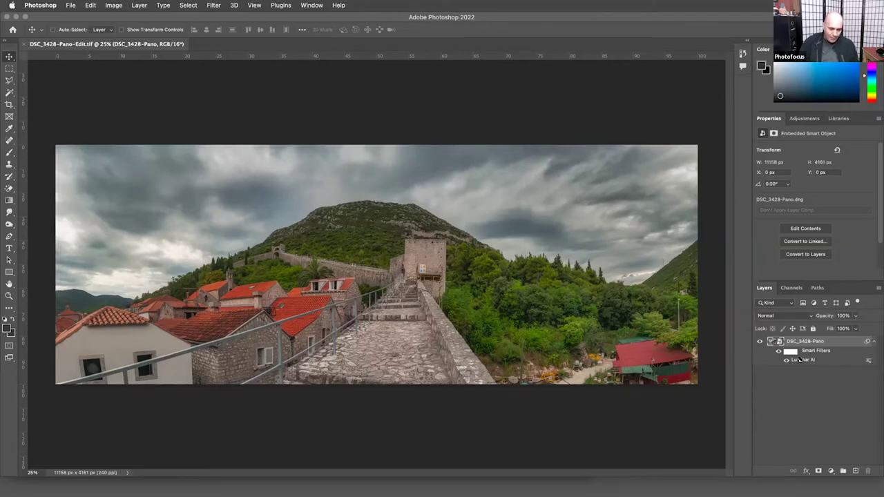
Examine the people on the stairs beside the stone tower at high magnification.
{"action": "key", "text": "z"}
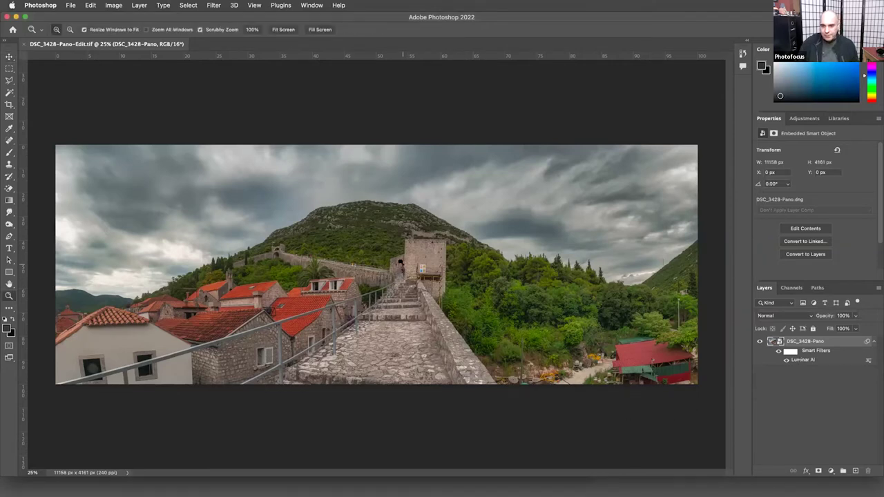
{"action": "left_click_drag", "start_coordinate": [395, 262], "coordinate": [485, 191]}
{"action": "scroll", "coordinate": [485, 191], "scroll_direction": "down", "scroll_amount": 10}
{"action": "scroll", "coordinate": [509, 253], "scroll_direction": "right", "scroll_amount": 5}
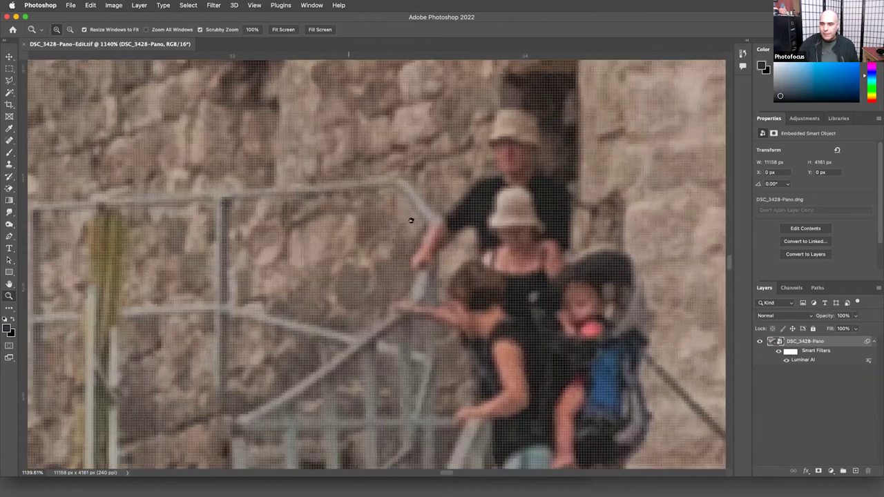
{"action": "scroll", "coordinate": [405, 219], "scroll_direction": "down", "scroll_amount": 1}
{"action": "scroll", "coordinate": [404, 219], "scroll_direction": "right", "scroll_amount": 1}
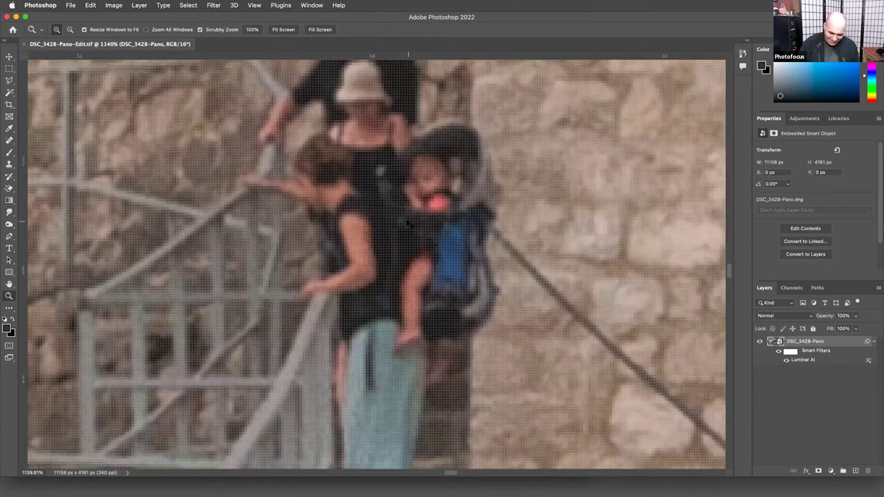
{"action": "key", "text": "super+minus"}
{"action": "key", "text": "super+minus"}
{"action": "key", "text": "super+minus"}
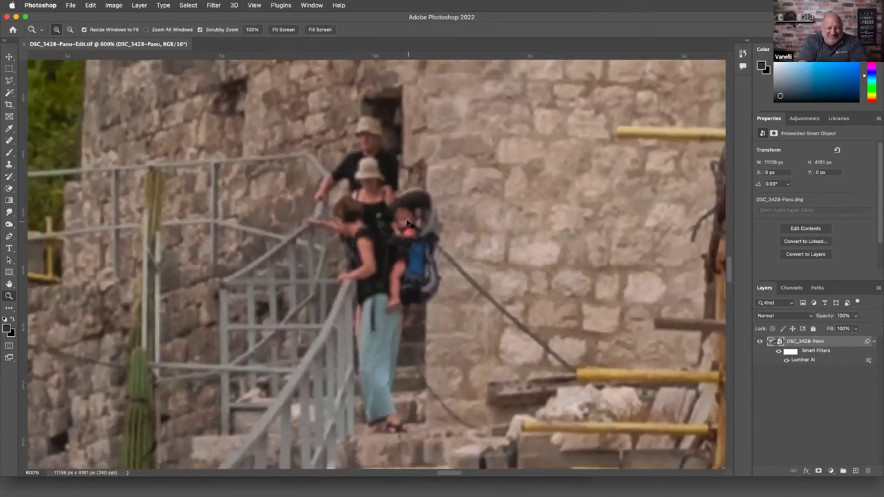
Add an empty layer above the panorama Smart Object and choose the Healing Brush for the two people on the wall walkway.
{"action": "scroll", "coordinate": [407, 224], "scroll_direction": "right", "scroll_amount": 20}
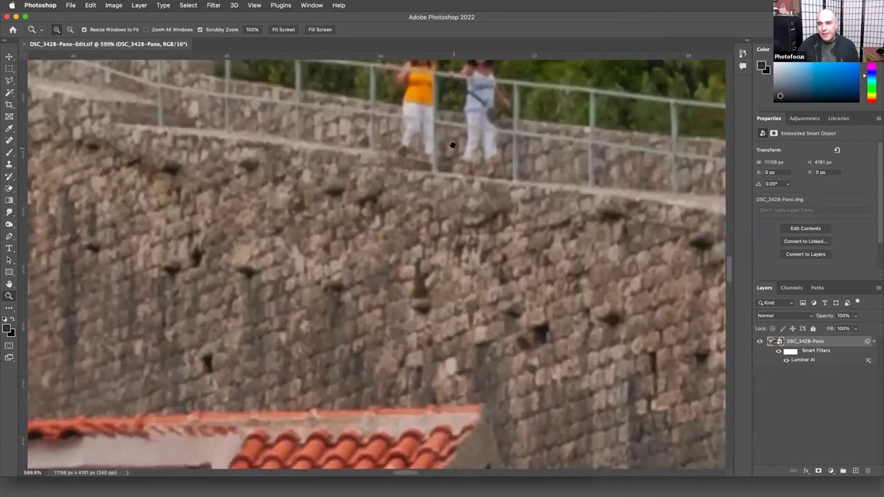
{"action": "scroll", "coordinate": [453, 183], "scroll_direction": "up", "scroll_amount": 2}
{"action": "scroll", "coordinate": [453, 183], "scroll_direction": "up", "scroll_amount": 4}
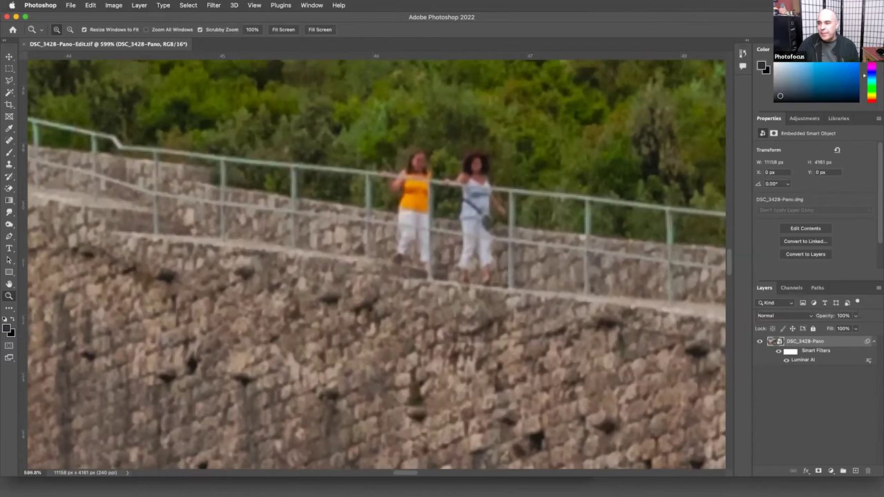
{"action": "left_click", "coordinate": [855, 470]}
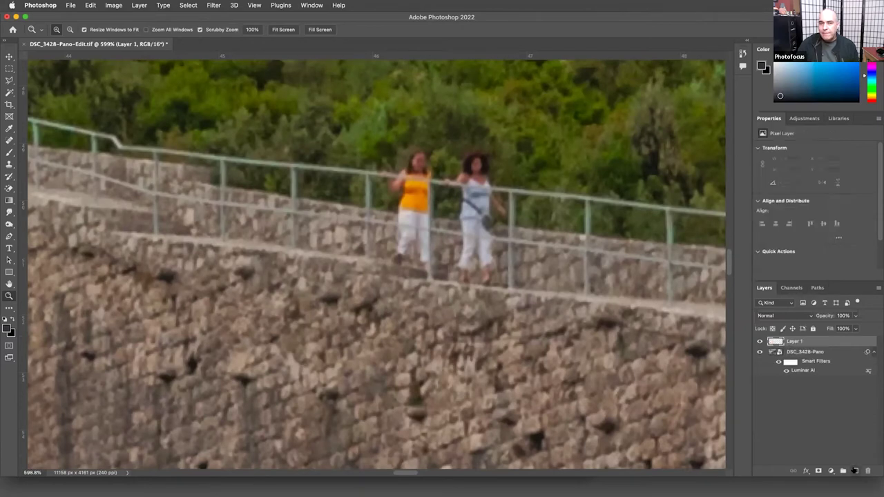
{"action": "scroll", "coordinate": [341, 237], "scroll_direction": "left", "scroll_amount": 2}
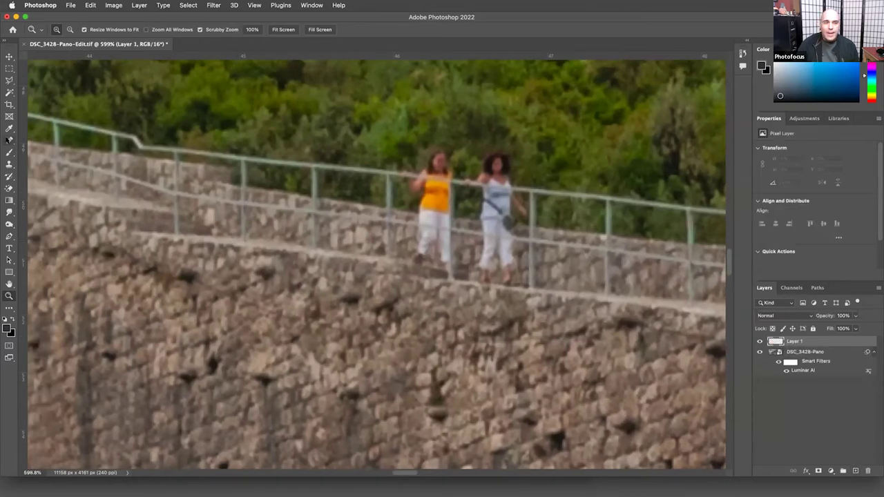
{"action": "left_click", "coordinate": [9, 141]}
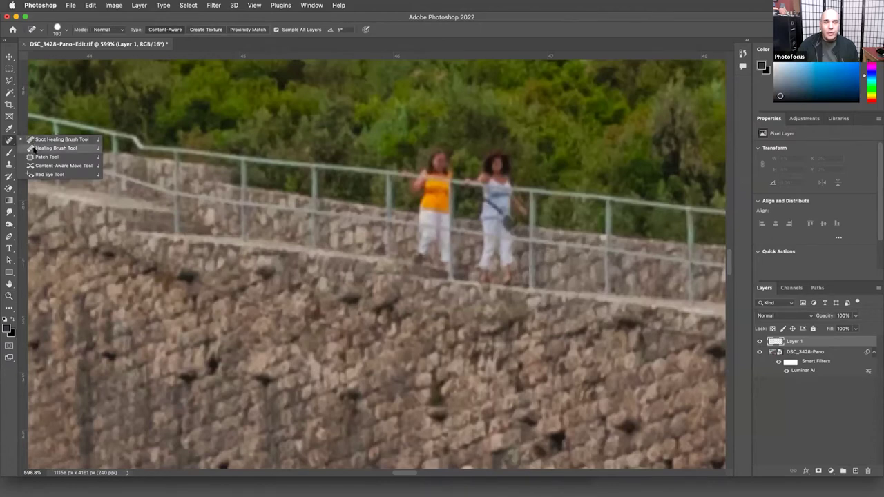
{"action": "left_click", "coordinate": [56, 148]}
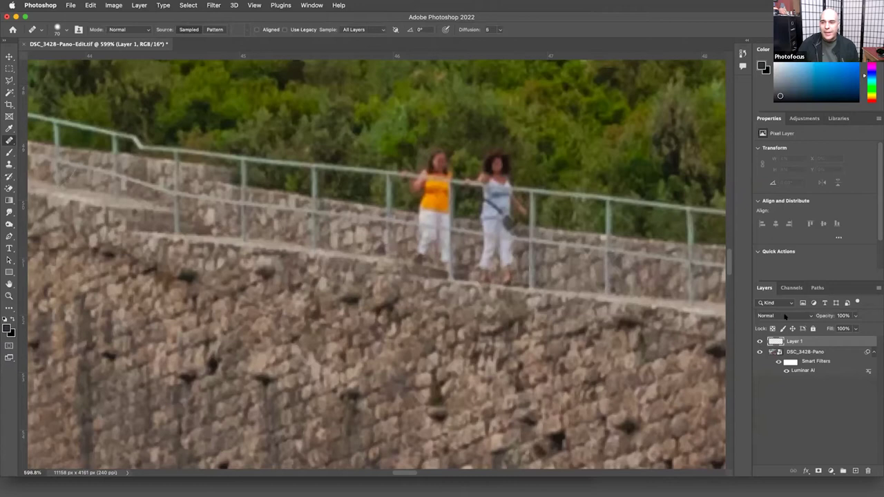
{"action": "scroll", "coordinate": [376, 265], "scroll_direction": "right", "scroll_amount": 1}
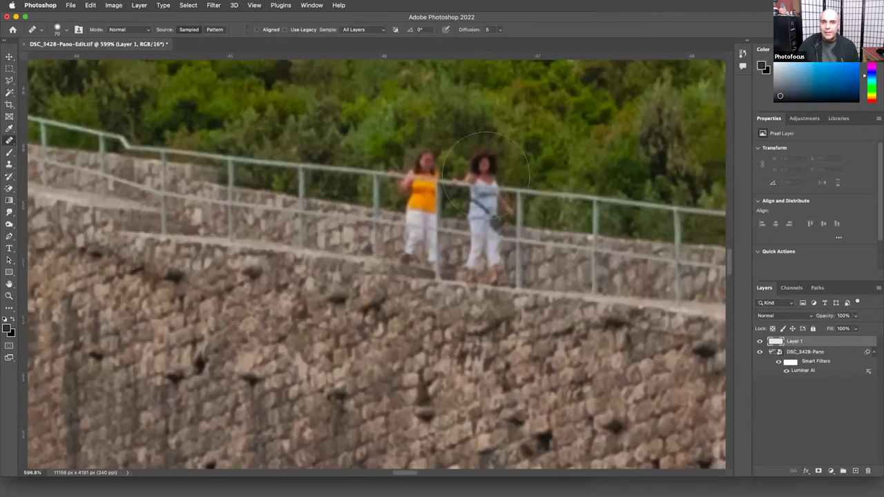
{"action": "scroll", "coordinate": [601, 159], "scroll_direction": "up", "scroll_amount": 1}
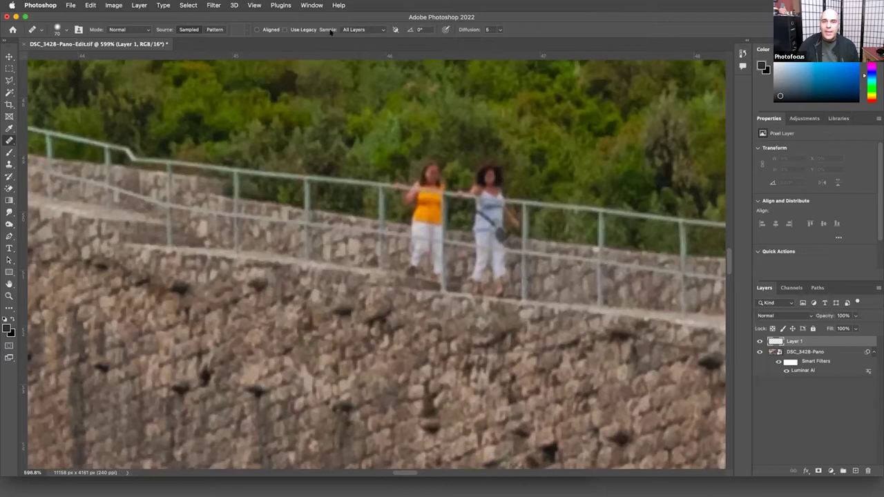
Outline the foliage and heads above the railing with the Polygonal Lasso, and paint over the two heads with the Healing Brush.
{"action": "scroll", "coordinate": [413, 168], "scroll_direction": "right", "scroll_amount": 4}
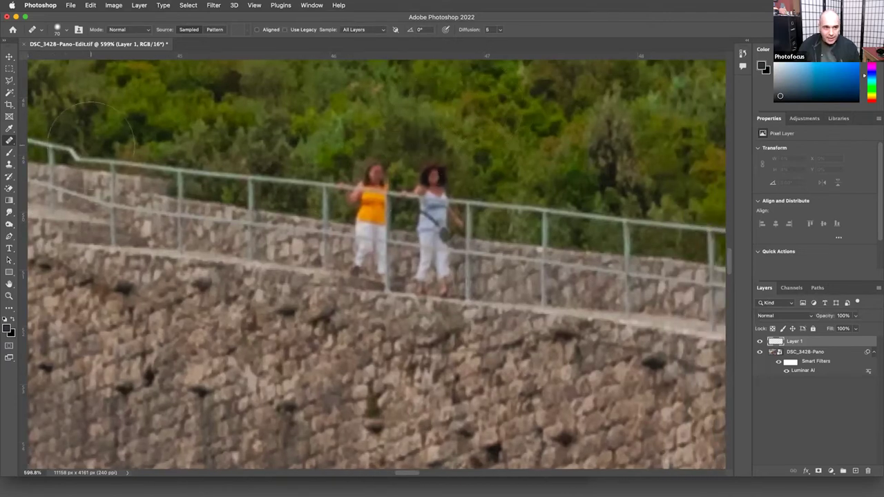
{"action": "left_click", "coordinate": [9, 80]}
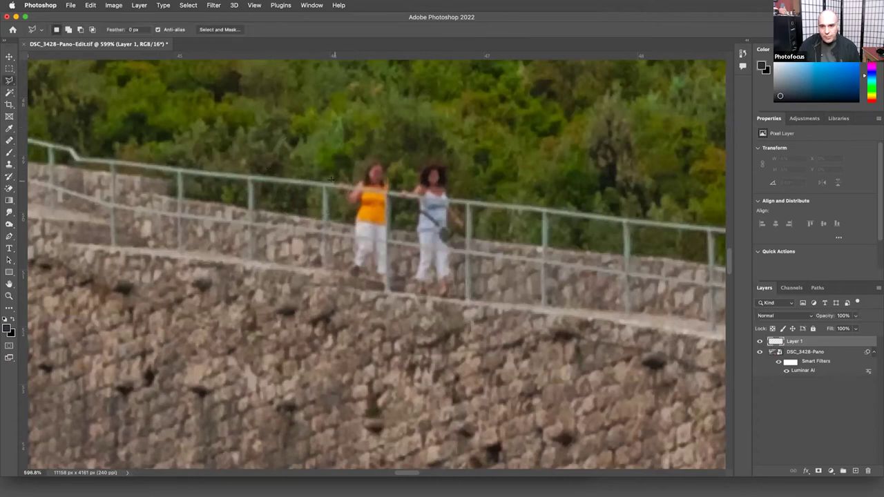
{"action": "mouse_move", "coordinate": [333, 184]}
{"action": "left_mouse_down"}
{"action": "mouse_move", "coordinate": [457, 198]}
{"action": "mouse_move", "coordinate": [491, 167]}
{"action": "mouse_move", "coordinate": [556, 162]}
{"action": "mouse_move", "coordinate": [280, 124]}
{"action": "mouse_move", "coordinate": [334, 186]}
{"action": "left_mouse_up"}
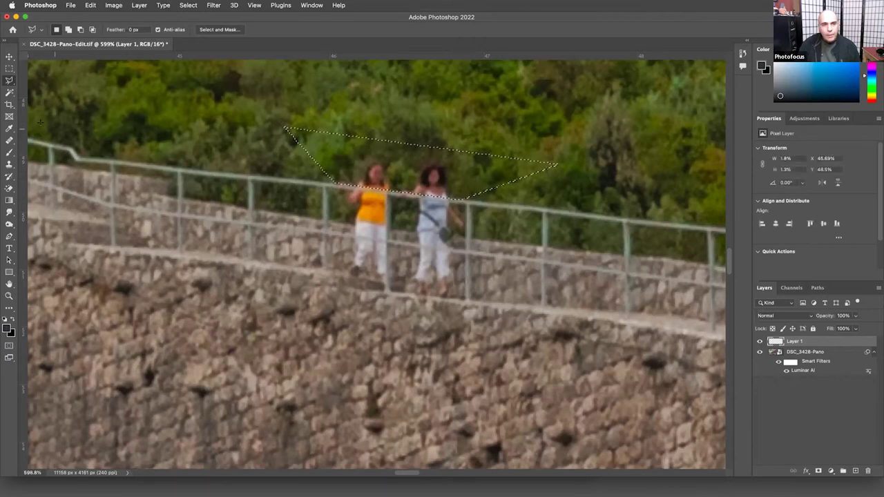
{"action": "left_click", "coordinate": [9, 140]}
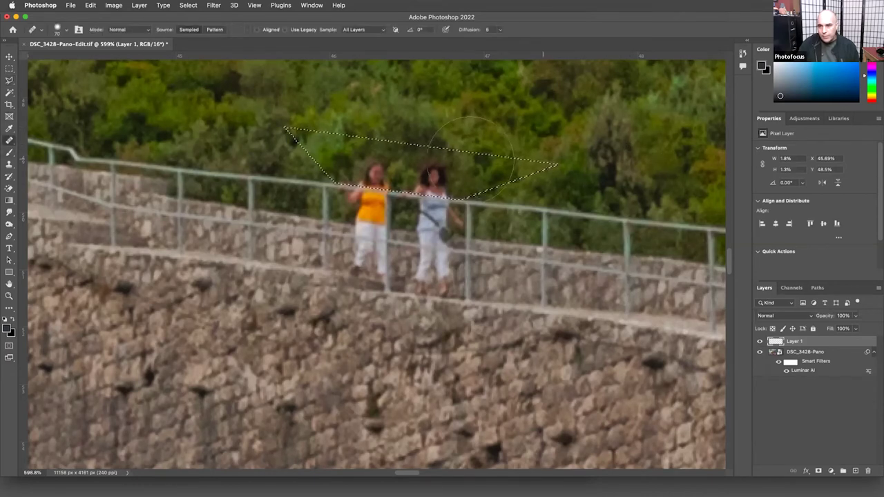
{"action": "mouse_move", "coordinate": [453, 146]}
{"action": "left_mouse_down"}
{"action": "mouse_move", "coordinate": [476, 166]}
{"action": "mouse_move", "coordinate": [443, 171]}
{"action": "left_mouse_up"}
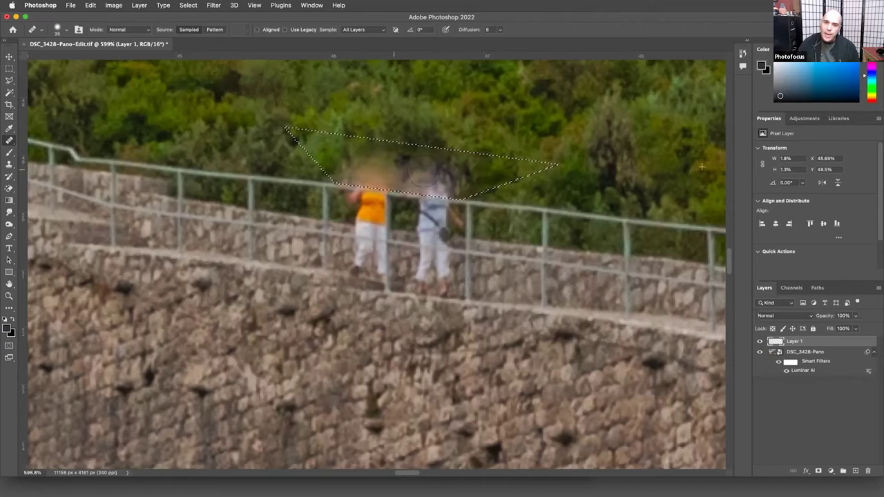
Set up the Clone Stamp with a 40 px brush, 30% opacity and sampling from All Layers.
{"action": "scroll", "coordinate": [421, 118], "scroll_direction": "up", "scroll_amount": 2}
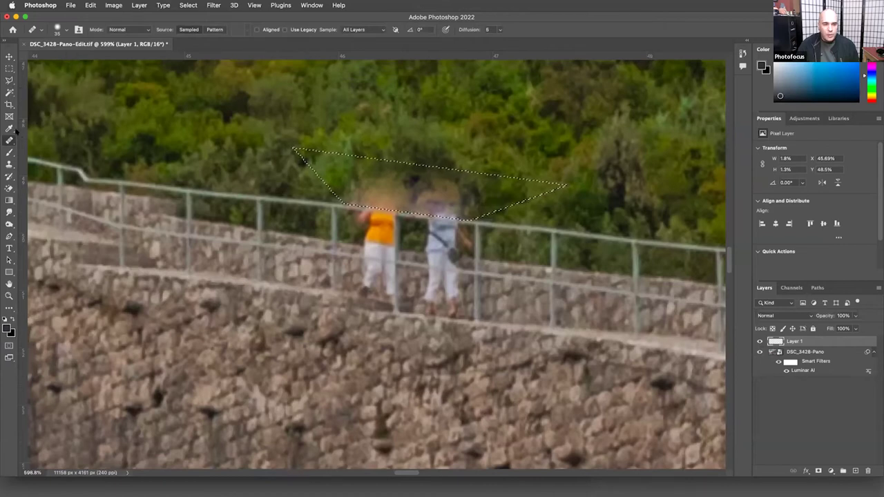
{"action": "left_click", "coordinate": [9, 163]}
{"action": "key", "text": "bracketleft"}
{"action": "key", "text": "bracketleft"}
{"action": "key", "text": "bracketleft"}
{"action": "key", "text": "bracketleft"}
{"action": "key", "text": "bracketleft"}
{"action": "key", "text": "bracketleft"}
{"action": "key", "text": "bracketleft"}
{"action": "key", "text": "bracketleft"}
{"action": "key", "text": "bracketleft"}
{"action": "key", "text": "bracketleft"}
{"action": "key", "text": "bracketleft"}
{"action": "key", "text": "bracketleft"}
{"action": "key", "text": "bracketleft"}
{"action": "key", "text": "bracketleft"}
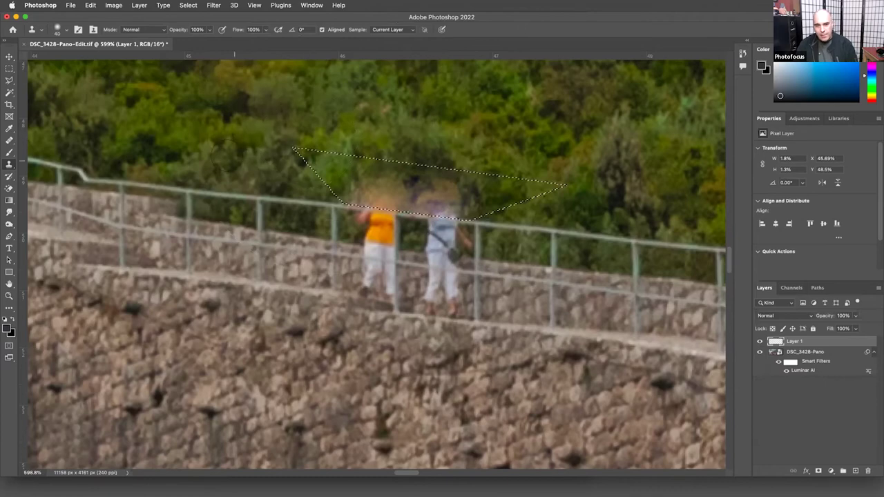
{"action": "scroll", "coordinate": [376, 265], "scroll_direction": "down", "scroll_amount": 10}
{"action": "scroll", "coordinate": [376, 264], "scroll_direction": "up", "scroll_amount": 18}
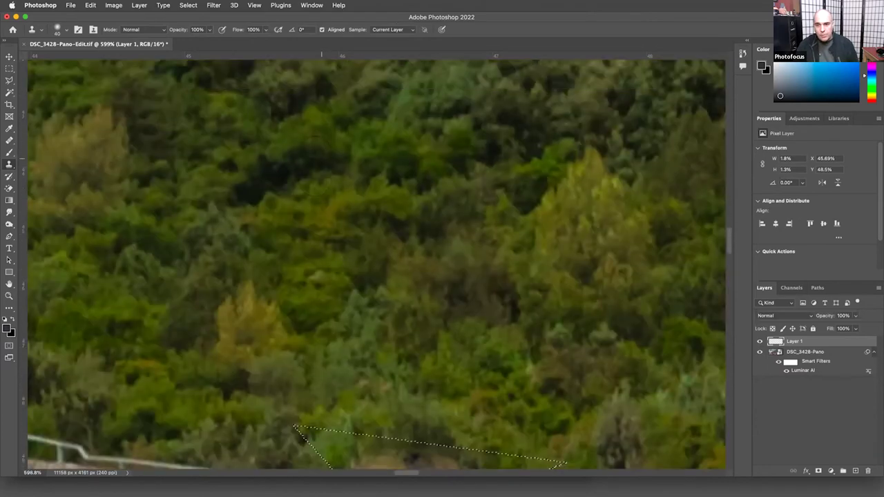
{"action": "scroll", "coordinate": [346, 240], "scroll_direction": "down", "scroll_amount": 5}
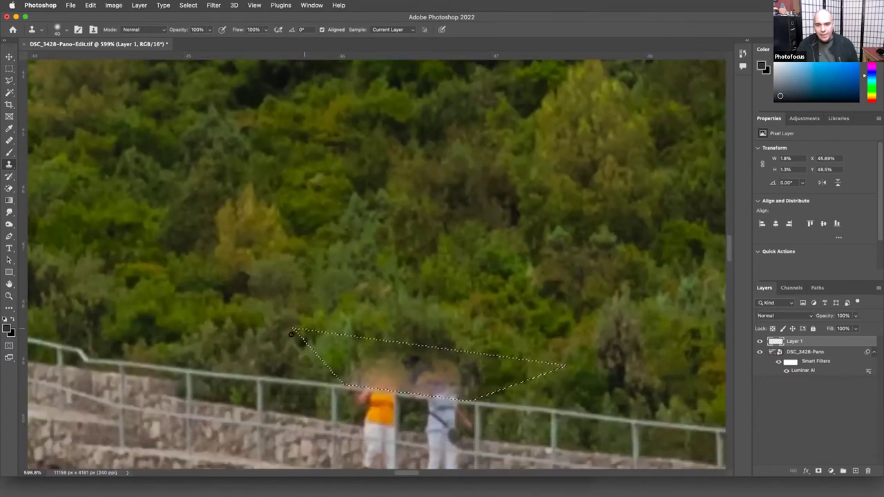
{"action": "key", "text": "3"}
{"action": "left_click", "coordinate": [389, 30]}
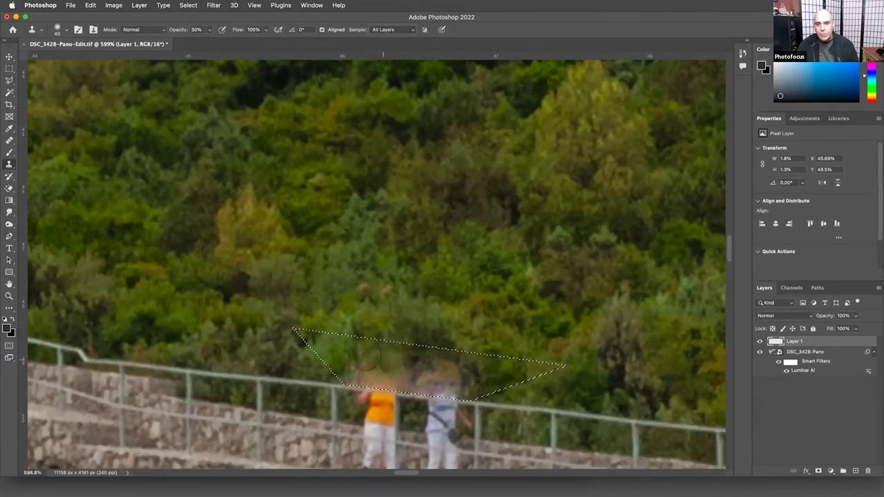
Clone foliage over the smudged head area above the railing, clear the selection, blend its edges, and check Layer 1's effect.
{"action": "mouse_move", "coordinate": [393, 365]}
{"action": "left_mouse_down"}
{"action": "mouse_move", "coordinate": [354, 364]}
{"action": "mouse_move", "coordinate": [467, 375]}
{"action": "mouse_move", "coordinate": [343, 366]}
{"action": "mouse_move", "coordinate": [471, 376]}
{"action": "mouse_move", "coordinate": [402, 376]}
{"action": "mouse_move", "coordinate": [345, 367]}
{"action": "mouse_move", "coordinate": [492, 369]}
{"action": "mouse_move", "coordinate": [333, 361]}
{"action": "mouse_move", "coordinate": [479, 379]}
{"action": "left_mouse_up"}
{"action": "mouse_move", "coordinate": [370, 364]}
{"action": "left_mouse_down"}
{"action": "mouse_move", "coordinate": [324, 355]}
{"action": "mouse_move", "coordinate": [349, 366]}
{"action": "mouse_move", "coordinate": [458, 369]}
{"action": "left_mouse_up"}
{"action": "left_click_drag", "start_coordinate": [526, 366], "coordinate": [551, 373]}
{"action": "key", "text": "ctrl+d"}
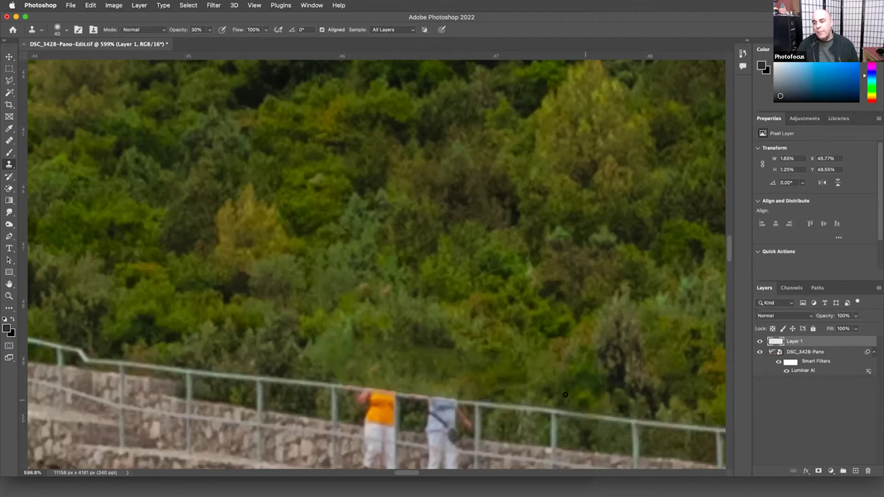
{"action": "mouse_move", "coordinate": [518, 380]}
{"action": "left_mouse_down"}
{"action": "mouse_move", "coordinate": [475, 379]}
{"action": "mouse_move", "coordinate": [490, 377]}
{"action": "left_mouse_up"}
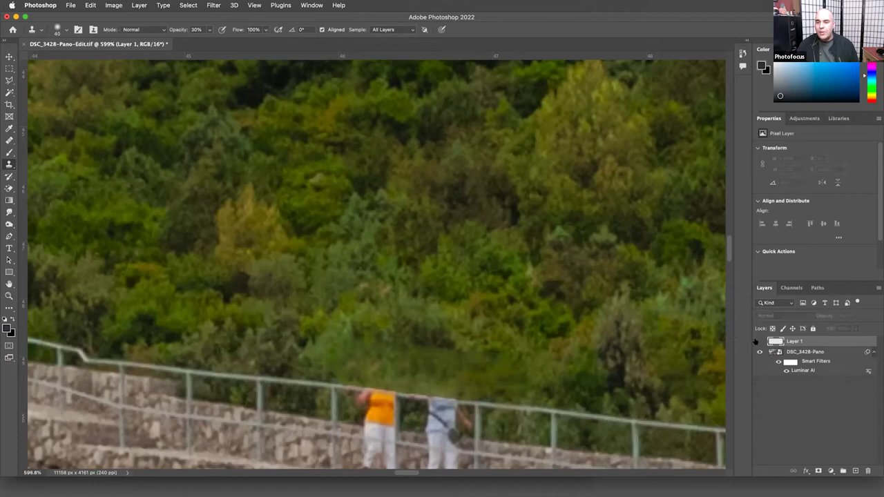
{"action": "left_click", "coordinate": [759, 341]}
{"action": "left_click", "coordinate": [759, 342]}
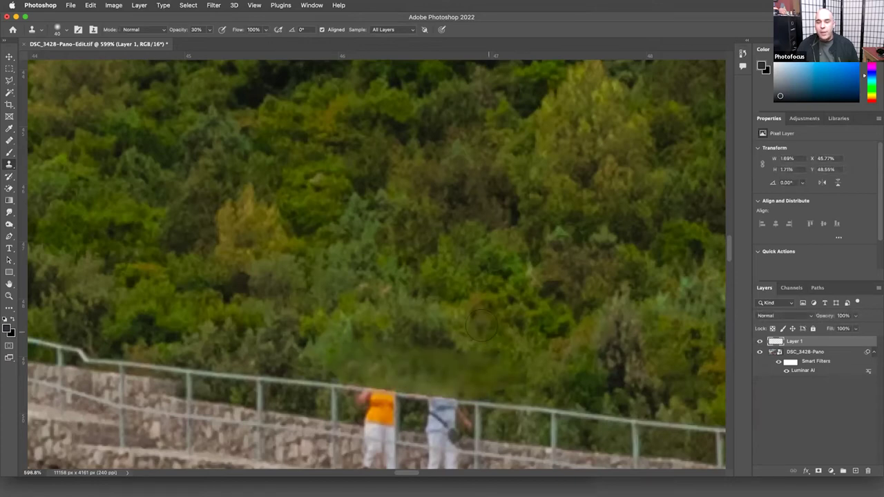
Select the area below the middle rail around the orange-topped person's legs, clone stone wall over them, and deselect.
{"action": "scroll", "coordinate": [481, 326], "scroll_direction": "down", "scroll_amount": 5}
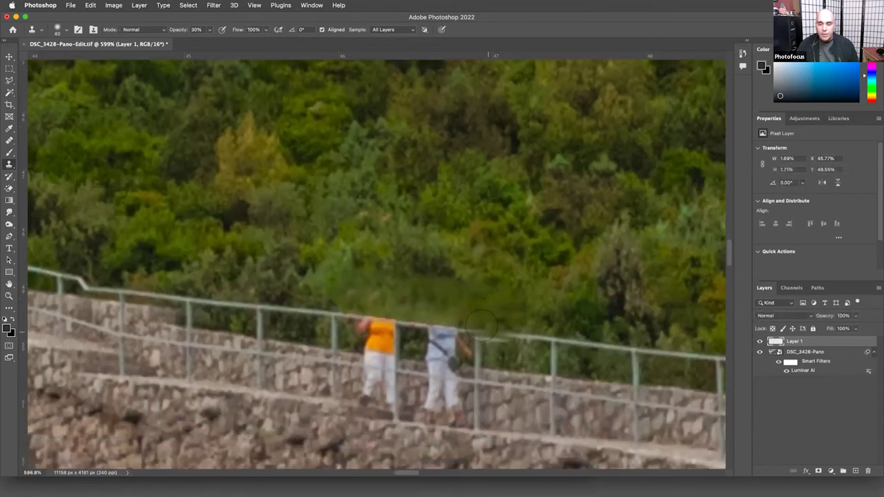
{"action": "key", "text": "l"}
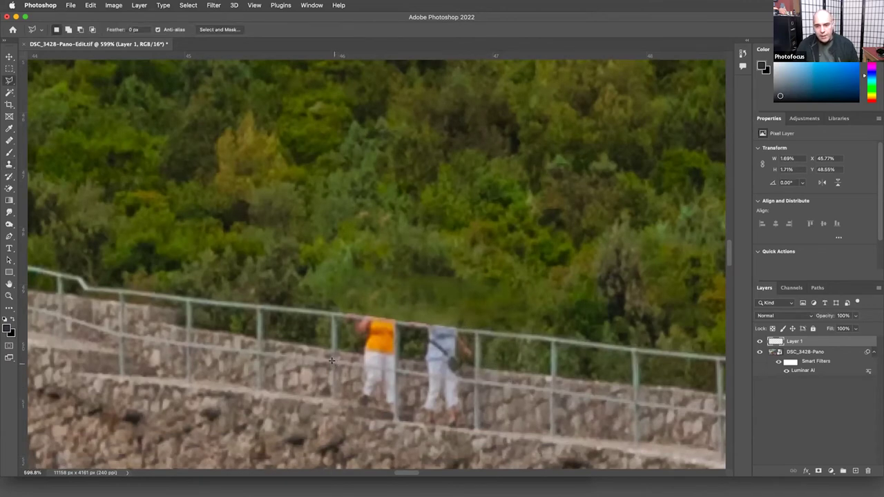
{"action": "mouse_move", "coordinate": [381, 364]}
{"action": "left_mouse_down"}
{"action": "mouse_move", "coordinate": [394, 412]}
{"action": "mouse_move", "coordinate": [337, 398]}
{"action": "left_mouse_up"}
{"action": "mouse_move", "coordinate": [336, 365]}
{"action": "left_mouse_down"}
{"action": "mouse_move", "coordinate": [329, 398]}
{"action": "mouse_move", "coordinate": [394, 409]}
{"action": "mouse_move", "coordinate": [391, 368]}
{"action": "mouse_move", "coordinate": [337, 366]}
{"action": "left_mouse_up"}
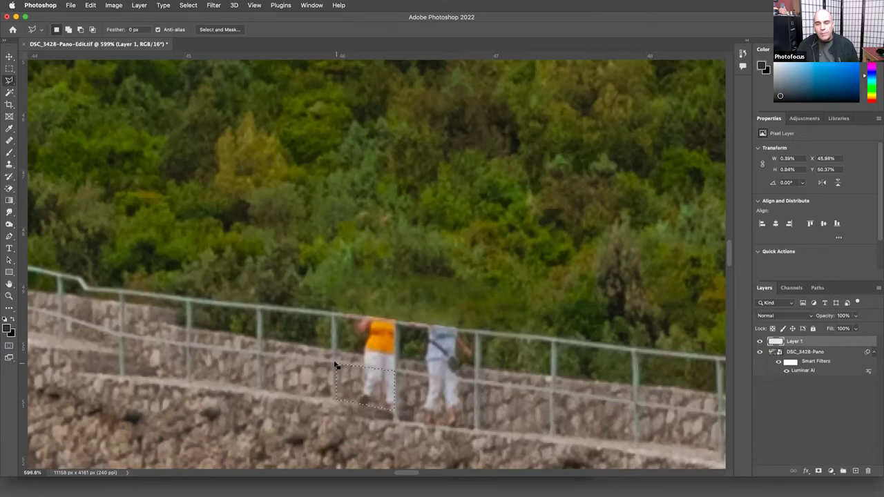
{"action": "key", "text": "s"}
{"action": "scroll", "coordinate": [311, 345], "scroll_direction": "down", "scroll_amount": 3}
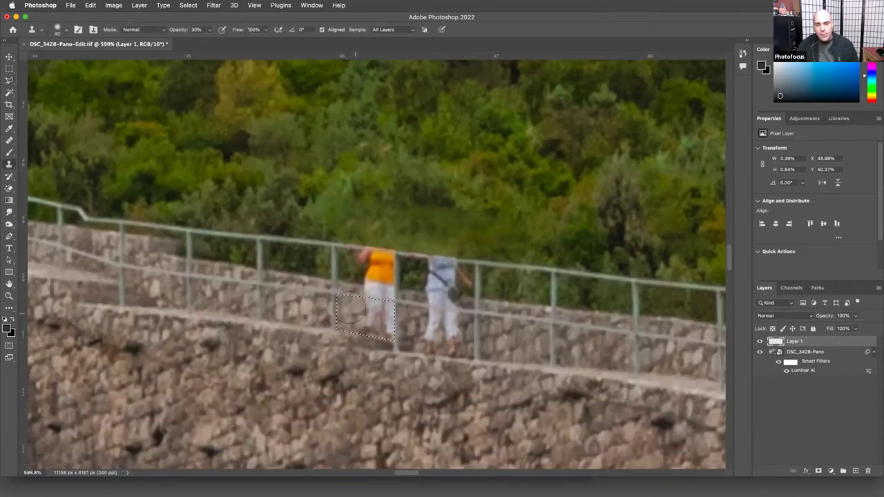
{"action": "mouse_move", "coordinate": [350, 311]}
{"action": "left_mouse_down"}
{"action": "mouse_move", "coordinate": [365, 319]}
{"action": "mouse_move", "coordinate": [366, 304]}
{"action": "mouse_move", "coordinate": [376, 332]}
{"action": "mouse_move", "coordinate": [371, 318]}
{"action": "left_mouse_up"}
{"action": "key", "text": "super+d"}
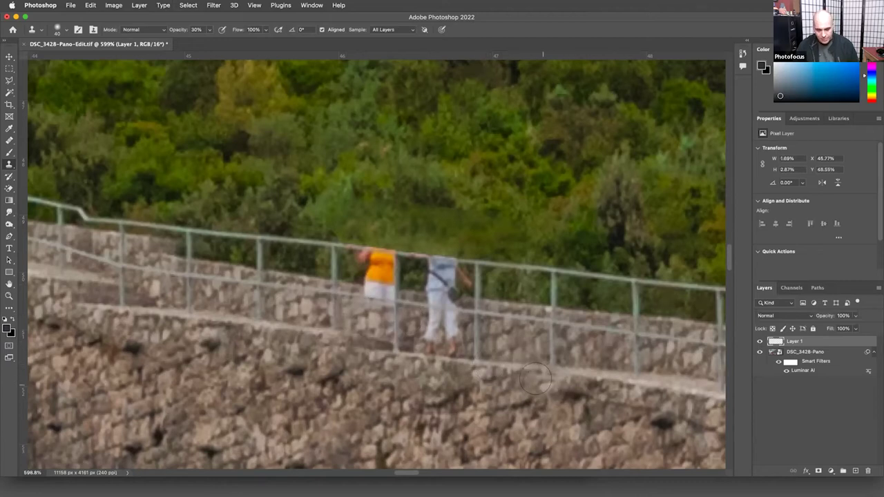
Select the section between the posts around the second person's legs, clone stone wall from the adjacent section over them, and deselect.
{"action": "key", "text": "l"}
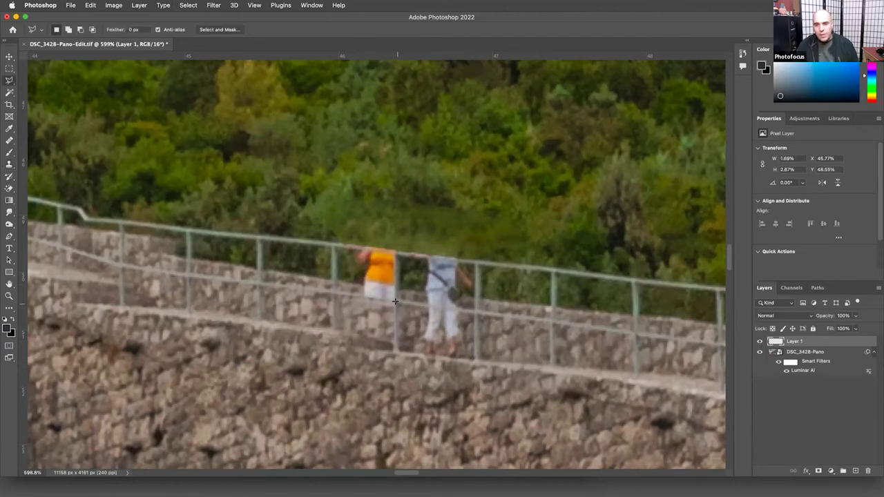
{"action": "left_click_drag", "start_coordinate": [394, 301], "coordinate": [396, 337]}
{"action": "left_click_drag", "start_coordinate": [418, 348], "coordinate": [469, 357]}
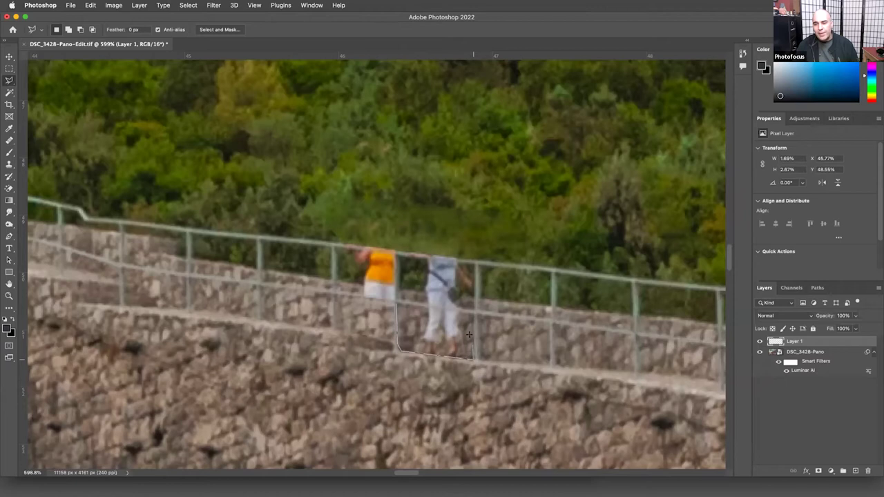
{"action": "left_click_drag", "start_coordinate": [469, 312], "coordinate": [397, 306]}
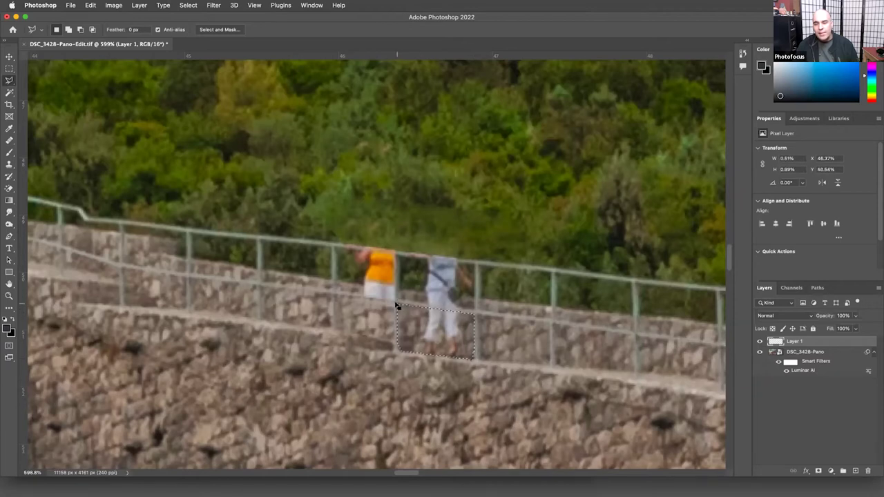
{"action": "key", "text": "s"}
{"action": "left_click", "coordinate": [520, 335], "text": "alt"}
{"action": "mouse_move", "coordinate": [447, 335]}
{"action": "left_mouse_down"}
{"action": "mouse_move", "coordinate": [430, 321]}
{"action": "mouse_move", "coordinate": [447, 326]}
{"action": "mouse_move", "coordinate": [433, 324]}
{"action": "mouse_move", "coordinate": [446, 316]}
{"action": "mouse_move", "coordinate": [432, 313]}
{"action": "mouse_move", "coordinate": [439, 329]}
{"action": "mouse_move", "coordinate": [445, 324]}
{"action": "left_mouse_up"}
{"action": "key", "text": "super+d"}
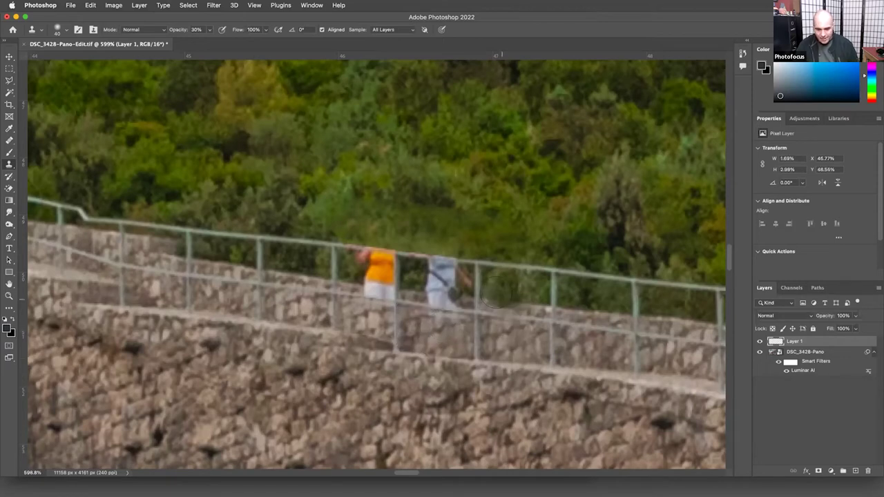
Select the section between the two rails around the second person's torso, clone foliage and wall over it, and deselect.
{"action": "key", "text": "l"}
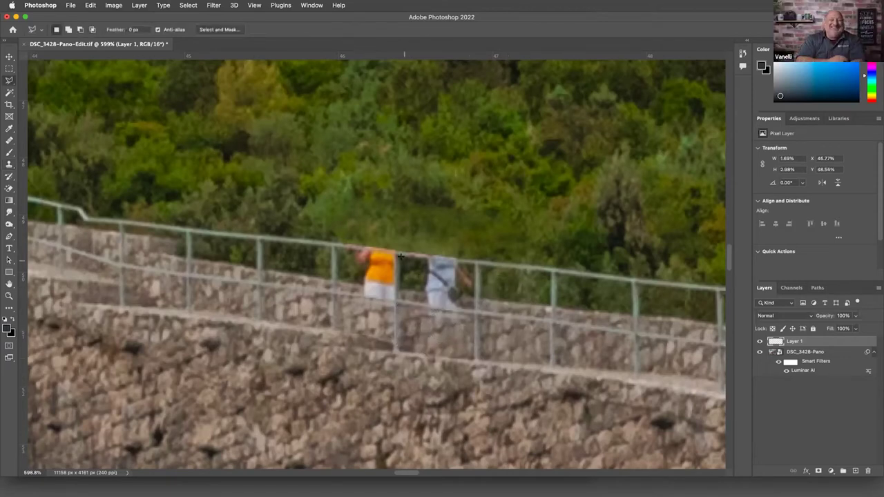
{"action": "mouse_move", "coordinate": [399, 255]}
{"action": "left_mouse_down"}
{"action": "mouse_move", "coordinate": [395, 298]}
{"action": "mouse_move", "coordinate": [472, 308]}
{"action": "mouse_move", "coordinate": [475, 263]}
{"action": "mouse_move", "coordinate": [399, 255]}
{"action": "left_mouse_up"}
{"action": "key", "text": "s"}
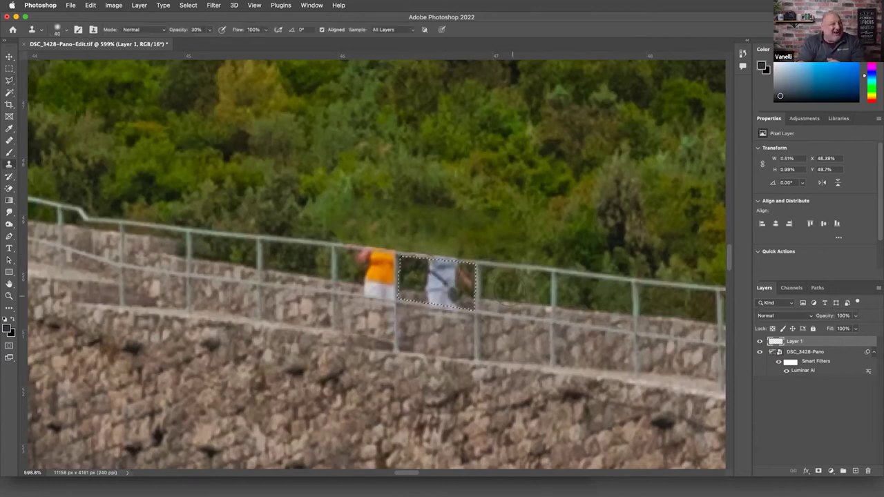
{"action": "mouse_move", "coordinate": [442, 290]}
{"action": "left_mouse_down"}
{"action": "mouse_move", "coordinate": [452, 293]}
{"action": "mouse_move", "coordinate": [415, 276]}
{"action": "mouse_move", "coordinate": [449, 282]}
{"action": "mouse_move", "coordinate": [434, 288]}
{"action": "mouse_move", "coordinate": [447, 271]}
{"action": "mouse_move", "coordinate": [432, 266]}
{"action": "left_mouse_up"}
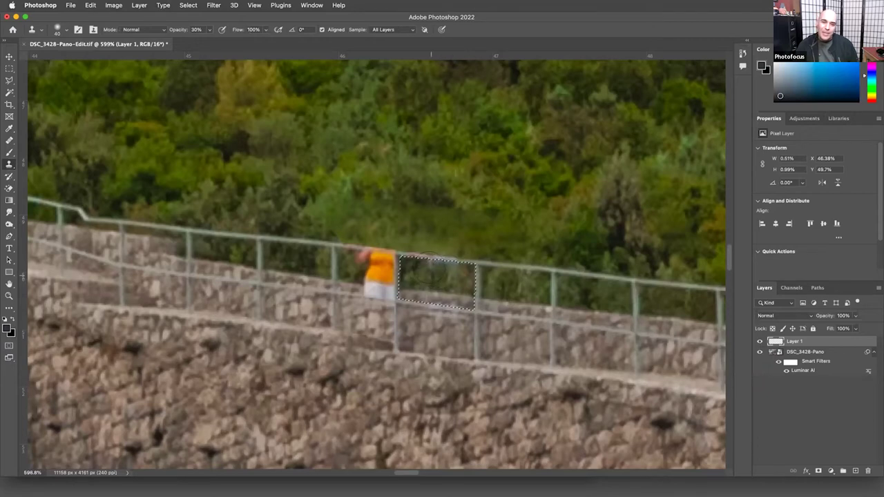
{"action": "key", "text": "ctrl+d"}
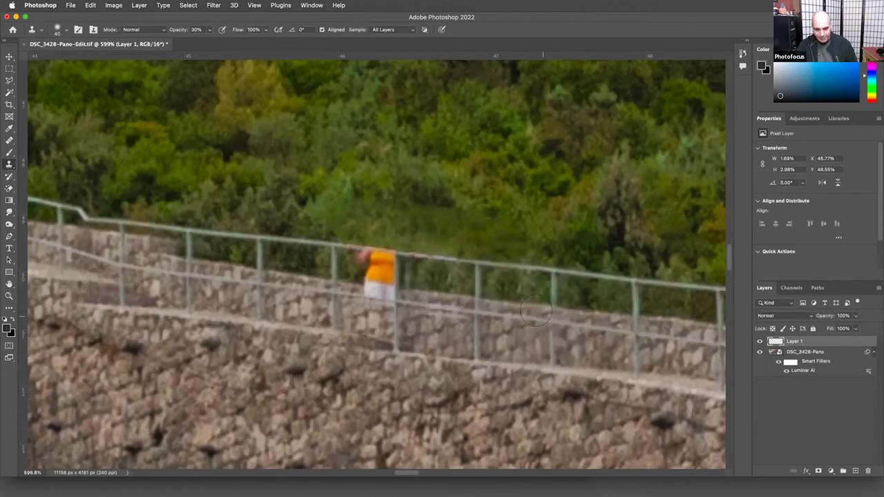
Select the section between the rails around the orange top, clone the neighbouring foliage and wall over it, and deselect.
{"action": "key", "text": "l"}
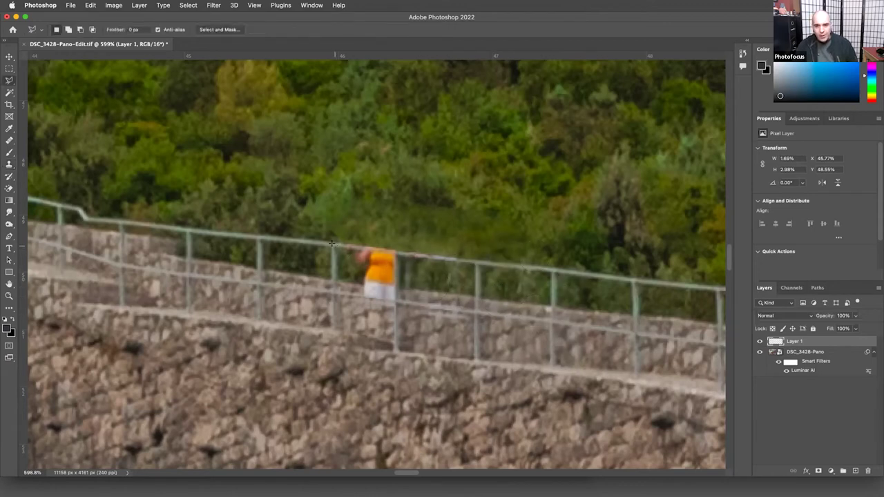
{"action": "mouse_move", "coordinate": [387, 247]}
{"action": "left_mouse_down"}
{"action": "mouse_move", "coordinate": [394, 298]}
{"action": "mouse_move", "coordinate": [336, 290]}
{"action": "left_mouse_up"}
{"action": "left_click_drag", "start_coordinate": [336, 255], "coordinate": [337, 247]}
{"action": "key", "text": "s"}
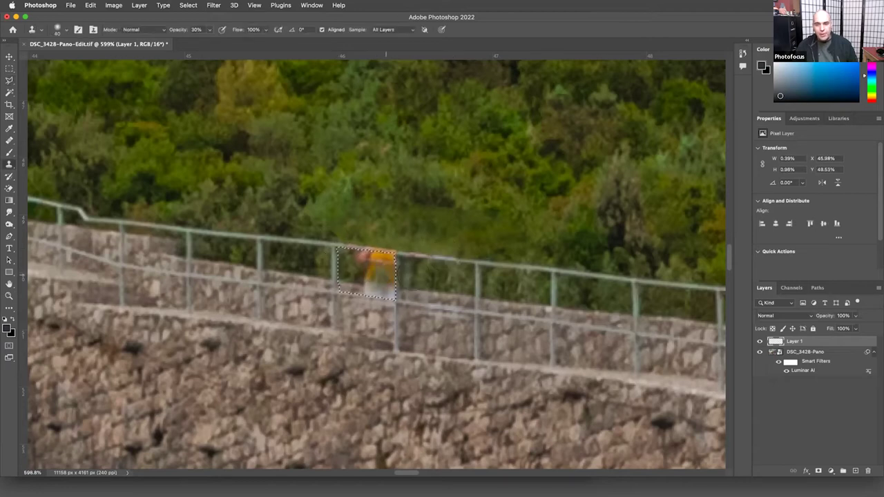
{"action": "left_click", "coordinate": [432, 290], "text": "alt"}
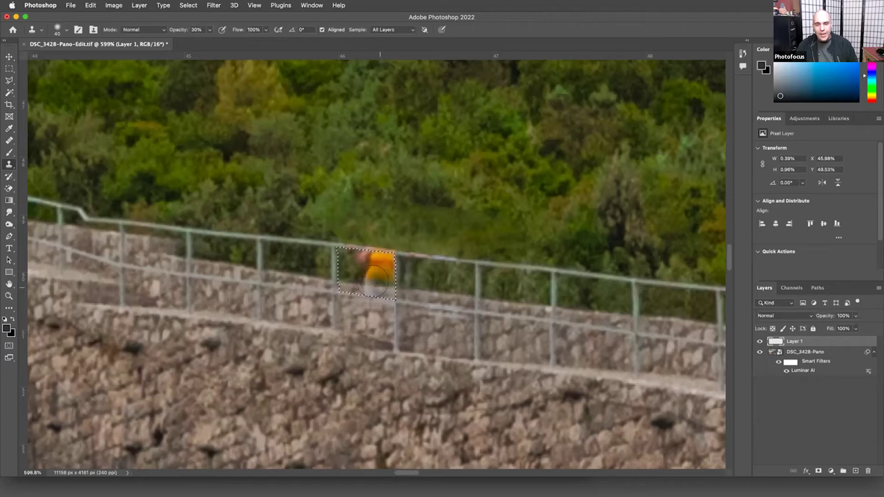
{"action": "mouse_move", "coordinate": [375, 281]}
{"action": "left_mouse_down"}
{"action": "mouse_move", "coordinate": [366, 287]}
{"action": "mouse_move", "coordinate": [376, 273]}
{"action": "mouse_move", "coordinate": [363, 289]}
{"action": "mouse_move", "coordinate": [377, 254]}
{"action": "mouse_move", "coordinate": [393, 257]}
{"action": "mouse_move", "coordinate": [398, 273]}
{"action": "mouse_move", "coordinate": [374, 276]}
{"action": "mouse_move", "coordinate": [371, 252]}
{"action": "mouse_move", "coordinate": [377, 259]}
{"action": "left_mouse_up"}
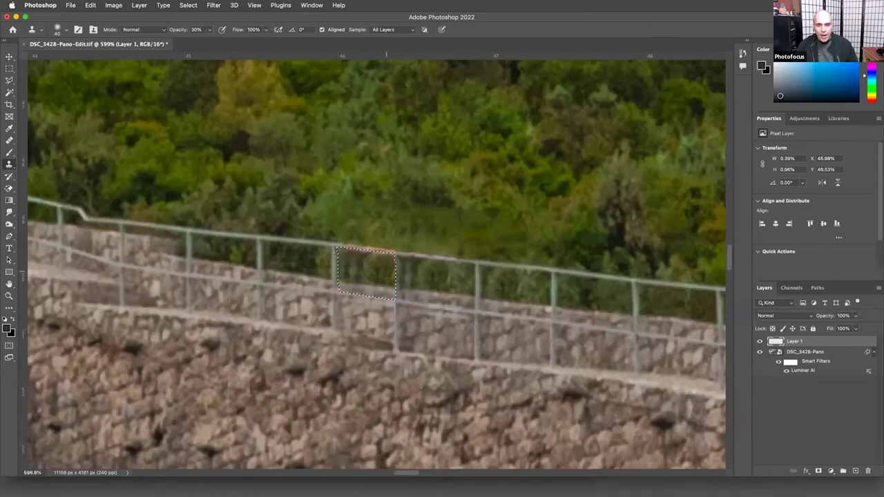
{"action": "key", "text": "ctrl+d"}
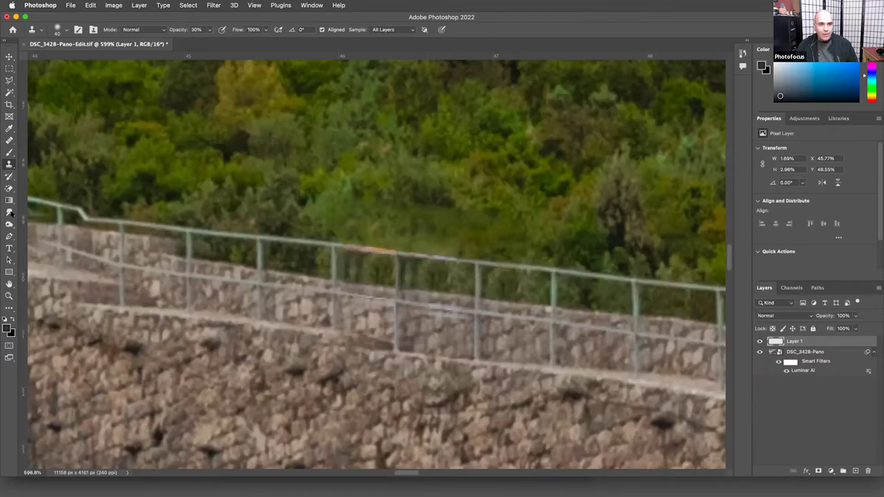
Set up the Sponge tool in Desaturate mode at 50% flow with a smaller brush for the colour left on the railing.
{"action": "left_click", "coordinate": [9, 223]}
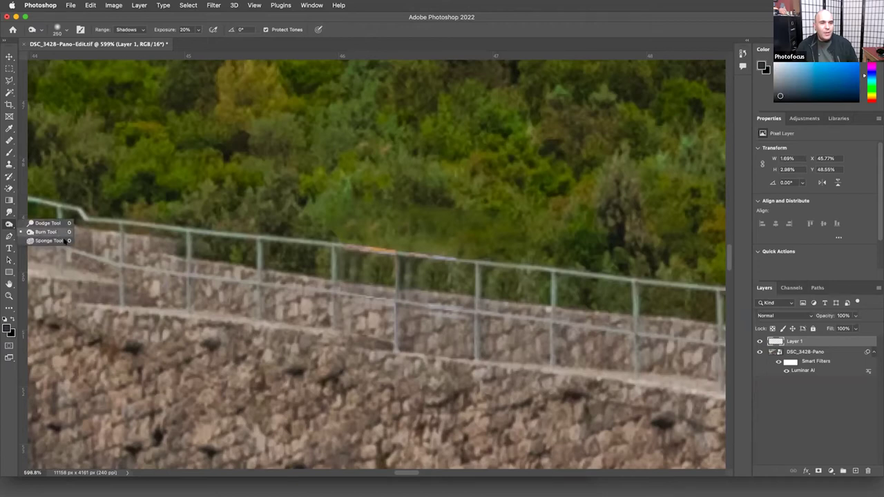
{"action": "left_click", "coordinate": [48, 241]}
{"action": "key", "text": "5"}
{"action": "key", "text": "bracketleft"}
{"action": "key", "text": "bracketleft"}
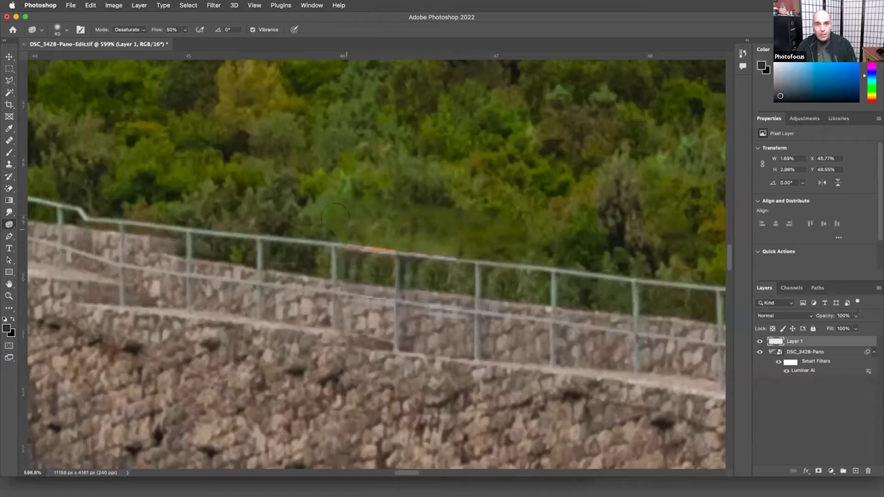
{"action": "left_click", "coordinate": [135, 29]}
{"action": "left_click", "coordinate": [128, 29]}
Select the DSC_3428-Pano layer and switch Layer 1's visibility to compare the walkway before and after retouching.
{"action": "left_click", "coordinate": [808, 353]}
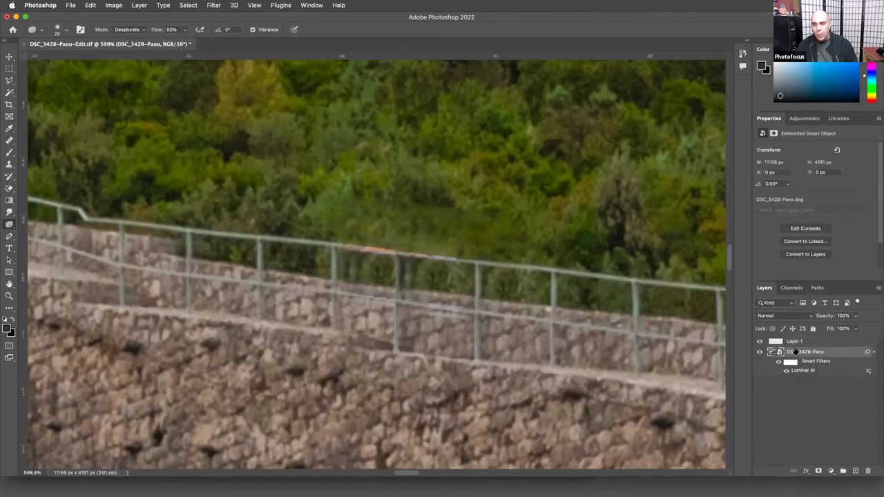
{"action": "left_click", "coordinate": [759, 342]}
{"action": "left_click", "coordinate": [759, 343]}
{"action": "left_click", "coordinate": [759, 343]}
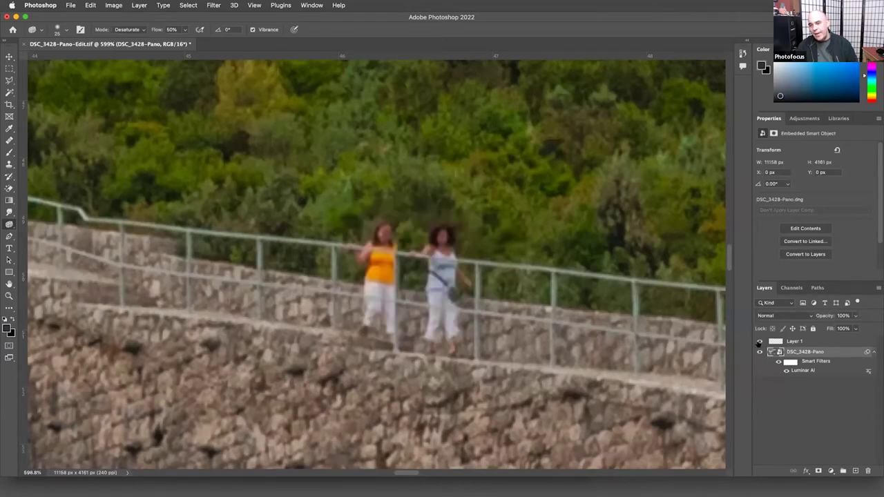
Make Layer 1 with the retouching visible again, then save and close the DSC_3428-Pano-Edit.tif panorama.
{"action": "left_click", "coordinate": [759, 343]}
{"action": "key", "text": "super+0"}
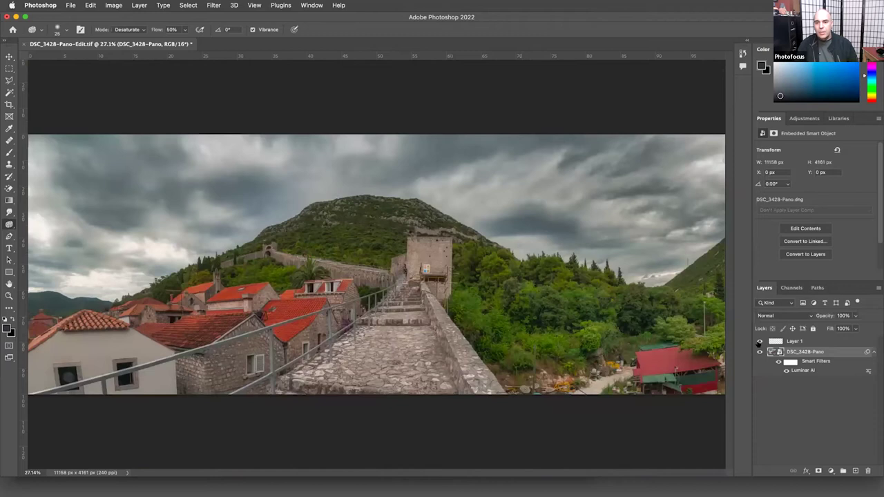
{"action": "key", "text": "super+w"}
{"action": "key", "text": "Return"}
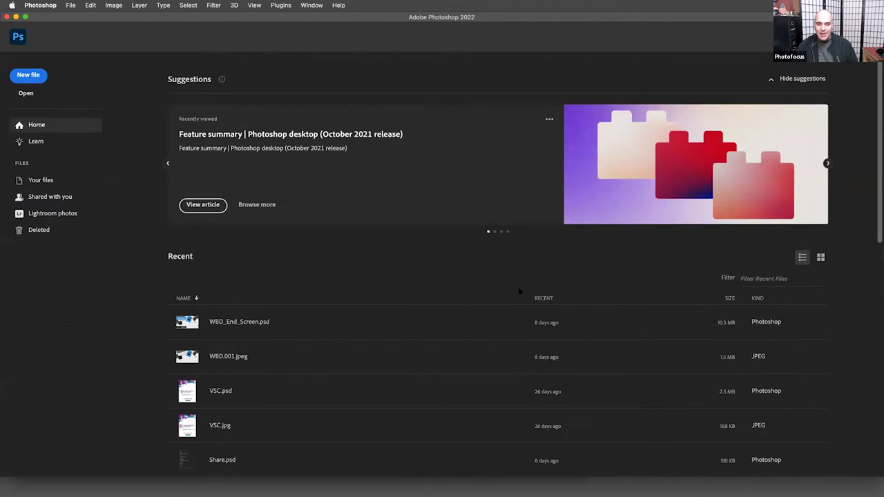
Switch to Lightroom Classic, view the edited panorama at 100%, and open the External Editing preferences.
{"action": "key", "text": "ctrl+Right"}
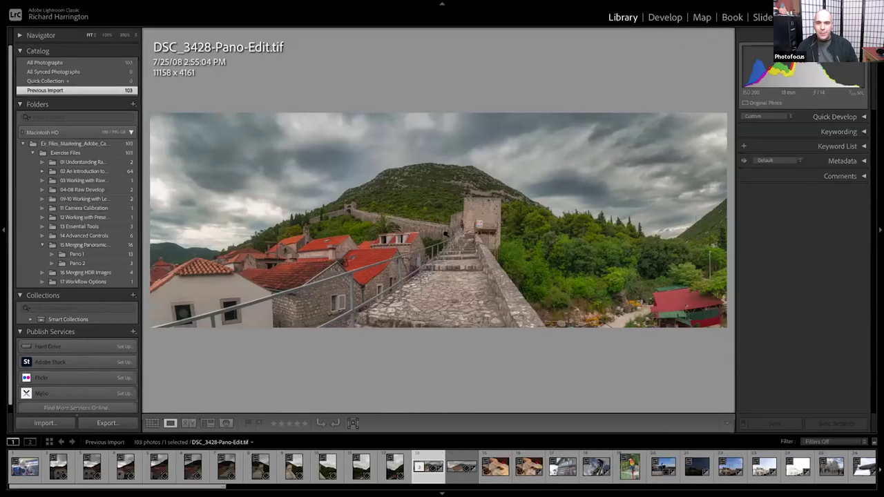
{"action": "left_click", "coordinate": [420, 219]}
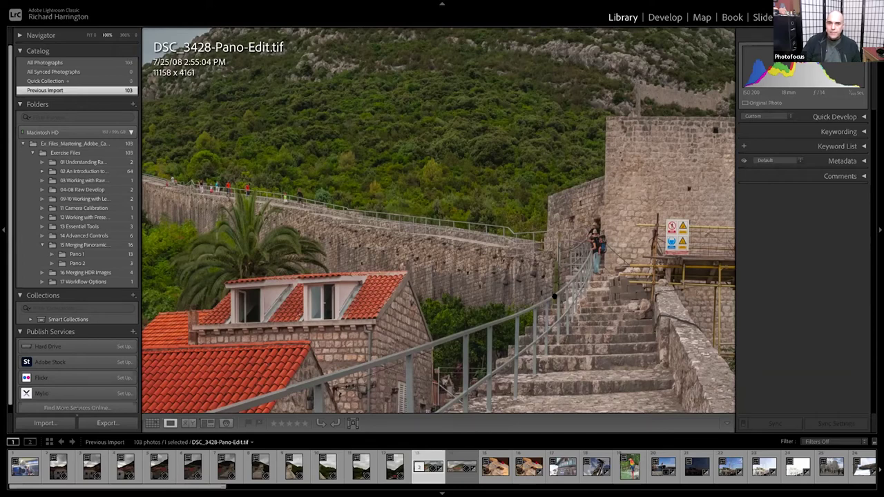
{"action": "mouse_move", "coordinate": [442, 2]}
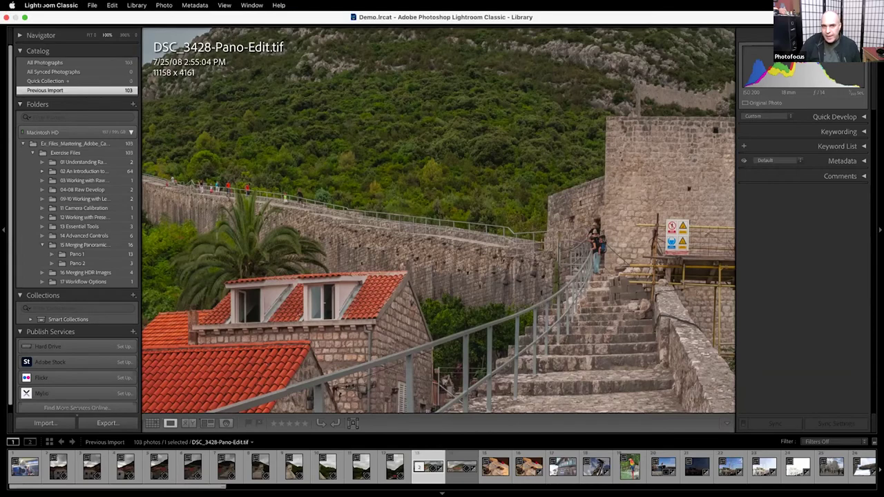
{"action": "left_click", "coordinate": [42, 5]}
{"action": "left_click", "coordinate": [62, 39]}
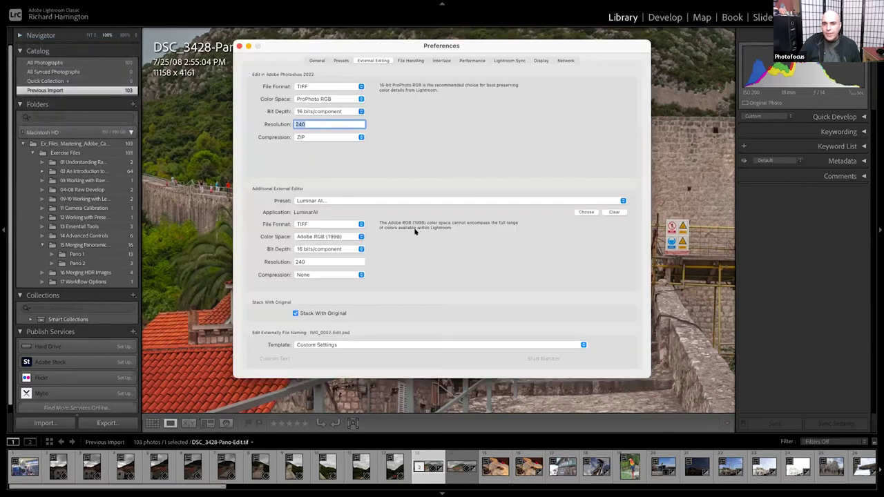
{"action": "left_click_drag", "start_coordinate": [518, 47], "coordinate": [541, 118]}
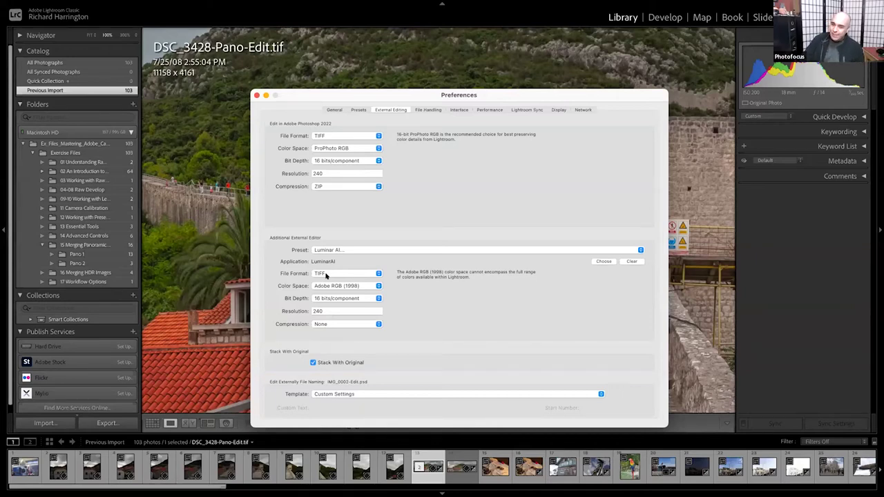
Set the TIFF compression for the Luminar AI external editor to ZIP and close the preferences.
{"action": "left_click", "coordinate": [343, 324]}
{"action": "left_click", "coordinate": [341, 335]}
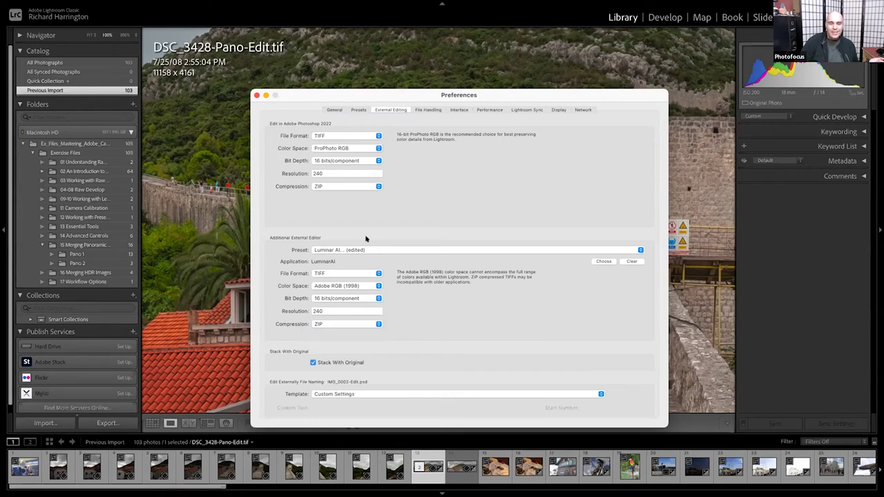
{"action": "left_click", "coordinate": [254, 94]}
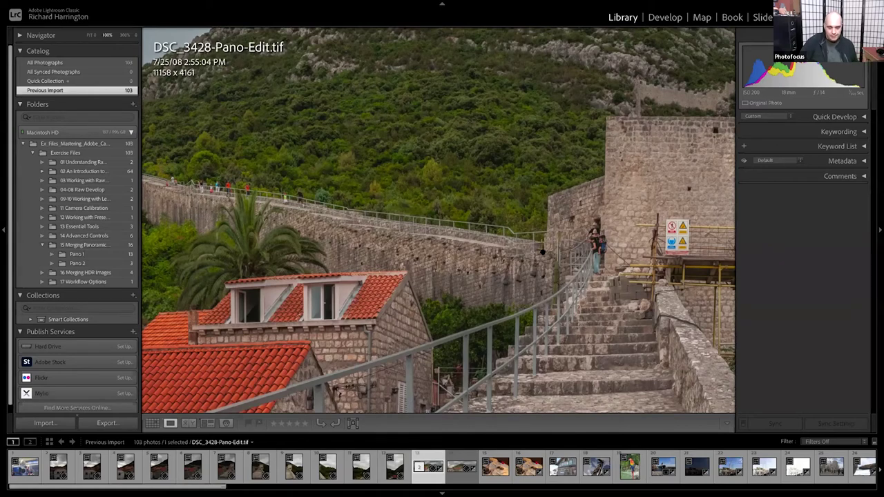
{"action": "key", "text": "super+minus"}
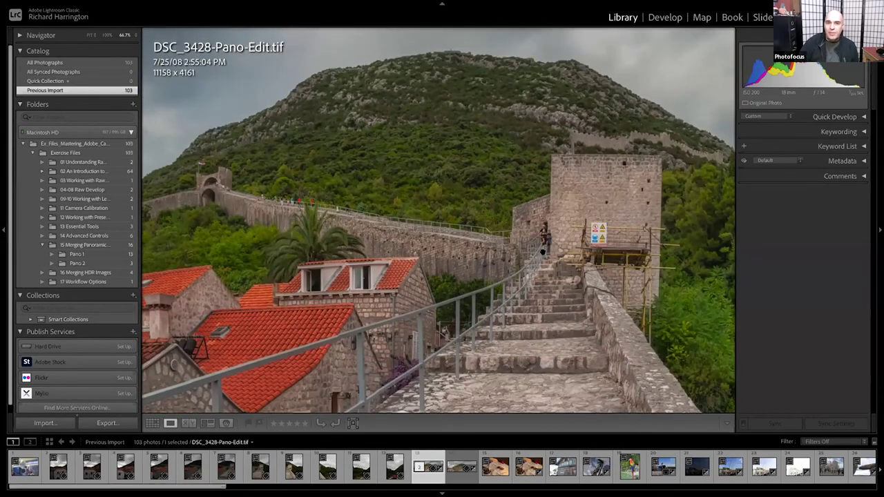
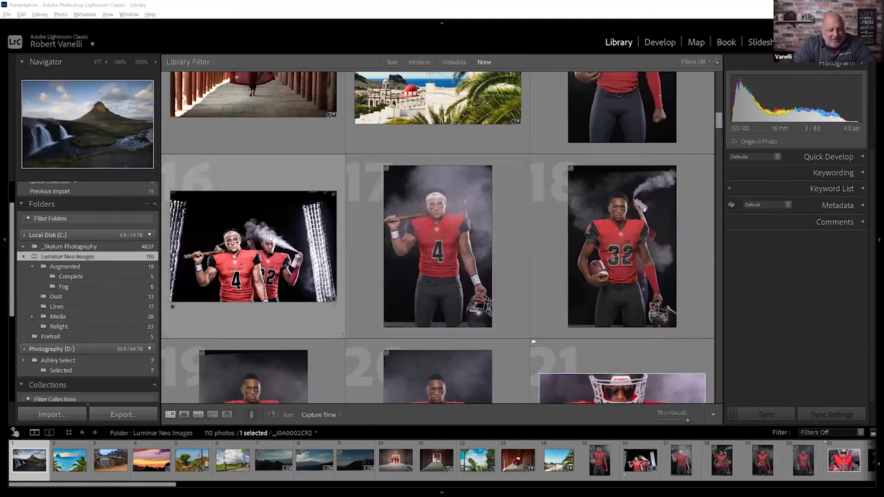
Browse the football portraits and open the close-up of the helmeted number 32 player holding a ball in Loupe view.
{"action": "left_click", "coordinate": [270, 239]}
{"action": "scroll", "coordinate": [270, 238], "scroll_direction": "down", "scroll_amount": 2}
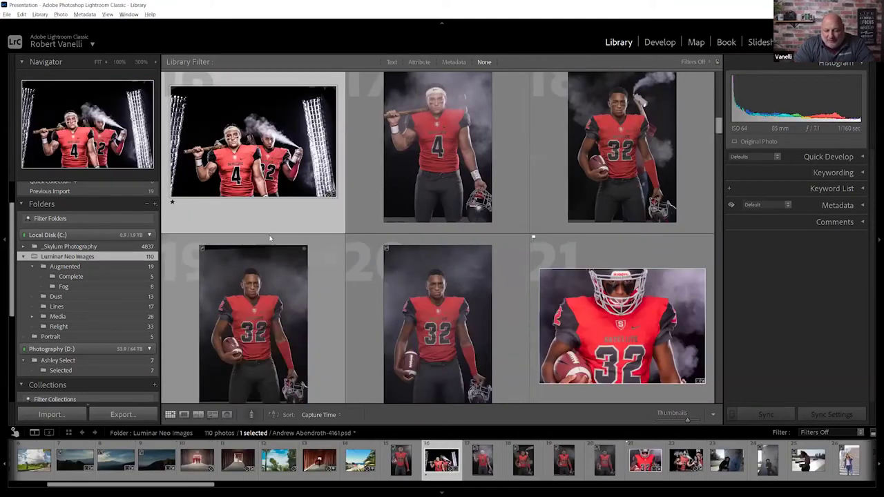
{"action": "scroll", "coordinate": [270, 239], "scroll_direction": "down", "scroll_amount": 3}
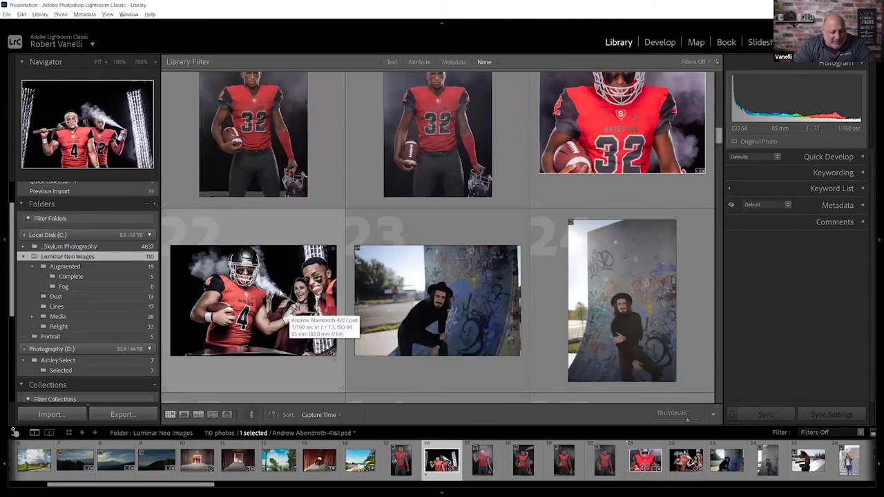
{"action": "scroll", "coordinate": [287, 316], "scroll_direction": "up", "scroll_amount": 2}
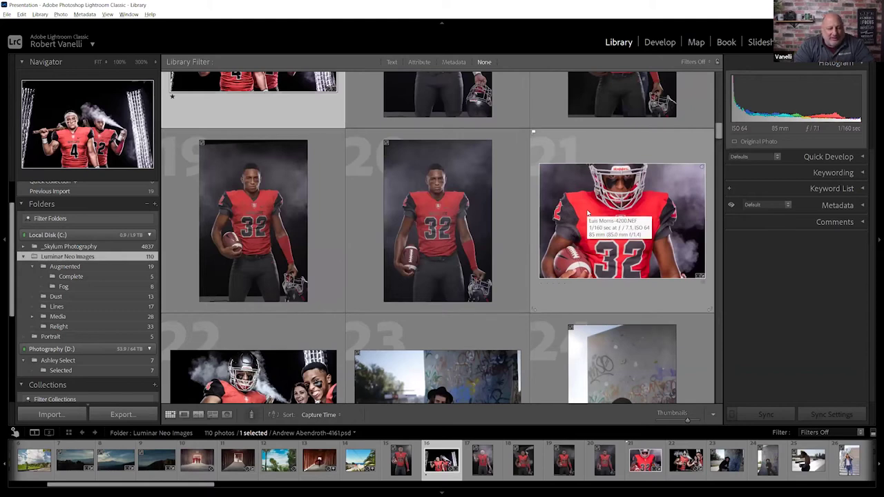
{"action": "double_click", "coordinate": [610, 210]}
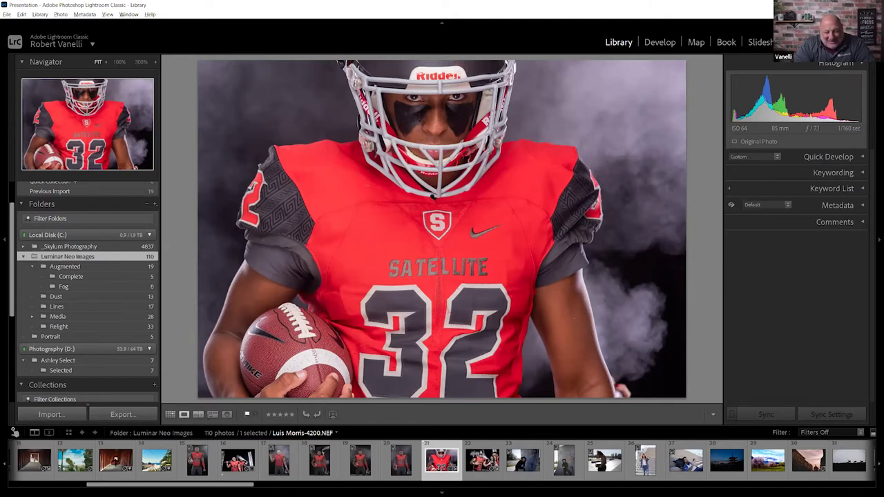
Bring the number 32 player's photo into the Develop module and reset all its adjustments, including the crop.
{"action": "right_click", "coordinate": [432, 197]}
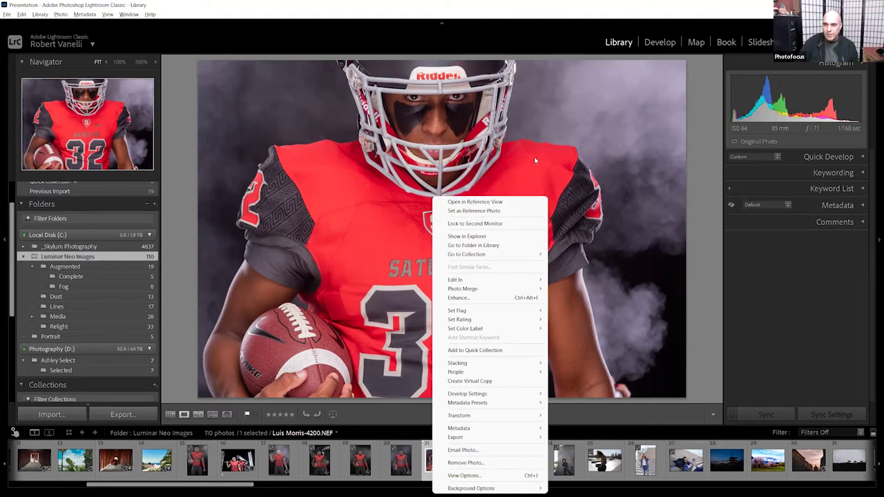
{"action": "left_click", "coordinate": [650, 47]}
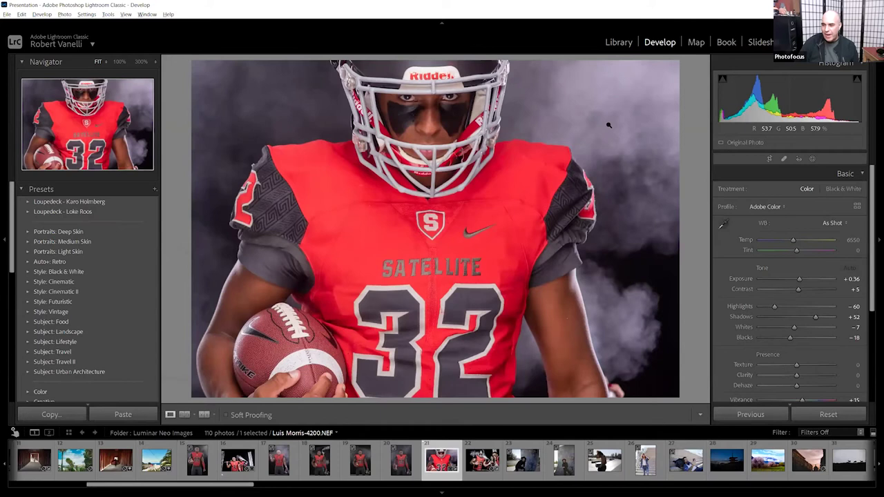
{"action": "left_click", "coordinate": [828, 415]}
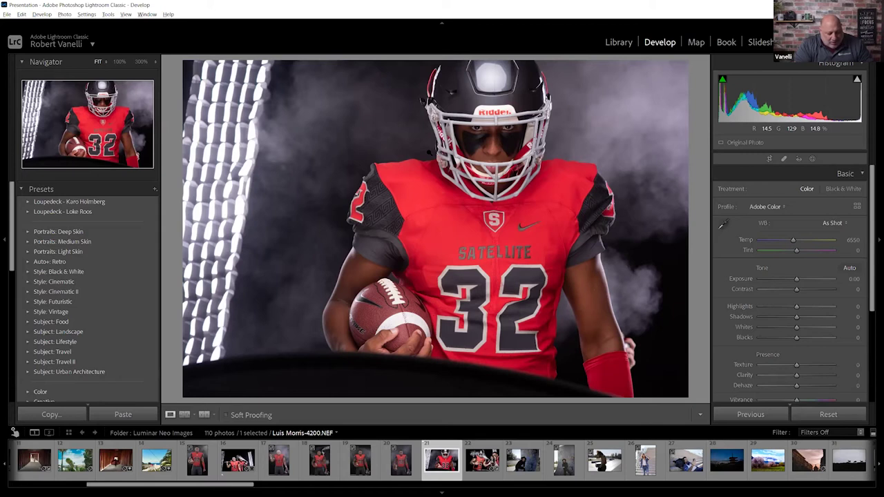
Start a crop that cuts off the bright light panel beside the player and set its aspect ratio to 4 x 5 / 8 x 10.
{"action": "key", "text": "r"}
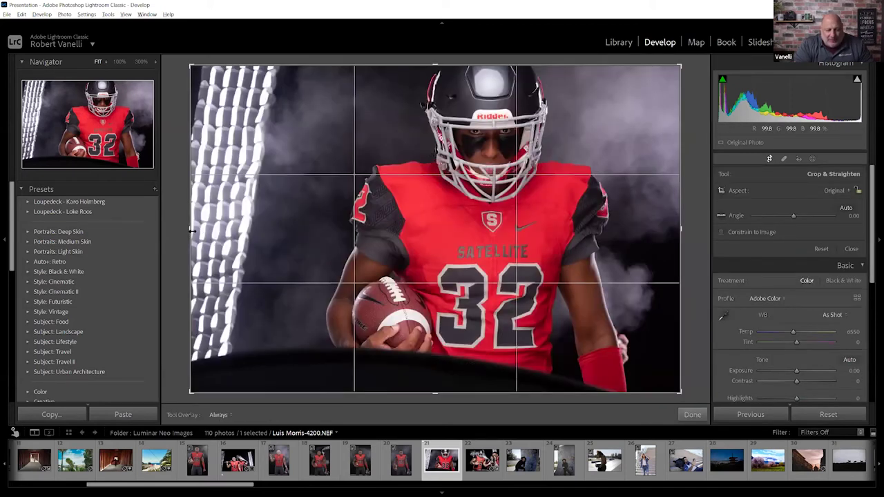
{"action": "left_click_drag", "start_coordinate": [185, 239], "coordinate": [240, 236]}
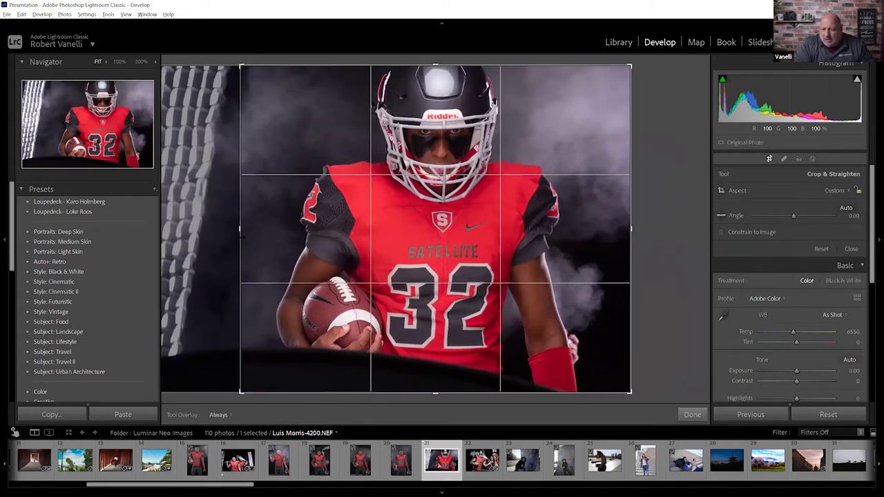
{"action": "left_click", "coordinate": [829, 191]}
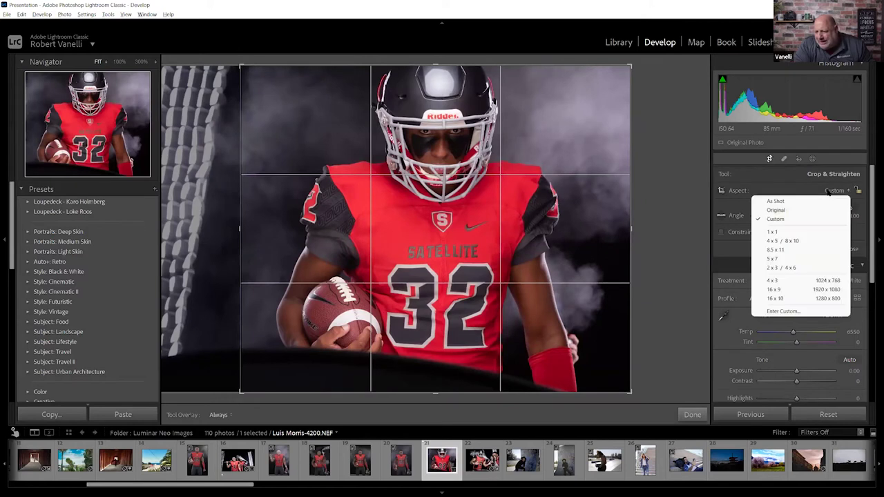
{"action": "left_click", "coordinate": [797, 241]}
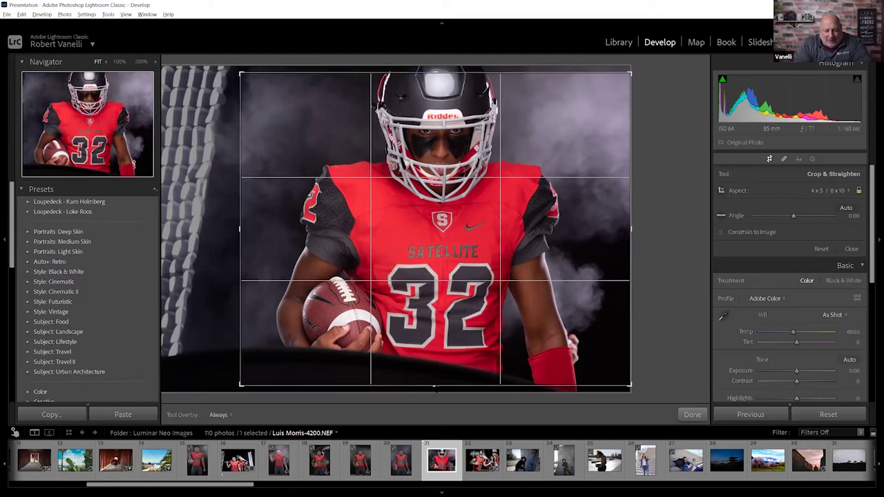
Tighten the crop to the player's helmet, shoulders and jersey number, keeping him centered in the frame.
{"action": "left_click_drag", "start_coordinate": [435, 386], "coordinate": [435, 361]}
{"action": "left_click_drag", "start_coordinate": [443, 362], "coordinate": [445, 357]}
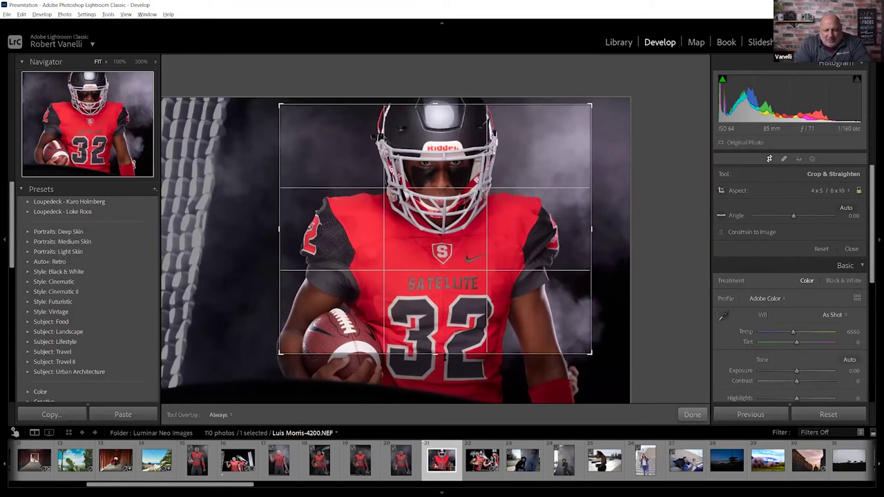
{"action": "left_click_drag", "start_coordinate": [437, 105], "coordinate": [436, 122]}
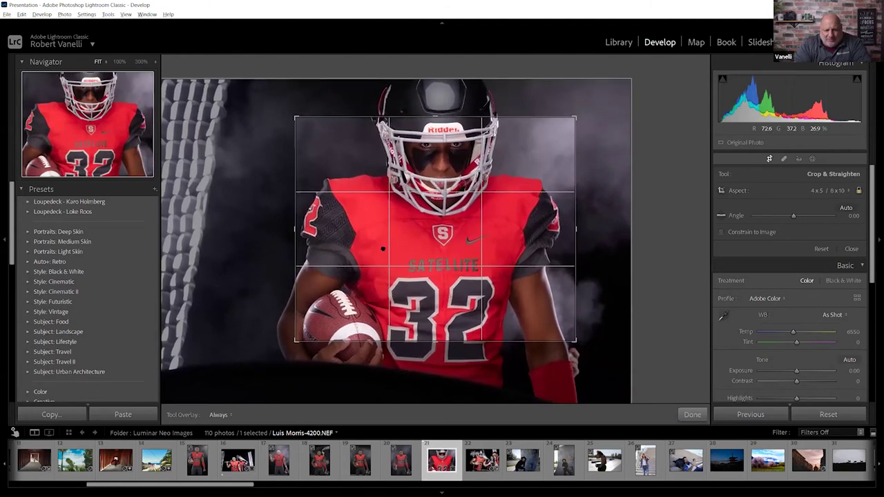
{"action": "left_click_drag", "start_coordinate": [383, 249], "coordinate": [377, 248]}
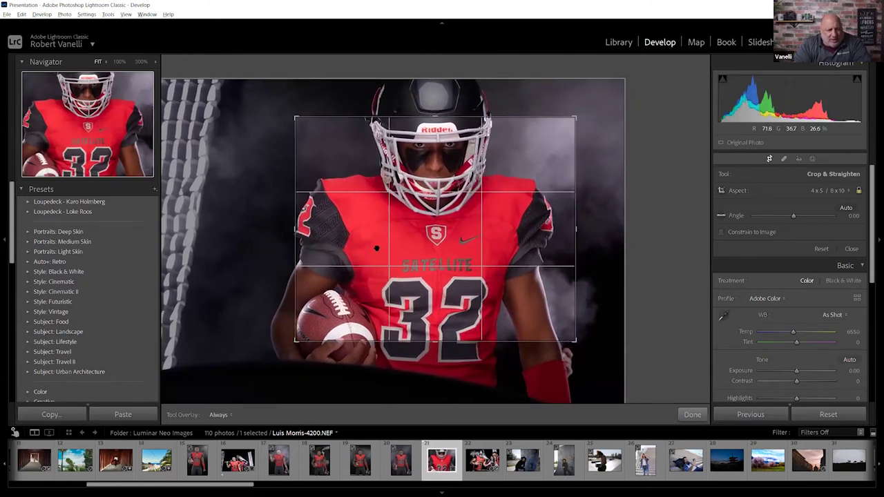
{"action": "left_click_drag", "start_coordinate": [377, 248], "coordinate": [383, 251]}
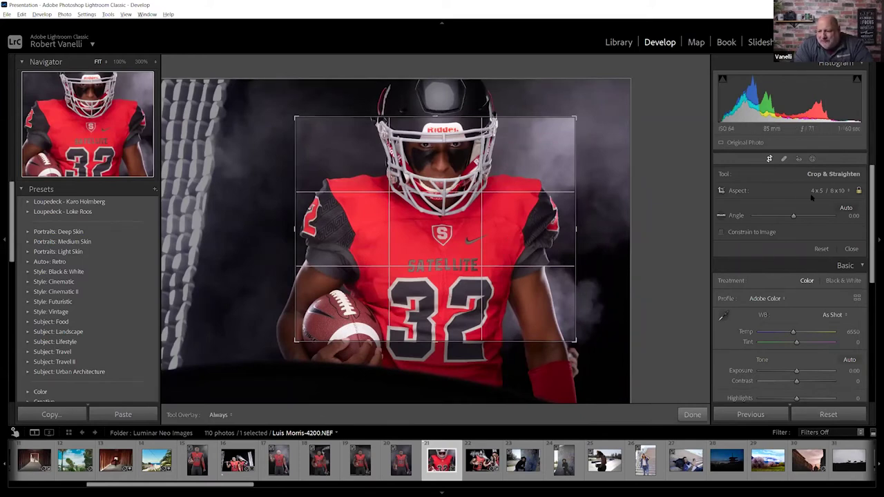
Change the crop's aspect ratio to 5 x 7, enlarge the frame slightly around the player and apply the crop.
{"action": "left_click", "coordinate": [842, 191]}
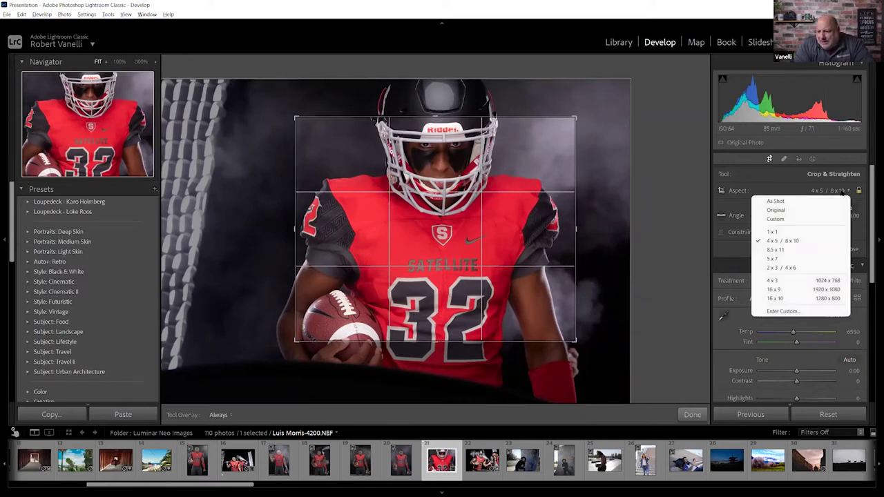
{"action": "left_click", "coordinate": [794, 259]}
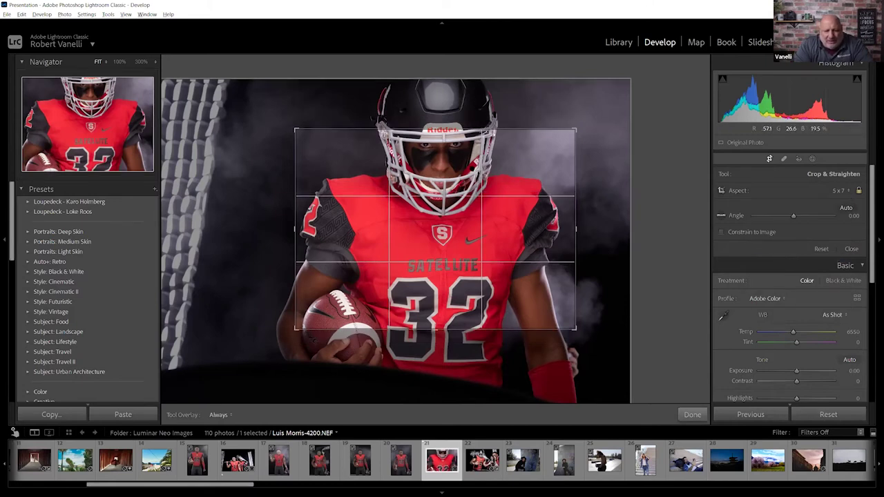
{"action": "left_click_drag", "start_coordinate": [435, 329], "coordinate": [434, 342]}
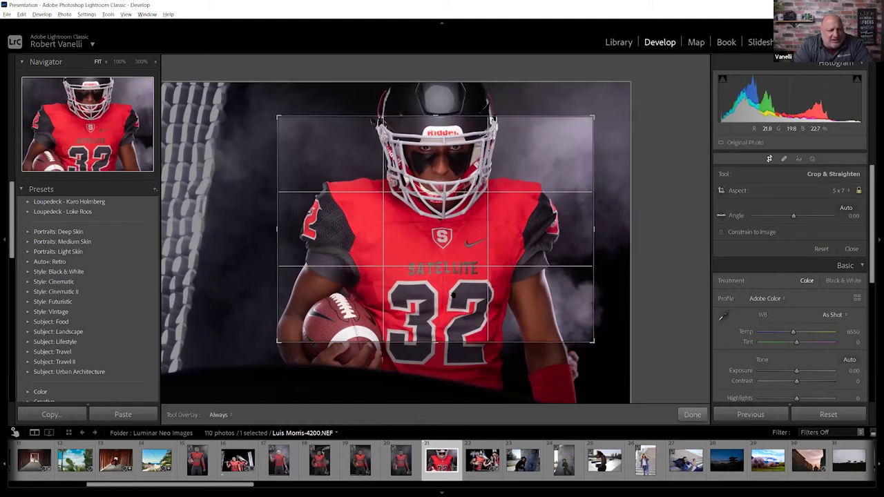
{"action": "key", "text": "Return"}
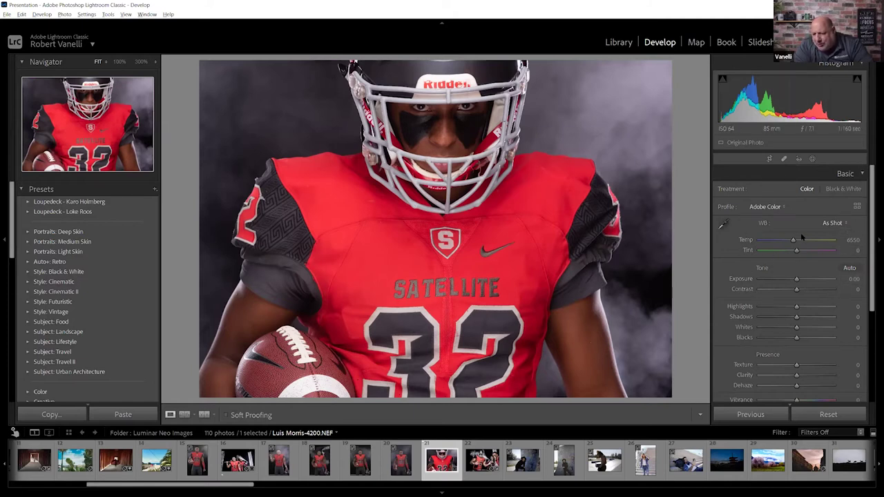
Apply Auto tone to the photo and lower the exposure to -0.19.
{"action": "left_click", "coordinate": [850, 268]}
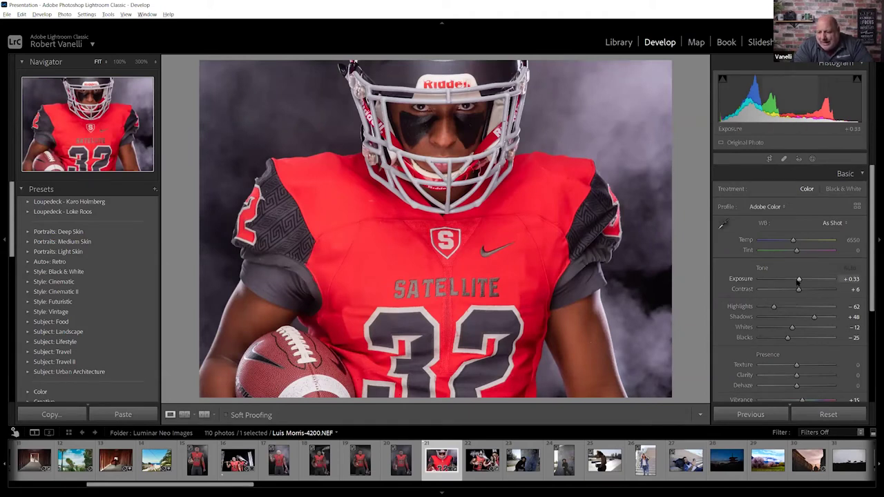
{"action": "left_click_drag", "start_coordinate": [799, 280], "coordinate": [794, 285]}
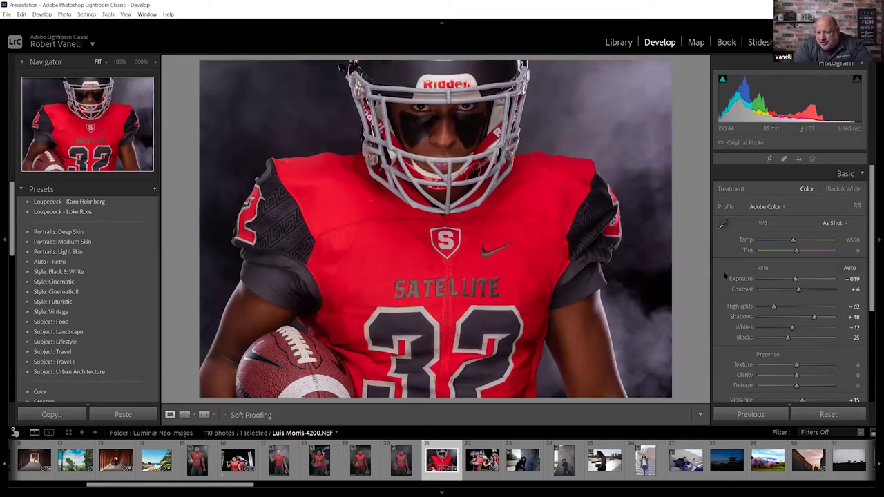
Darken and mute the red jersey with the HSL adjustments, setting red luminance to -77 and red saturation to -22.
{"action": "scroll", "coordinate": [752, 277], "scroll_direction": "down", "scroll_amount": 3}
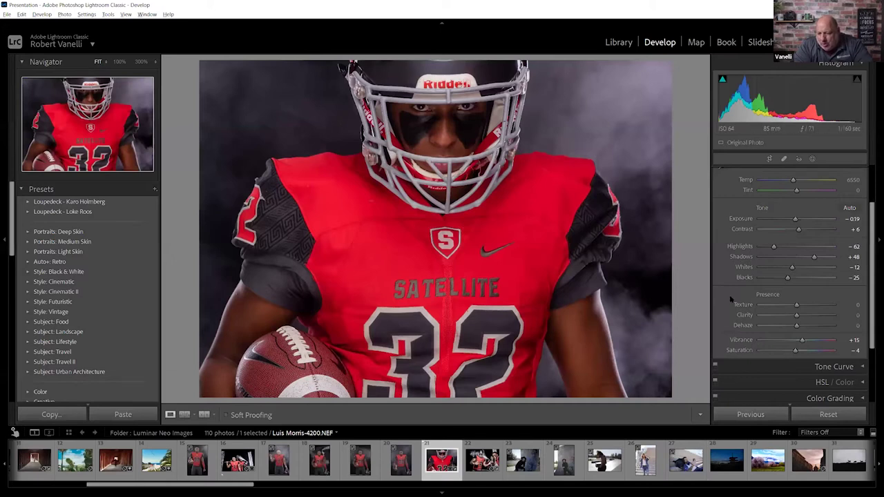
{"action": "scroll", "coordinate": [731, 298], "scroll_direction": "down", "scroll_amount": 3}
{"action": "scroll", "coordinate": [731, 299], "scroll_direction": "down", "scroll_amount": 2}
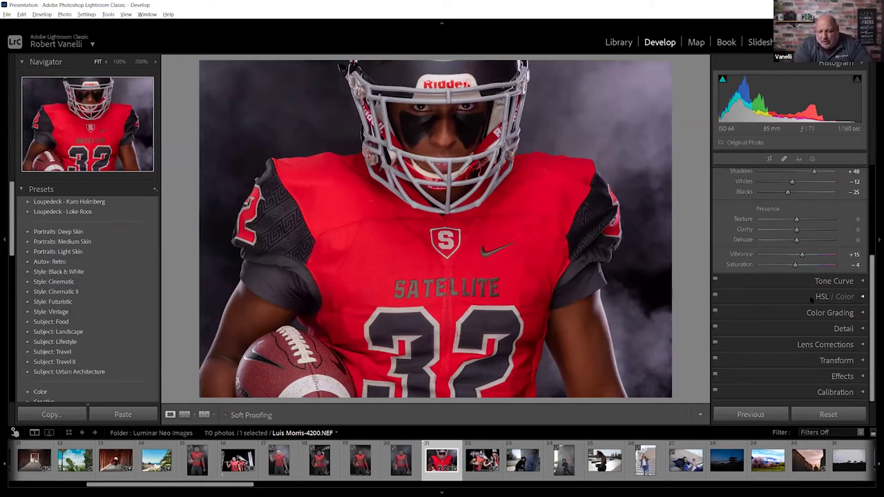
{"action": "left_click", "coordinate": [811, 297]}
{"action": "left_click", "coordinate": [769, 294]}
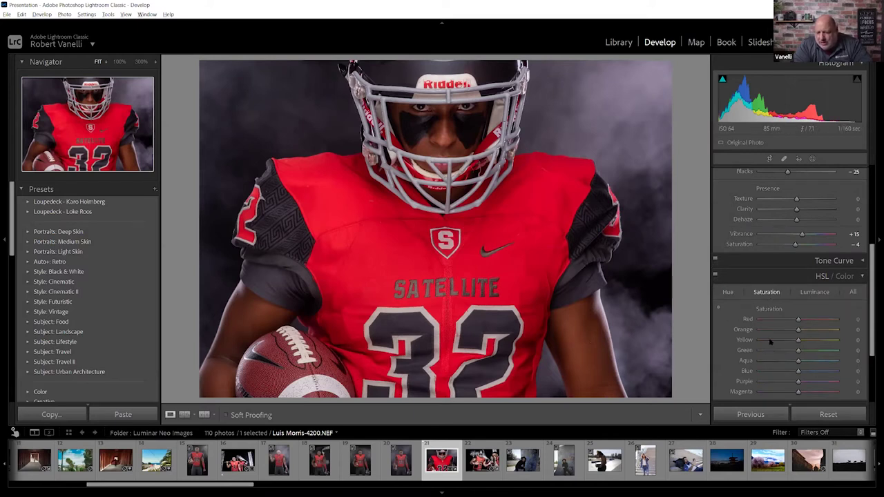
{"action": "left_click", "coordinate": [812, 296]}
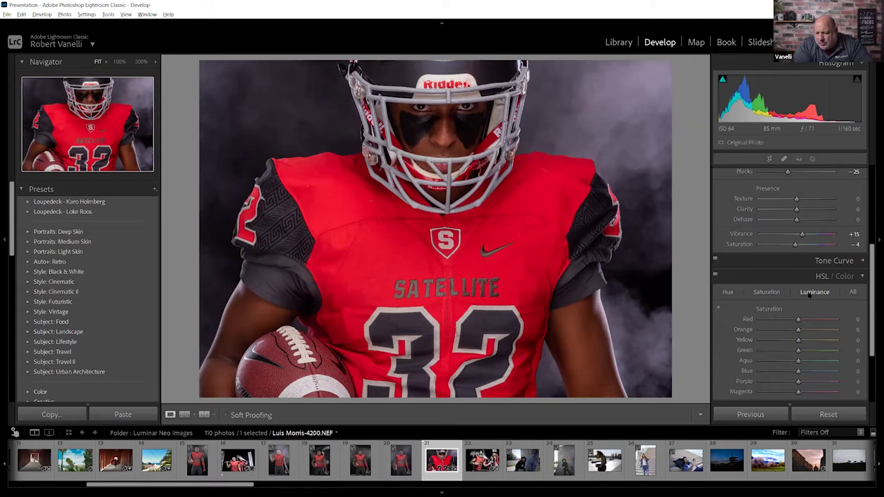
{"action": "left_click_drag", "start_coordinate": [798, 320], "coordinate": [768, 320]}
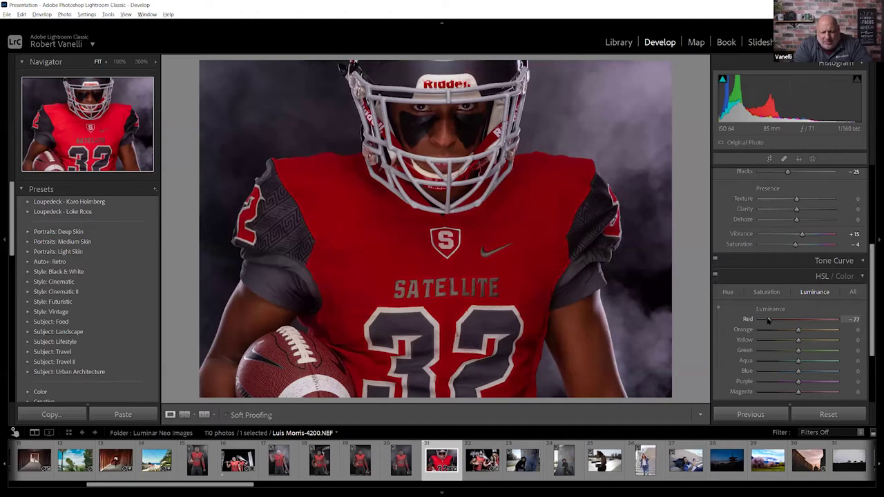
{"action": "left_click", "coordinate": [767, 292]}
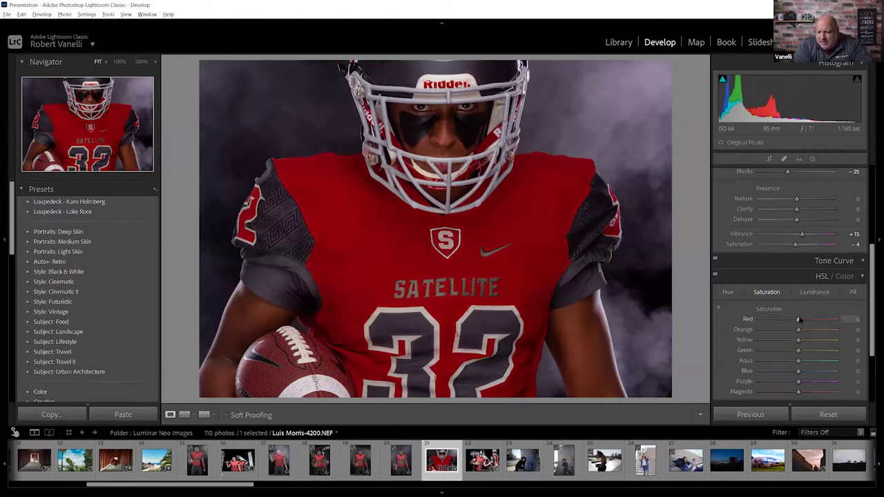
{"action": "left_click_drag", "start_coordinate": [799, 320], "coordinate": [790, 321]}
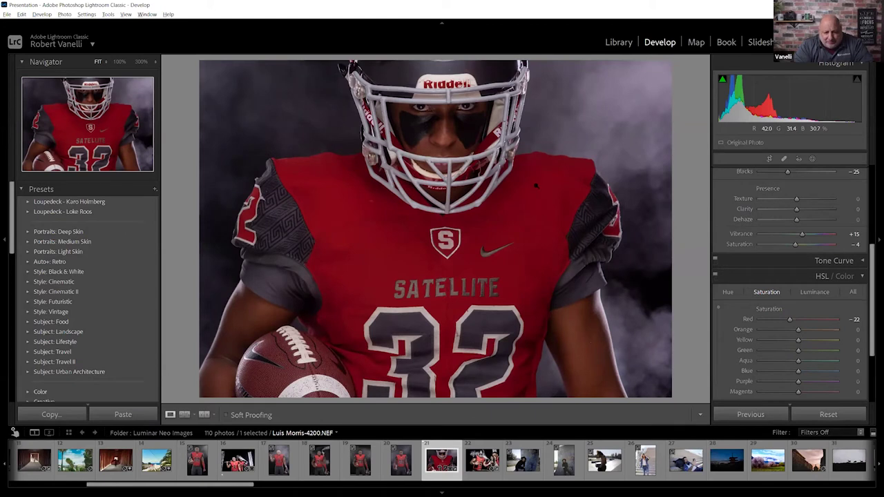
Send a copy with Lightroom adjustments to Luminar AI and bring up its Edit tools for the photo.
{"action": "right_click", "coordinate": [430, 149]}
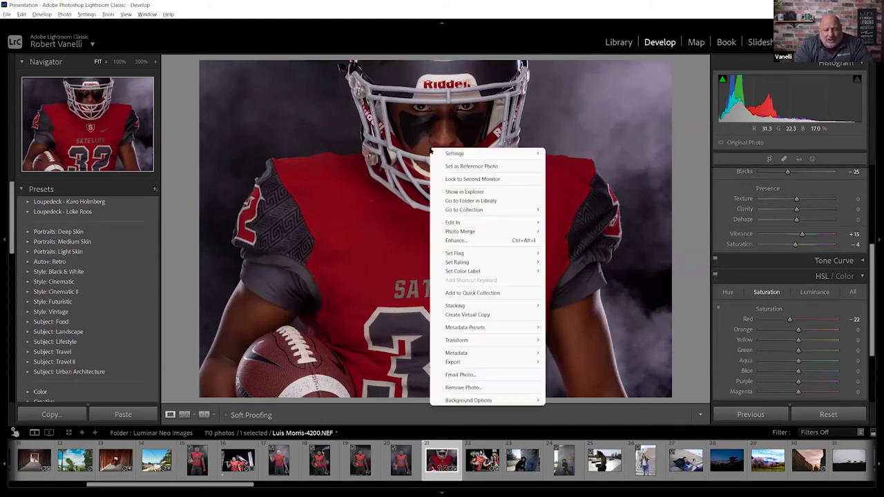
{"action": "mouse_move", "coordinate": [490, 228]}
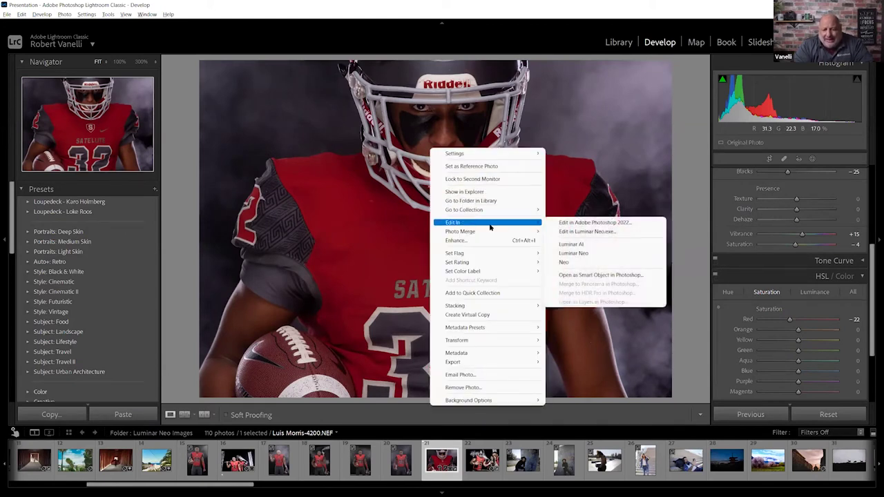
{"action": "left_click", "coordinate": [591, 244]}
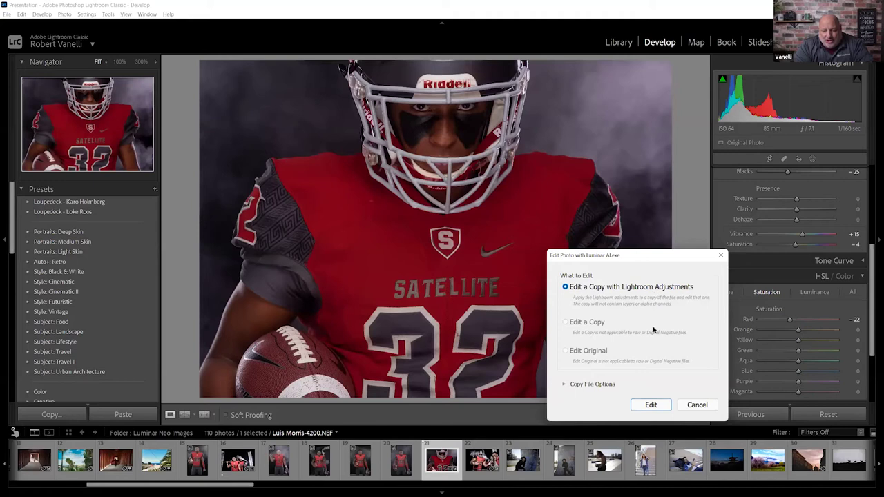
{"action": "left_click", "coordinate": [652, 405]}
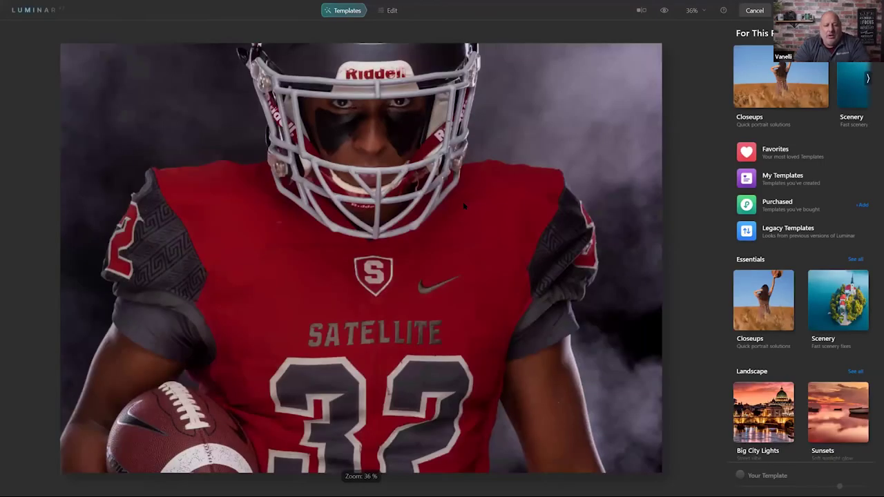
{"action": "left_click", "coordinate": [389, 10]}
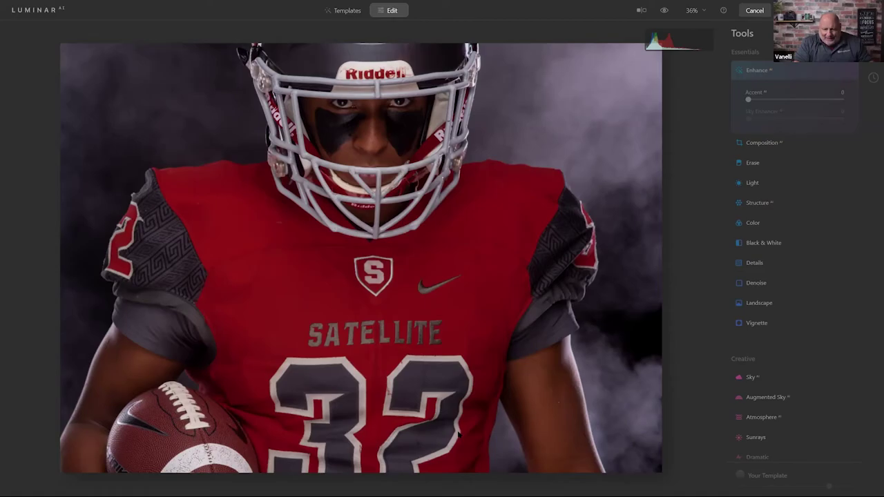
Close the background Luminar Neo and AfterShoot windows, and cancel the Luminar AI edit to return to Lightroom Classic.
{"action": "key", "text": "alt+Tab"}
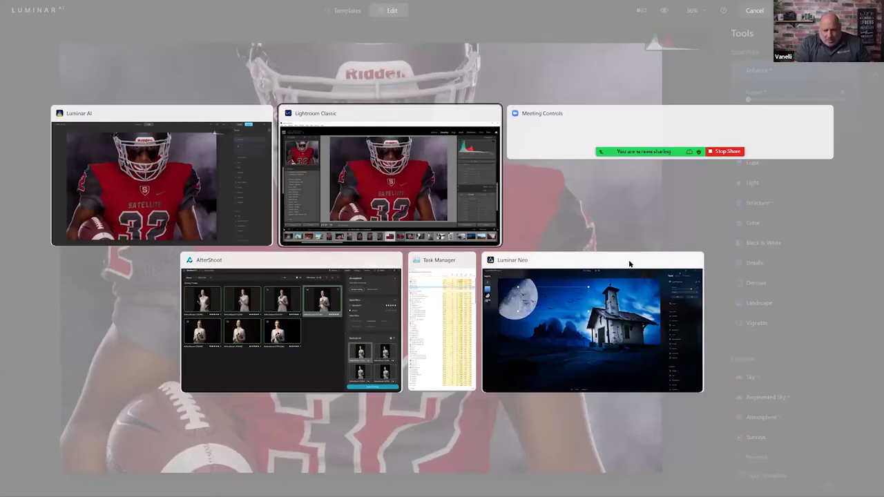
{"action": "left_click", "coordinate": [695, 260]}
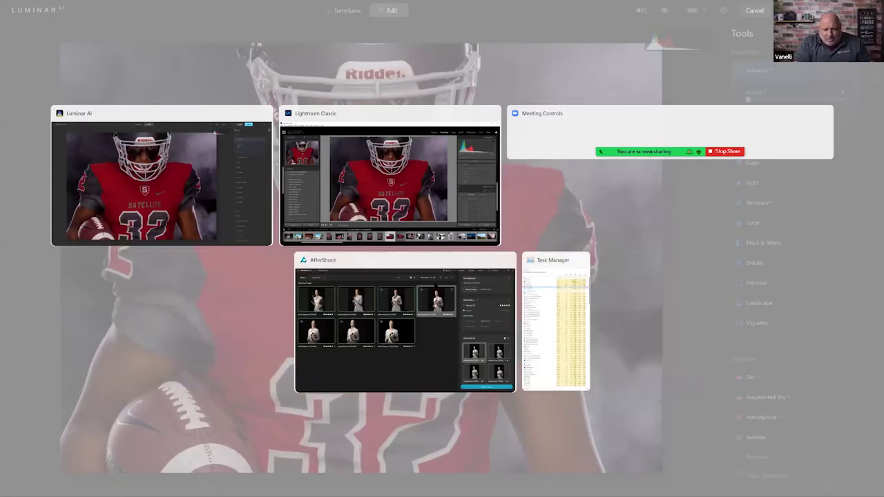
{"action": "left_click", "coordinate": [508, 261]}
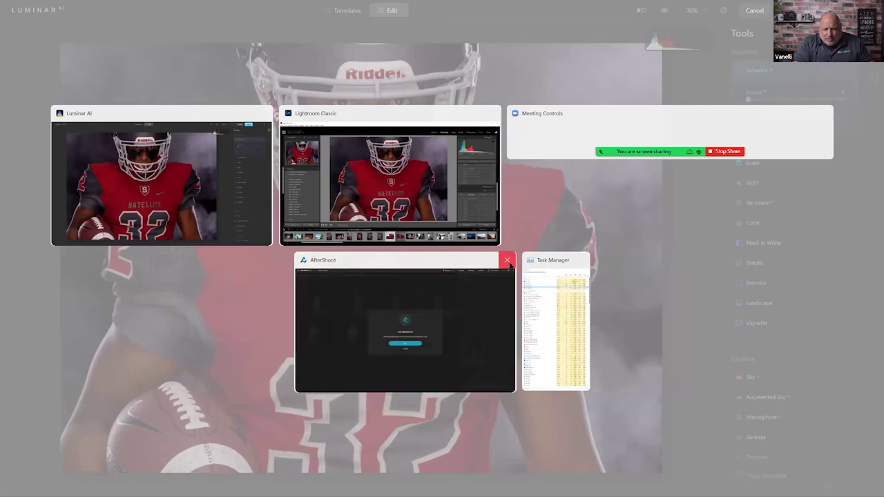
{"action": "key", "text": "Escape"}
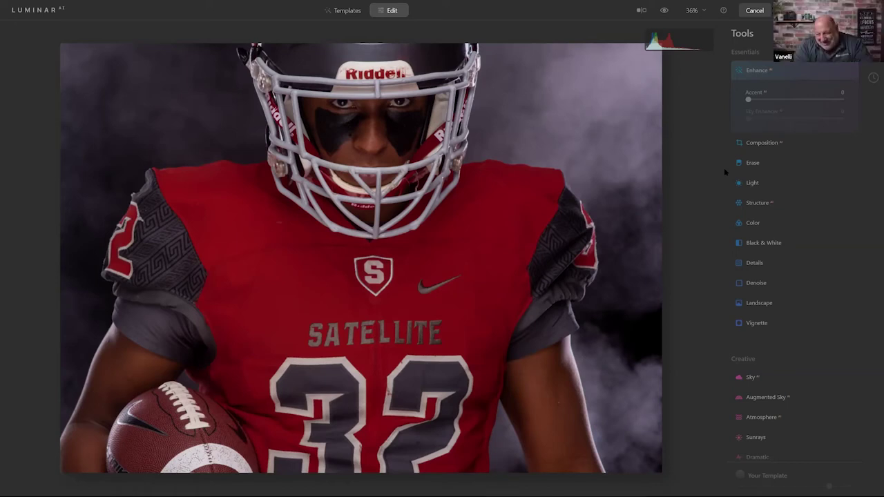
{"action": "left_click", "coordinate": [752, 11]}
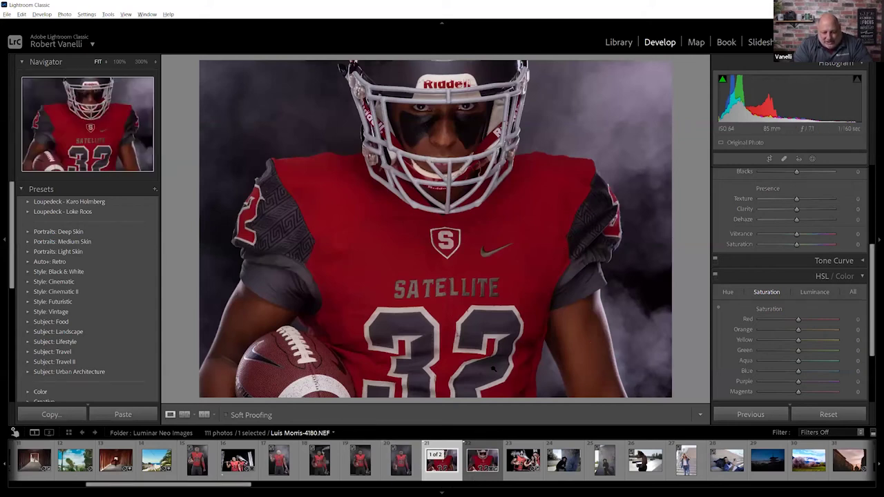
{"action": "right_click", "coordinate": [508, 209]}
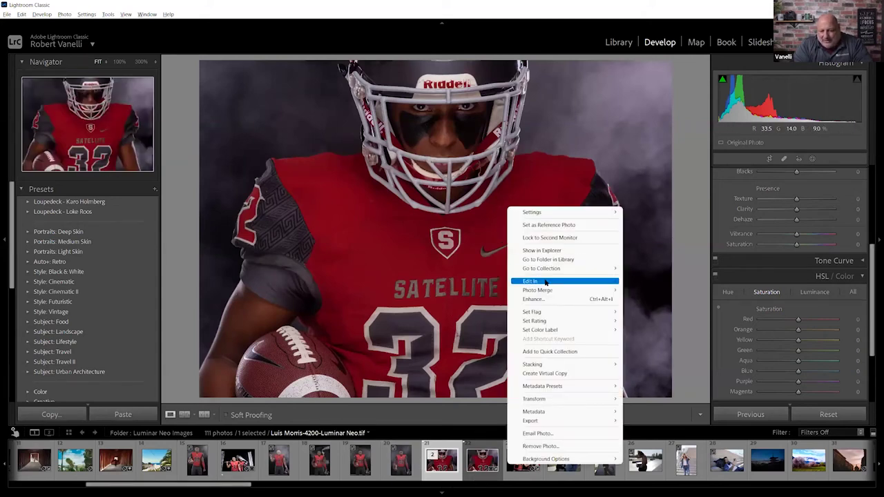
{"action": "mouse_move", "coordinate": [545, 282]}
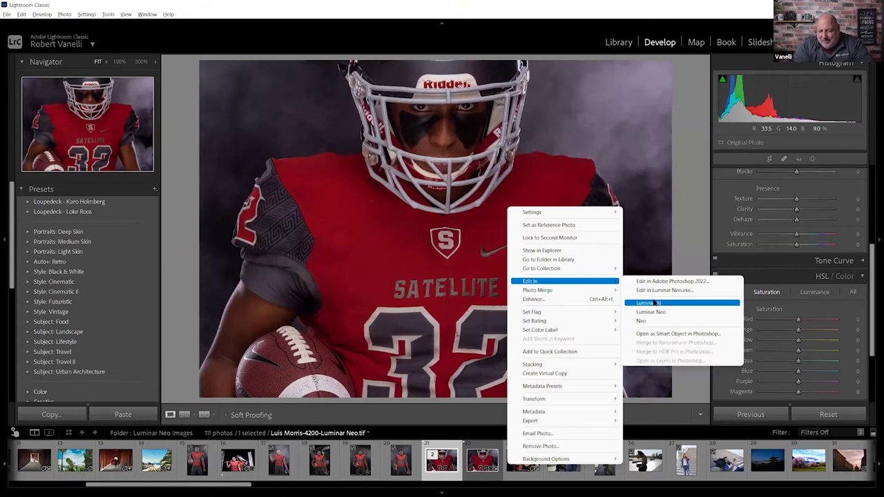
{"action": "left_click", "coordinate": [648, 303]}
{"action": "left_click", "coordinate": [650, 418]}
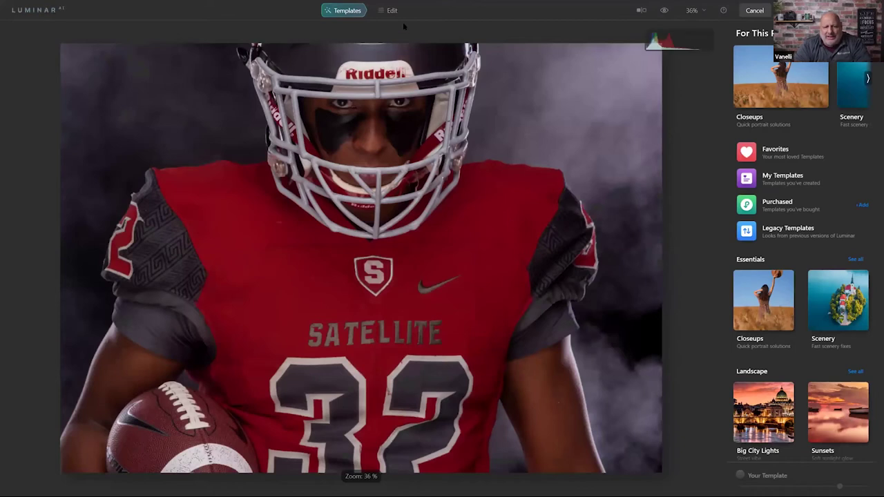
{"action": "left_click", "coordinate": [392, 10]}
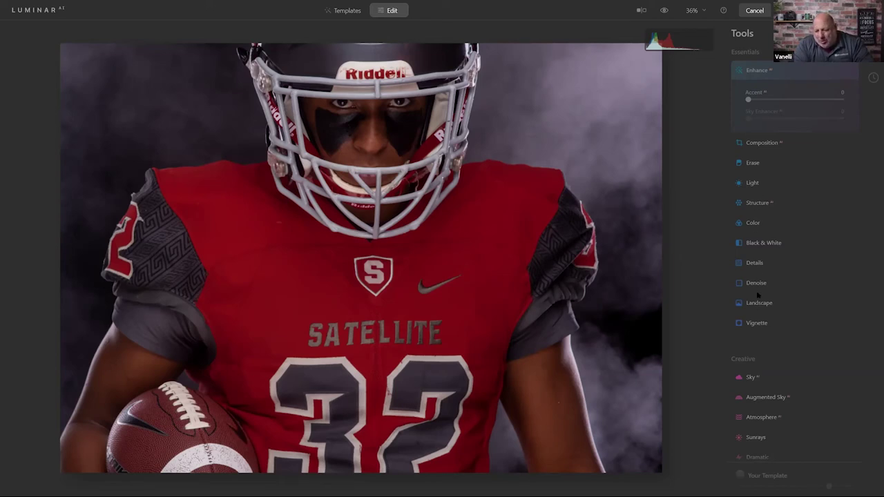
{"action": "left_click", "coordinate": [755, 10]}
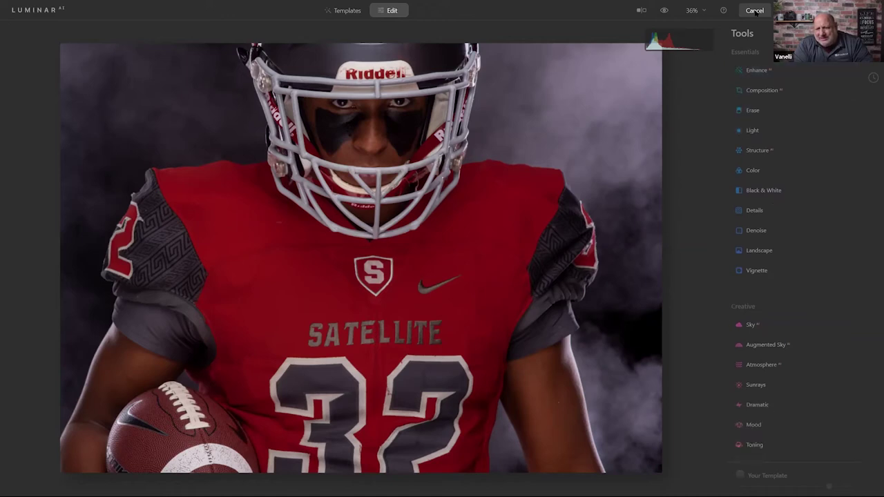
Send the photo from Lightroom Classic to Luminar Neo as a copy with Lightroom adjustments.
{"action": "right_click", "coordinate": [509, 113]}
{"action": "mouse_move", "coordinate": [548, 191]}
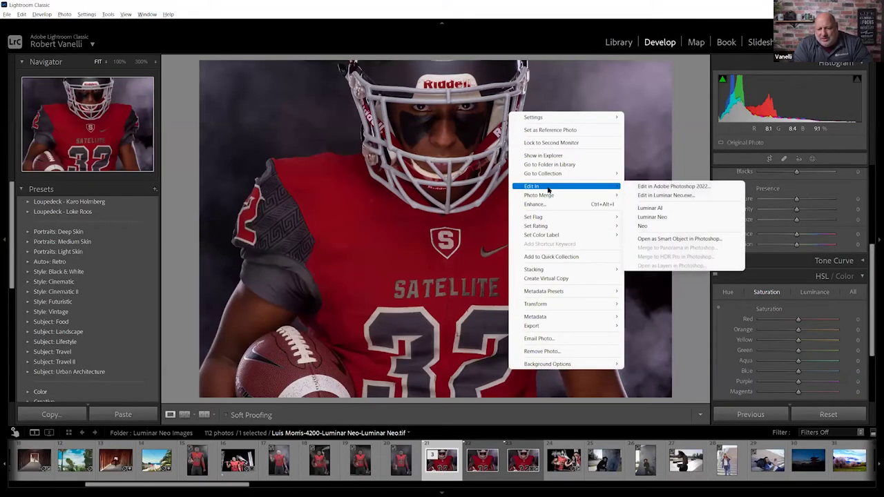
{"action": "left_click", "coordinate": [657, 218]}
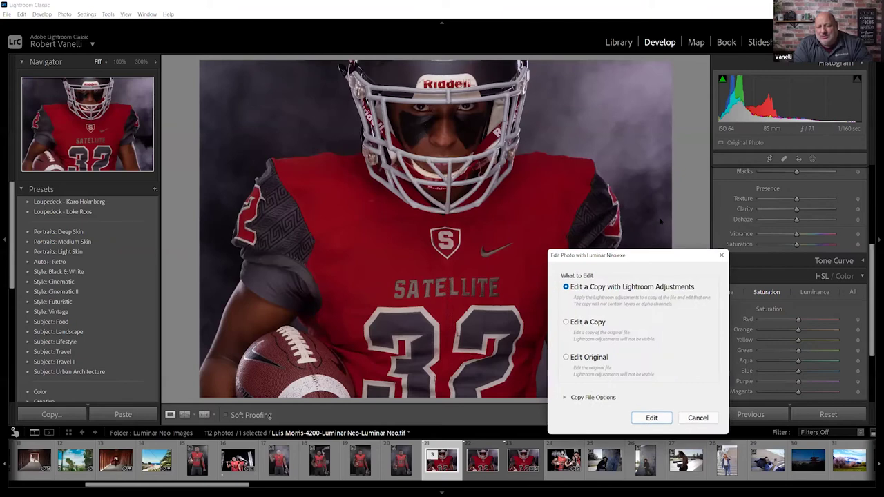
{"action": "left_click", "coordinate": [651, 418]}
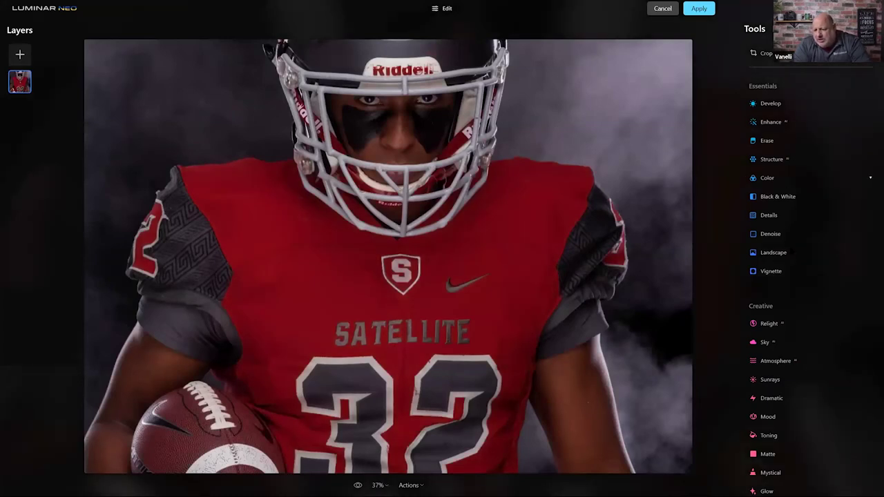
Add the Dramatic effect to the photo with Amount 56 and Local Contrast 64.
{"action": "scroll", "coordinate": [779, 291], "scroll_direction": "down", "scroll_amount": 2}
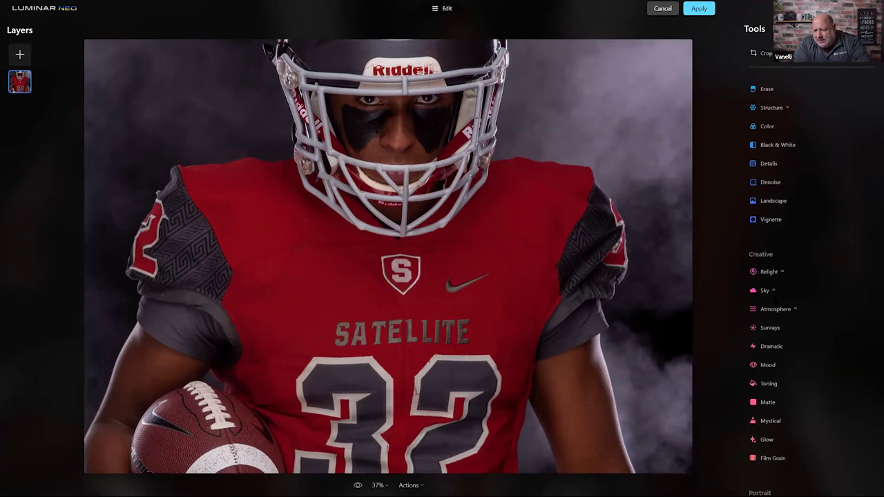
{"action": "left_click", "coordinate": [771, 346]}
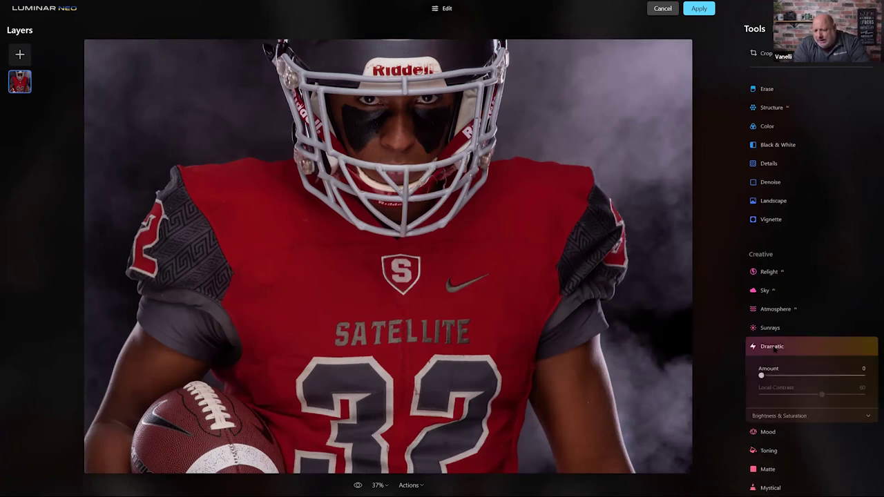
{"action": "left_click_drag", "start_coordinate": [761, 374], "coordinate": [818, 375]}
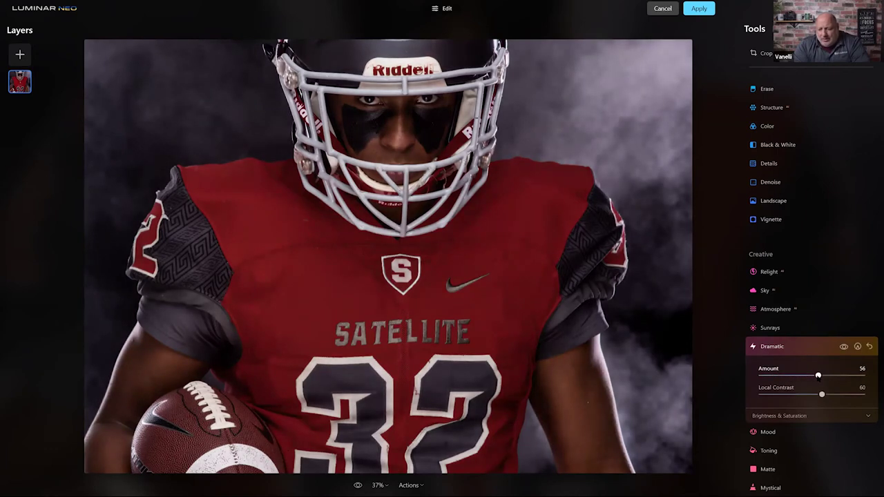
{"action": "left_click_drag", "start_coordinate": [823, 397], "coordinate": [826, 397]}
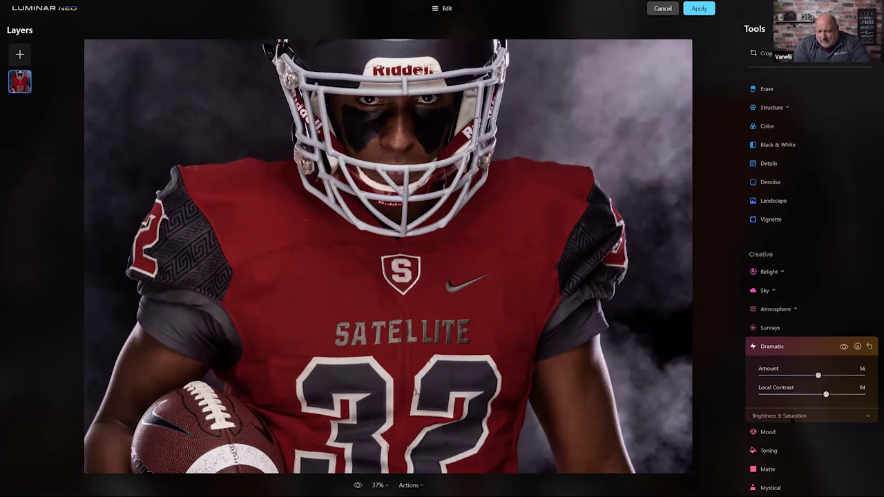
Set the Dramatic effect's Amount to 63 and Brightness to 36, and compare the photo with and without the effect.
{"action": "left_click", "coordinate": [792, 418]}
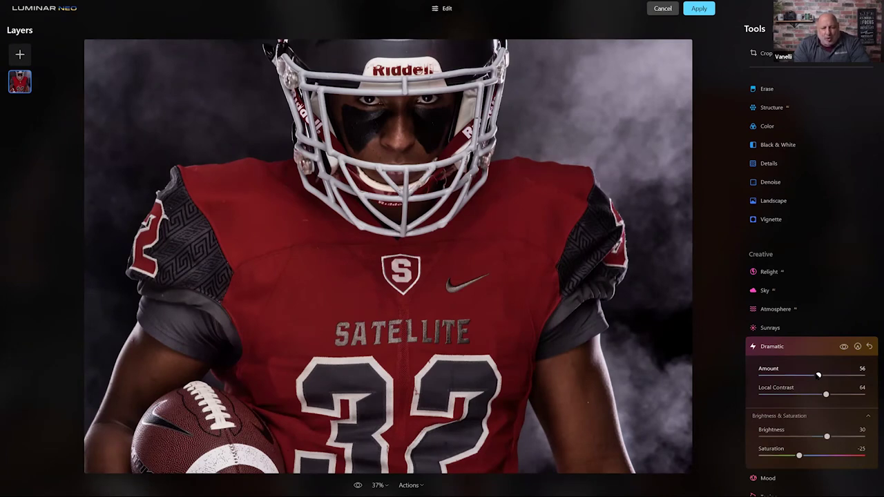
{"action": "left_click_drag", "start_coordinate": [818, 375], "coordinate": [826, 375]}
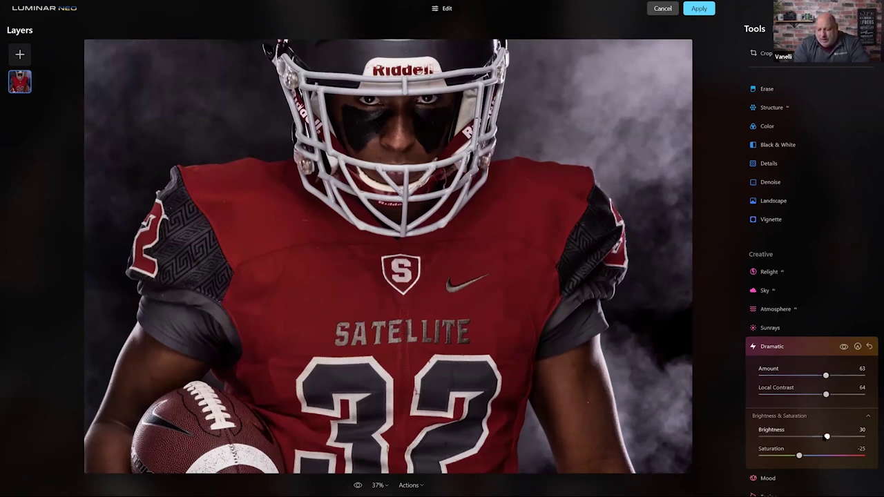
{"action": "left_click_drag", "start_coordinate": [828, 436], "coordinate": [831, 437]}
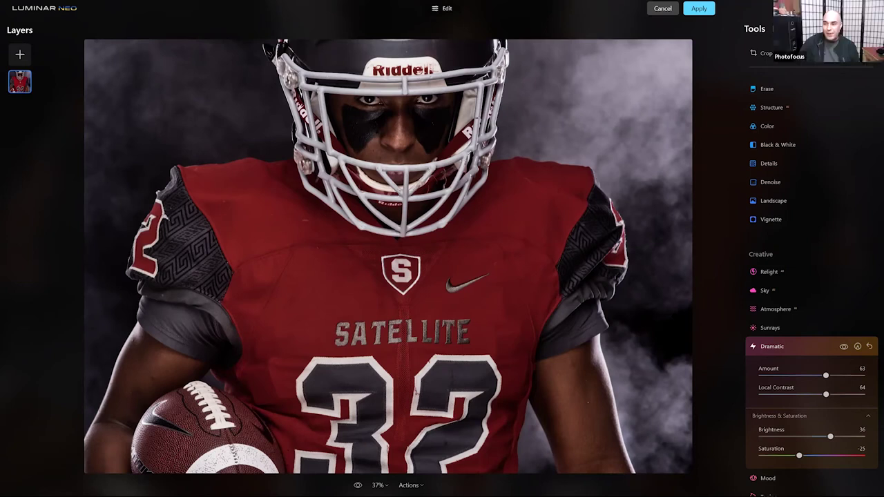
{"action": "left_click", "coordinate": [844, 346]}
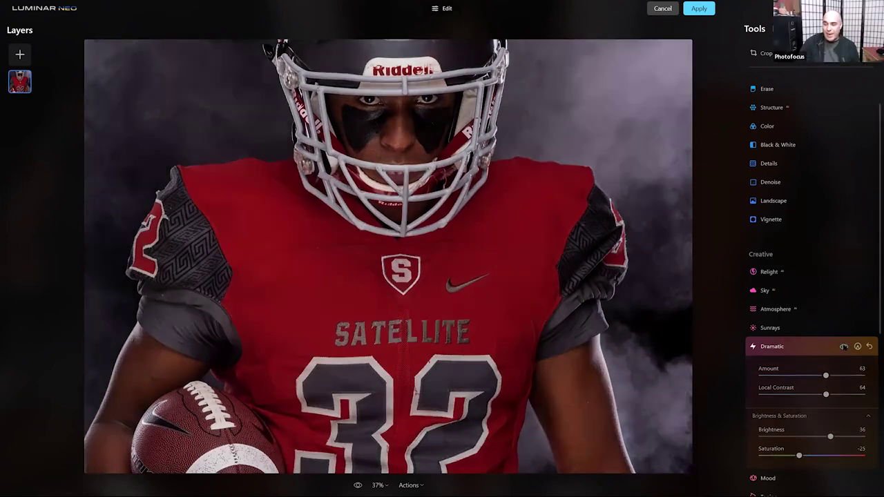
{"action": "left_click", "coordinate": [844, 347]}
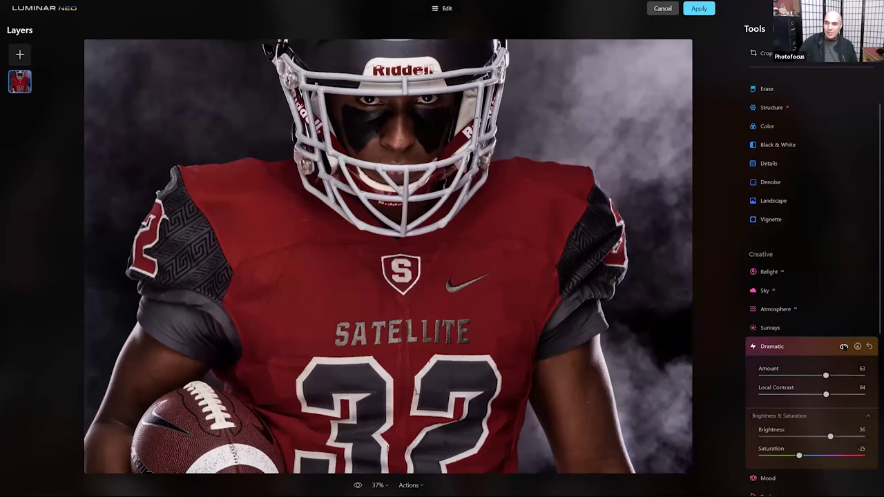
{"action": "left_click", "coordinate": [844, 346]}
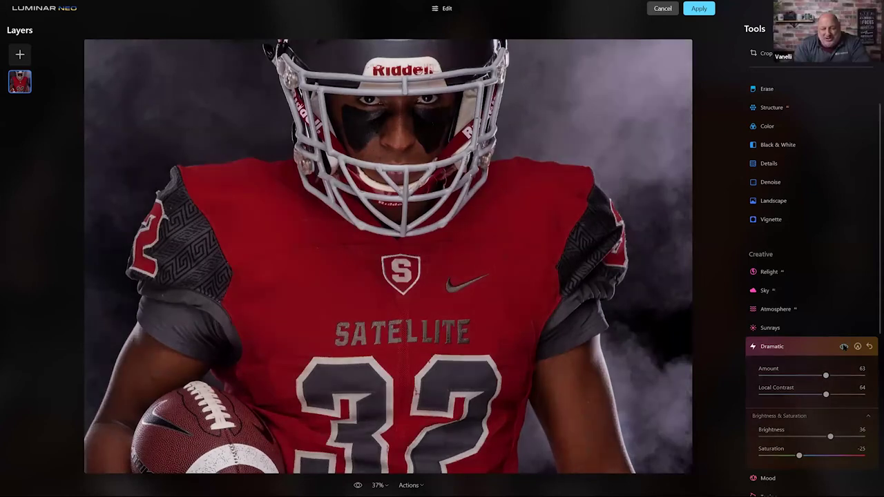
{"action": "left_click", "coordinate": [843, 347]}
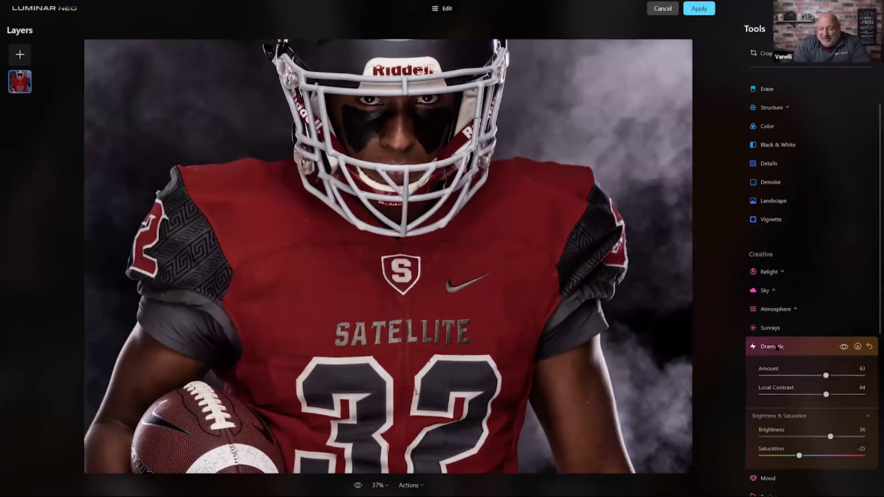
{"action": "left_click", "coordinate": [778, 348]}
Brighten the player's face with the Face AI tool, setting Face Light to 61.
{"action": "scroll", "coordinate": [776, 373], "scroll_direction": "down", "scroll_amount": 5}
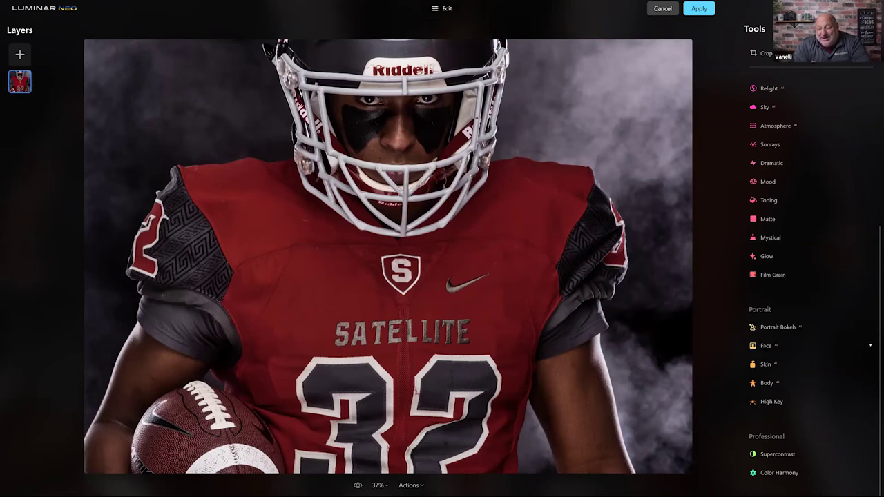
{"action": "left_click", "coordinate": [766, 345]}
{"action": "left_click_drag", "start_coordinate": [761, 375], "coordinate": [823, 375]}
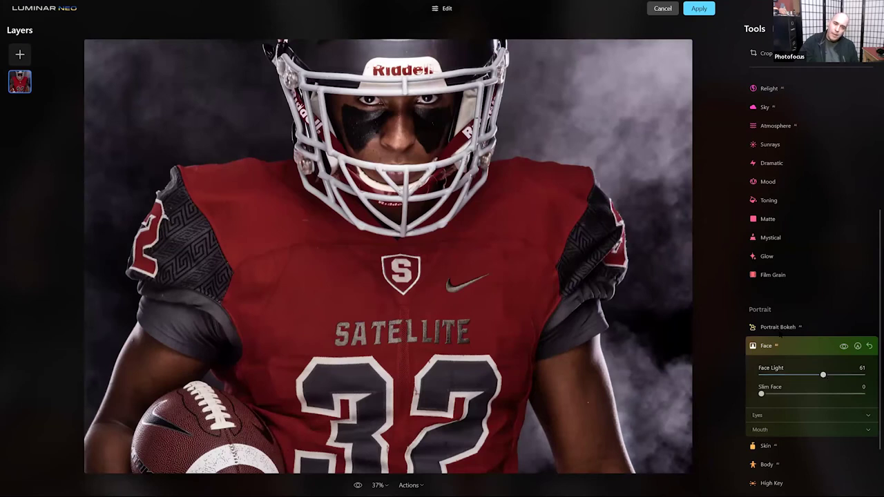
Enhance the photo's texture with the Details tool by setting Medium Details to 31.
{"action": "scroll", "coordinate": [780, 299], "scroll_direction": "up", "scroll_amount": 5}
{"action": "scroll", "coordinate": [781, 299], "scroll_direction": "up", "scroll_amount": 2}
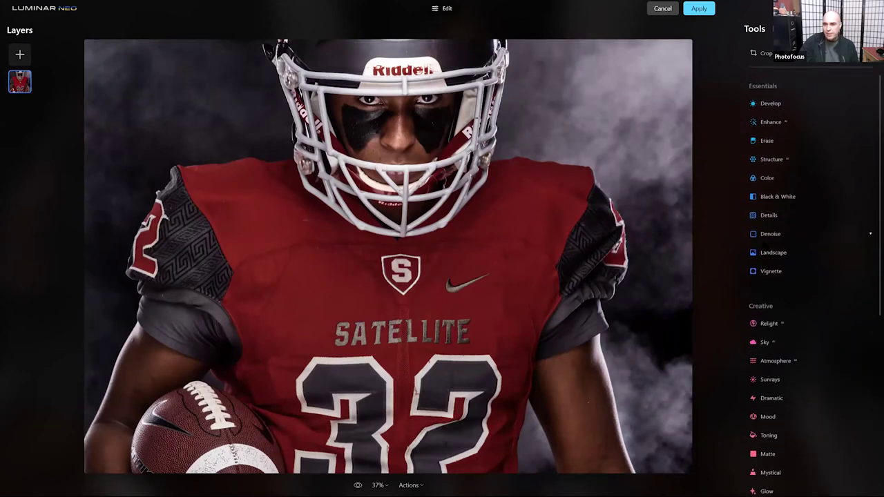
{"action": "left_click", "coordinate": [795, 214]}
{"action": "left_click_drag", "start_coordinate": [812, 150], "coordinate": [827, 150]}
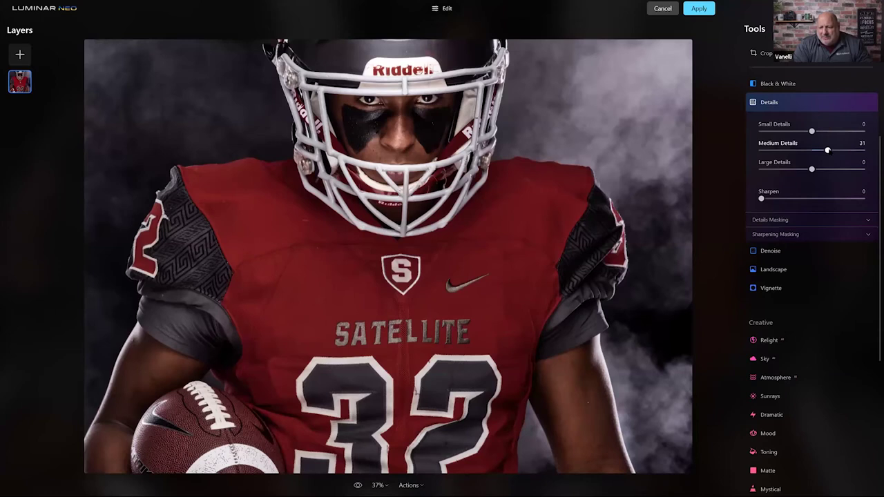
{"action": "left_click", "coordinate": [769, 102]}
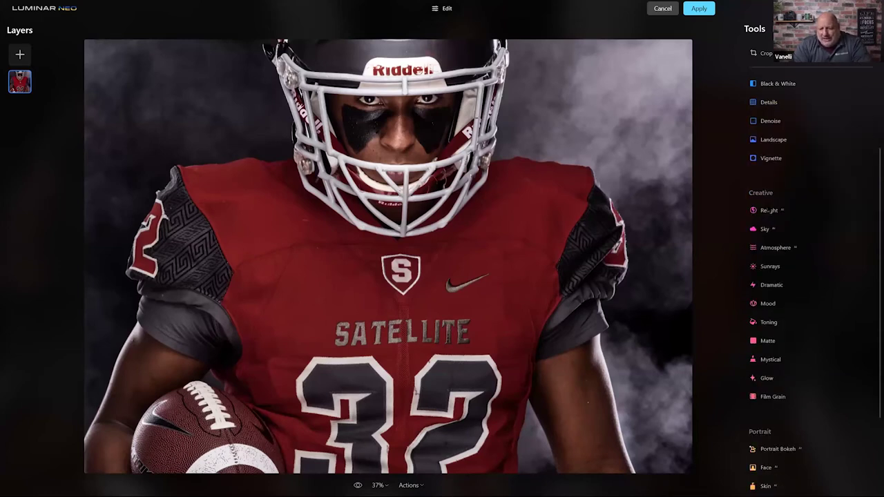
Tint the photo's shadows blue with the Toning tool, using a shadow saturation of 41.
{"action": "left_click", "coordinate": [766, 322]}
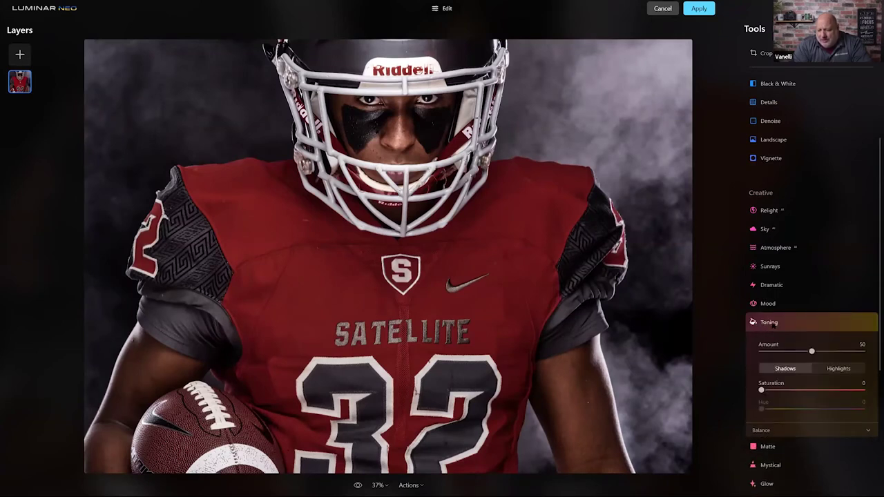
{"action": "scroll", "coordinate": [811, 311], "scroll_direction": "up", "scroll_amount": 1}
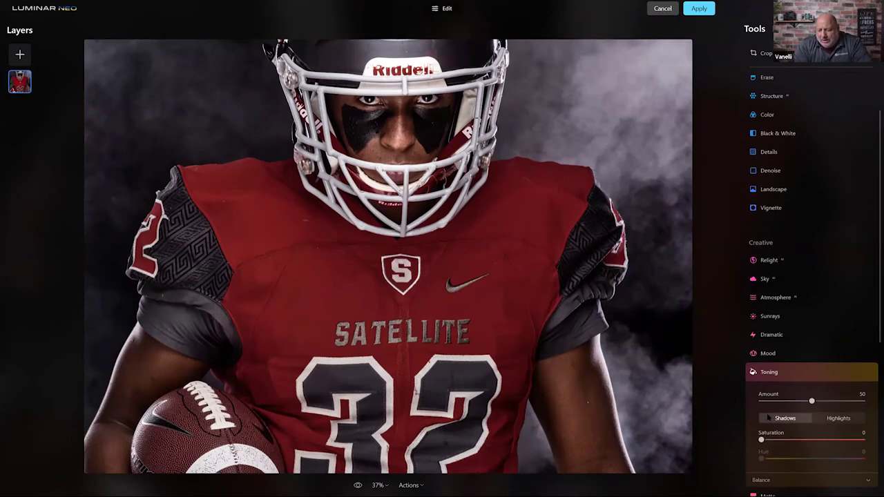
{"action": "scroll", "coordinate": [812, 311], "scroll_direction": "down", "scroll_amount": 3}
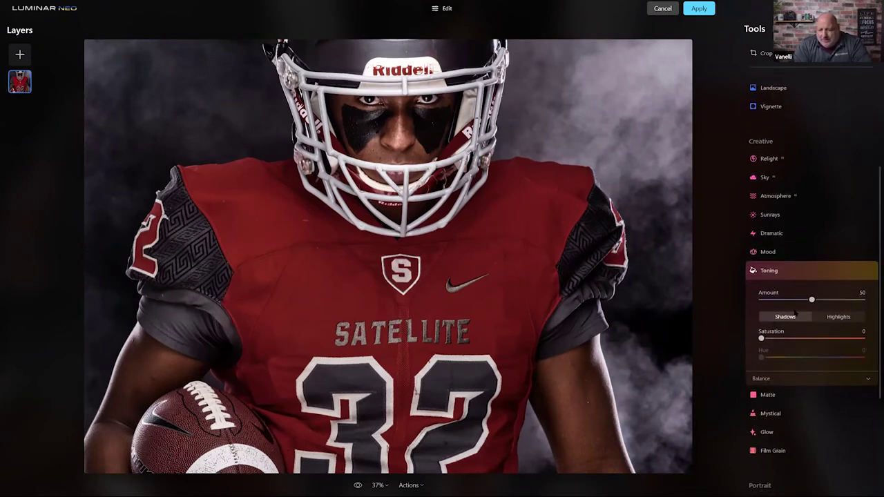
{"action": "left_click_drag", "start_coordinate": [762, 339], "coordinate": [803, 339]}
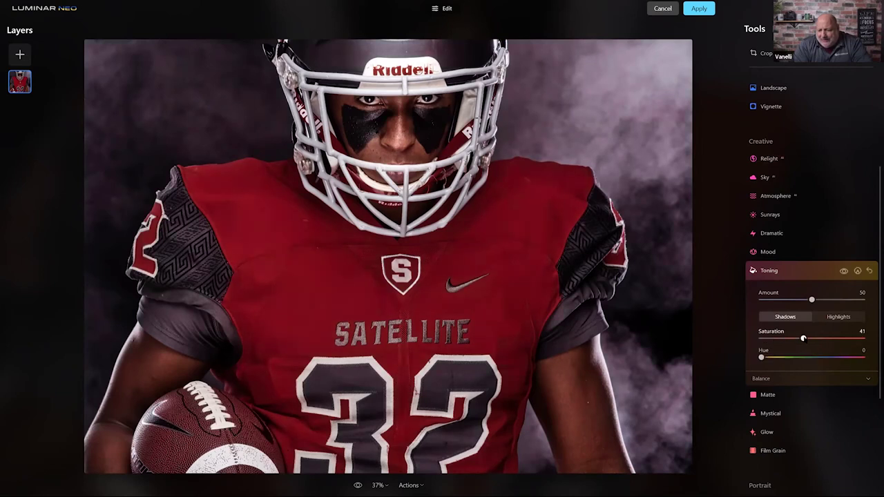
{"action": "left_click_drag", "start_coordinate": [761, 357], "coordinate": [827, 342]}
Tint the highlights blue in Toning, with Saturation 60 and Hue 222.
{"action": "left_click", "coordinate": [827, 319]}
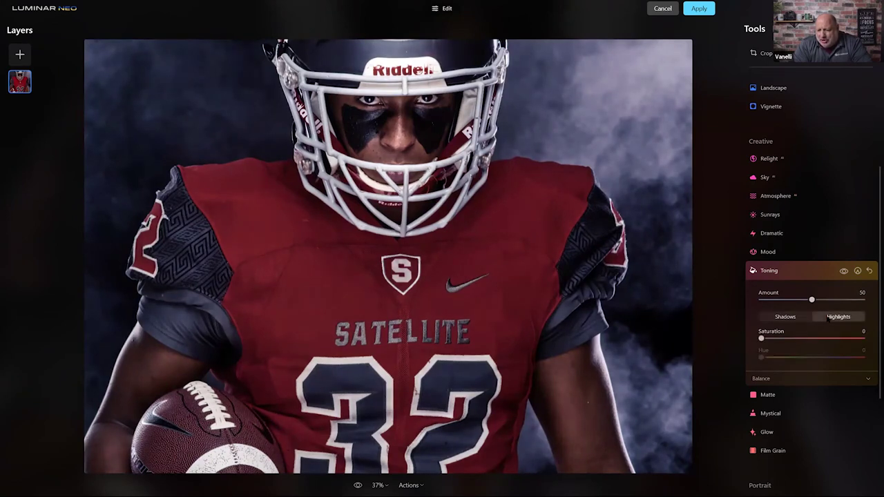
{"action": "left_click_drag", "start_coordinate": [761, 339], "coordinate": [822, 338]}
{"action": "left_click_drag", "start_coordinate": [762, 358], "coordinate": [826, 364]}
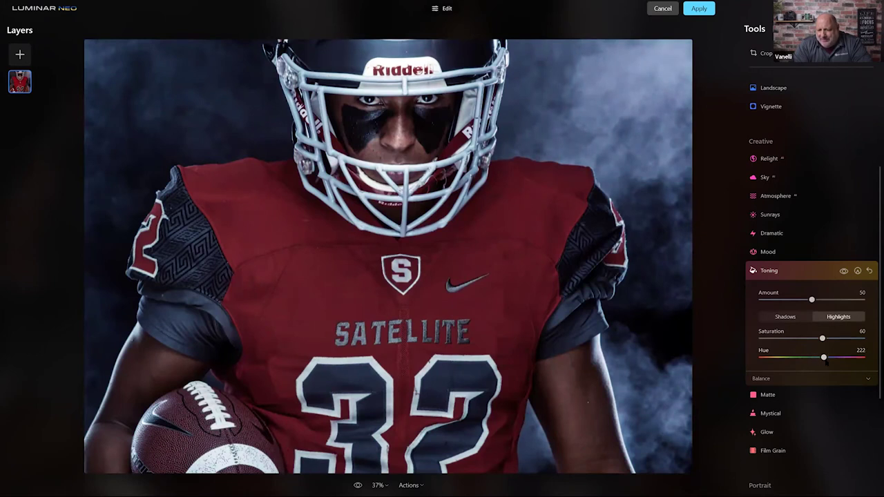
Restrict the Toning effect to the smoky background by painting a mask on both sides of the player with a size 100 brush.
{"action": "left_click", "coordinate": [858, 271]}
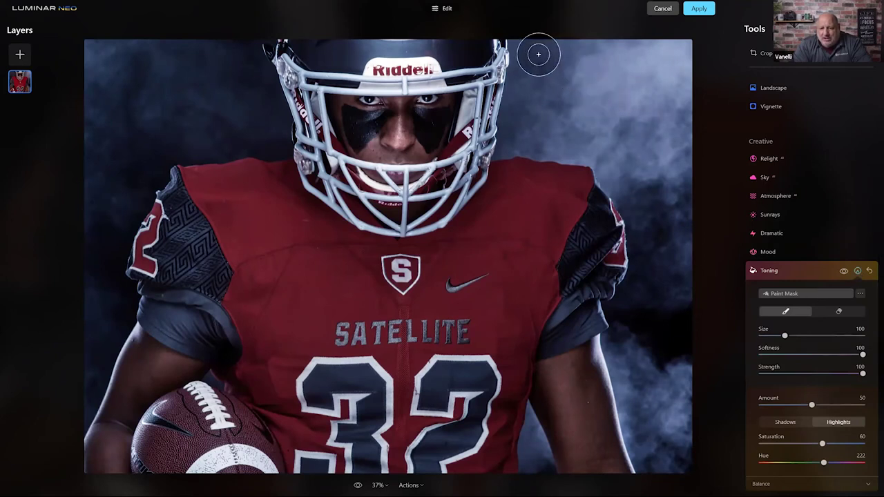
{"action": "mouse_move", "coordinate": [539, 55]}
{"action": "left_mouse_down"}
{"action": "mouse_move", "coordinate": [691, 55]}
{"action": "mouse_move", "coordinate": [532, 74]}
{"action": "mouse_move", "coordinate": [515, 112]}
{"action": "mouse_move", "coordinate": [518, 138]}
{"action": "mouse_move", "coordinate": [697, 146]}
{"action": "mouse_move", "coordinate": [519, 88]}
{"action": "mouse_move", "coordinate": [731, 114]}
{"action": "left_mouse_up"}
{"action": "mouse_move", "coordinate": [619, 125]}
{"action": "left_mouse_down"}
{"action": "mouse_move", "coordinate": [534, 137]}
{"action": "mouse_move", "coordinate": [652, 178]}
{"action": "mouse_move", "coordinate": [655, 206]}
{"action": "mouse_move", "coordinate": [644, 175]}
{"action": "mouse_move", "coordinate": [606, 167]}
{"action": "left_mouse_up"}
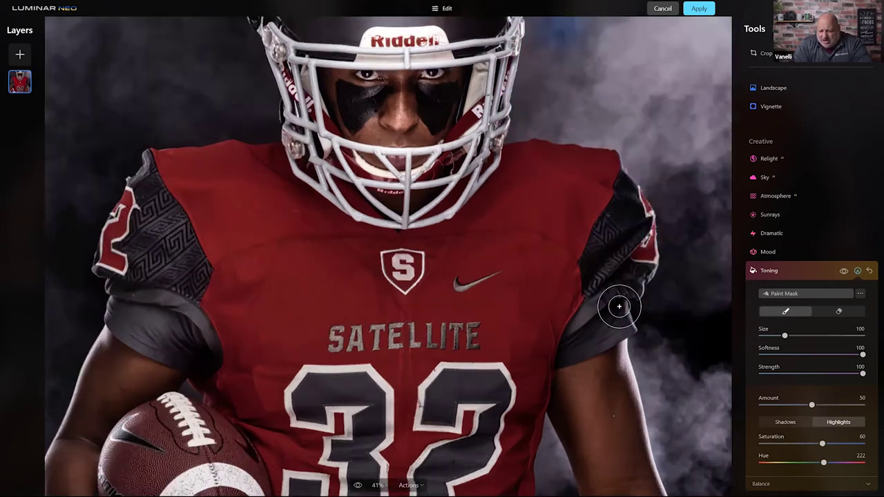
{"action": "mouse_move", "coordinate": [619, 306]}
{"action": "left_mouse_down"}
{"action": "mouse_move", "coordinate": [657, 273]}
{"action": "mouse_move", "coordinate": [663, 177]}
{"action": "mouse_move", "coordinate": [675, 296]}
{"action": "mouse_move", "coordinate": [703, 163]}
{"action": "mouse_move", "coordinate": [693, 350]}
{"action": "mouse_move", "coordinate": [736, 232]}
{"action": "mouse_move", "coordinate": [700, 428]}
{"action": "mouse_move", "coordinate": [707, 480]}
{"action": "mouse_move", "coordinate": [730, 445]}
{"action": "mouse_move", "coordinate": [712, 478]}
{"action": "mouse_move", "coordinate": [684, 372]}
{"action": "mouse_move", "coordinate": [658, 315]}
{"action": "mouse_move", "coordinate": [659, 369]}
{"action": "mouse_move", "coordinate": [682, 456]}
{"action": "mouse_move", "coordinate": [702, 487]}
{"action": "mouse_move", "coordinate": [676, 456]}
{"action": "mouse_move", "coordinate": [653, 343]}
{"action": "left_mouse_up"}
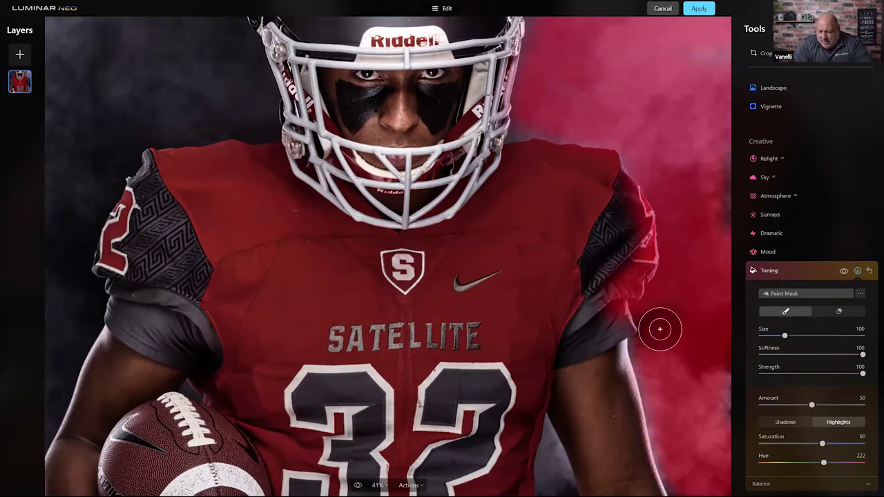
{"action": "key", "text": "ctrl+z"}
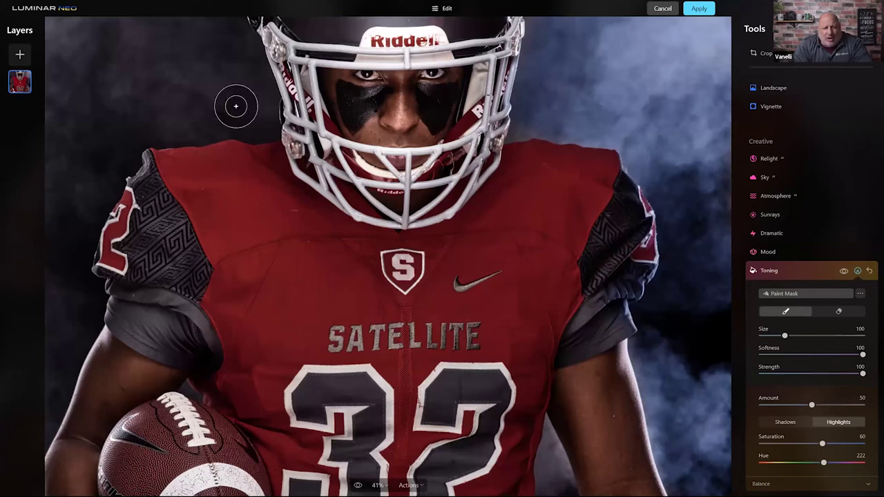
{"action": "key", "text": "ctrl+y"}
{"action": "mouse_move", "coordinate": [55, 36]}
{"action": "left_mouse_down"}
{"action": "mouse_move", "coordinate": [227, 69]}
{"action": "mouse_move", "coordinate": [173, 88]}
{"action": "mouse_move", "coordinate": [205, 94]}
{"action": "mouse_move", "coordinate": [228, 89]}
{"action": "mouse_move", "coordinate": [236, 74]}
{"action": "mouse_move", "coordinate": [248, 120]}
{"action": "mouse_move", "coordinate": [94, 134]}
{"action": "mouse_move", "coordinate": [80, 80]}
{"action": "mouse_move", "coordinate": [55, 92]}
{"action": "mouse_move", "coordinate": [49, 40]}
{"action": "mouse_move", "coordinate": [52, 151]}
{"action": "mouse_move", "coordinate": [116, 50]}
{"action": "mouse_move", "coordinate": [101, 106]}
{"action": "mouse_move", "coordinate": [183, 69]}
{"action": "mouse_move", "coordinate": [225, 36]}
{"action": "mouse_move", "coordinate": [243, 43]}
{"action": "mouse_move", "coordinate": [257, 122]}
{"action": "mouse_move", "coordinate": [160, 121]}
{"action": "mouse_move", "coordinate": [93, 152]}
{"action": "mouse_move", "coordinate": [54, 235]}
{"action": "mouse_move", "coordinate": [66, 333]}
{"action": "mouse_move", "coordinate": [56, 331]}
{"action": "mouse_move", "coordinate": [43, 360]}
{"action": "mouse_move", "coordinate": [45, 415]}
{"action": "mouse_move", "coordinate": [77, 359]}
{"action": "mouse_move", "coordinate": [90, 302]}
{"action": "mouse_move", "coordinate": [89, 220]}
{"action": "mouse_move", "coordinate": [104, 176]}
{"action": "mouse_move", "coordinate": [127, 152]}
{"action": "mouse_move", "coordinate": [168, 137]}
{"action": "mouse_move", "coordinate": [260, 135]}
{"action": "mouse_move", "coordinate": [133, 127]}
{"action": "mouse_move", "coordinate": [42, 175]}
{"action": "mouse_move", "coordinate": [30, 225]}
{"action": "left_mouse_up"}
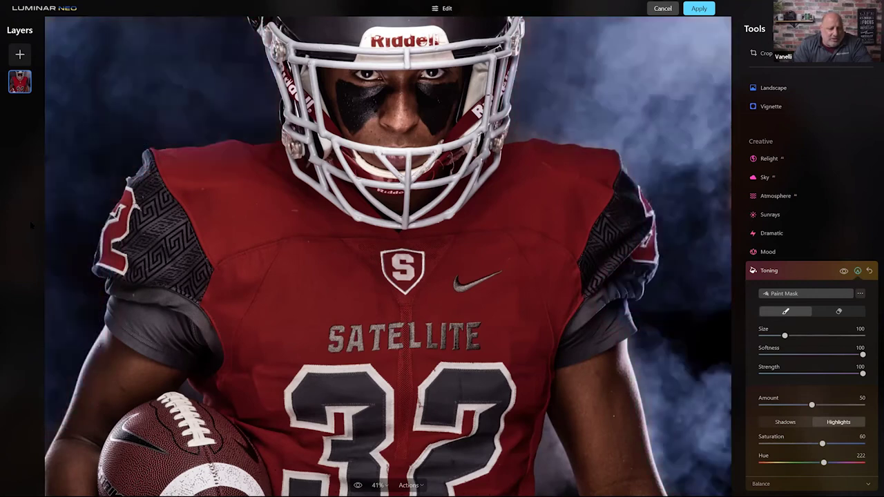
{"action": "key", "text": "ctrl+0"}
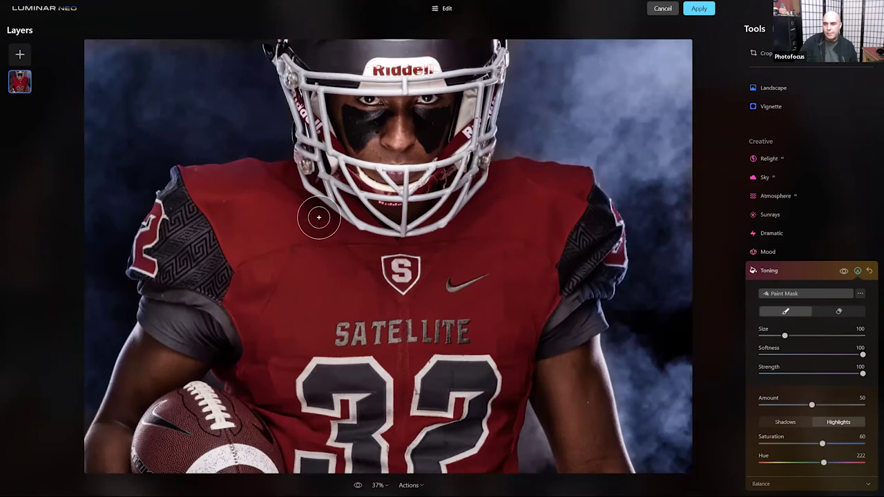
Bring out texture across the photo with the Structure tool, setting Amount to 53 and raising Boost.
{"action": "left_click", "coordinate": [767, 270]}
{"action": "scroll", "coordinate": [783, 143], "scroll_direction": "up", "scroll_amount": 5}
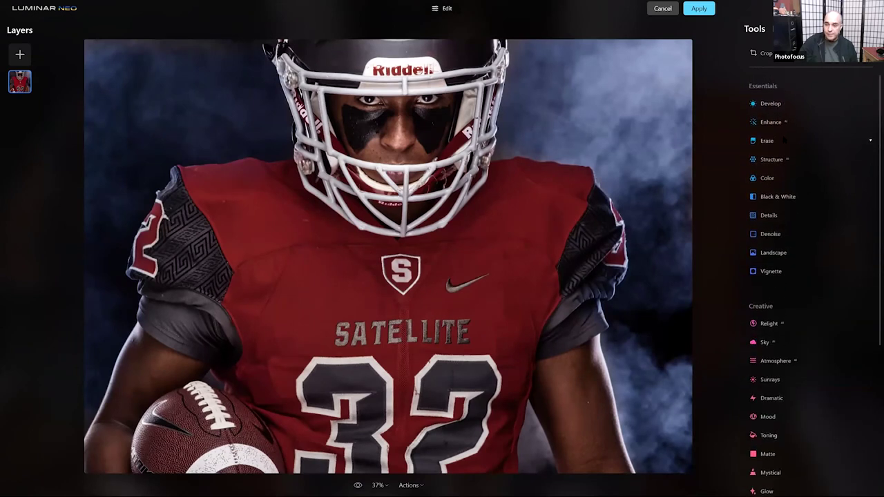
{"action": "left_click", "coordinate": [777, 159]}
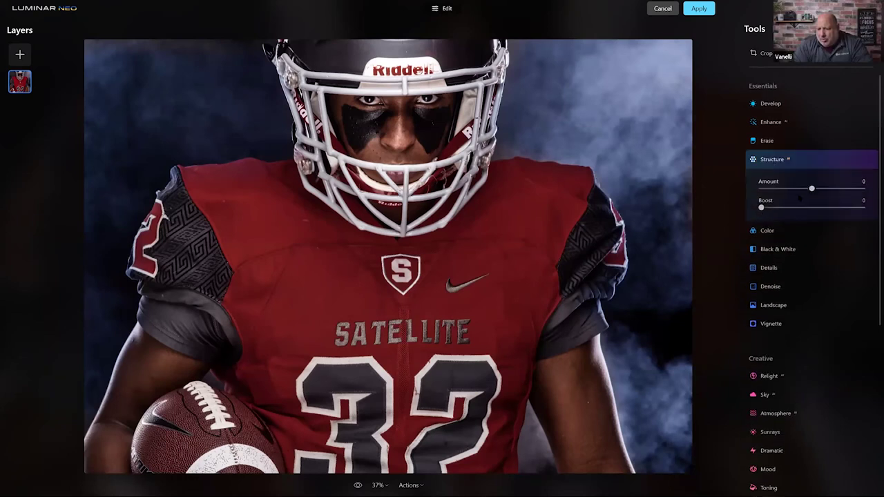
{"action": "left_click_drag", "start_coordinate": [811, 188], "coordinate": [840, 192]}
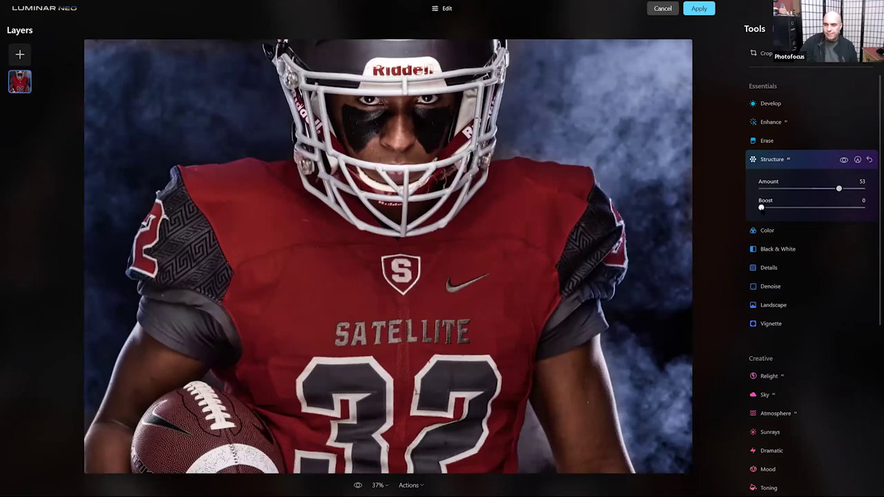
{"action": "left_click_drag", "start_coordinate": [762, 208], "coordinate": [783, 208]}
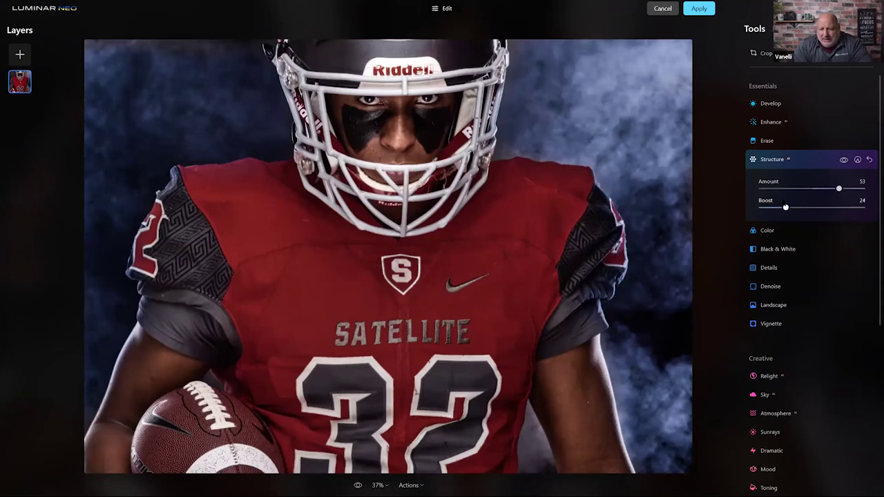
{"action": "left_click_drag", "start_coordinate": [791, 209], "coordinate": [794, 208]}
Add a vignette around the player with Amount -50, Size 25 and Inner Light 33.
{"action": "left_click", "coordinate": [771, 323]}
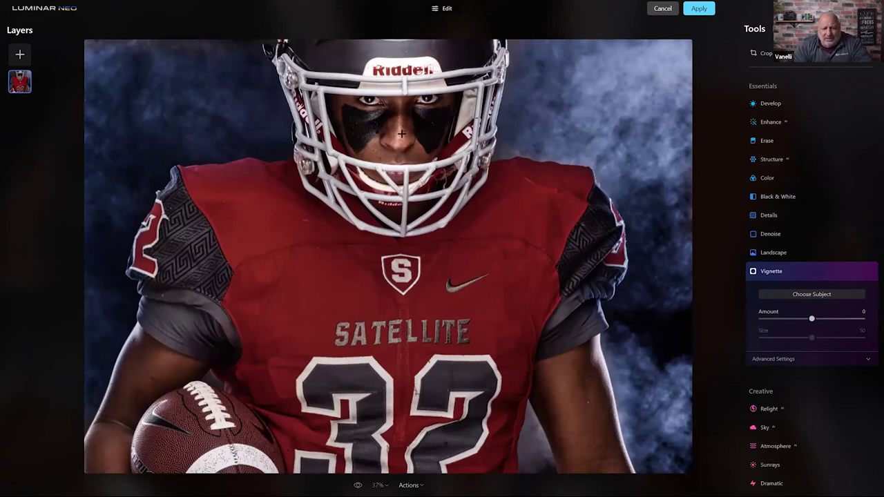
{"action": "left_click_drag", "start_coordinate": [812, 319], "coordinate": [761, 318]}
{"action": "left_click_drag", "start_coordinate": [812, 338], "coordinate": [761, 338]}
{"action": "left_click_drag", "start_coordinate": [553, 262], "coordinate": [330, 156]}
{"action": "left_click_drag", "start_coordinate": [228, 165], "coordinate": [384, 152]}
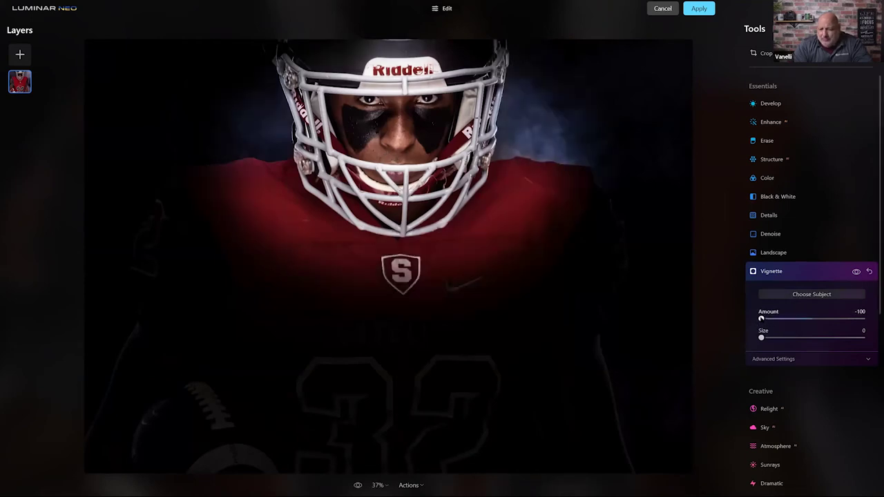
{"action": "left_click_drag", "start_coordinate": [761, 318], "coordinate": [786, 318]}
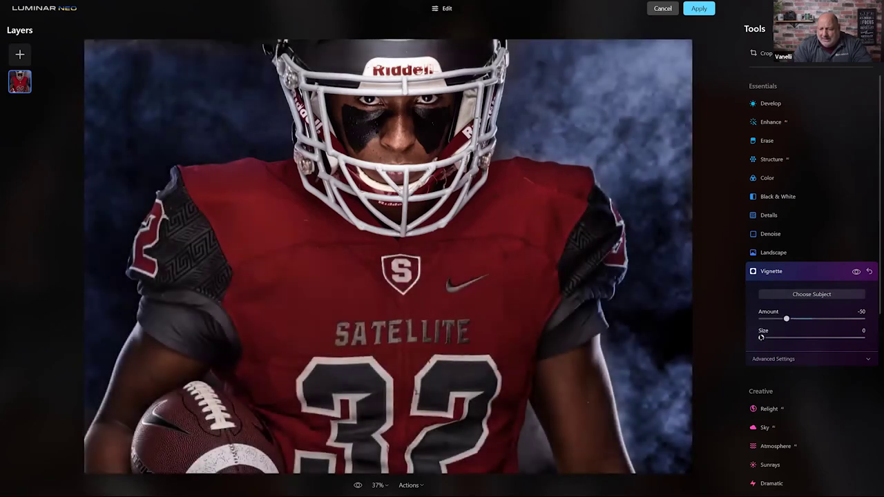
{"action": "left_click_drag", "start_coordinate": [762, 338], "coordinate": [787, 338]}
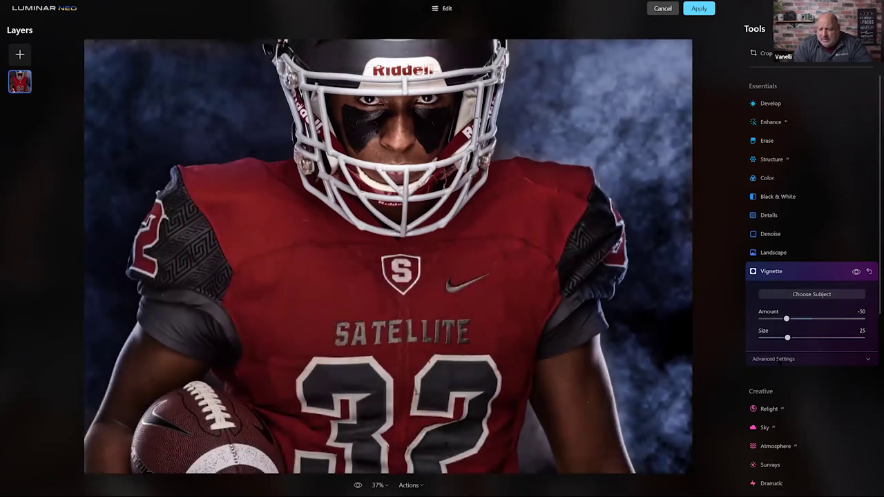
{"action": "left_click", "coordinate": [774, 358]}
{"action": "left_click_drag", "start_coordinate": [762, 418], "coordinate": [796, 418]}
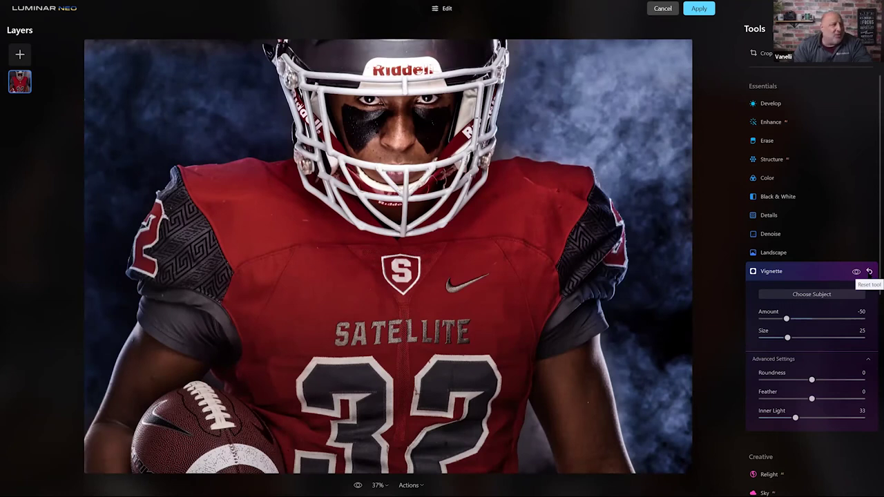
Compare the photo with and without the vignette, and the whole edit against the original.
{"action": "left_click", "coordinate": [857, 272]}
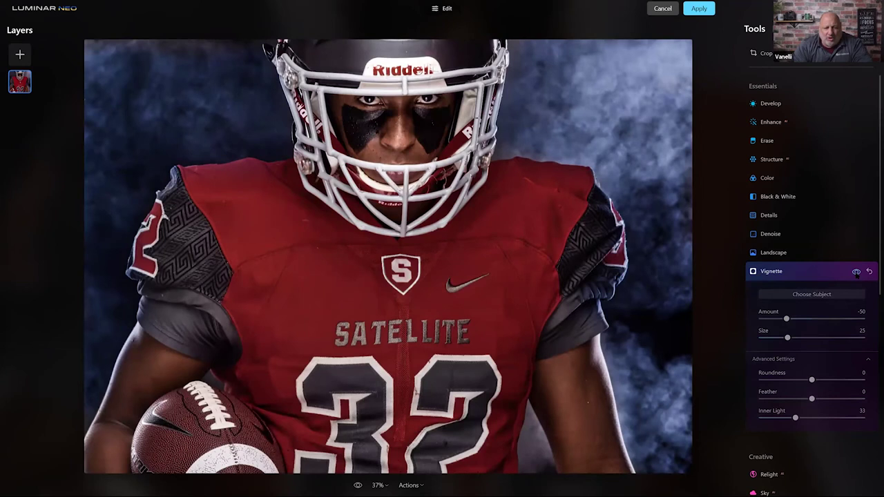
{"action": "left_click", "coordinate": [857, 271]}
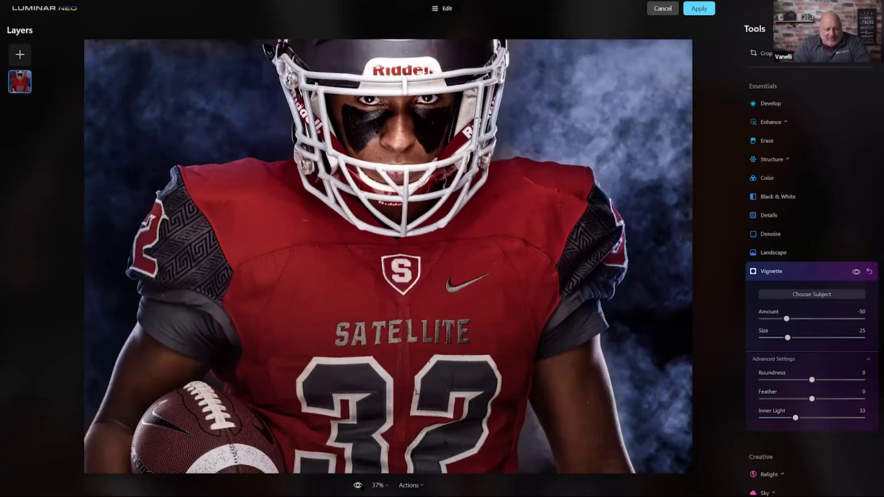
{"action": "left_click", "coordinate": [358, 485]}
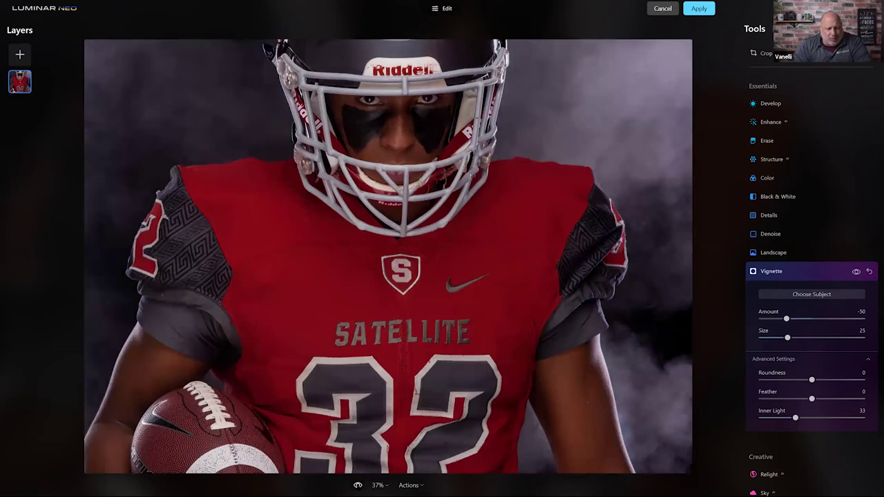
{"action": "left_click", "coordinate": [358, 484]}
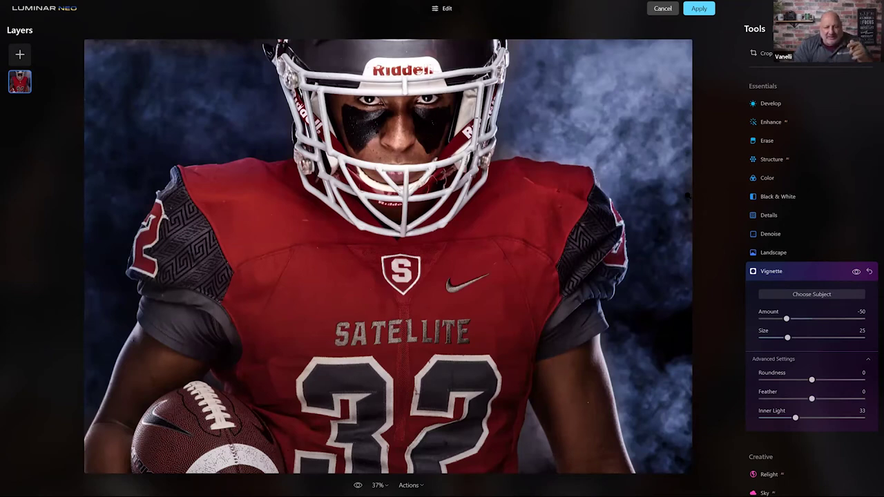
Apply the edits to return the photo to Lightroom Classic and preview it in Lights Out mode.
{"action": "left_click", "coordinate": [705, 9]}
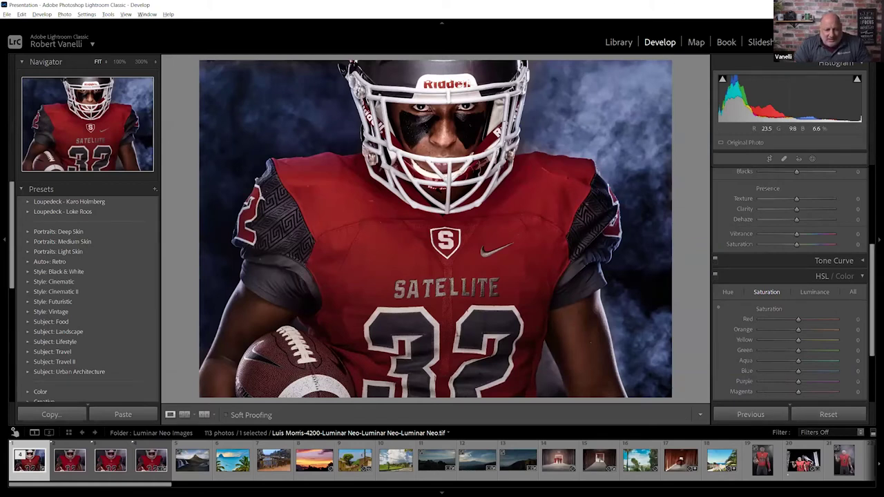
{"action": "key", "text": "l"}
{"action": "key", "text": "l"}
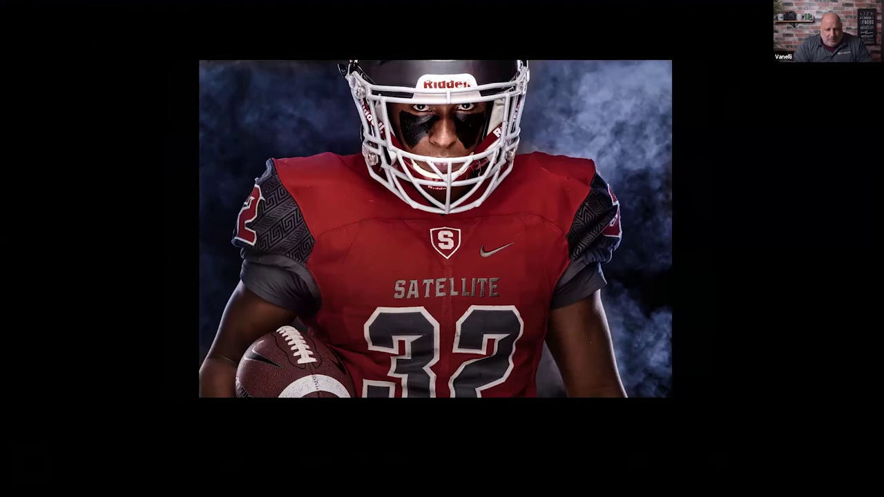
{"action": "key", "text": "l"}
Sort the Library grid by File Name and look over the player photos around the edited version.
{"action": "key", "text": "g"}
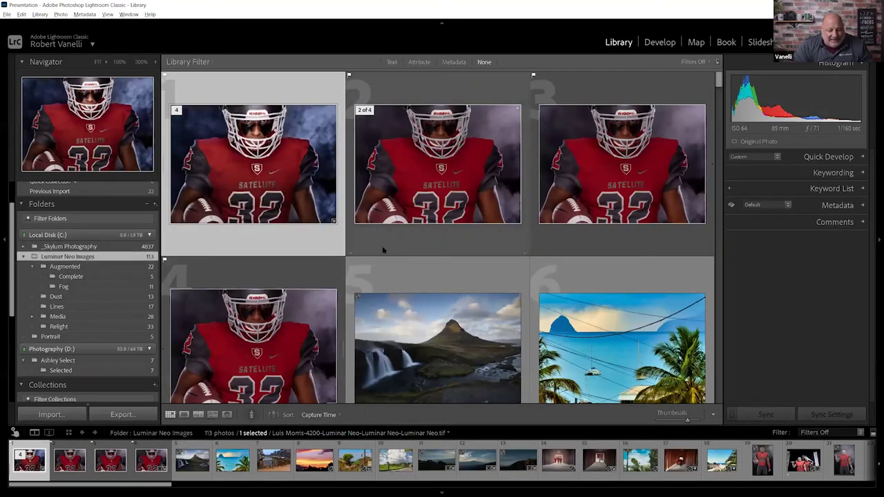
{"action": "left_click", "coordinate": [331, 415]}
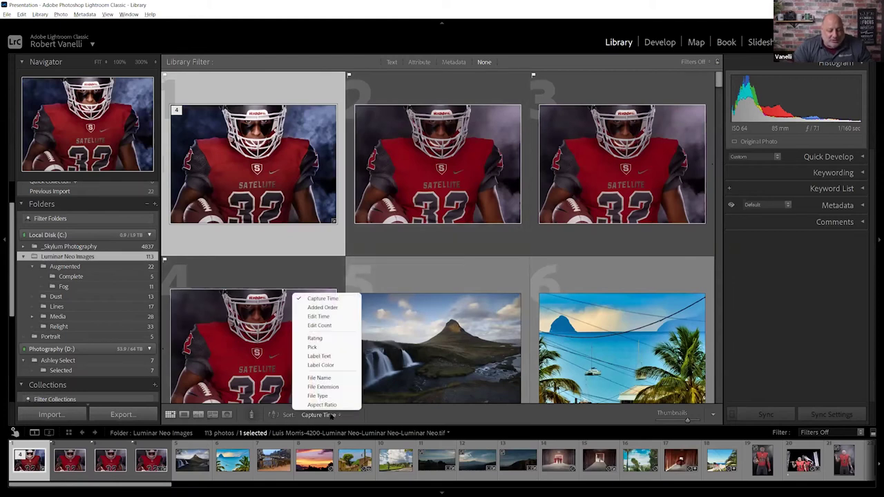
{"action": "left_click", "coordinate": [321, 378]}
{"action": "scroll", "coordinate": [352, 309], "scroll_direction": "down", "scroll_amount": 2}
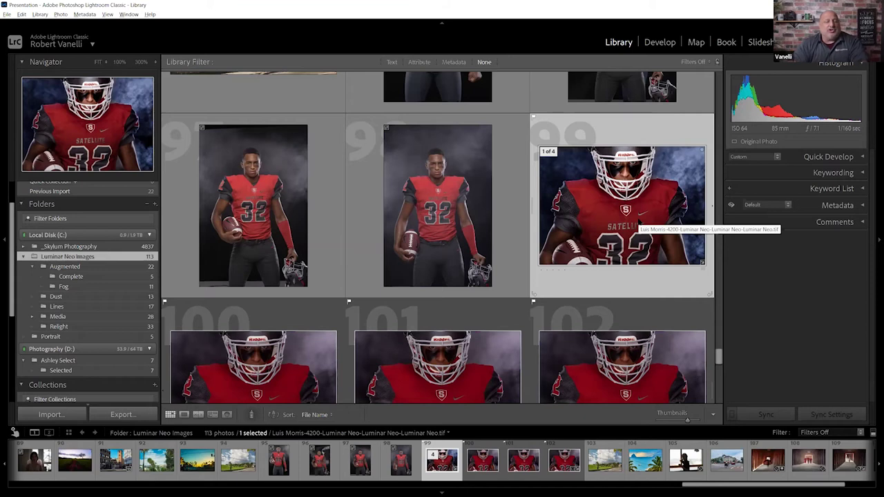
{"action": "mouse_move", "coordinate": [852, 6]}
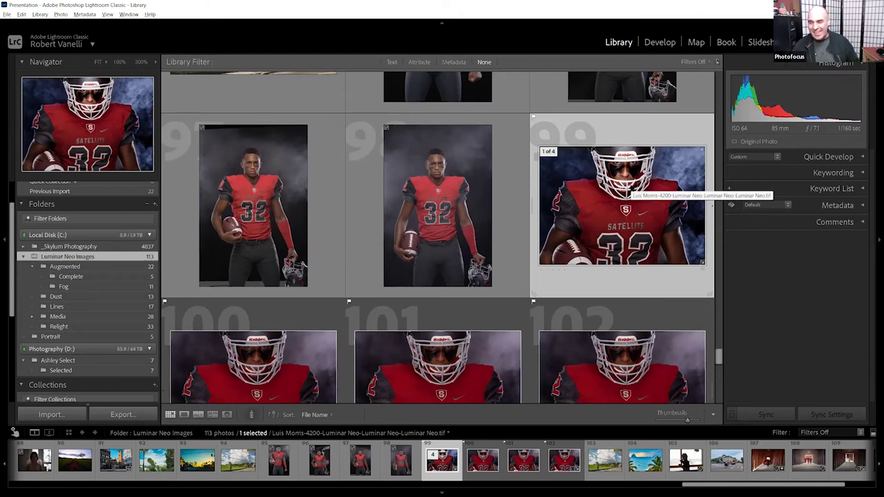
{"action": "scroll", "coordinate": [631, 188], "scroll_direction": "down", "scroll_amount": 3}
{"action": "scroll", "coordinate": [631, 188], "scroll_direction": "up", "scroll_amount": 3}
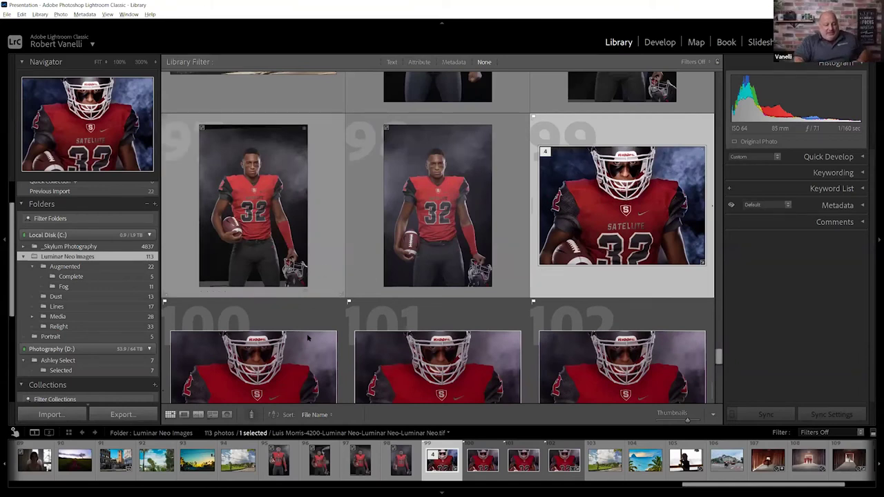
Sort the Library grid by Capture Time again and select the second version of the player photo.
{"action": "left_click", "coordinate": [316, 415]}
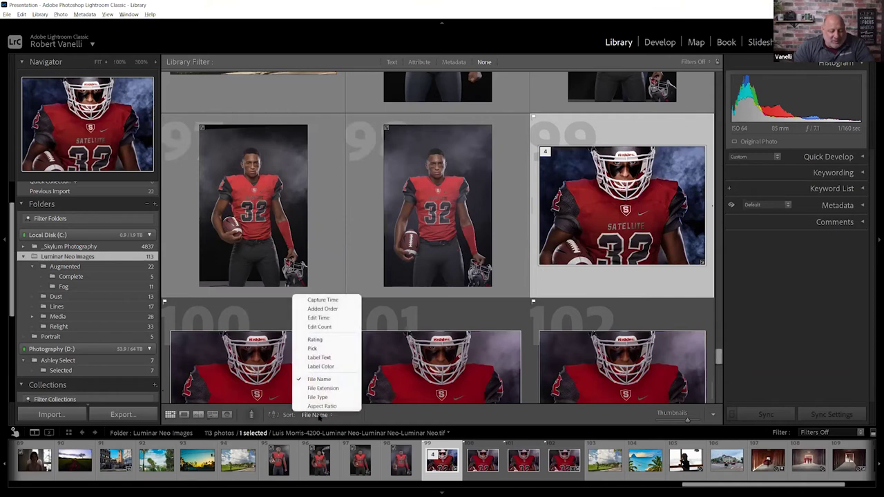
{"action": "left_click", "coordinate": [323, 300]}
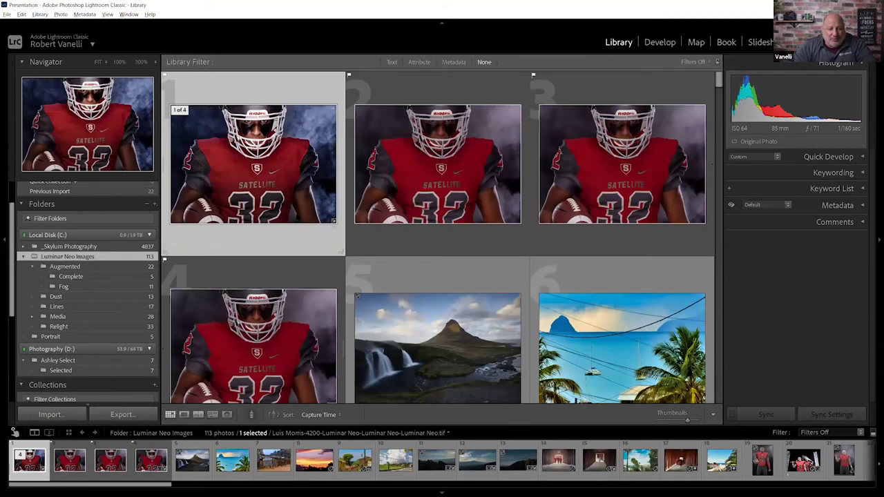
{"action": "left_click", "coordinate": [394, 219]}
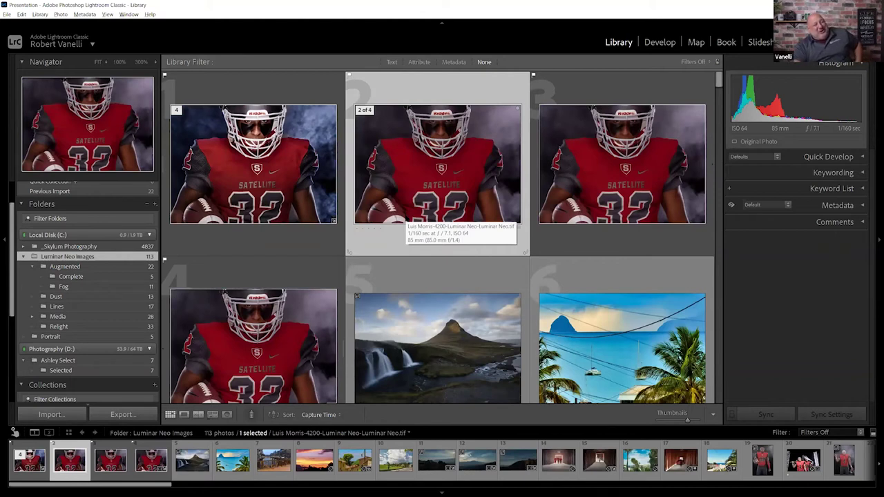
Show the blue-toned player photo in Loupe view and examine it in Lights Out mode.
{"action": "left_click", "coordinate": [254, 165]}
{"action": "key", "text": "e"}
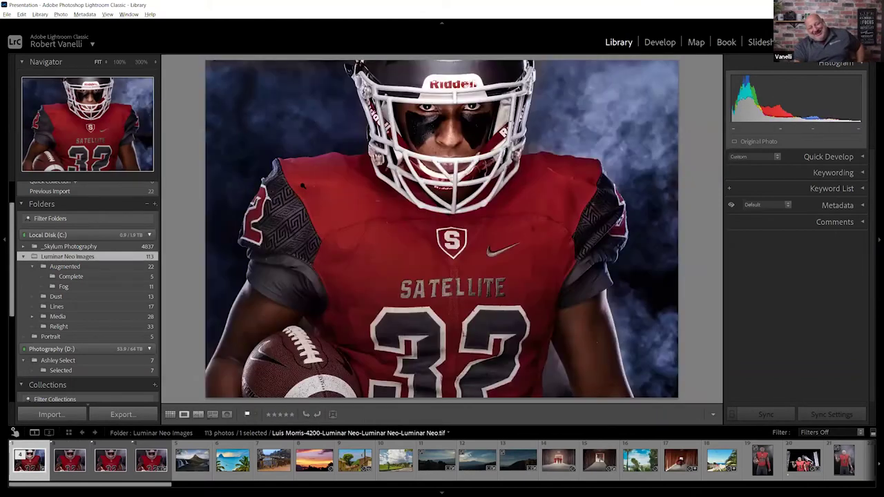
{"action": "key", "text": "l"}
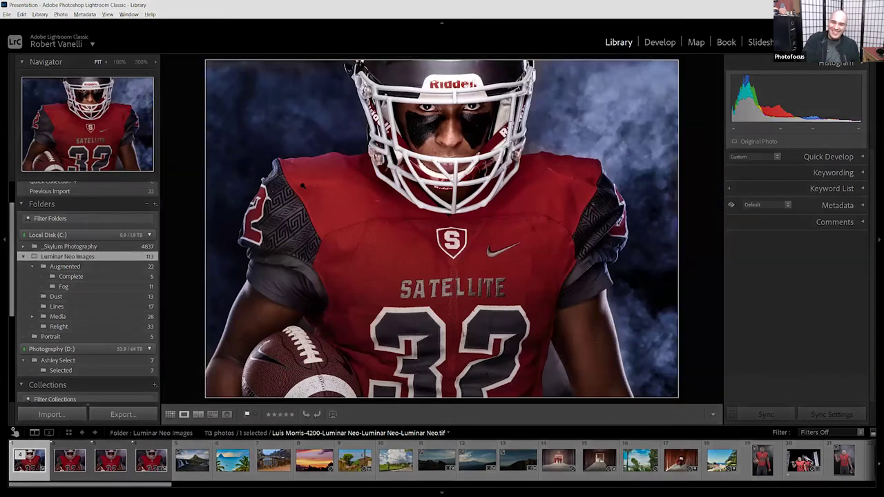
{"action": "key", "text": "l"}
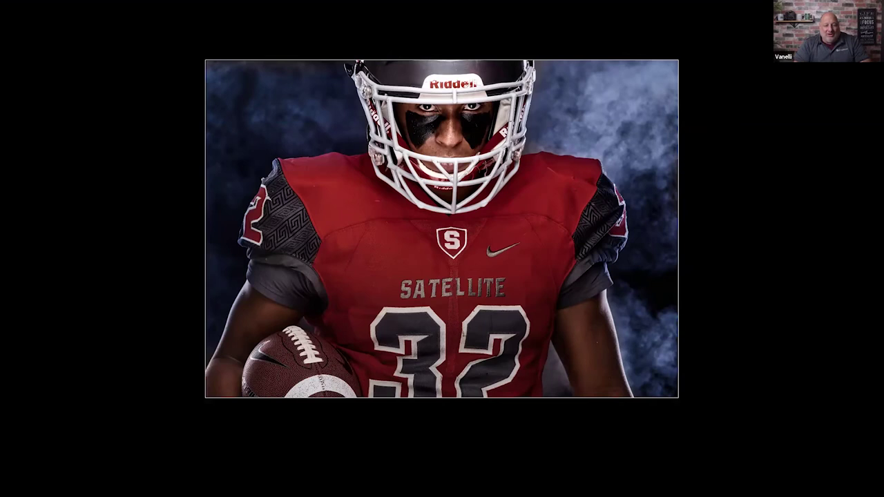
{"action": "key", "text": "l"}
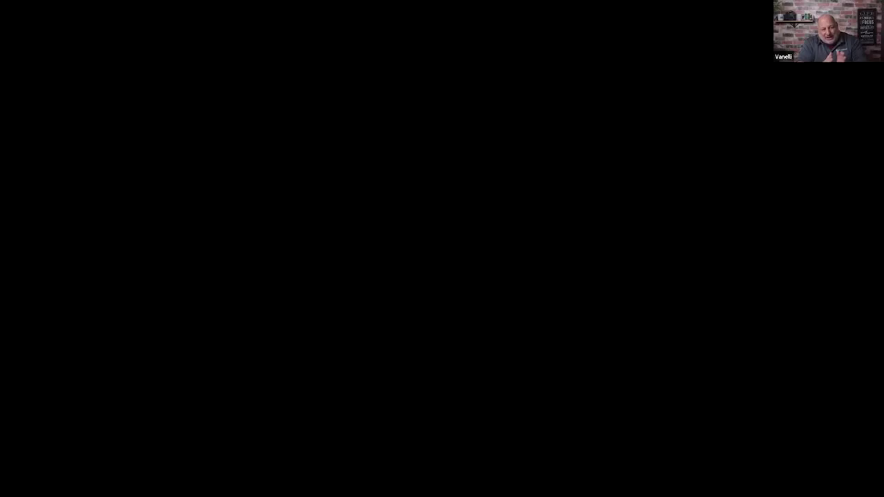
{"action": "key", "text": "super+Tab"}
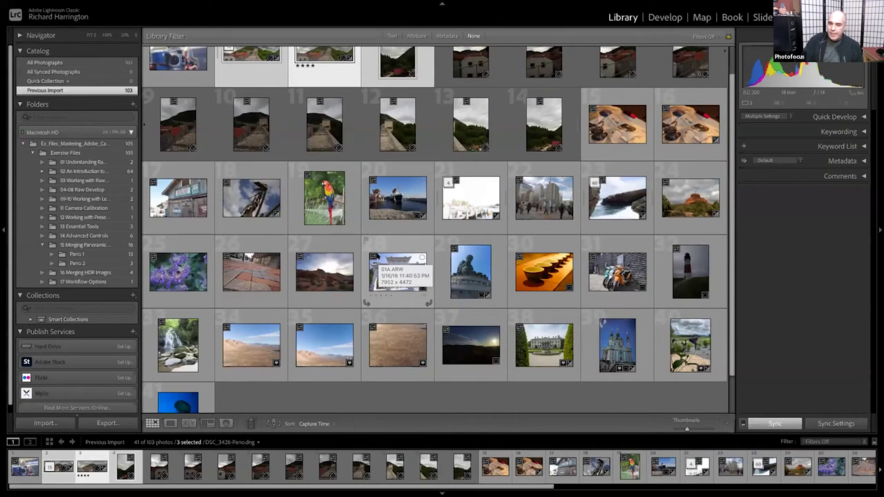
{"action": "scroll", "coordinate": [376, 255], "scroll_direction": "up", "scroll_amount": 1}
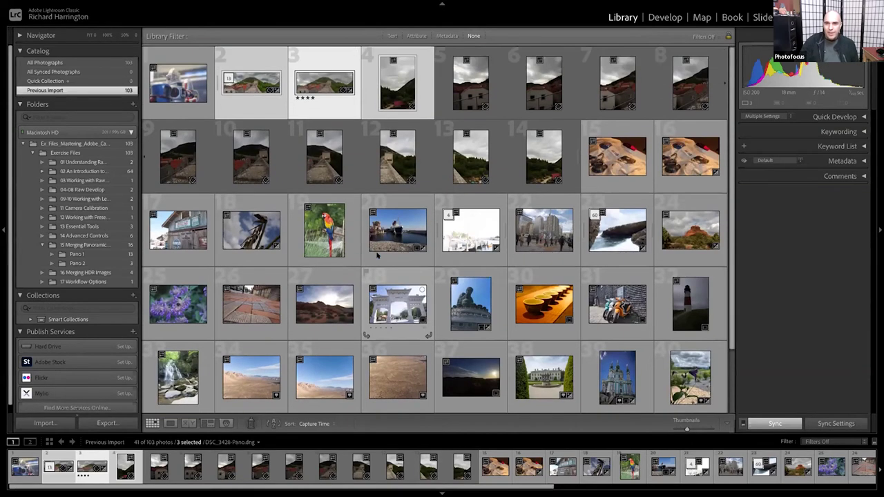
Select the stacked panorama and its source frames, photos 2 through 14, in the Library grid.
{"action": "left_click", "coordinate": [365, 49]}
{"action": "left_click", "coordinate": [246, 51]}
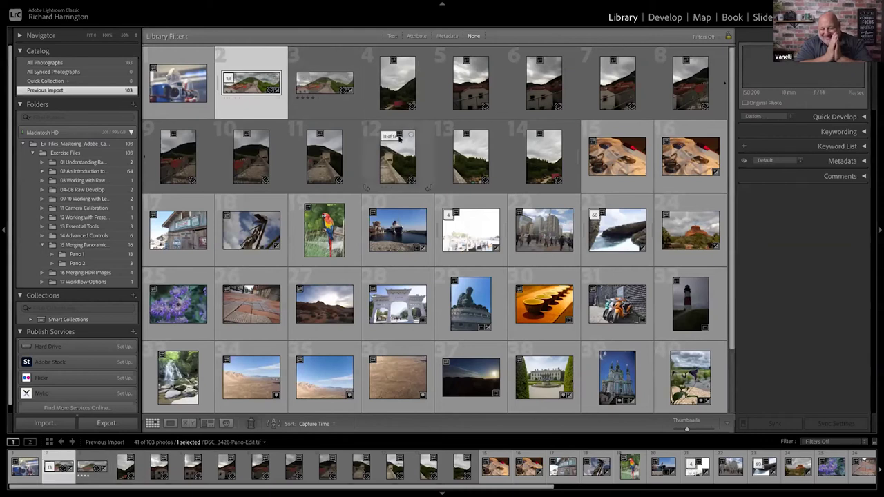
{"action": "left_click", "coordinate": [522, 152], "text": "shift"}
{"action": "right_click", "coordinate": [525, 143]}
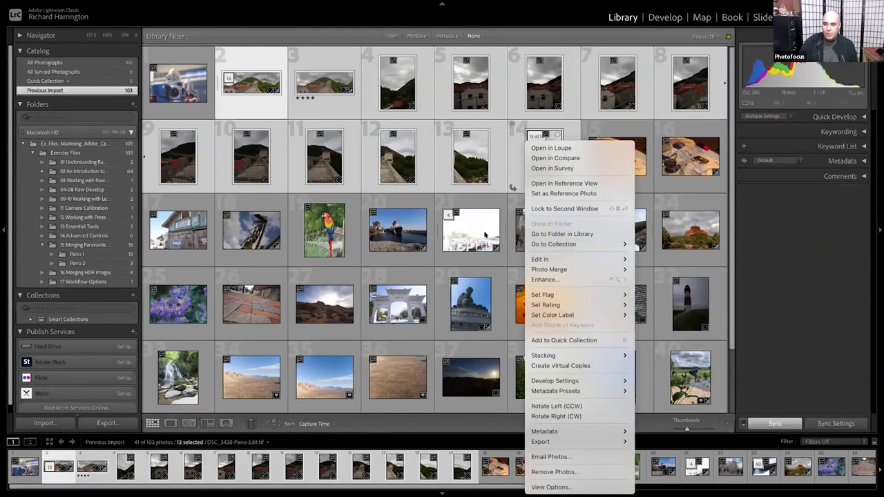
{"action": "left_click", "coordinate": [431, 191]}
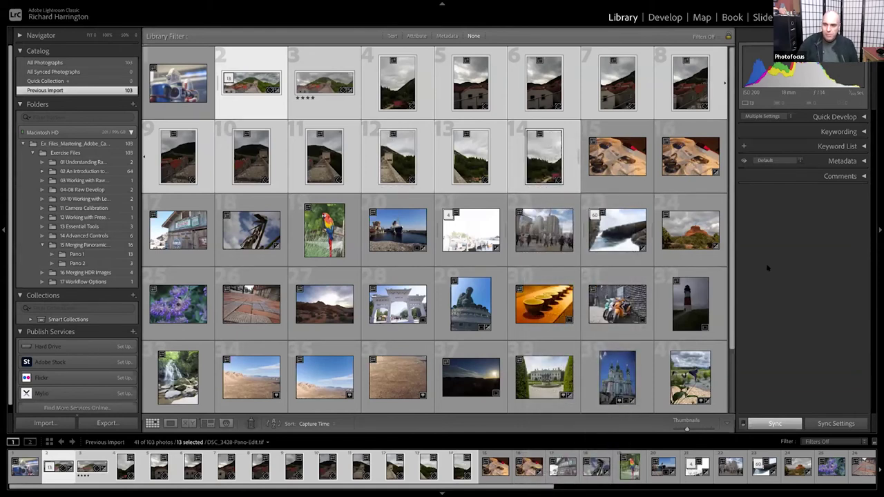
Deselect the panorama photos and open the rocky seascape P4050867.dng in the Develop module, shown in full.
{"action": "scroll", "coordinate": [711, 273], "scroll_direction": "down", "scroll_amount": 2}
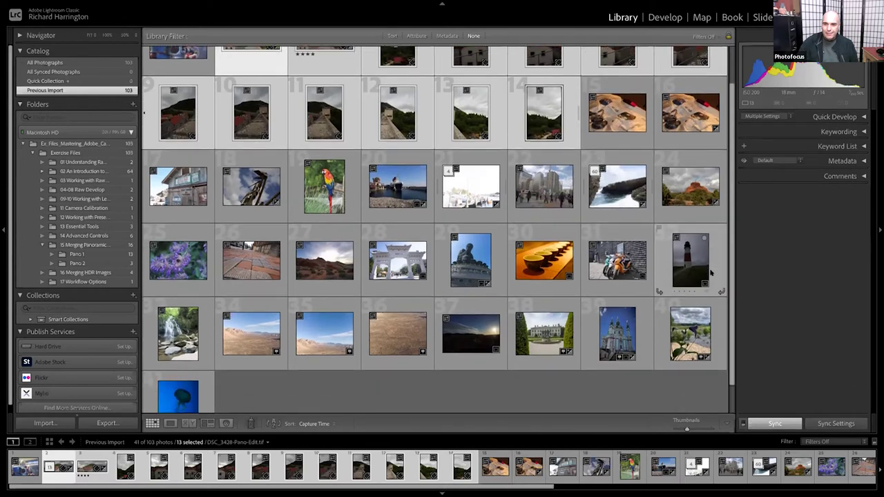
{"action": "scroll", "coordinate": [711, 273], "scroll_direction": "down", "scroll_amount": 1}
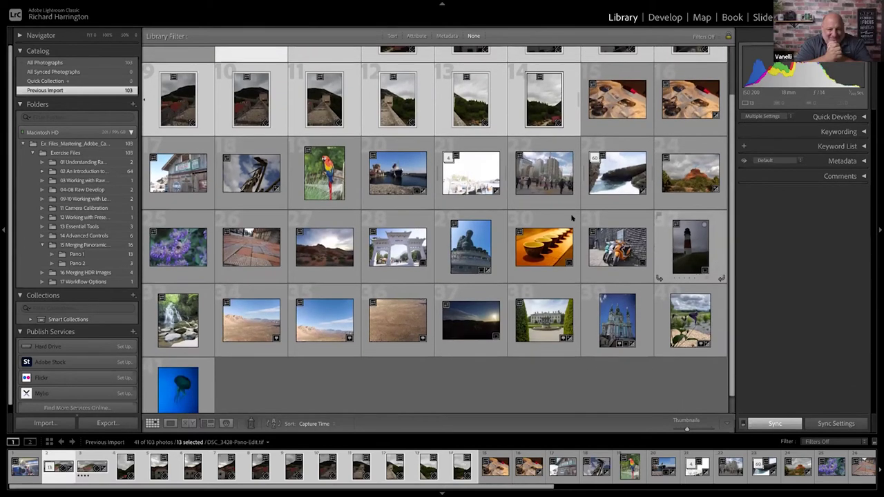
{"action": "scroll", "coordinate": [572, 218], "scroll_direction": "up", "scroll_amount": 3}
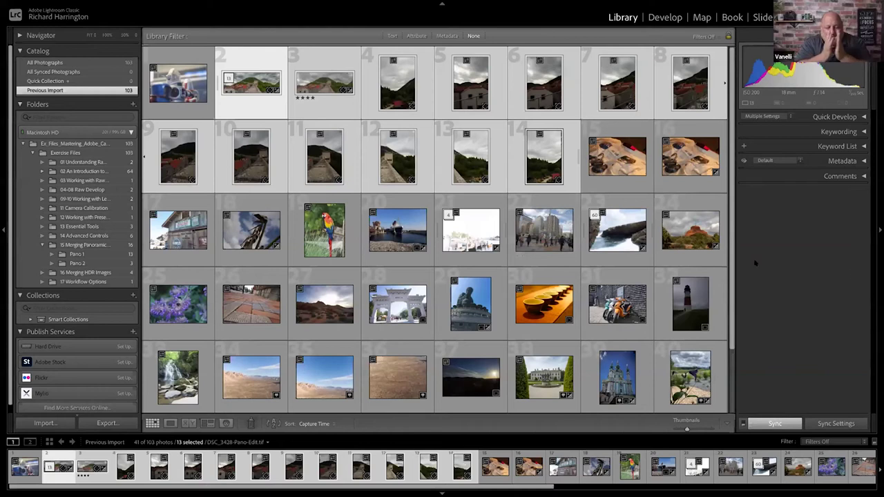
{"action": "scroll", "coordinate": [693, 383], "scroll_direction": "down", "scroll_amount": 3}
{"action": "left_click", "coordinate": [662, 391]}
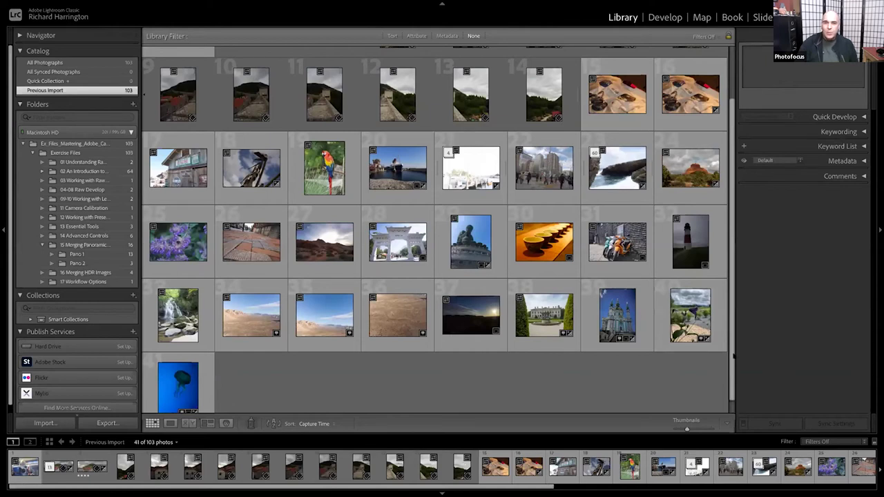
{"action": "double_click", "coordinate": [613, 185]}
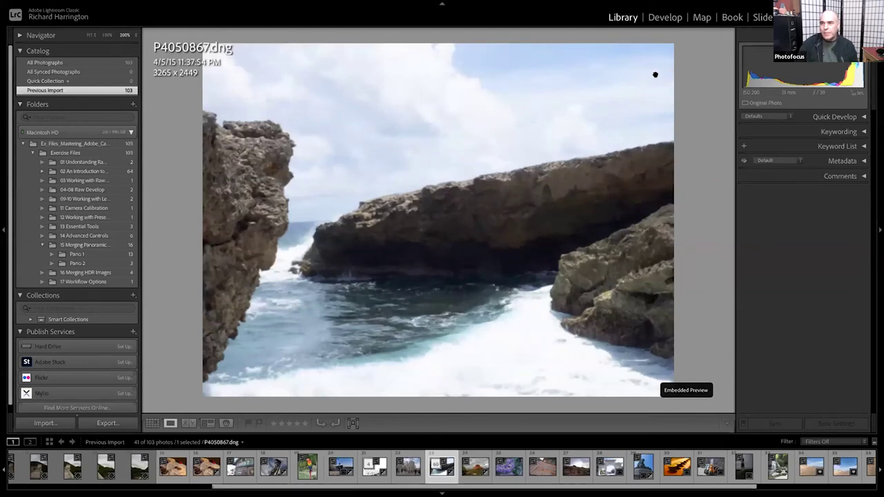
{"action": "left_click", "coordinate": [664, 17]}
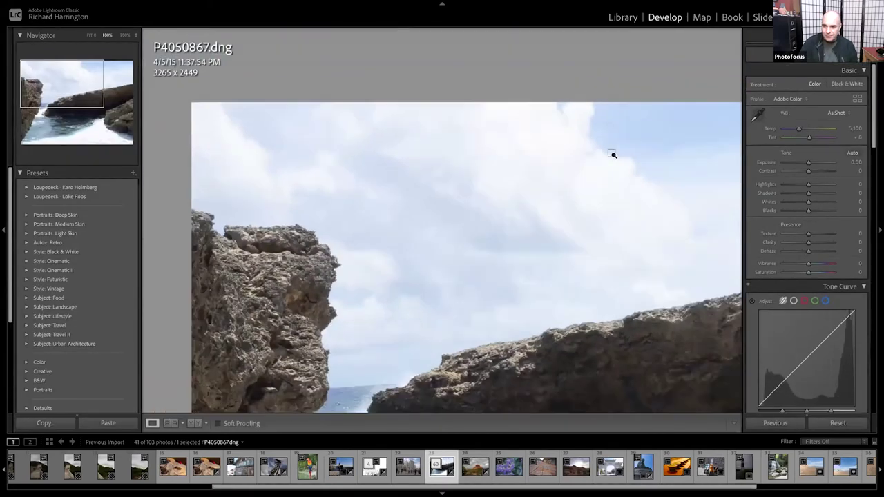
{"action": "left_click", "coordinate": [612, 154]}
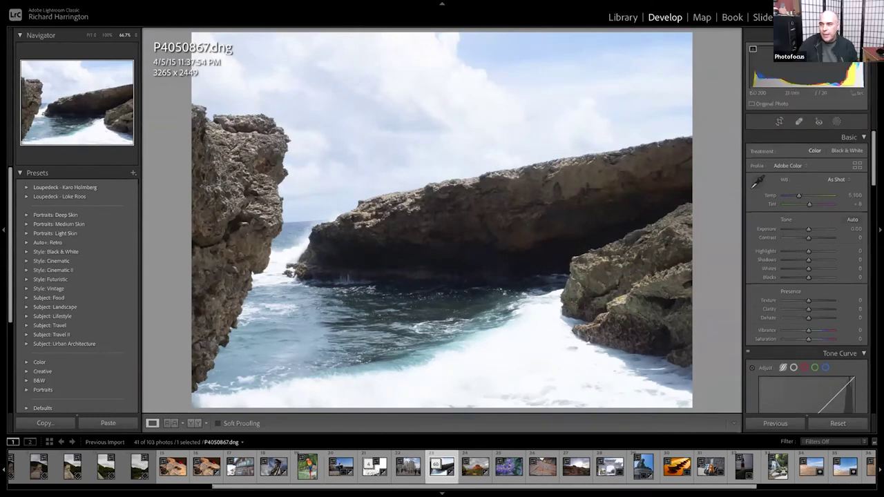
Balance the seascape's tones with Highlights at -100, Exposure at -0.78, Shadows at +100 and Whites at +10.
{"action": "left_click_drag", "start_coordinate": [846, 76], "coordinate": [822, 76]}
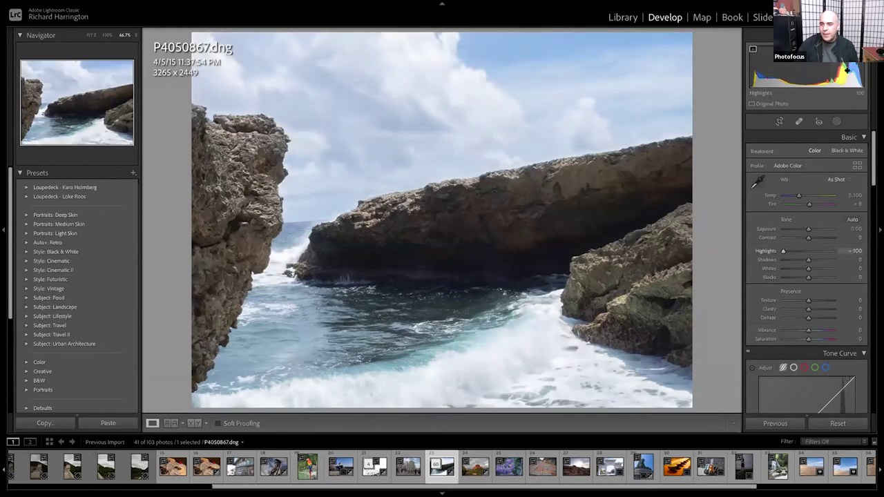
{"action": "mouse_move", "coordinate": [833, 76]}
{"action": "left_mouse_down"}
{"action": "mouse_move", "coordinate": [810, 76]}
{"action": "mouse_move", "coordinate": [821, 71]}
{"action": "left_mouse_up"}
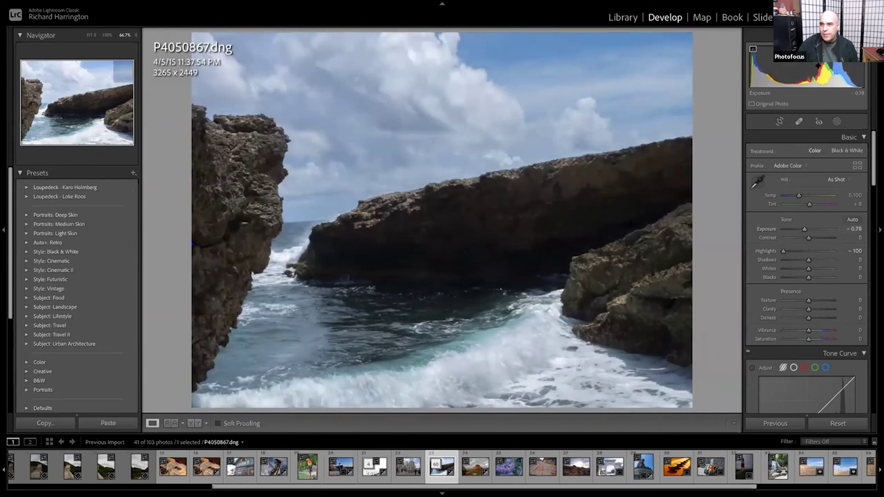
{"action": "left_click_drag", "start_coordinate": [763, 77], "coordinate": [788, 77]}
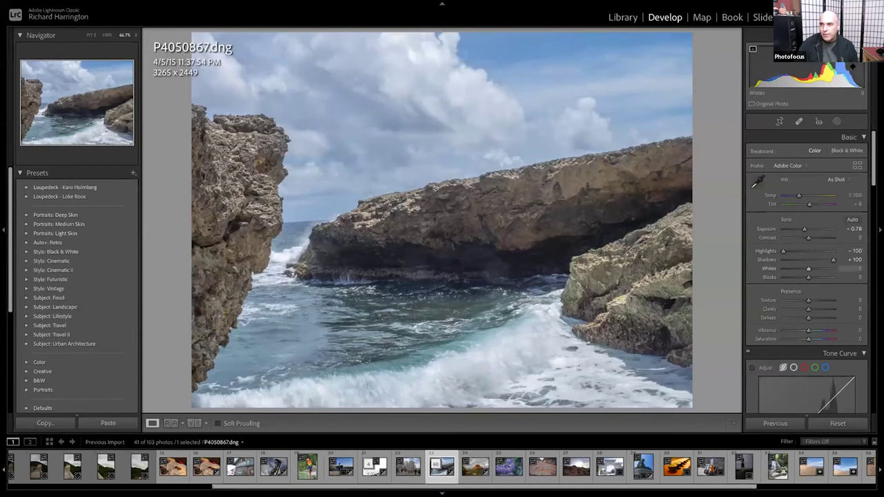
{"action": "left_click_drag", "start_coordinate": [850, 76], "coordinate": [853, 76]}
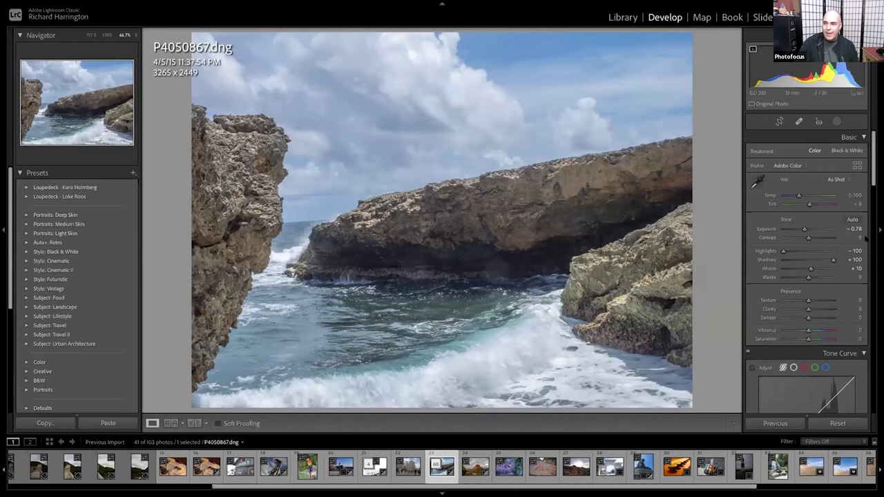
Reset the seascape's Develop settings to view the original, and undo the reset.
{"action": "scroll", "coordinate": [808, 276], "scroll_direction": "down", "scroll_amount": 1}
{"action": "left_click", "coordinate": [836, 424]}
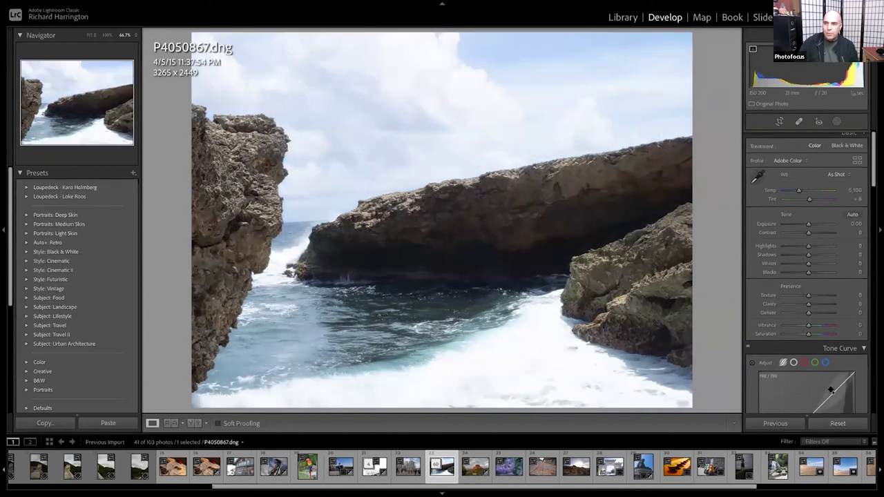
{"action": "scroll", "coordinate": [808, 276], "scroll_direction": "up", "scroll_amount": 1}
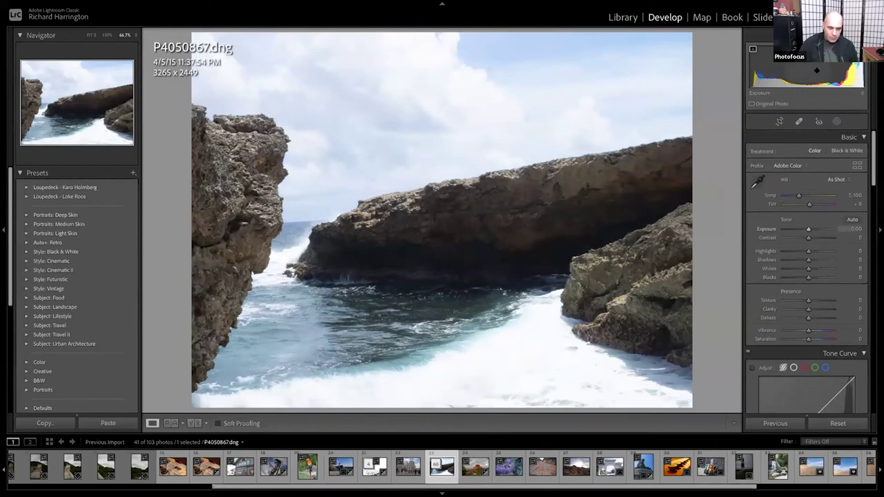
{"action": "key", "text": "ctrl+z"}
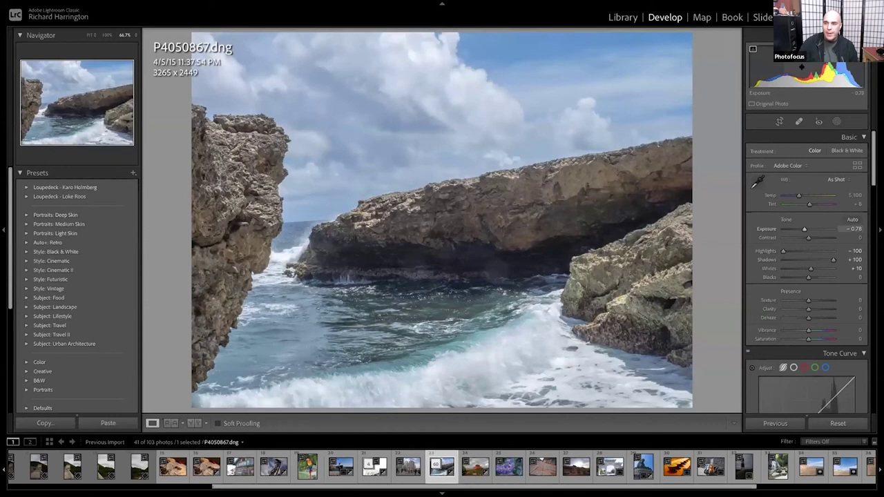
Create a Select Sky mask and set its Exposure to 0.04 and Contrast to 27.
{"action": "left_click", "coordinate": [837, 122]}
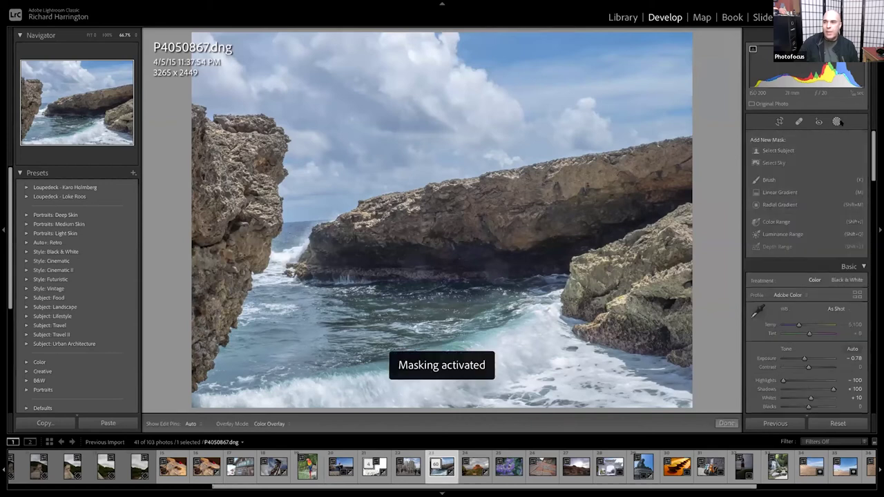
{"action": "left_click", "coordinate": [774, 162]}
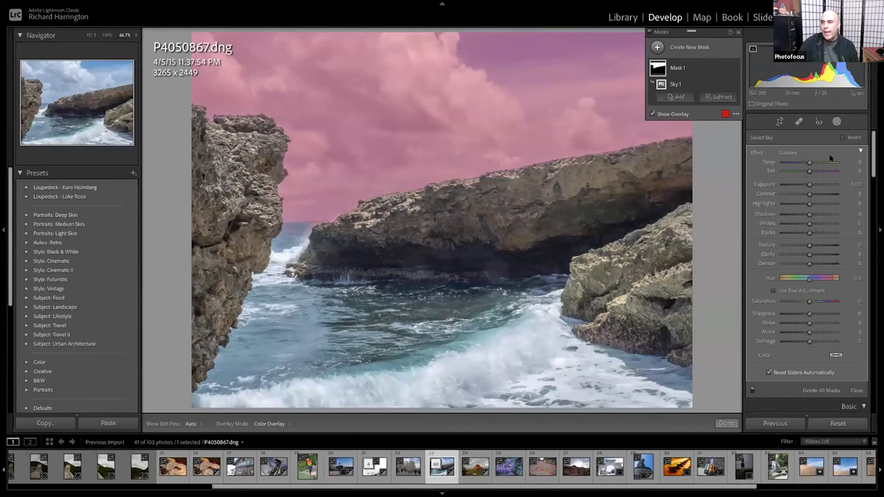
{"action": "left_click_drag", "start_coordinate": [810, 184], "coordinate": [836, 194]}
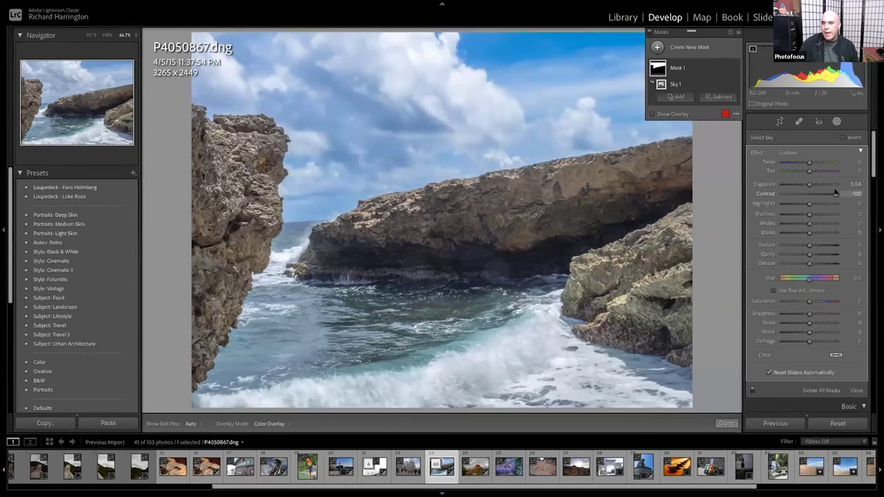
{"action": "left_click_drag", "start_coordinate": [835, 192], "coordinate": [823, 193]}
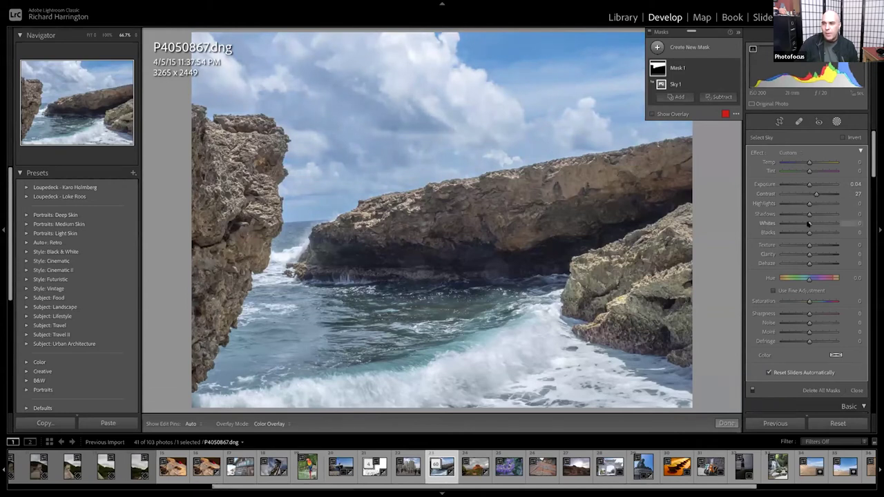
Refine the sky mask with Highlights at -100, Shadows at 89, Blacks at -49, Exposure at -0.22 and Whites at 10.
{"action": "left_click_drag", "start_coordinate": [810, 224], "coordinate": [771, 204]}
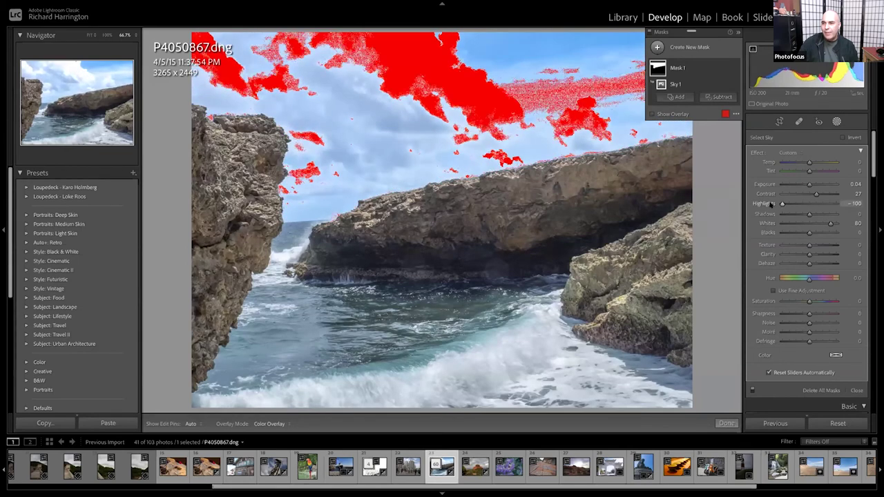
{"action": "left_click_drag", "start_coordinate": [831, 224], "coordinate": [796, 233]}
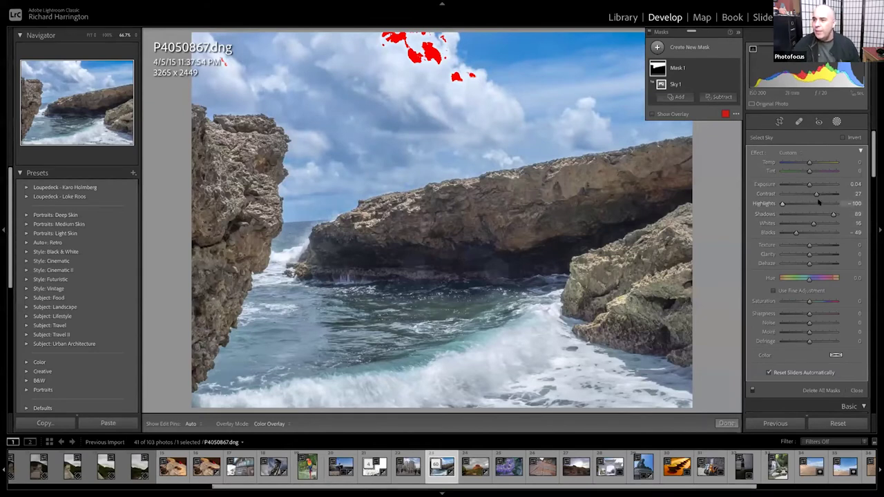
{"action": "left_click_drag", "start_coordinate": [809, 184], "coordinate": [807, 186]}
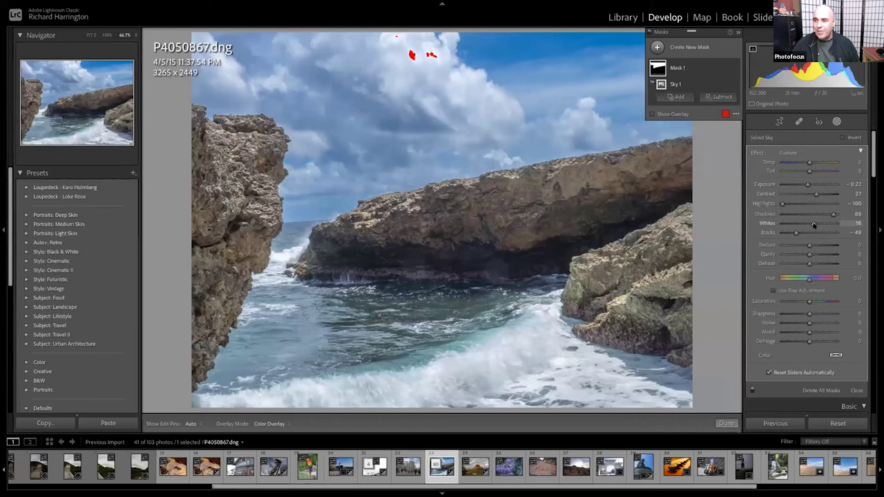
{"action": "left_click_drag", "start_coordinate": [813, 225], "coordinate": [812, 223]}
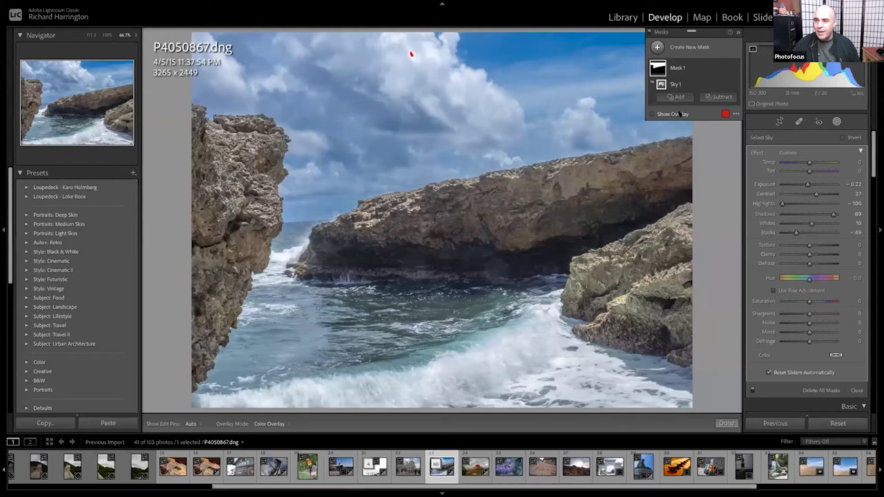
Collapse the sky mask's adjustment sliders and compare the seascape before and after the sky adjustment.
{"action": "left_click", "coordinate": [860, 149]}
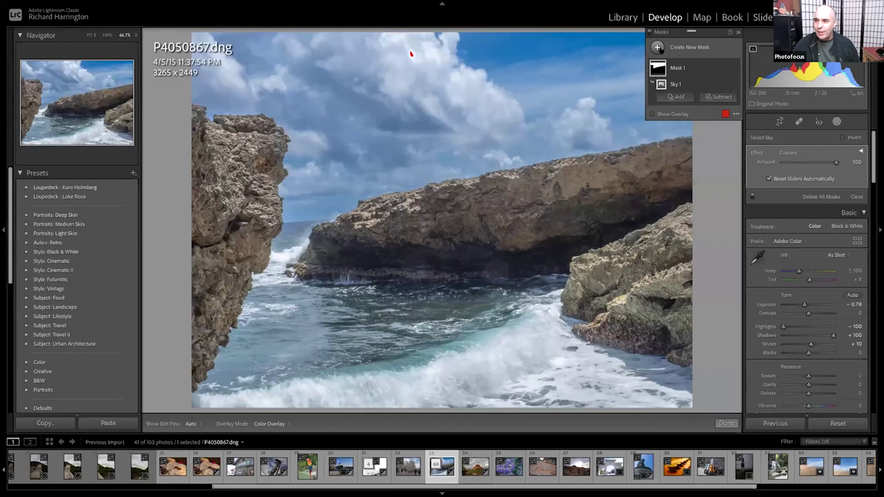
{"action": "left_click", "coordinate": [690, 68]}
{"action": "key", "text": "backslash"}
{"action": "key", "text": "backslash"}
{"action": "key", "text": "backslash"}
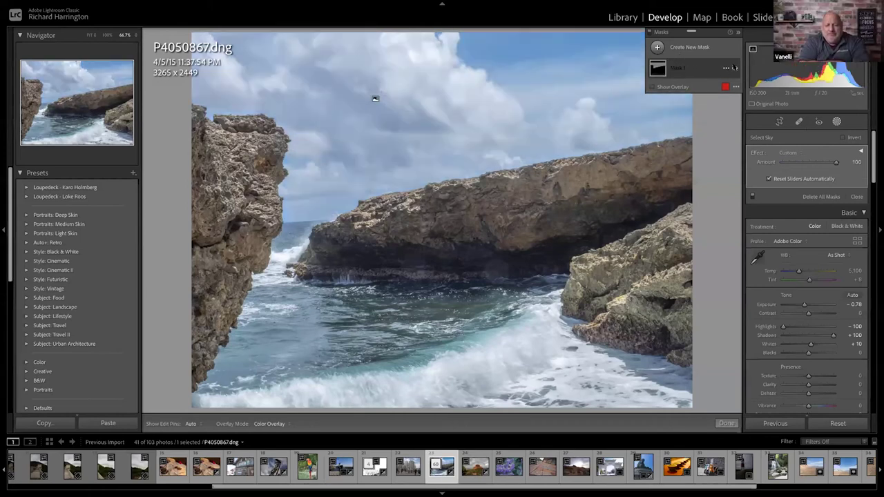
{"action": "key", "text": "backslash"}
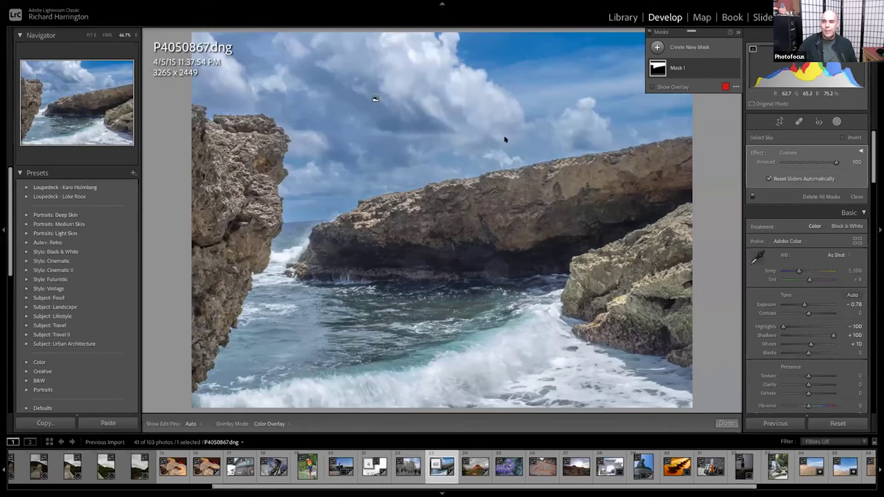
Rename Mask 1 as Sky Adjustment and duplicate the mask to intensify the sky.
{"action": "left_click", "coordinate": [725, 67]}
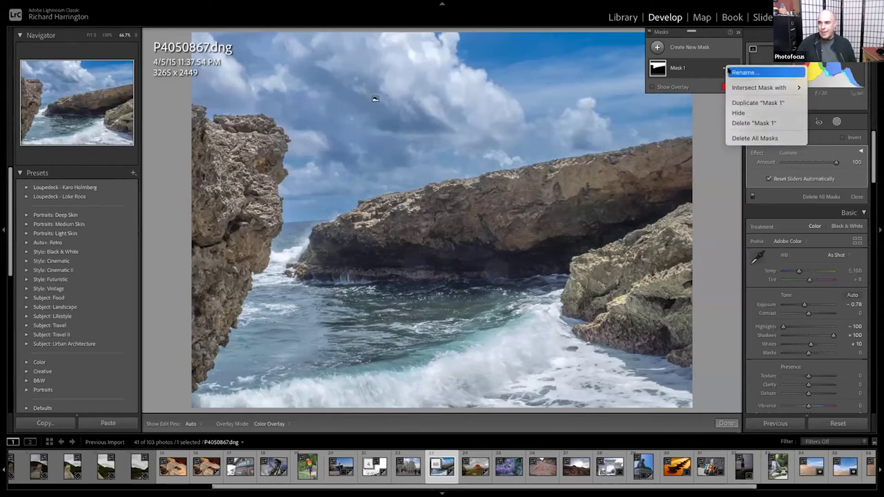
{"action": "left_click", "coordinate": [728, 70]}
{"action": "type", "text": "ky"}
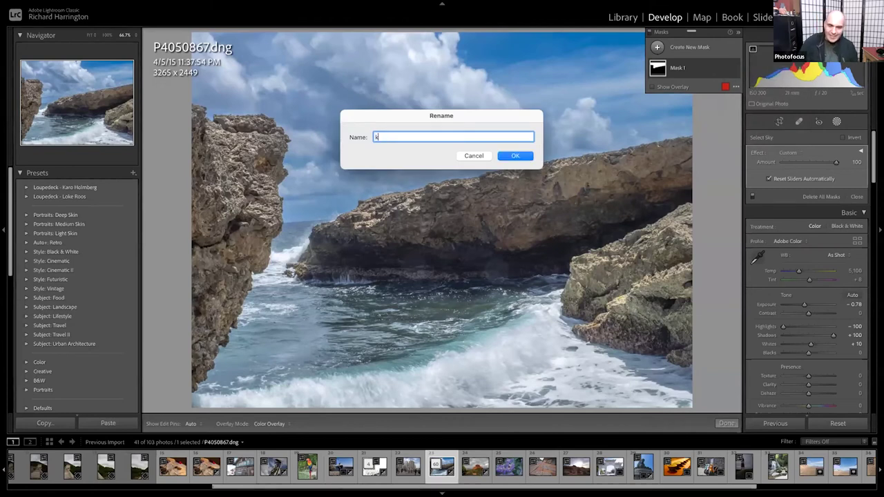
{"action": "key", "text": "BackSpace"}
{"action": "key", "text": "BackSpace"}
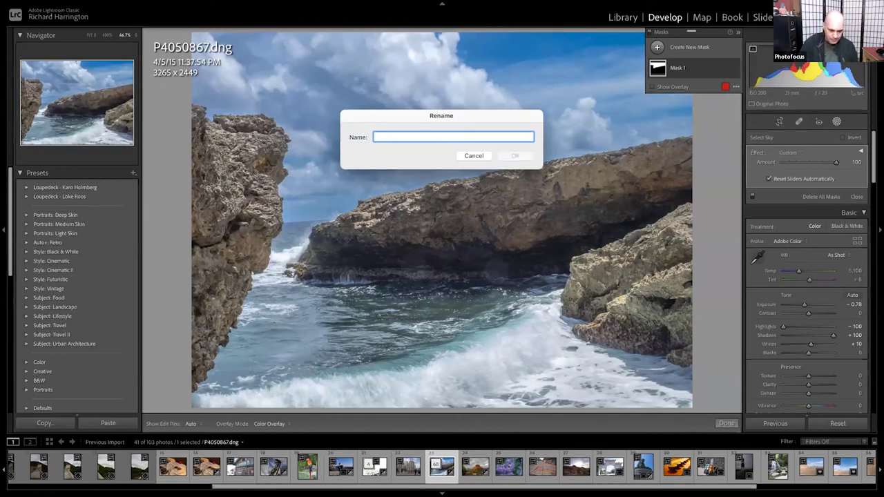
{"action": "type", "text": "Sky Adjustment"}
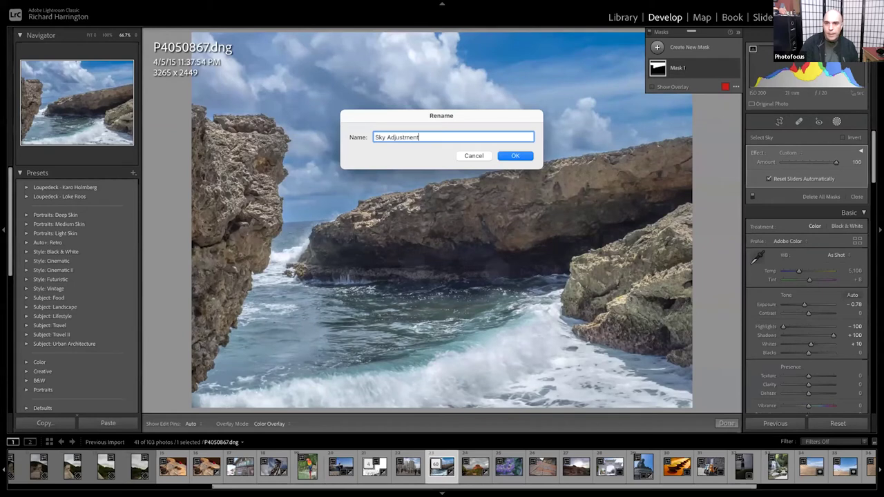
{"action": "key", "text": "Return"}
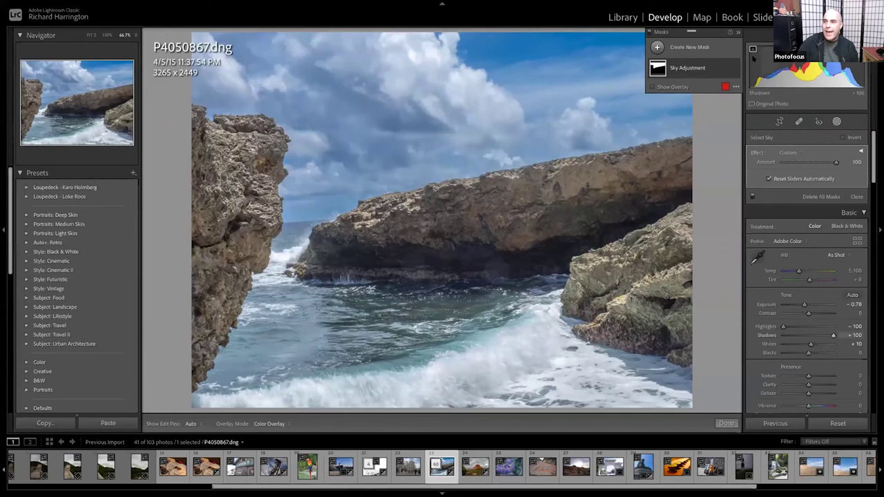
{"action": "left_click", "coordinate": [726, 68]}
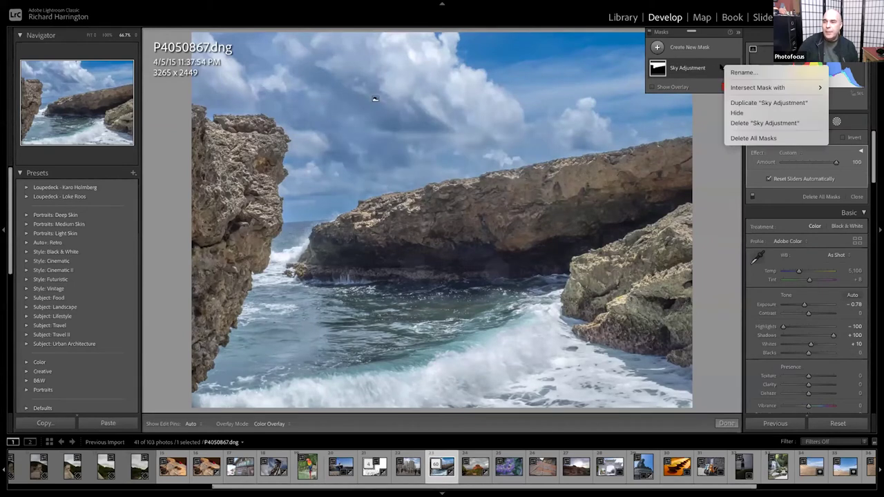
{"action": "left_click", "coordinate": [759, 102]}
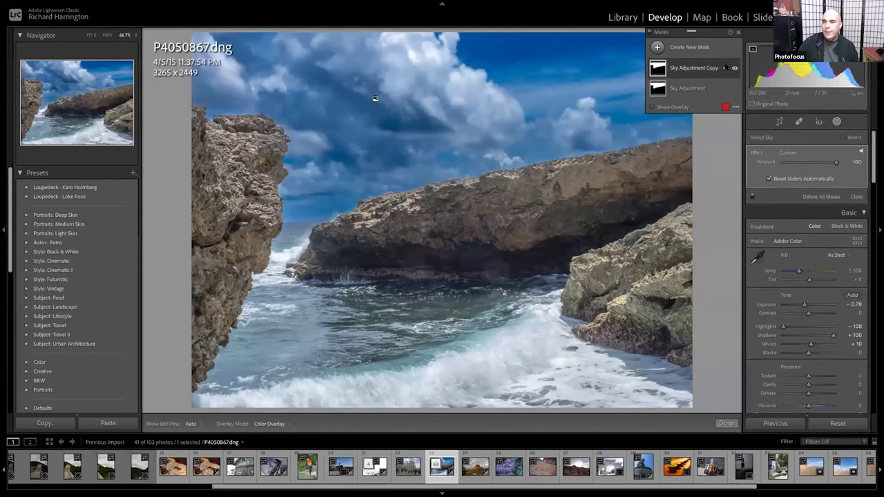
Rename the Sky Adjustment Copy mask as Other Adjust.
{"action": "left_click", "coordinate": [725, 68]}
{"action": "left_click", "coordinate": [752, 74]}
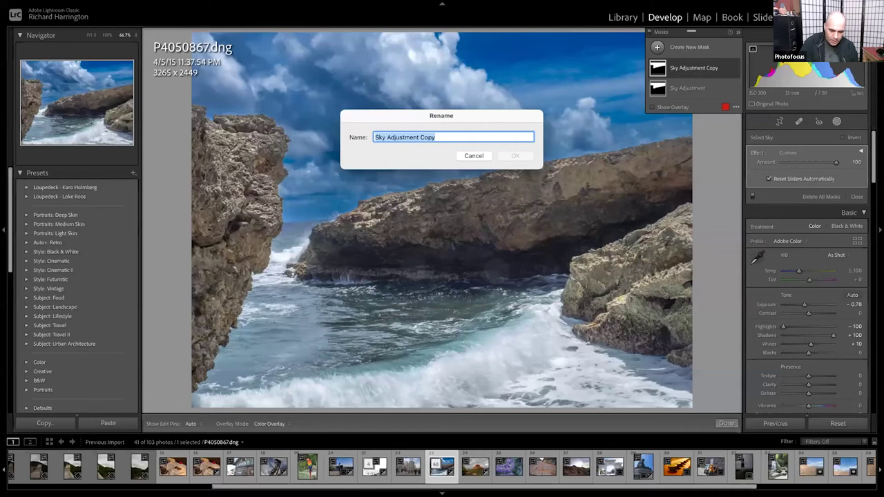
{"action": "type", "text": "Other Adjust"}
{"action": "key", "text": "Return"}
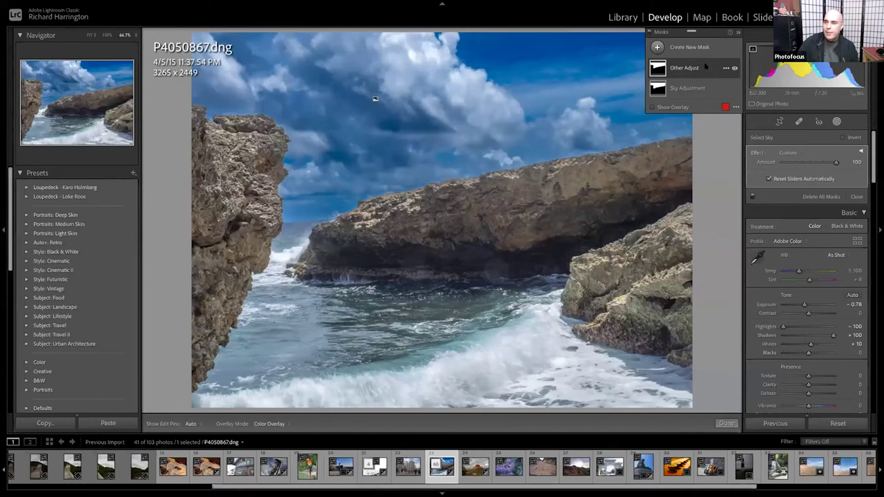
{"action": "left_click", "coordinate": [726, 67]}
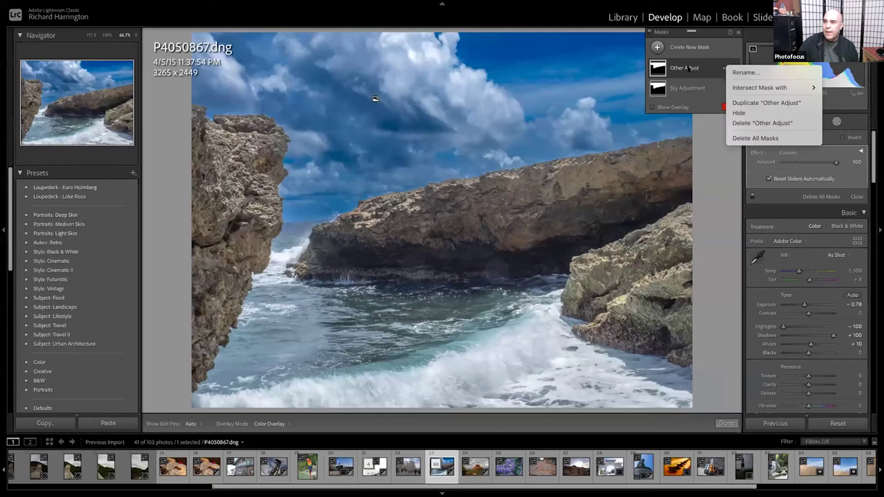
{"action": "left_click", "coordinate": [375, 99]}
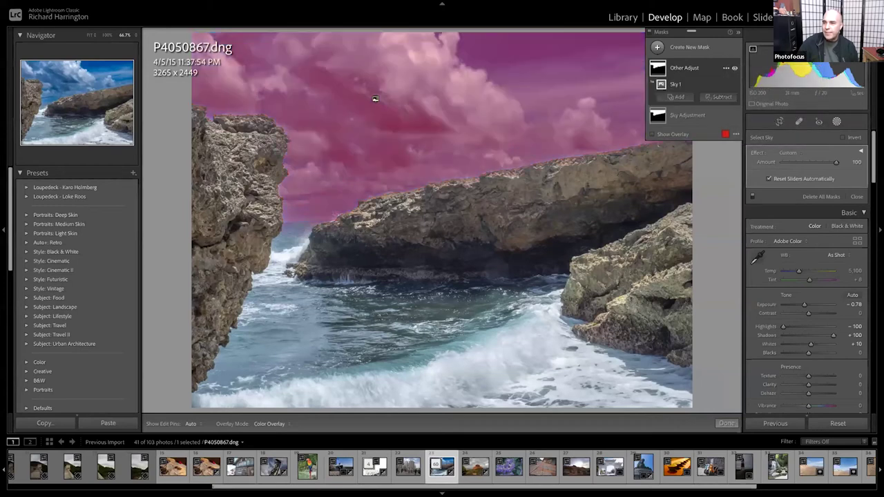
{"action": "left_click", "coordinate": [726, 67]}
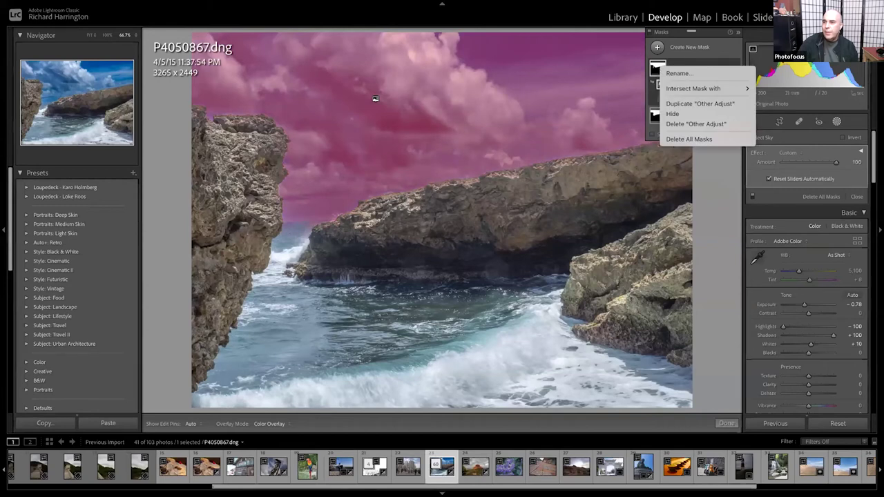
{"action": "left_click", "coordinate": [376, 99]}
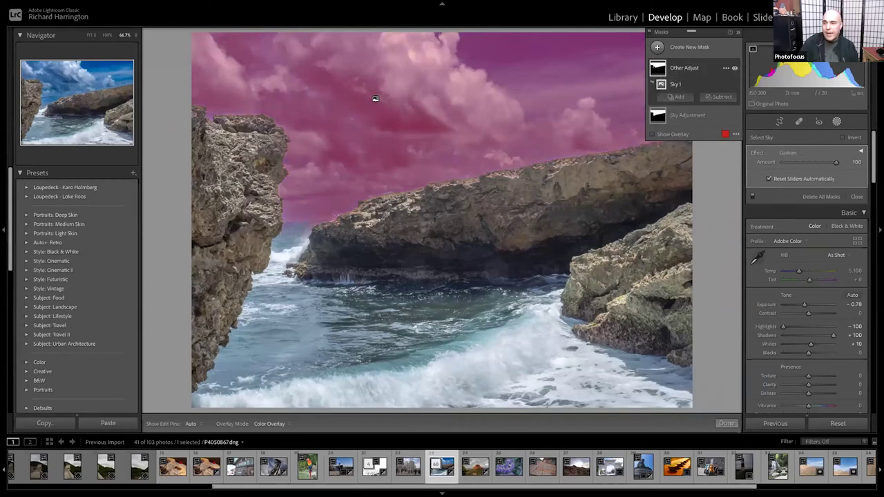
{"action": "key", "text": "i"}
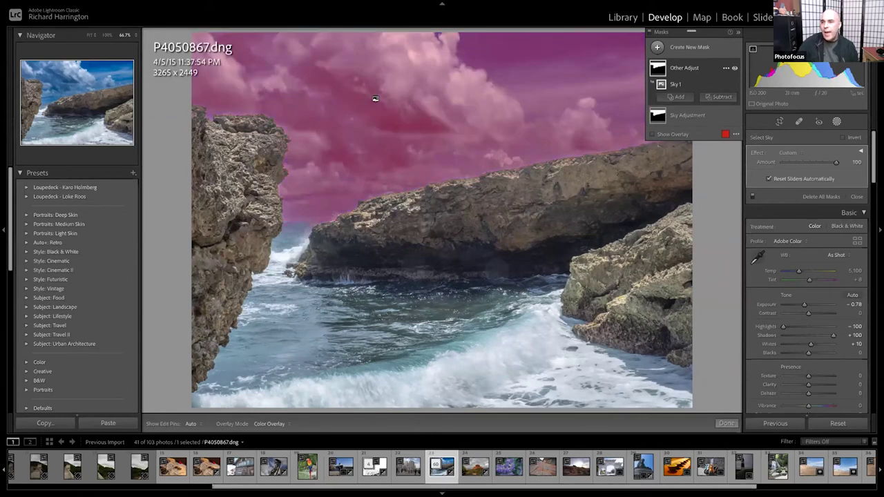
{"action": "left_click", "coordinate": [725, 67]}
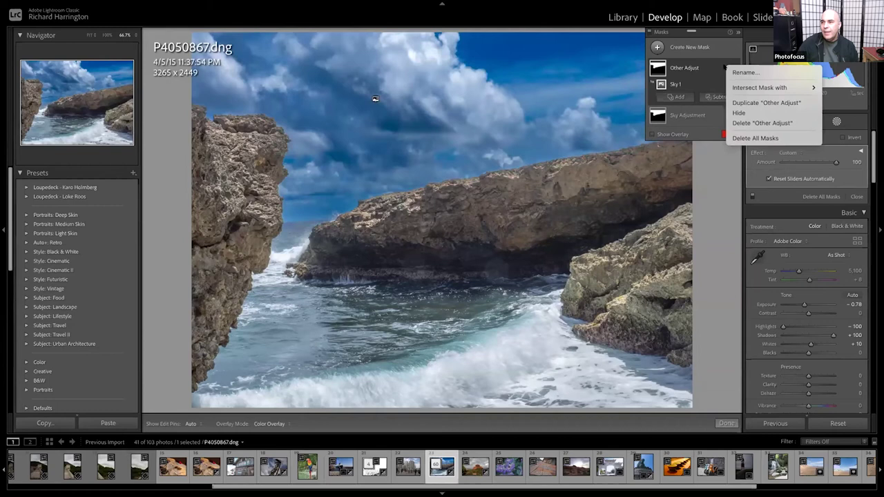
{"action": "mouse_move", "coordinate": [733, 87]}
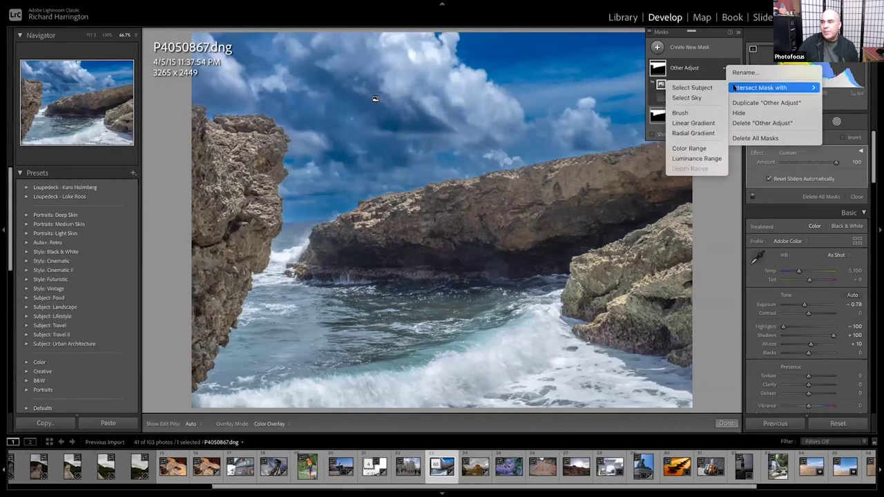
{"action": "left_click", "coordinate": [709, 56]}
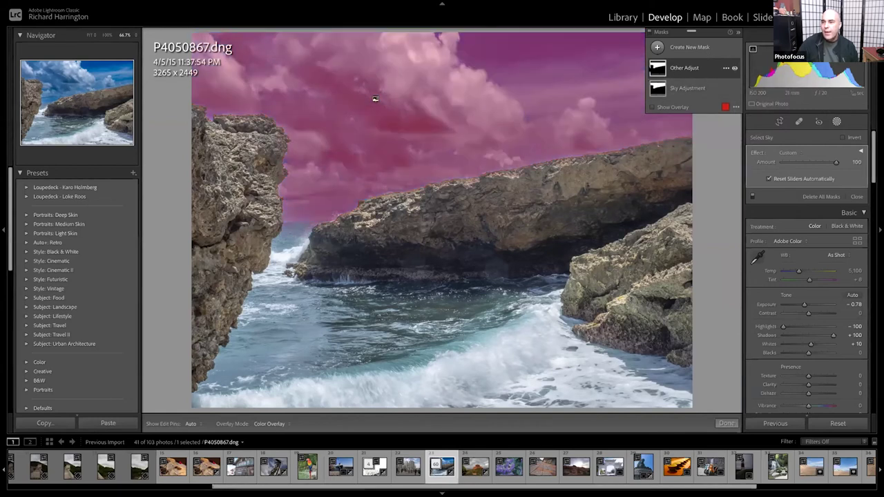
{"action": "right_click", "coordinate": [652, 68]}
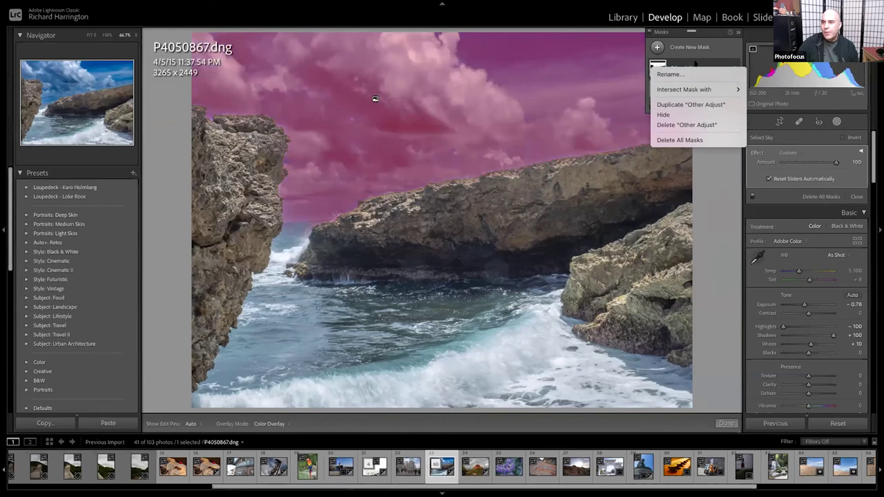
{"action": "key", "text": "Escape"}
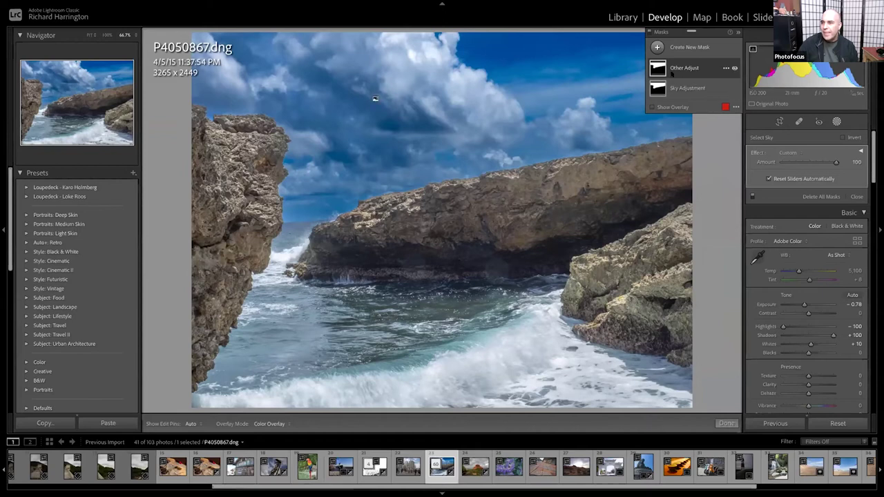
Invert the Sky 1 component inside the Other Adjust mask so the mask covers the rocks and water.
{"action": "left_click", "coordinate": [669, 71]}
{"action": "mouse_move", "coordinate": [668, 72]}
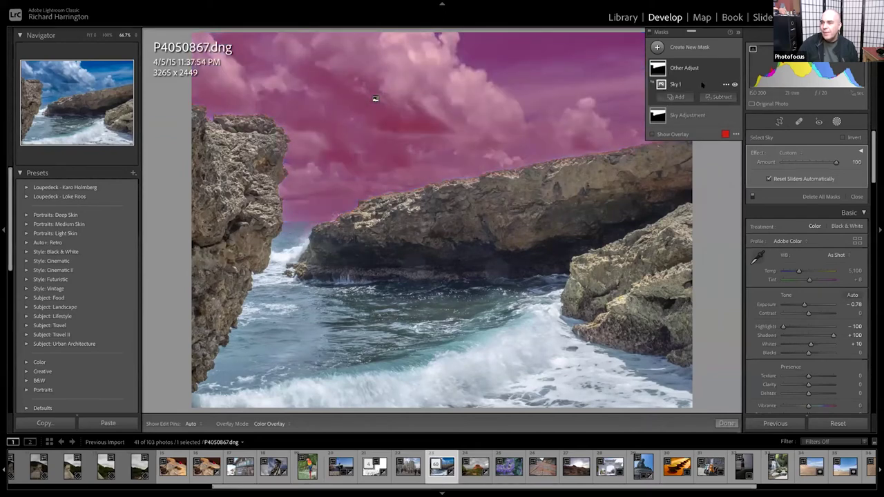
{"action": "left_click", "coordinate": [726, 84]}
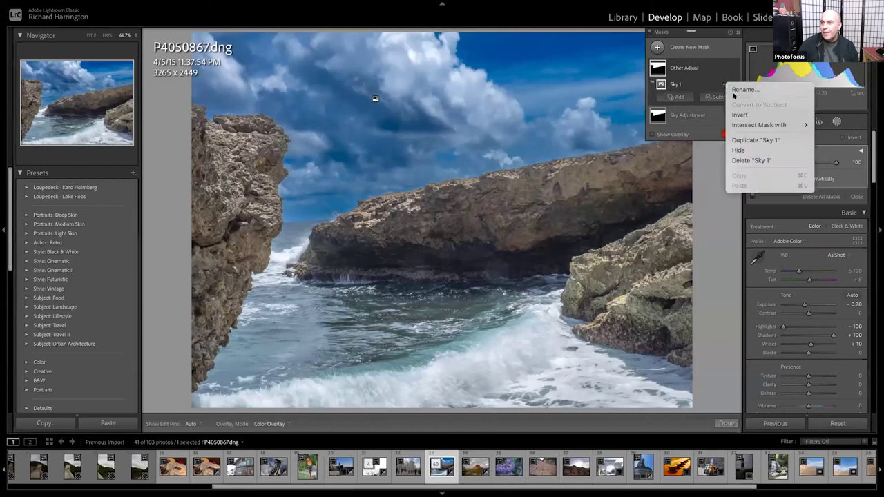
{"action": "left_click", "coordinate": [737, 113]}
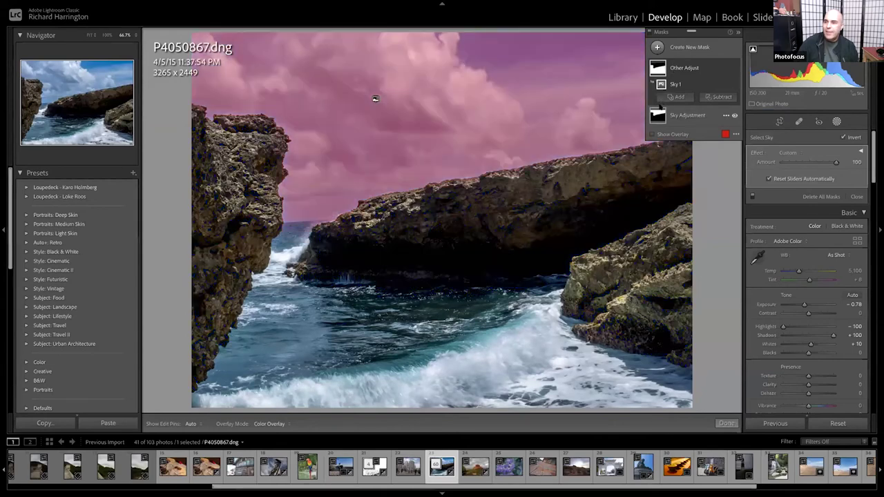
{"action": "left_click", "coordinate": [668, 72]}
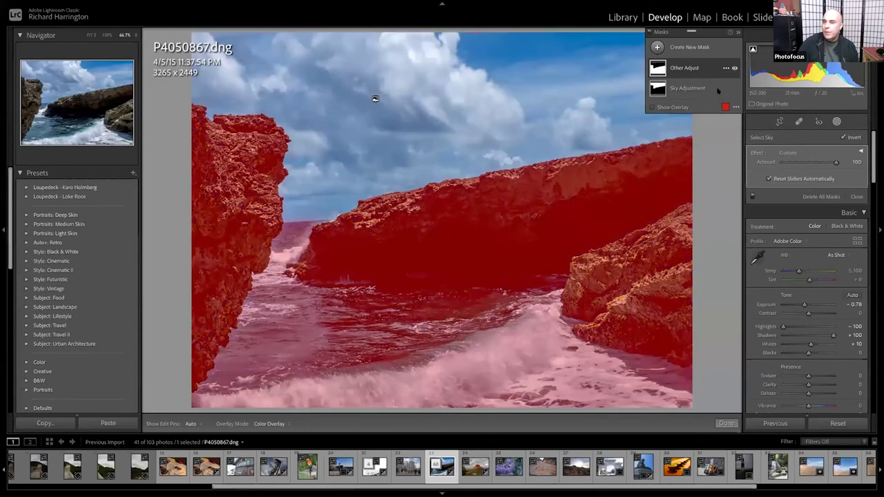
Set the photo's overall Blacks to +45, Contrast to -100 and Highlights to -11 in the Basic adjustments.
{"action": "left_click", "coordinate": [691, 67]}
{"action": "scroll", "coordinate": [829, 250], "scroll_direction": "down", "scroll_amount": 2}
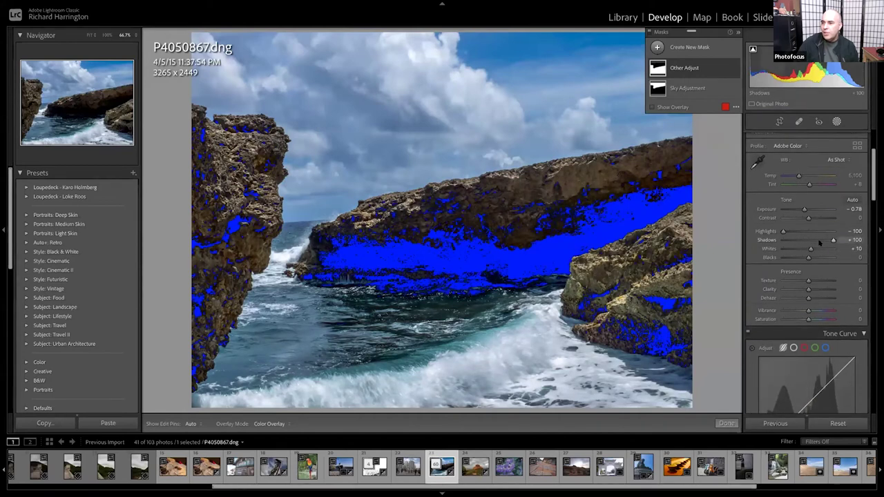
{"action": "left_click_drag", "start_coordinate": [809, 257], "coordinate": [819, 257]}
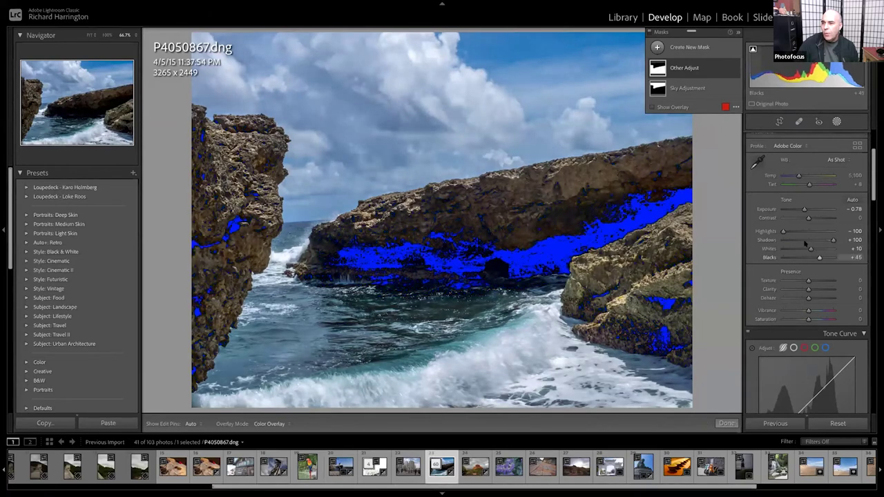
{"action": "mouse_move", "coordinate": [783, 232]}
{"action": "left_mouse_down"}
{"action": "mouse_move", "coordinate": [821, 231]}
{"action": "mouse_move", "coordinate": [773, 230]}
{"action": "mouse_move", "coordinate": [838, 239]}
{"action": "mouse_move", "coordinate": [801, 217]}
{"action": "mouse_move", "coordinate": [774, 220]}
{"action": "left_mouse_up"}
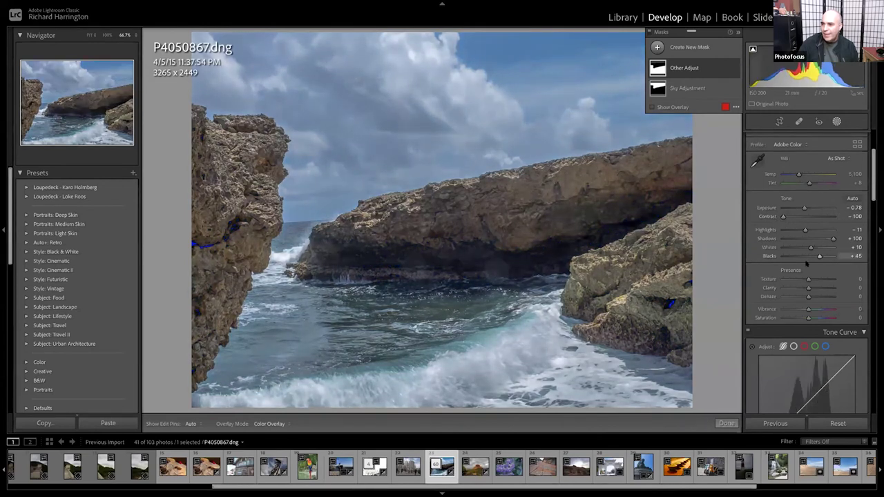
Set the photo's overall Clarity to +100, Texture to +38, Blacks to +70 and Vibrance to +77.
{"action": "left_click_drag", "start_coordinate": [808, 287], "coordinate": [845, 285]}
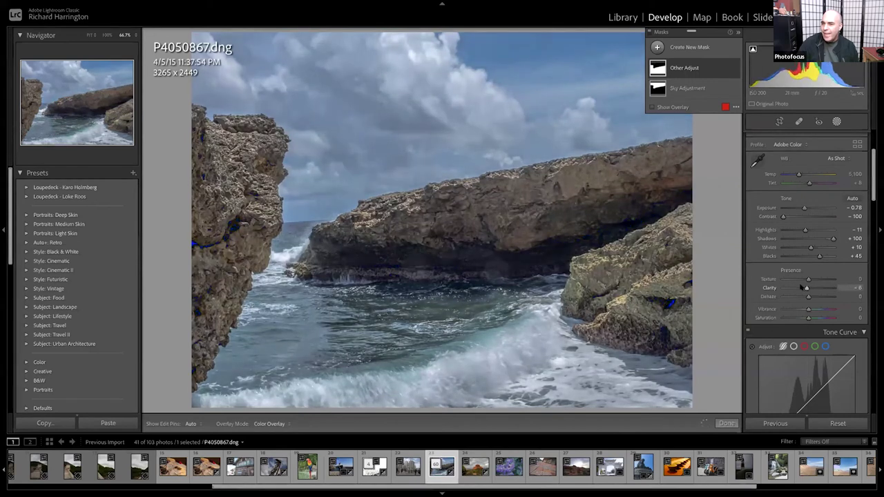
{"action": "left_click_drag", "start_coordinate": [832, 287], "coordinate": [831, 287]}
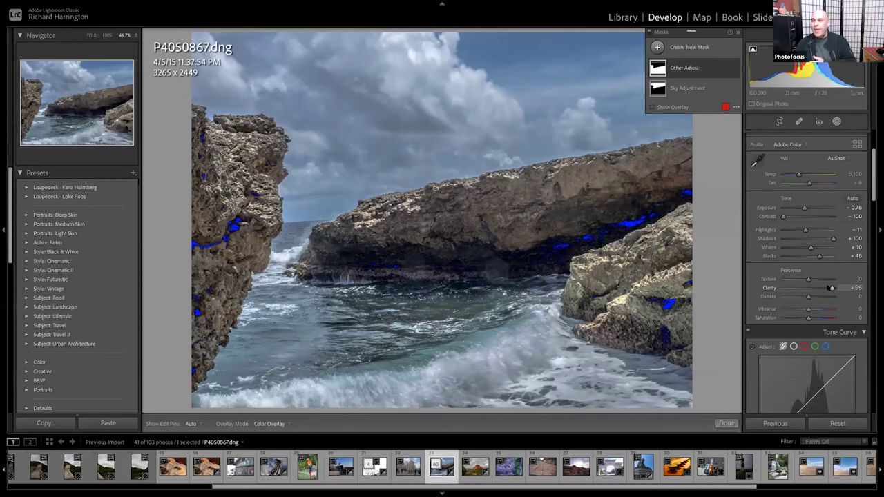
{"action": "left_click_drag", "start_coordinate": [784, 216], "coordinate": [746, 218]}
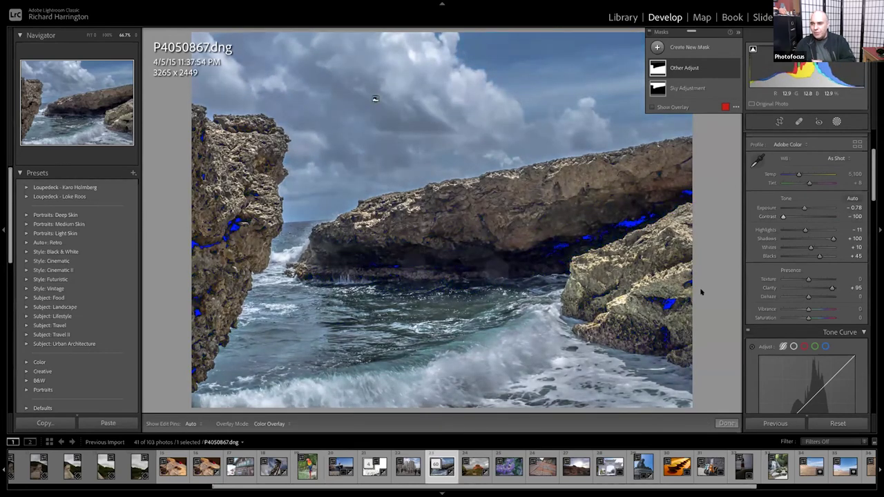
{"action": "mouse_move", "coordinate": [833, 287]}
{"action": "left_mouse_down"}
{"action": "mouse_move", "coordinate": [790, 287]}
{"action": "mouse_move", "coordinate": [833, 287]}
{"action": "mouse_move", "coordinate": [823, 279]}
{"action": "left_mouse_up"}
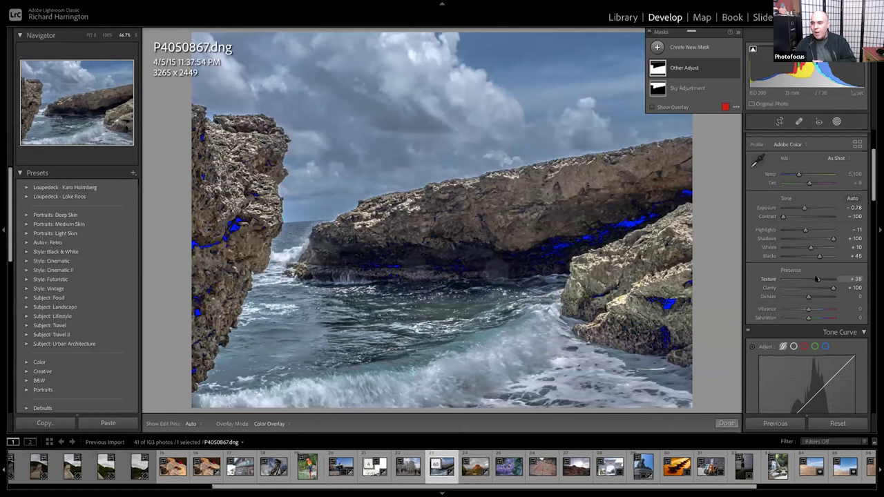
{"action": "scroll", "coordinate": [821, 280], "scroll_direction": "up", "scroll_amount": 1}
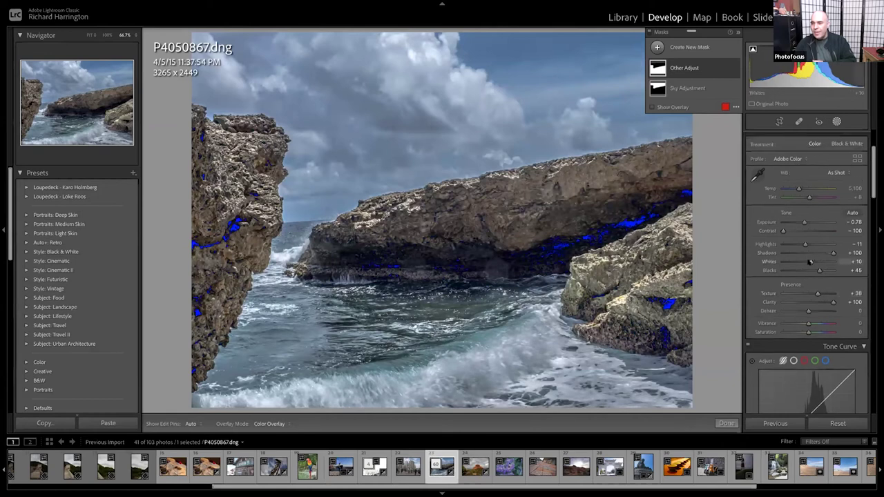
{"action": "mouse_move", "coordinate": [820, 271]}
{"action": "left_mouse_down"}
{"action": "mouse_move", "coordinate": [829, 270]}
{"action": "mouse_move", "coordinate": [819, 280]}
{"action": "mouse_move", "coordinate": [827, 280]}
{"action": "left_mouse_up"}
{"action": "scroll", "coordinate": [822, 269], "scroll_direction": "down", "scroll_amount": 3}
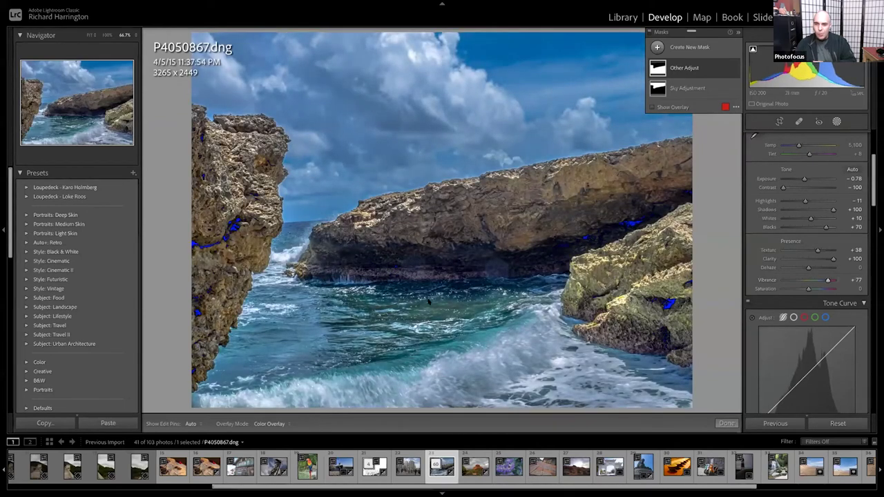
Compare the seascape with the Other Adjust mask hidden and shown.
{"action": "left_click", "coordinate": [734, 68]}
{"action": "left_click", "coordinate": [734, 68]}
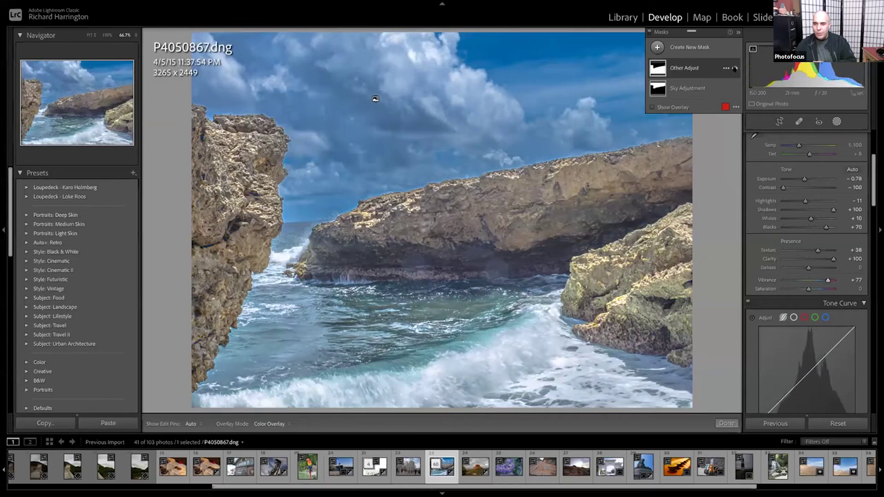
{"action": "left_click", "coordinate": [735, 67]}
{"action": "left_click", "coordinate": [734, 67]}
{"action": "left_click", "coordinate": [734, 68]}
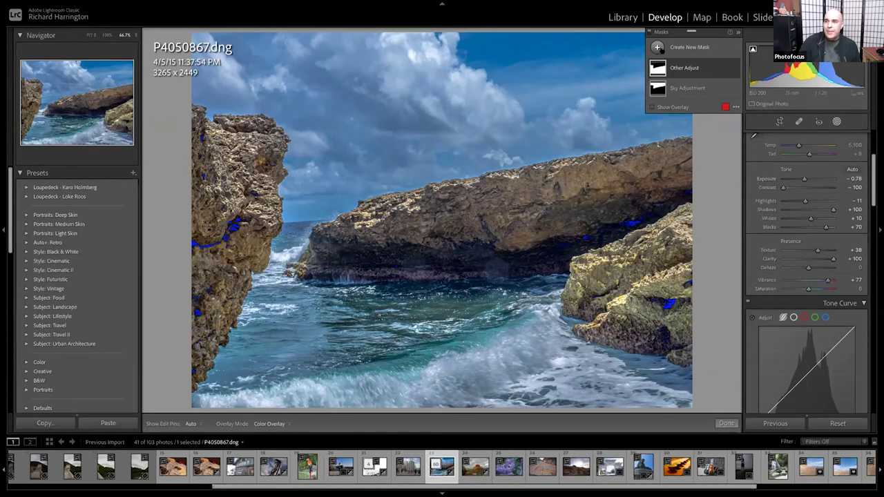
{"action": "left_click", "coordinate": [657, 47]}
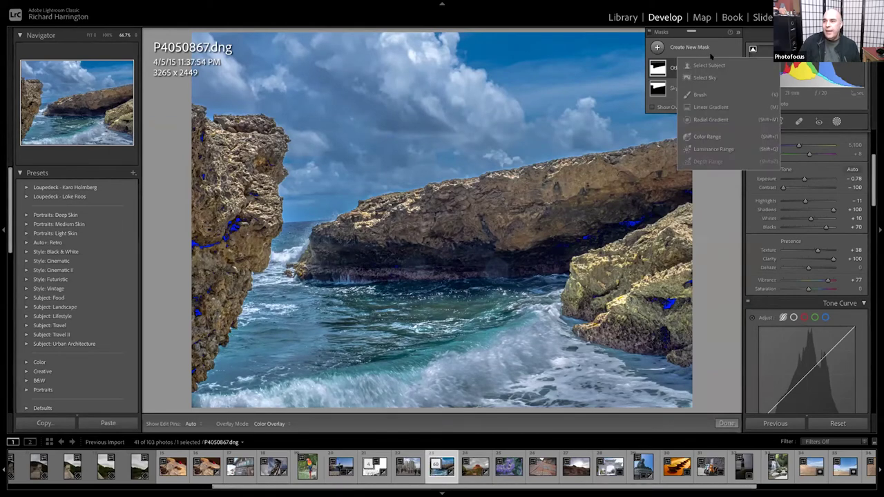
{"action": "left_click", "coordinate": [724, 120]}
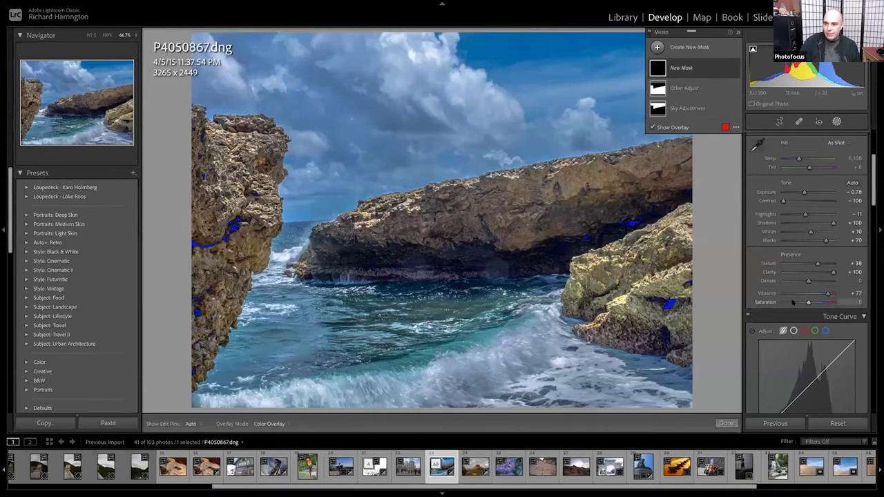
{"action": "scroll", "coordinate": [793, 303], "scroll_direction": "down", "scroll_amount": 5}
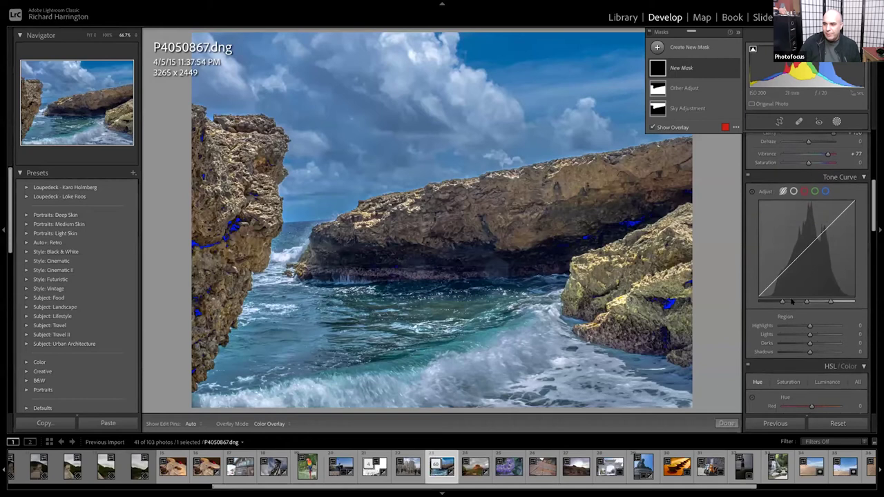
{"action": "scroll", "coordinate": [793, 301], "scroll_direction": "down", "scroll_amount": 5}
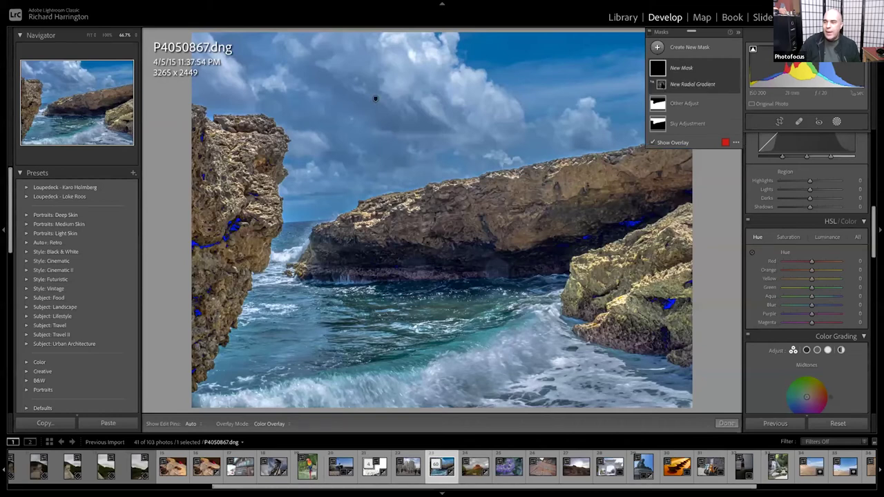
{"action": "key", "text": "ctrl+z"}
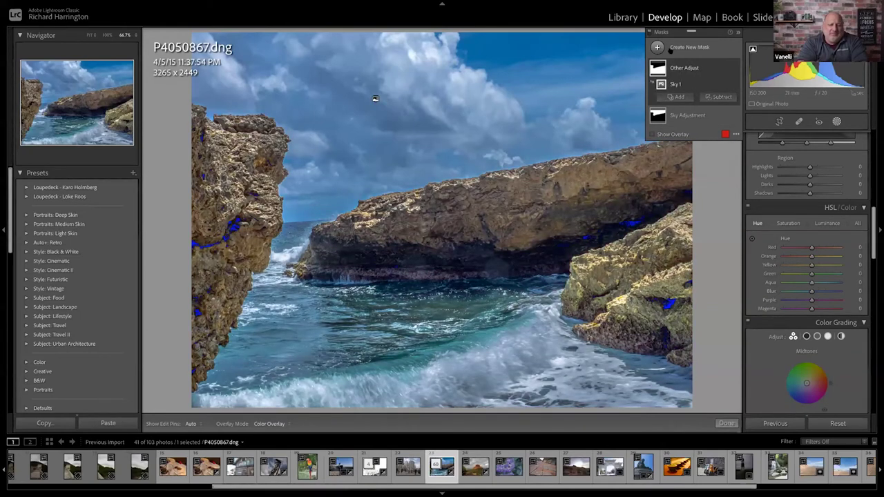
Add a Radial Gradient mask as a large circle and centre it over the far cliff beside the right-hand rocks.
{"action": "left_click", "coordinate": [658, 48]}
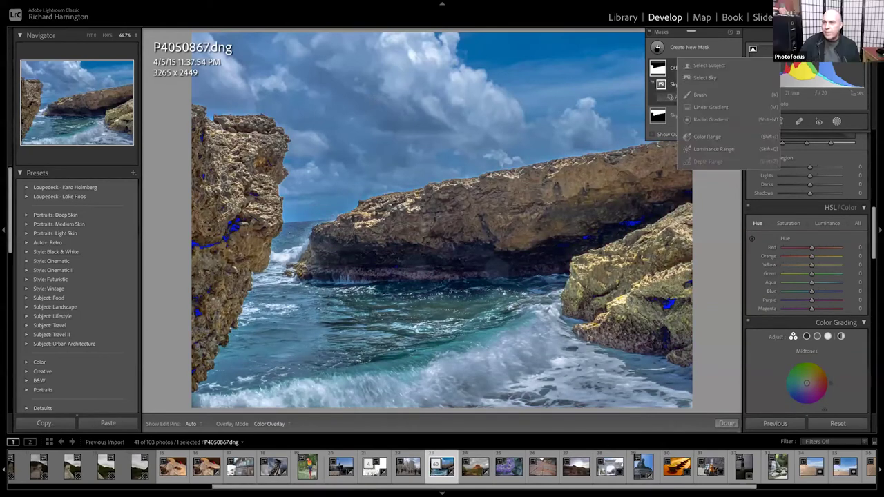
{"action": "left_click", "coordinate": [716, 119]}
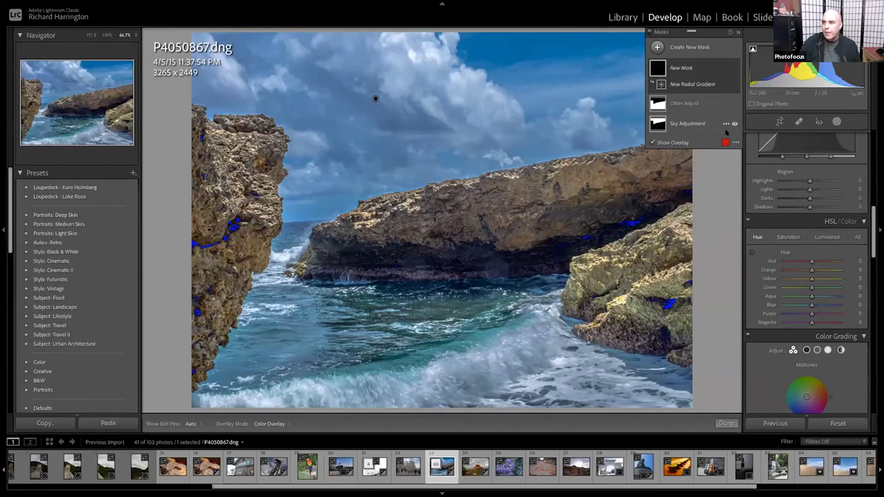
{"action": "mouse_move", "coordinate": [536, 119]}
{"action": "left_mouse_down"}
{"action": "mouse_move", "coordinate": [393, 234]}
{"action": "mouse_move", "coordinate": [353, 307]}
{"action": "left_mouse_up"}
{"action": "left_click_drag", "start_coordinate": [535, 118], "coordinate": [566, 232]}
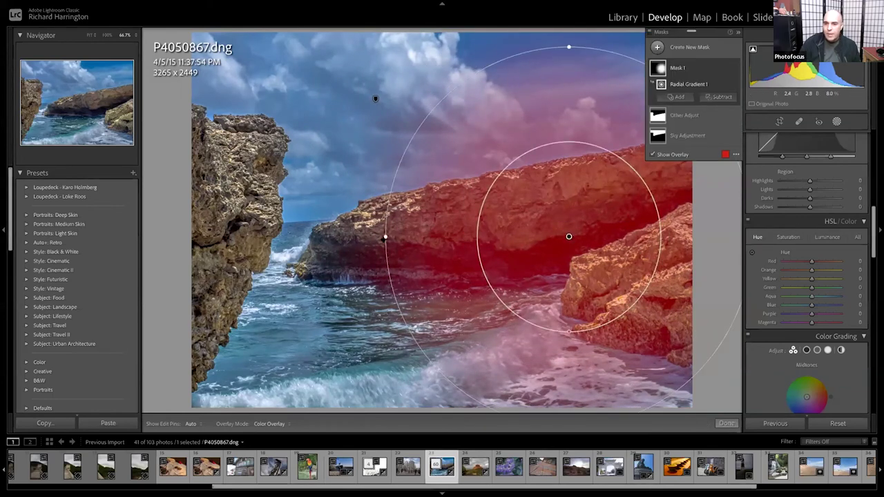
Reshape the Radial Gradient into a wide, tilted ellipse and shift it to follow the slope of the far cliff.
{"action": "left_click_drag", "start_coordinate": [385, 237], "coordinate": [183, 237]}
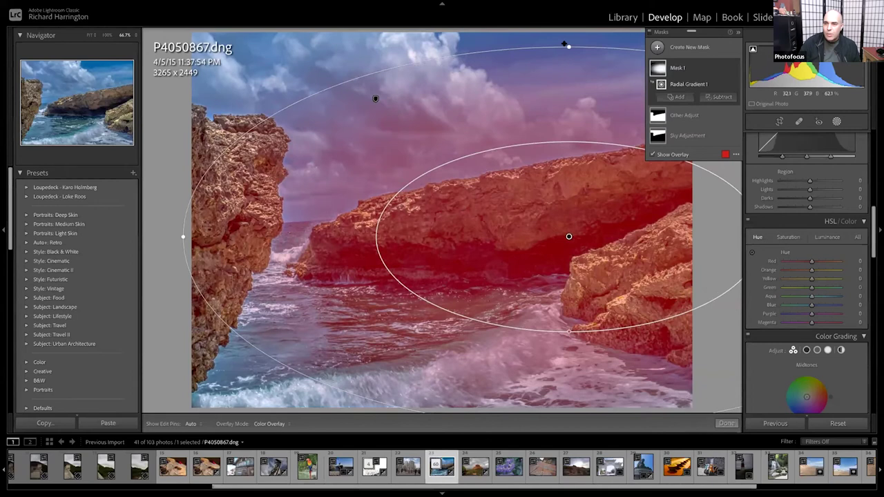
{"action": "left_click_drag", "start_coordinate": [567, 45], "coordinate": [503, 80]}
{"action": "left_click_drag", "start_coordinate": [584, 230], "coordinate": [547, 232]}
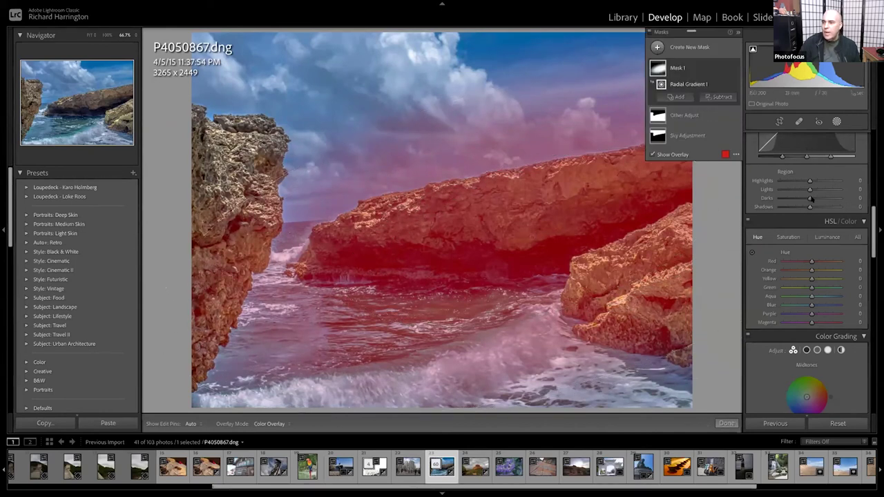
Set the photo's overall Exposure to -0.10 in the Basic adjustments and hide the mask overlay.
{"action": "scroll", "coordinate": [814, 217], "scroll_direction": "up", "scroll_amount": 5}
{"action": "scroll", "coordinate": [815, 217], "scroll_direction": "up", "scroll_amount": 5}
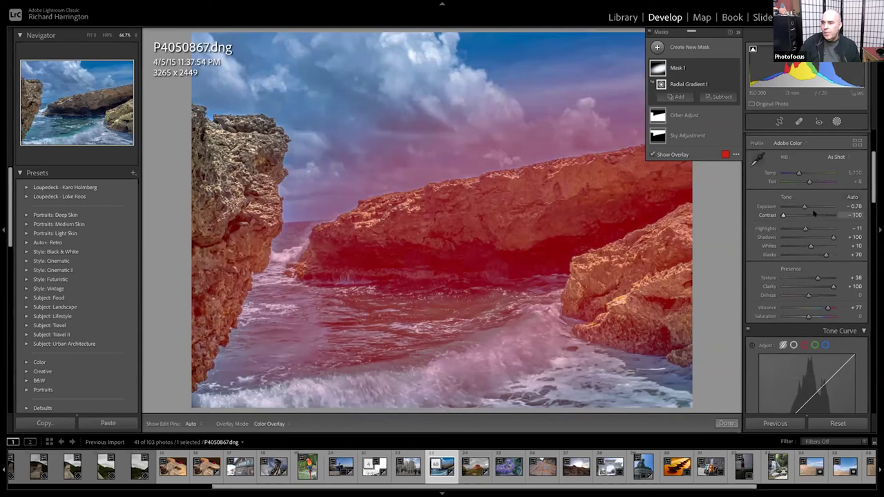
{"action": "left_click_drag", "start_coordinate": [805, 236], "coordinate": [809, 237]}
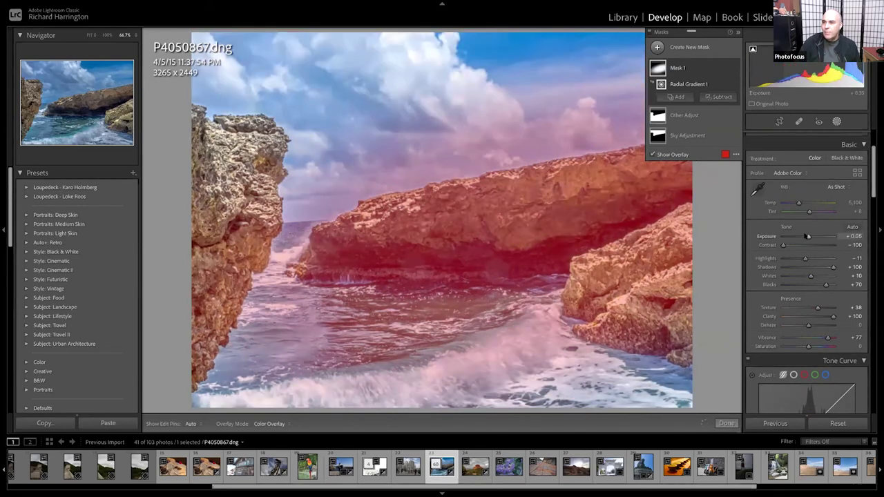
{"action": "left_click", "coordinate": [704, 71]}
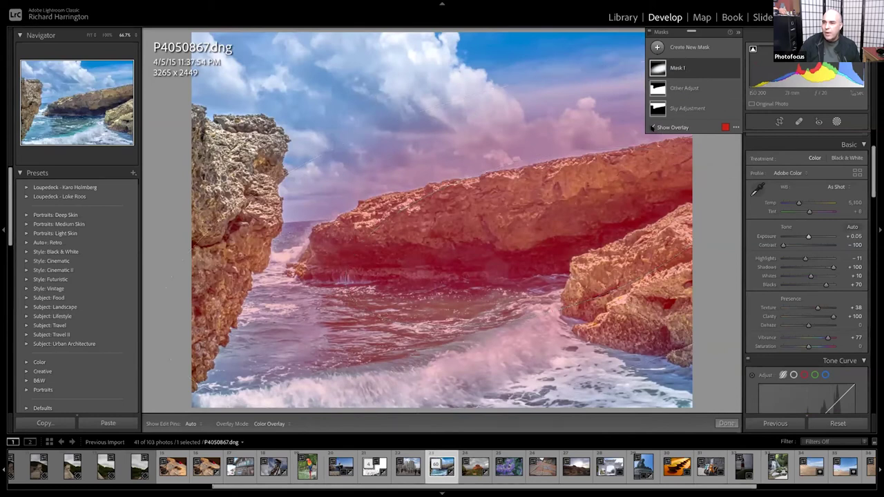
{"action": "left_click", "coordinate": [653, 127]}
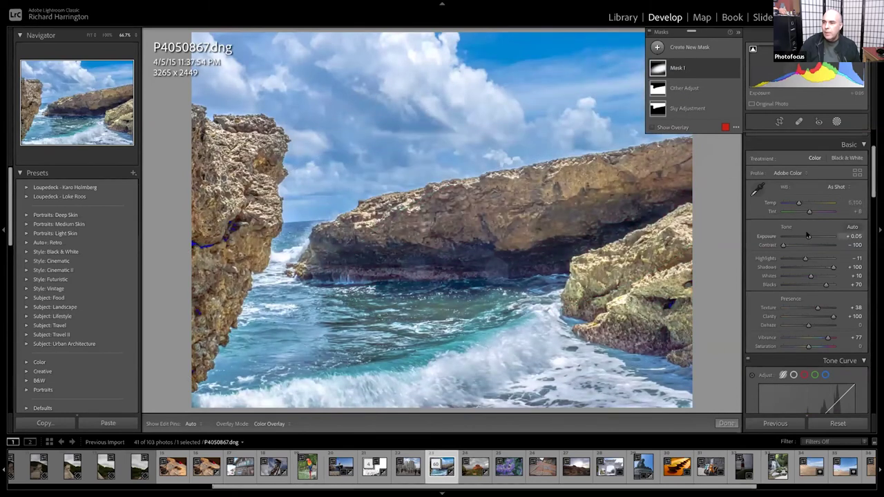
{"action": "mouse_move", "coordinate": [808, 236]}
{"action": "left_mouse_down"}
{"action": "mouse_move", "coordinate": [817, 237]}
{"action": "mouse_move", "coordinate": [796, 236]}
{"action": "mouse_move", "coordinate": [808, 236]}
{"action": "left_mouse_up"}
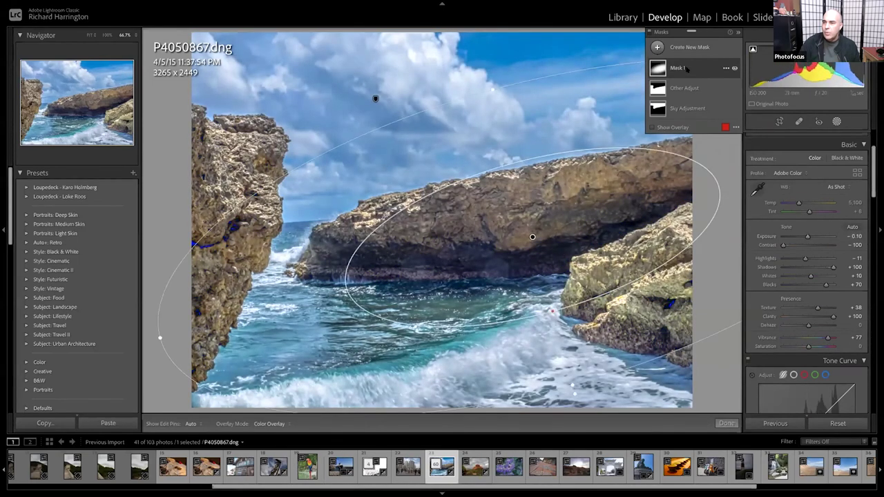
Invert the Radial Gradient 1 component of Mask 1 so it covers the area outside the ellipse.
{"action": "left_click", "coordinate": [713, 68]}
{"action": "left_click", "coordinate": [726, 68]}
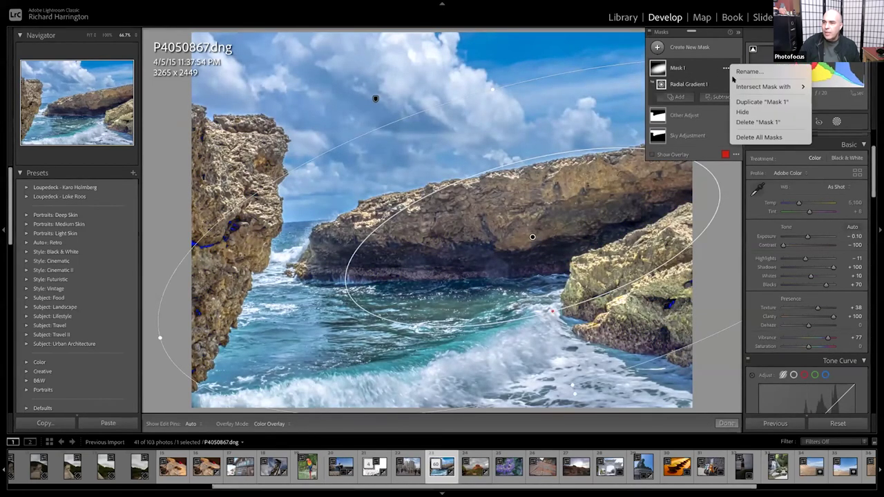
{"action": "left_click", "coordinate": [719, 89]}
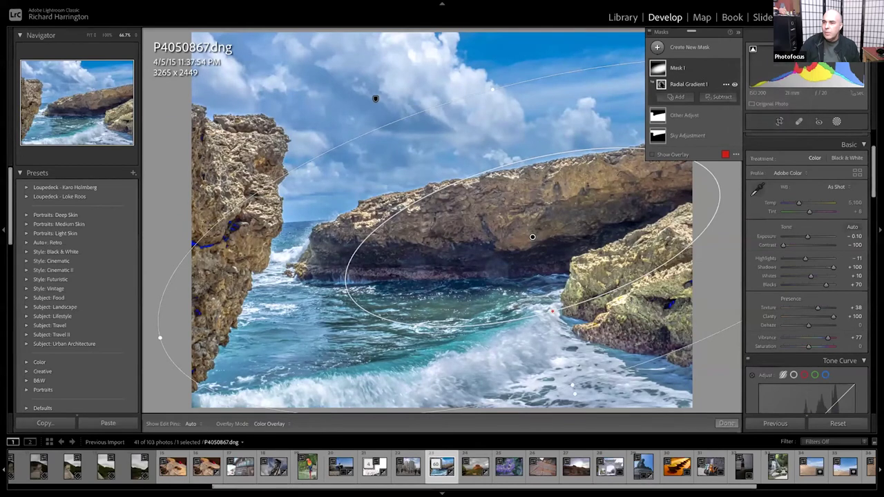
{"action": "left_click", "coordinate": [725, 84]}
{"action": "left_click", "coordinate": [742, 116]}
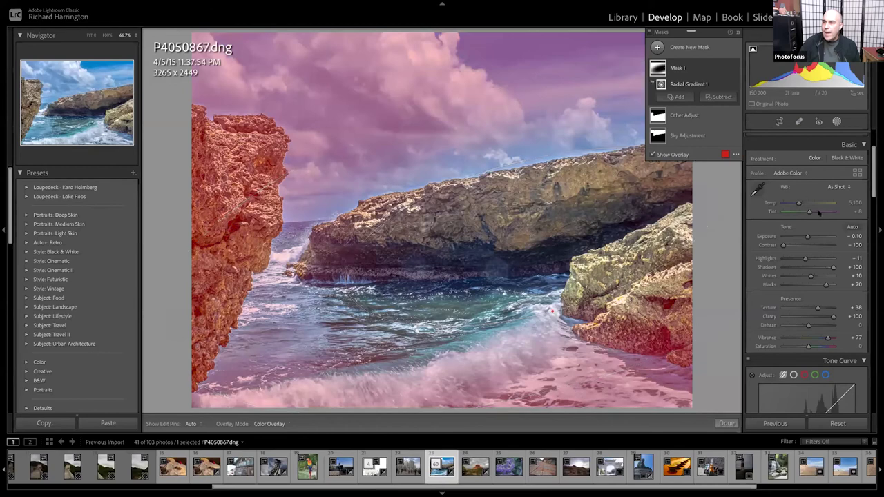
Set the photo's overall Exposure to -0.70 and hide the red mask overlay.
{"action": "mouse_move", "coordinate": [808, 236]}
{"action": "left_mouse_down"}
{"action": "mouse_move", "coordinate": [793, 237]}
{"action": "mouse_move", "coordinate": [805, 237]}
{"action": "left_mouse_up"}
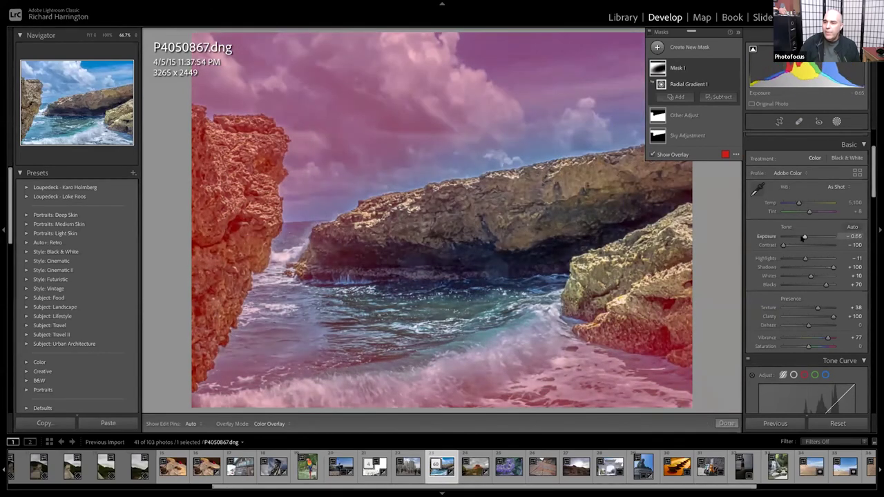
{"action": "left_click", "coordinate": [708, 50]}
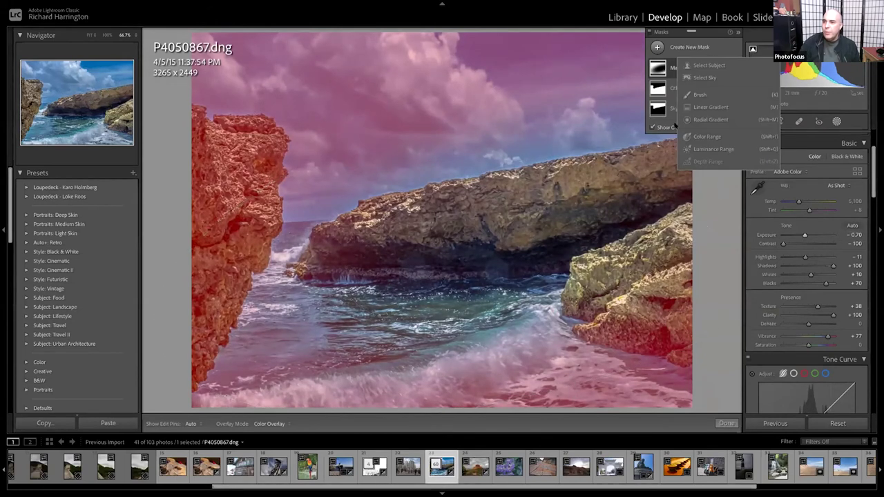
{"action": "left_click", "coordinate": [671, 128]}
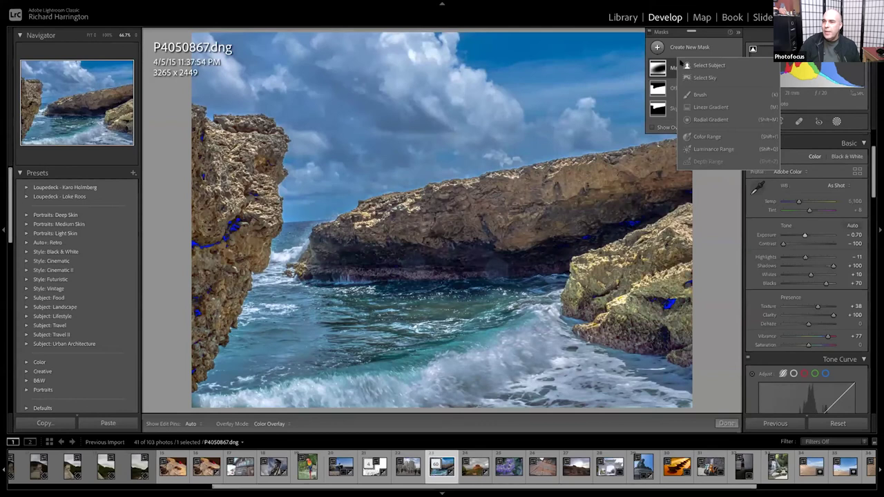
{"action": "key", "text": "j"}
{"action": "left_click", "coordinate": [576, 29]}
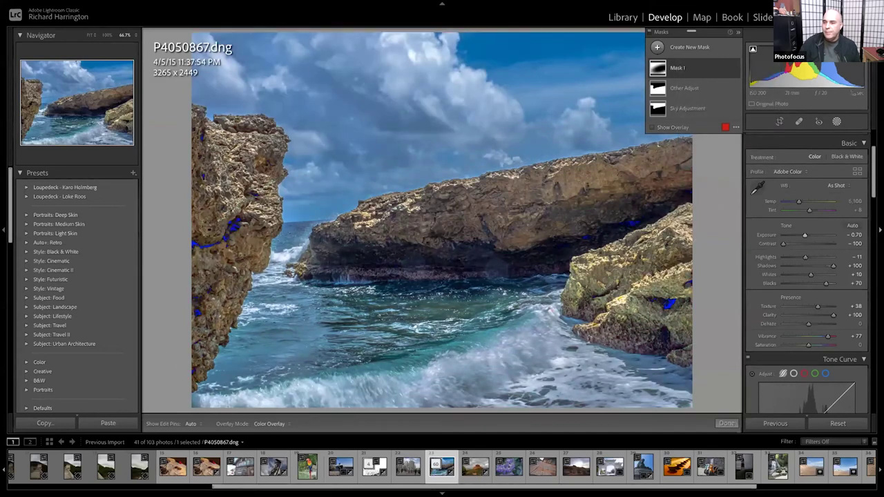
Open the seascape P4050867.dng as a Smart Object in Photoshop.
{"action": "mouse_move", "coordinate": [196, 7]}
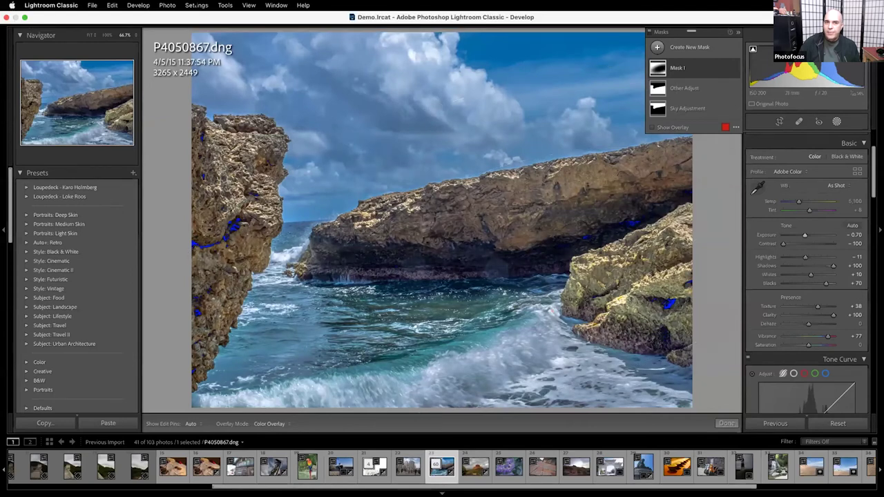
{"action": "left_click", "coordinate": [168, 6]}
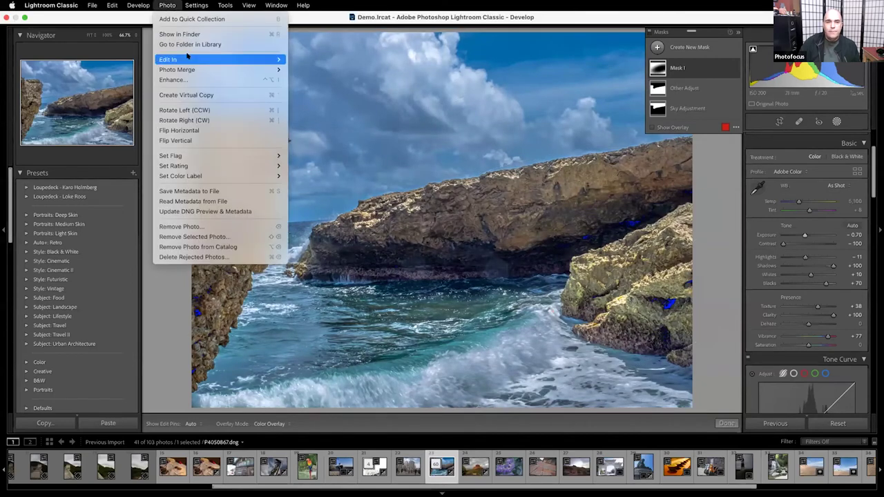
{"action": "mouse_move", "coordinate": [232, 153]}
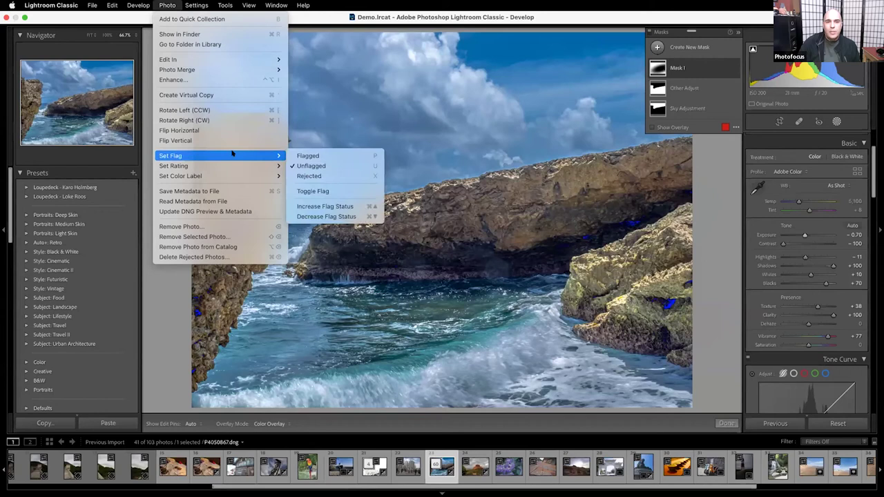
{"action": "mouse_move", "coordinate": [223, 61]}
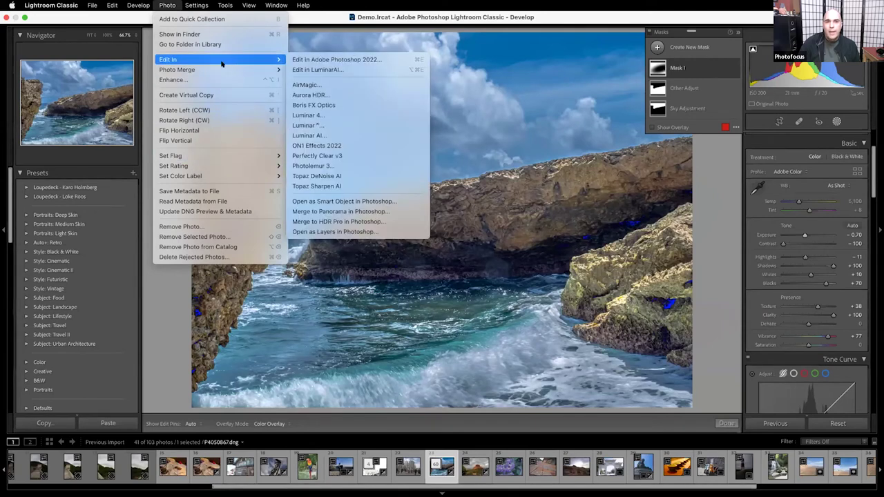
{"action": "left_click", "coordinate": [381, 202]}
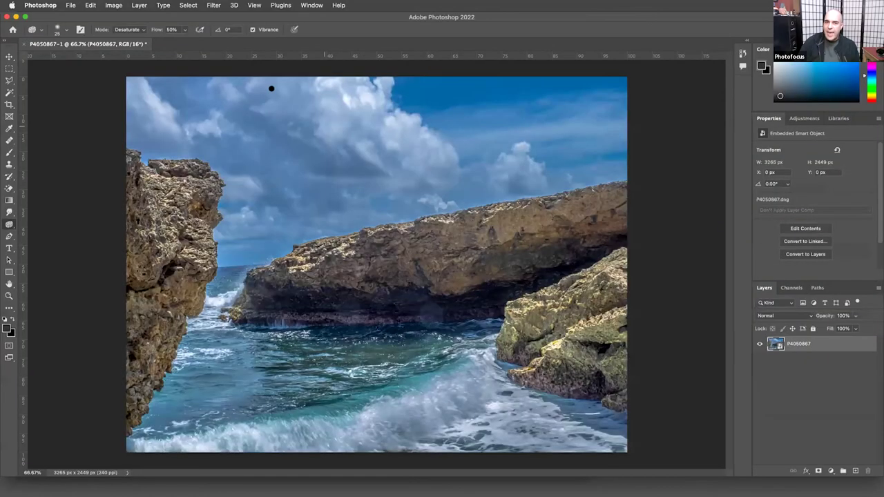
Launch the ON1 Effects 2022 filter on the P4050867 Smart Object layer.
{"action": "left_click", "coordinate": [275, 5]}
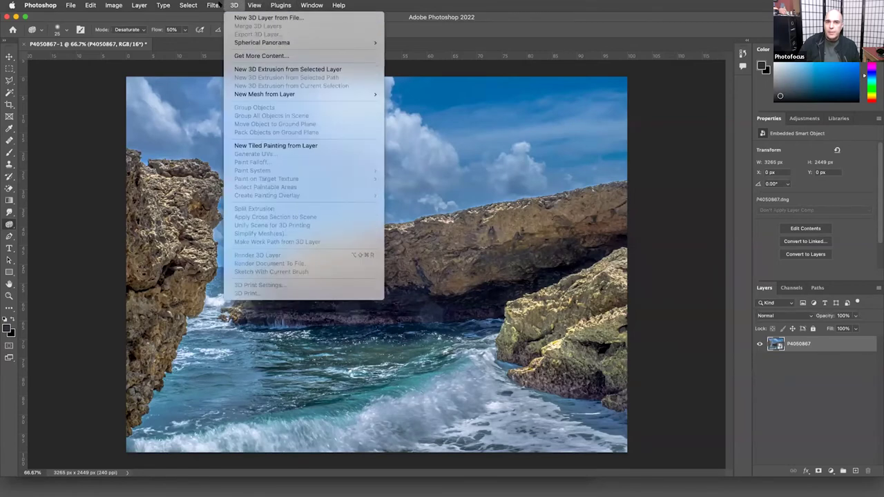
{"action": "mouse_move", "coordinate": [214, 5]}
{"action": "mouse_move", "coordinate": [292, 247]}
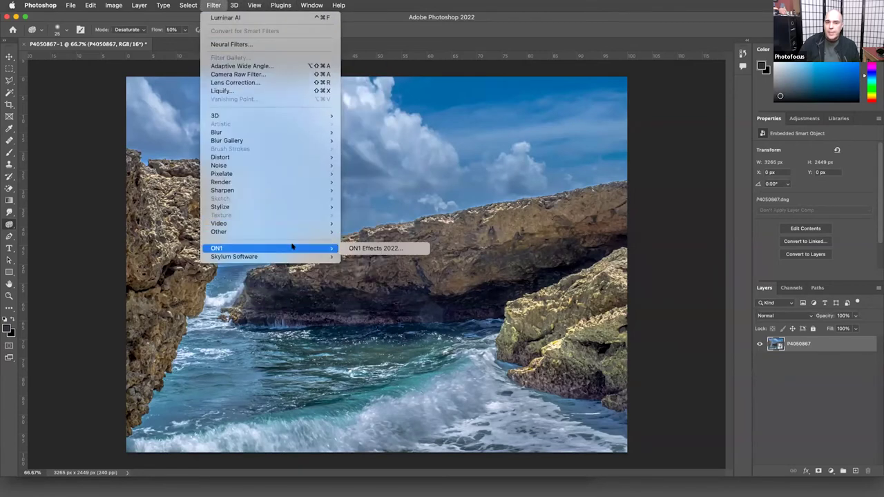
{"action": "left_click", "coordinate": [379, 248]}
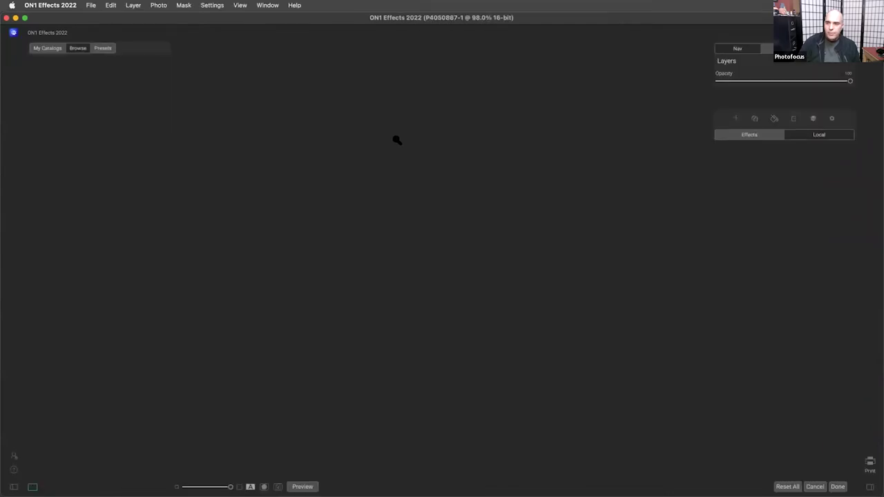
Browse the Instant Film presets and try the IN9 look with its white border on the seascape.
{"action": "scroll", "coordinate": [98, 261], "scroll_direction": "down", "scroll_amount": 3}
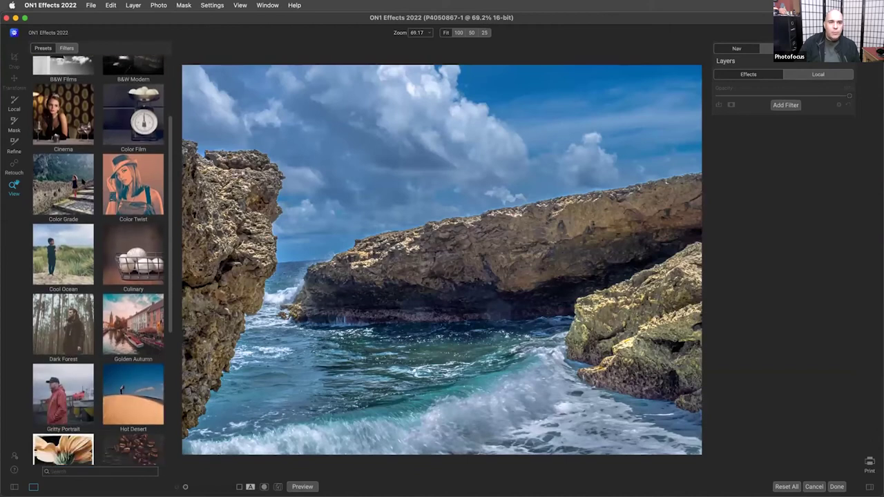
{"action": "scroll", "coordinate": [86, 158], "scroll_direction": "down", "scroll_amount": 6}
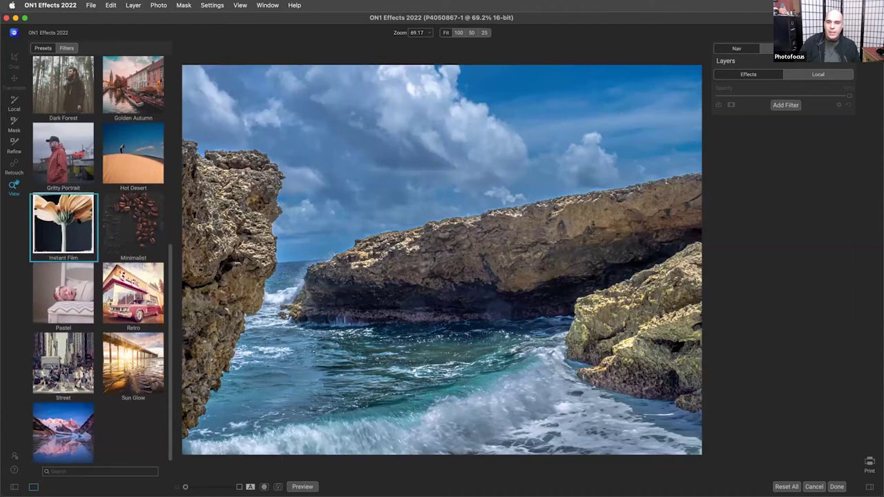
{"action": "left_click", "coordinate": [83, 217]}
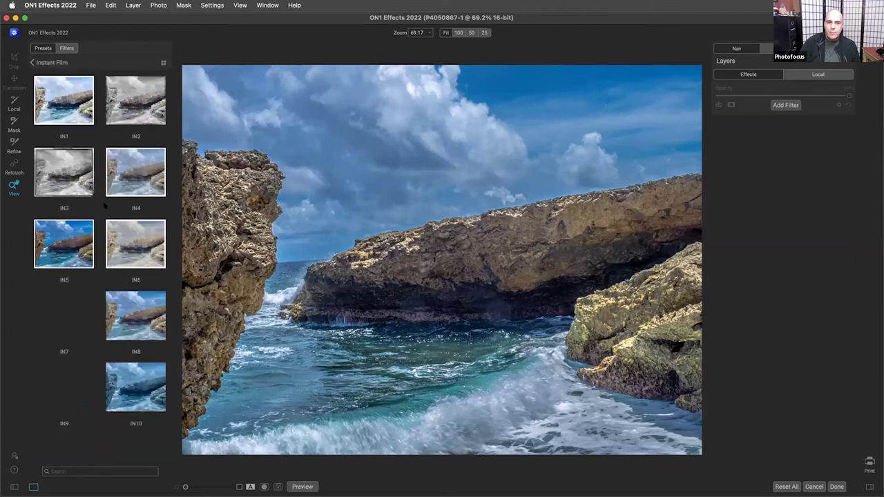
{"action": "left_click", "coordinate": [132, 313]}
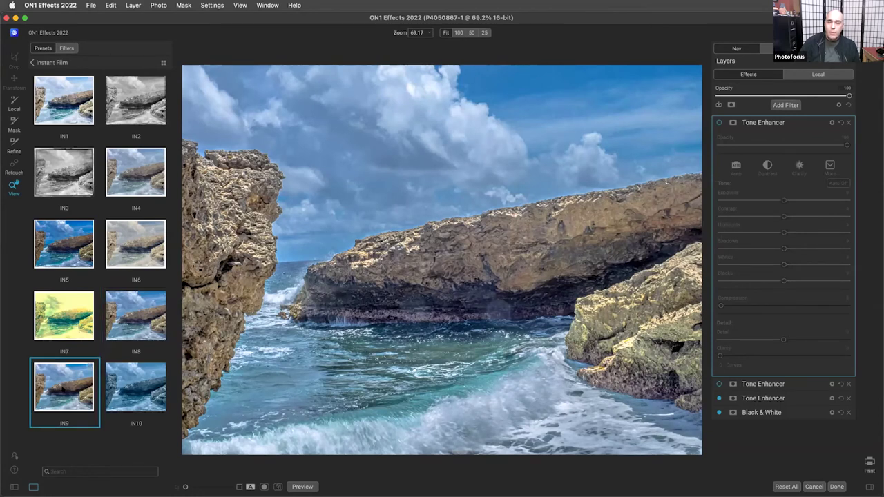
{"action": "left_click", "coordinate": [64, 387]}
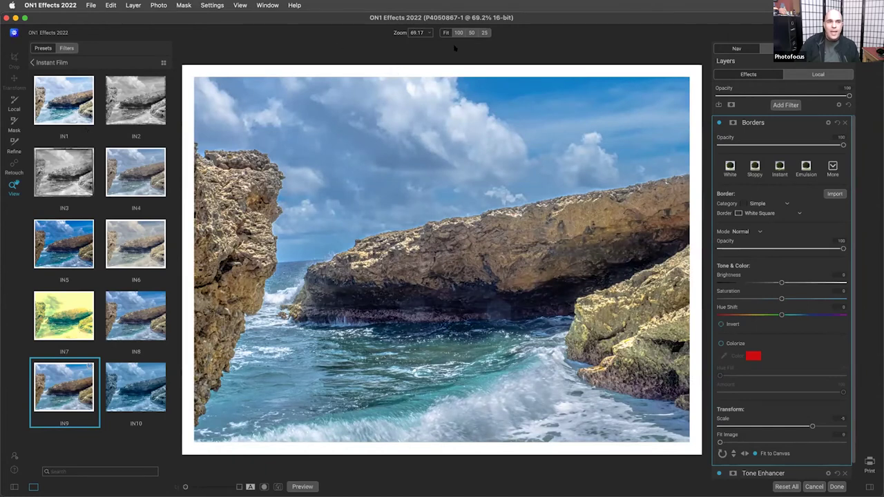
Apply the SG1 preset from the Sun Glow category and set its Glow filter to Opacity 56 and Amount 11.
{"action": "left_click", "coordinate": [34, 63]}
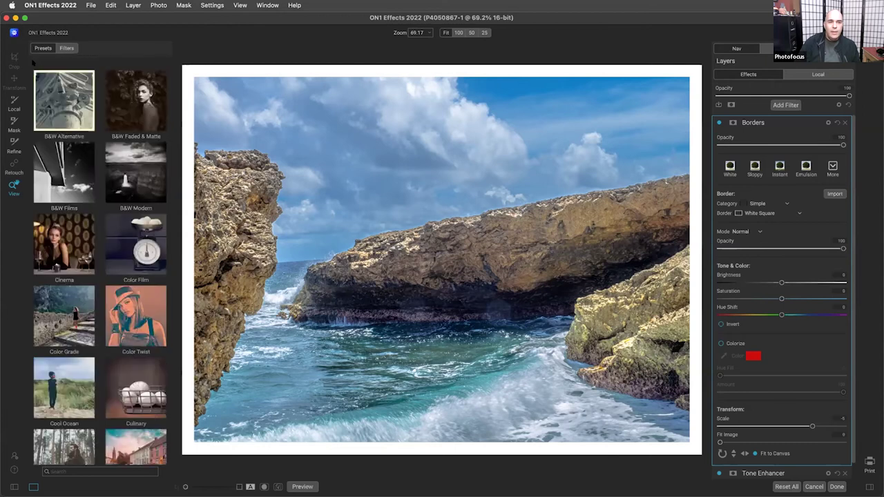
{"action": "scroll", "coordinate": [108, 160], "scroll_direction": "down", "scroll_amount": 2}
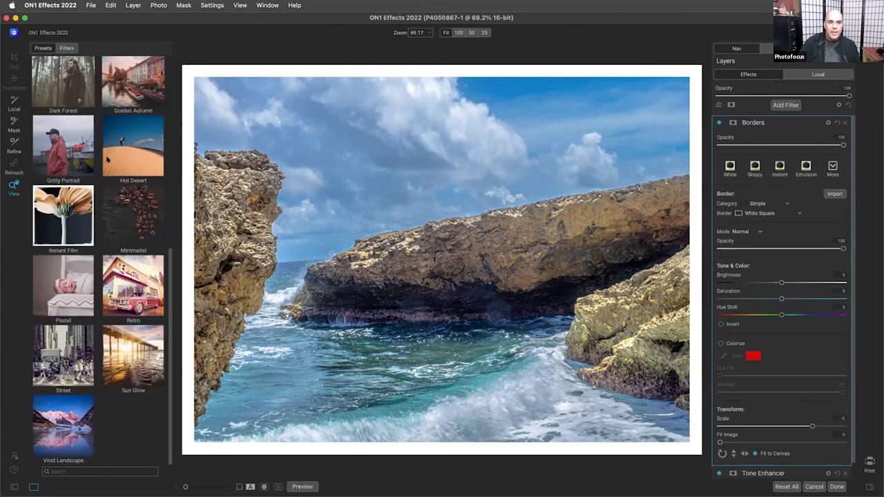
{"action": "scroll", "coordinate": [108, 160], "scroll_direction": "up", "scroll_amount": 10}
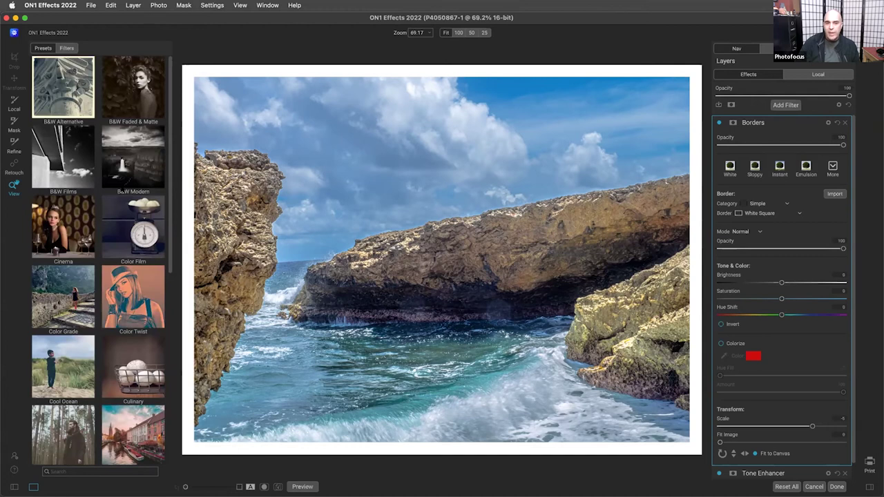
{"action": "scroll", "coordinate": [102, 261], "scroll_direction": "down", "scroll_amount": 10}
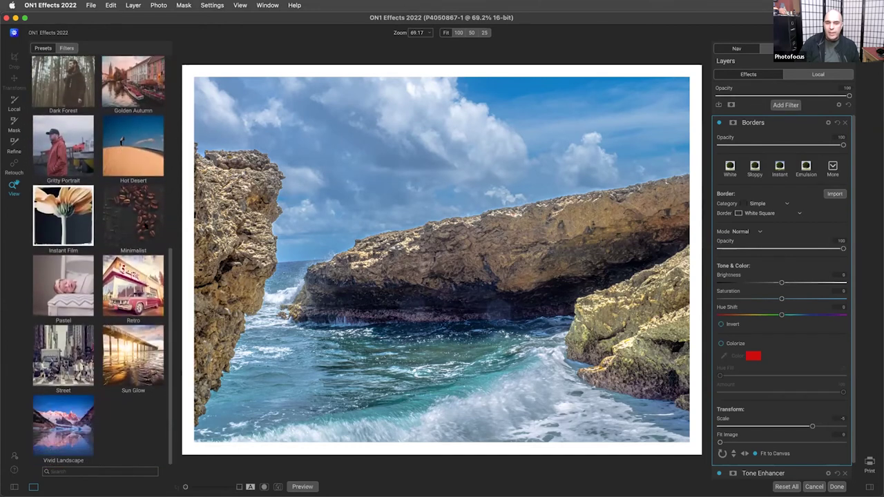
{"action": "left_click", "coordinate": [152, 351]}
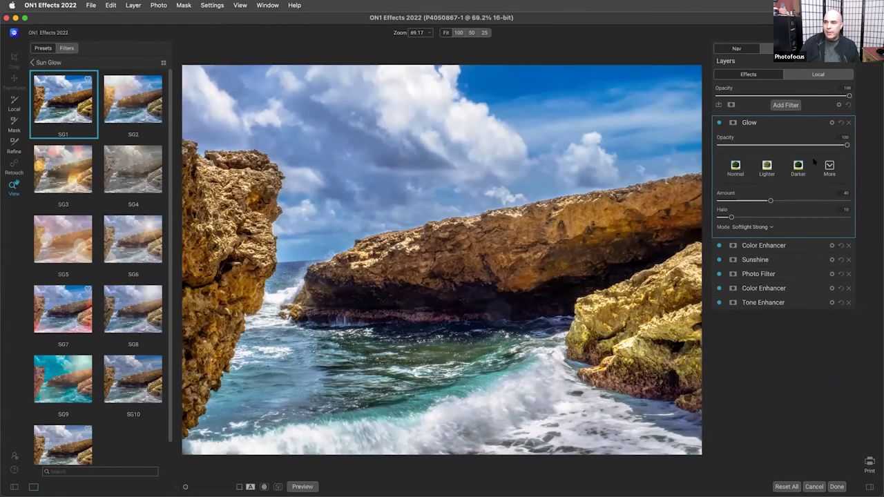
{"action": "left_click_drag", "start_coordinate": [815, 145], "coordinate": [792, 146]}
{"action": "left_click_drag", "start_coordinate": [746, 201], "coordinate": [732, 201]}
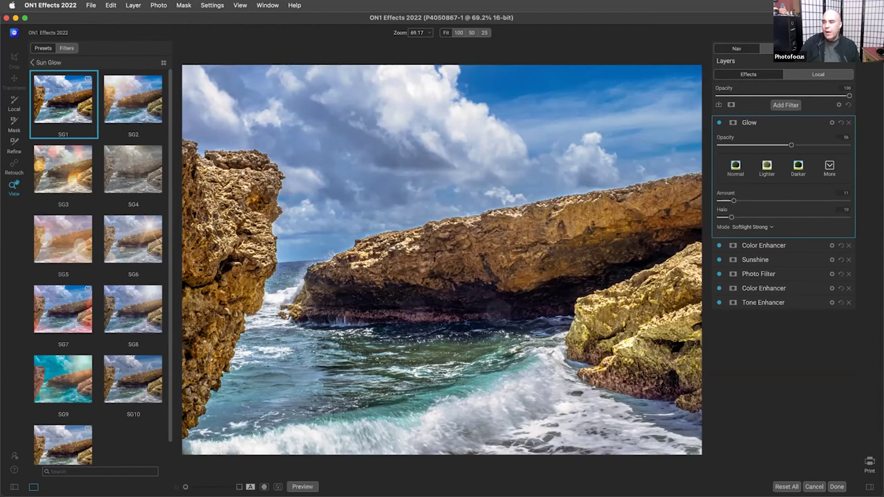
Apply the ON1 effects to the Smart Object in Photoshop and close the seascape document.
{"action": "left_click", "coordinate": [834, 487]}
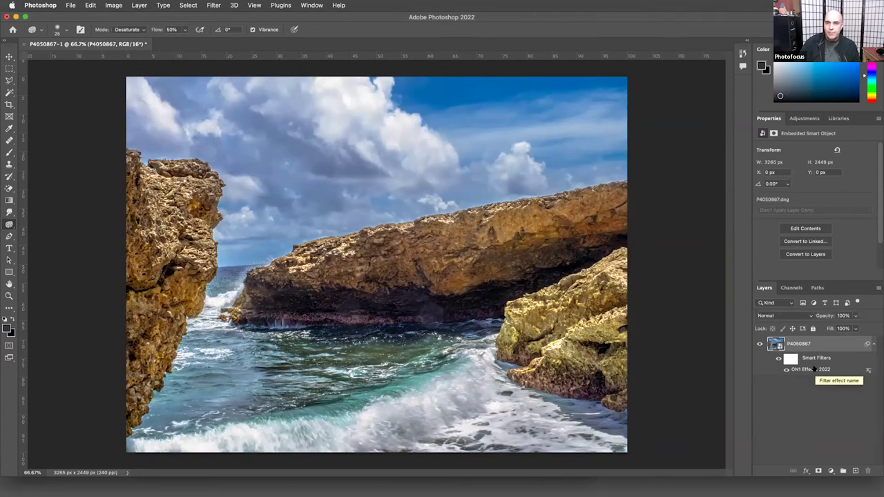
{"action": "key", "text": "super+w"}
{"action": "key", "text": "Return"}
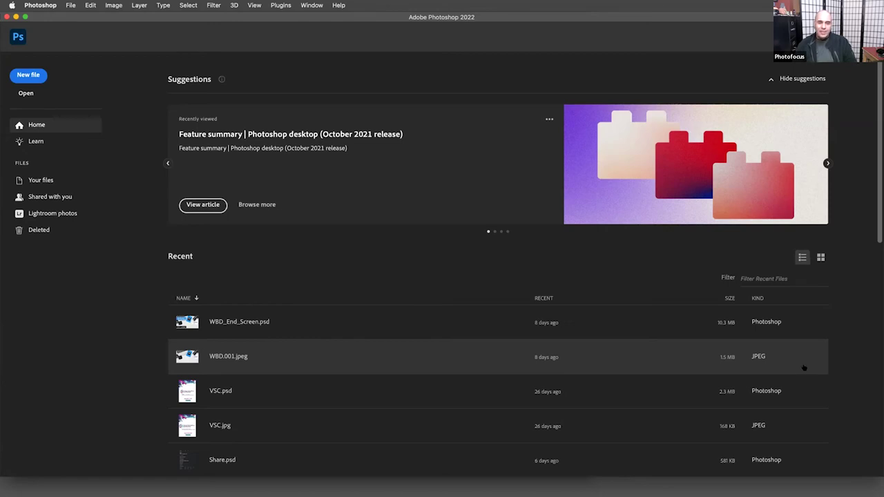
Switch to Lightroom Classic and look through the unedited seascape frames from the same series, including P4050809.dng, P4050814.dng and P4050819.dng.
{"action": "key", "text": "super+Tab"}
{"action": "key", "text": "super+Tab"}
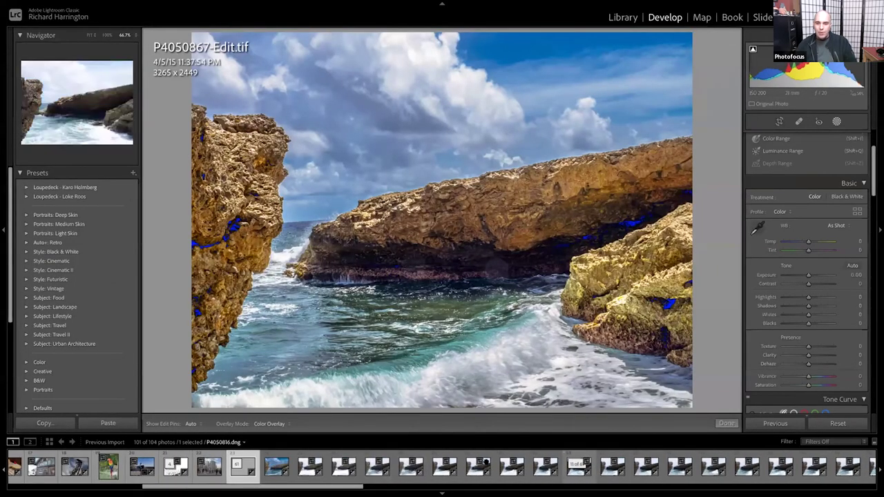
{"action": "left_click", "coordinate": [343, 467]}
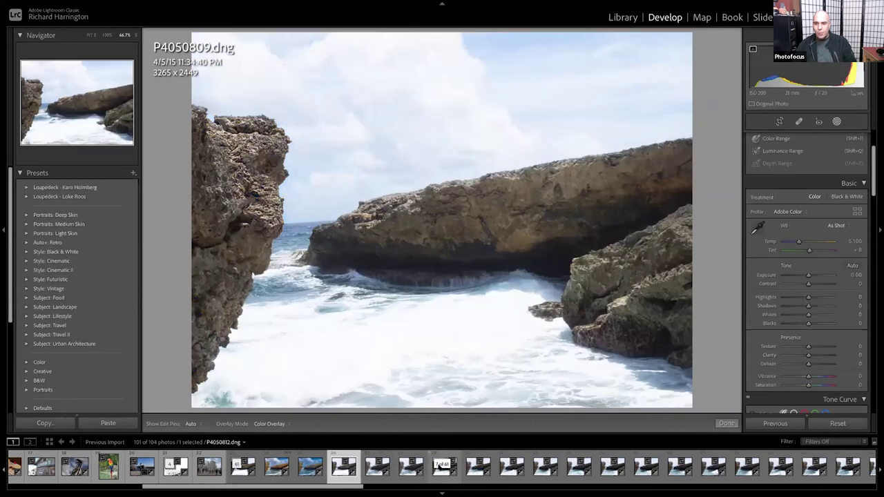
{"action": "left_click", "coordinate": [511, 467]}
{"action": "left_click", "coordinate": [613, 467]}
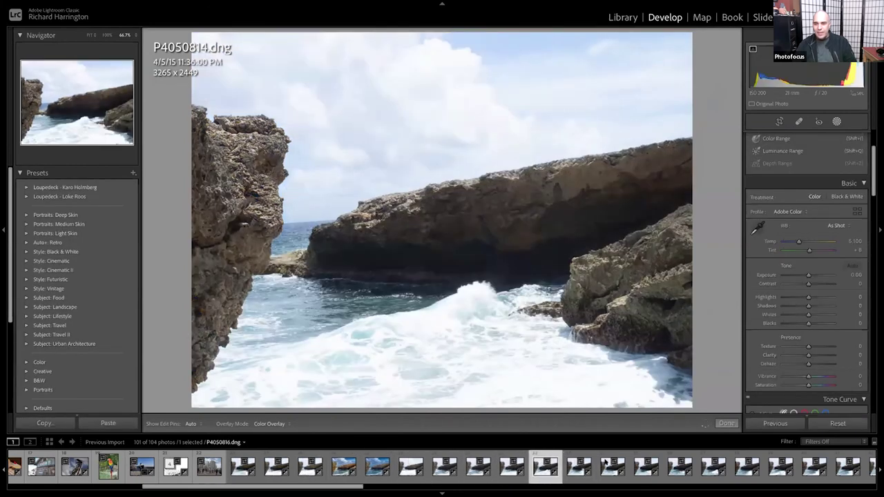
{"action": "left_click", "coordinate": [667, 463]}
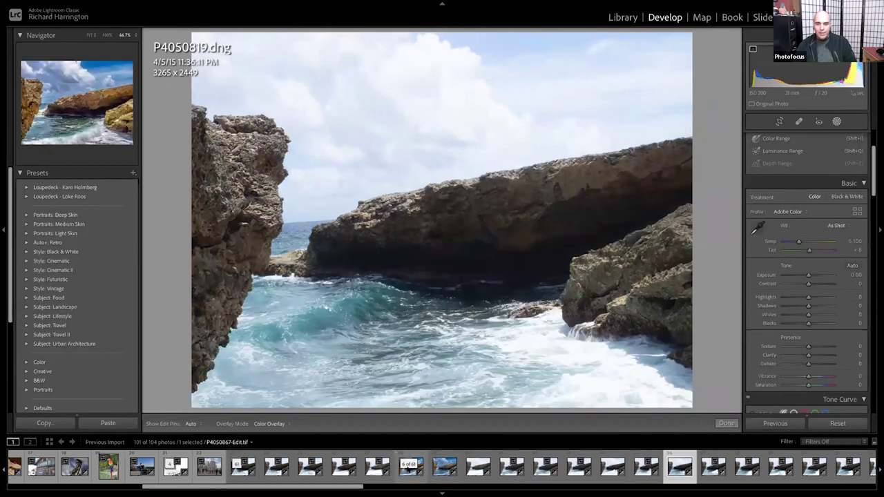
Compare the Photoshop-finished P4050867-Edit.tif with the Lightroom-adjusted P4050867.dng, ending on the TIFF version.
{"action": "left_click", "coordinate": [411, 465]}
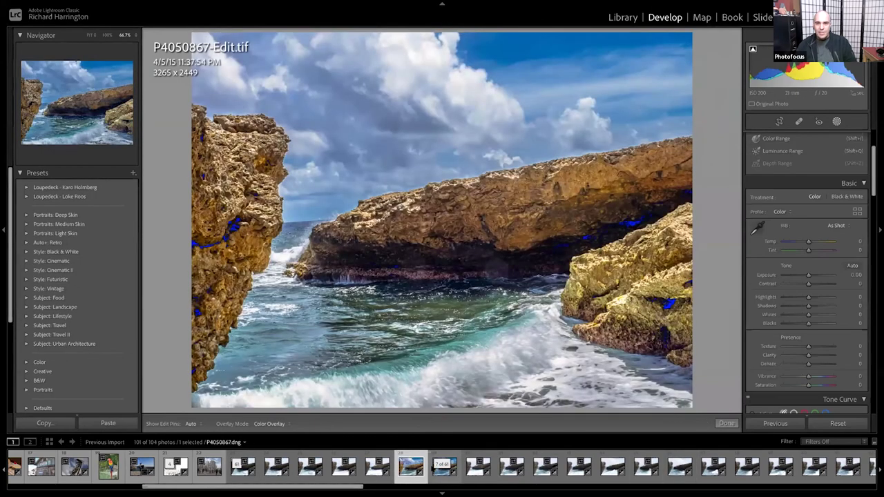
{"action": "left_click", "coordinate": [445, 467]}
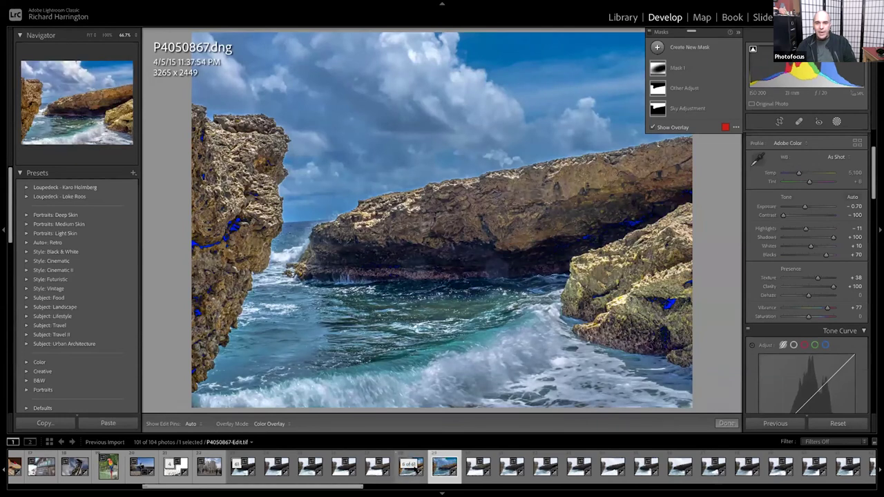
{"action": "left_click", "coordinate": [411, 464]}
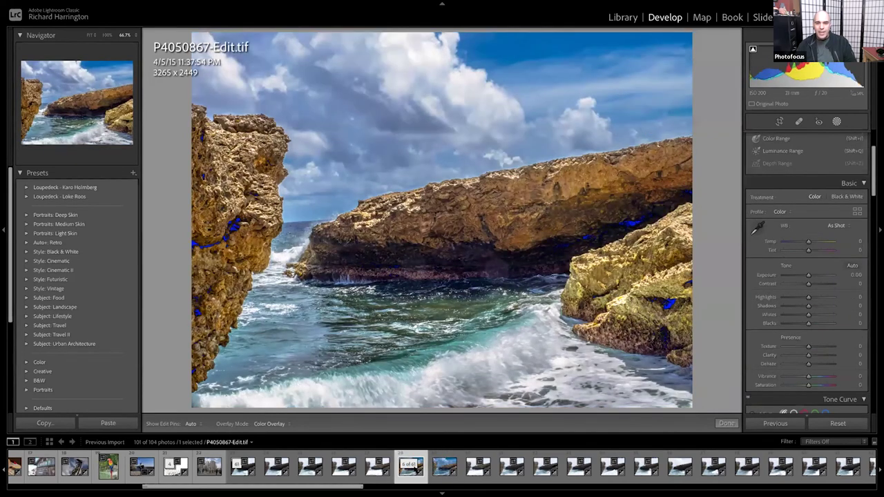